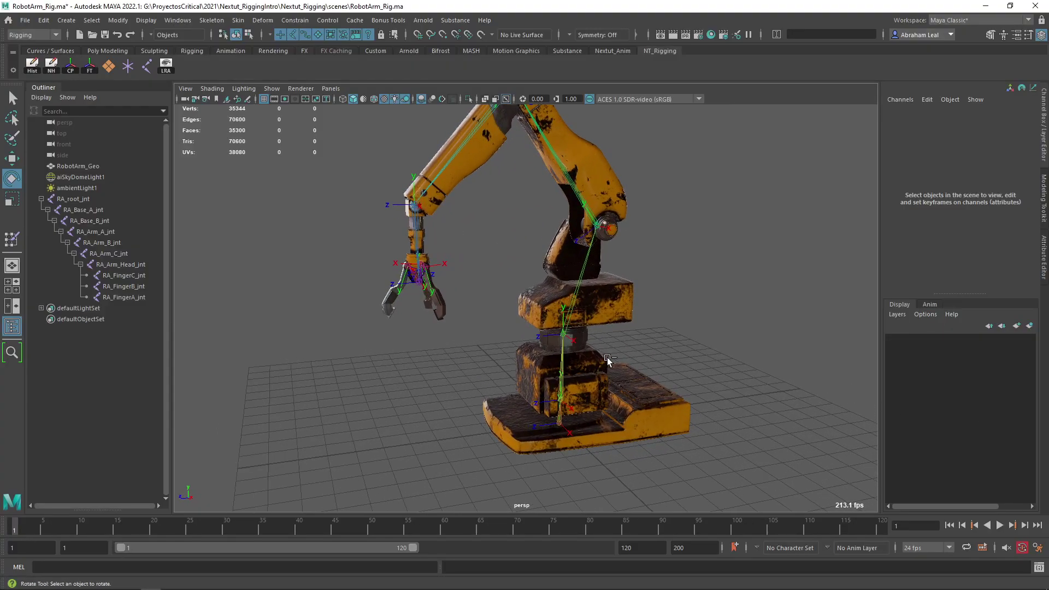
# Step: Add the NURBS Circle creation command to the NT_Rigging shelf
pyautogui.keyDown('alt'); pyautogui.moveTo(651, 363); pyautogui.dragTo(687, 357); pyautogui.keyUp('alt')
pyautogui.keyDown('alt'); pyautogui.moveTo(687, 358); pyautogui.dragTo(733, 387, button='right'); pyautogui.keyUp('alt')
pyautogui.keyDown('alt'); pyautogui.moveTo(733, 386); pyautogui.dragTo(686, 371); pyautogui.keyUp('alt')
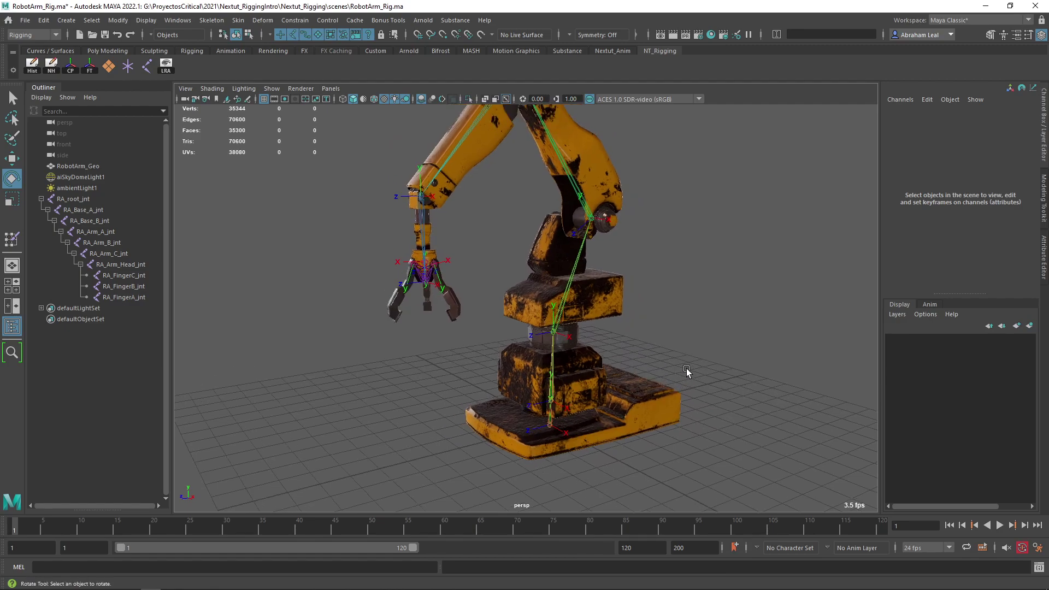
pyautogui.keyDown('alt'); pyautogui.moveTo(687, 370); pyautogui.dragTo(576, 355, button='right'); pyautogui.keyUp('alt')
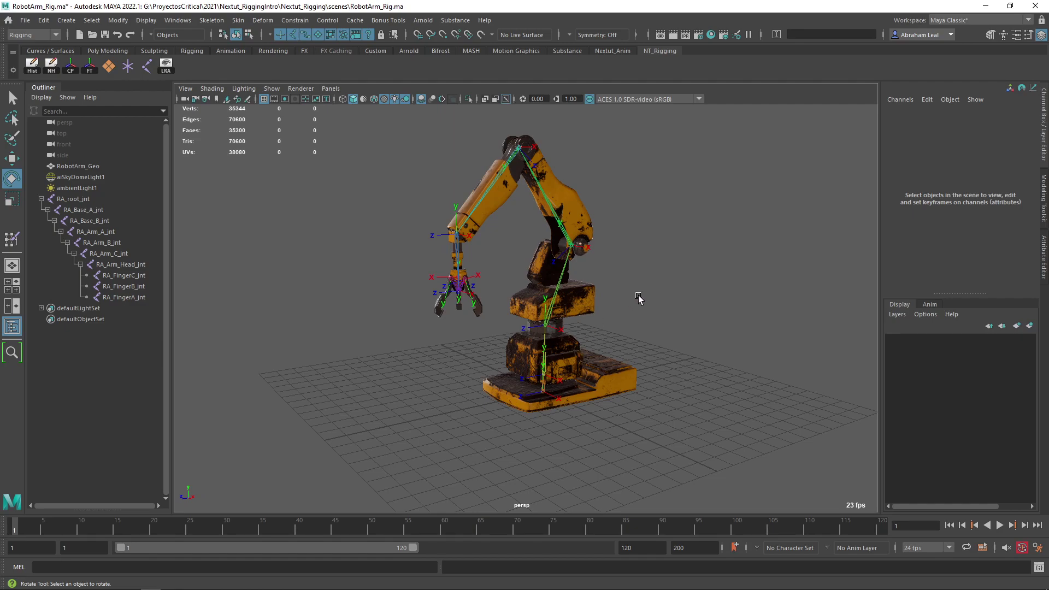
pyautogui.click(43, 20)
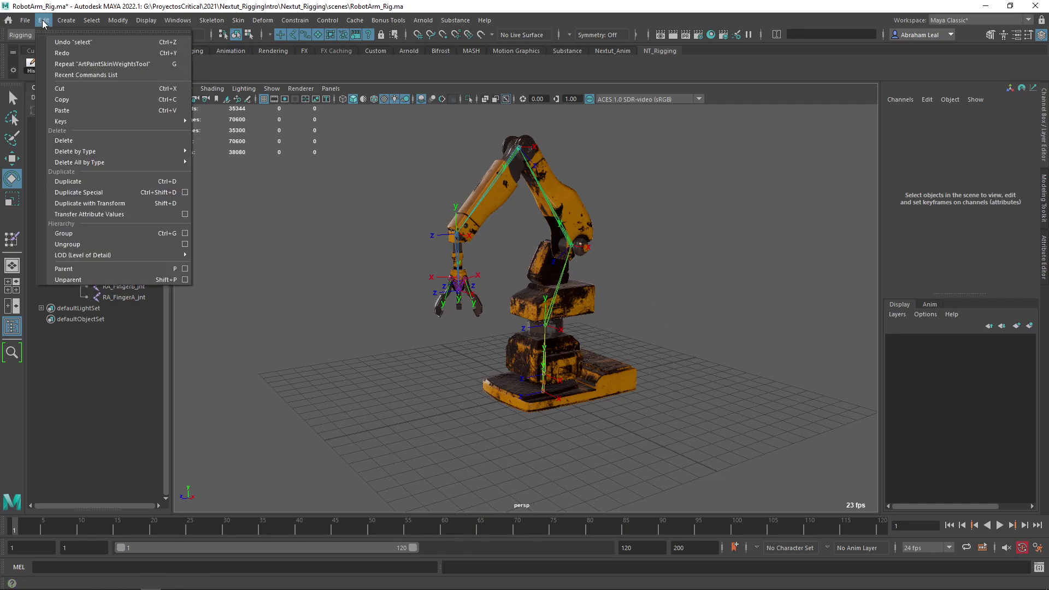
pyautogui.moveTo(64, 21)
pyautogui.moveTo(99, 50)
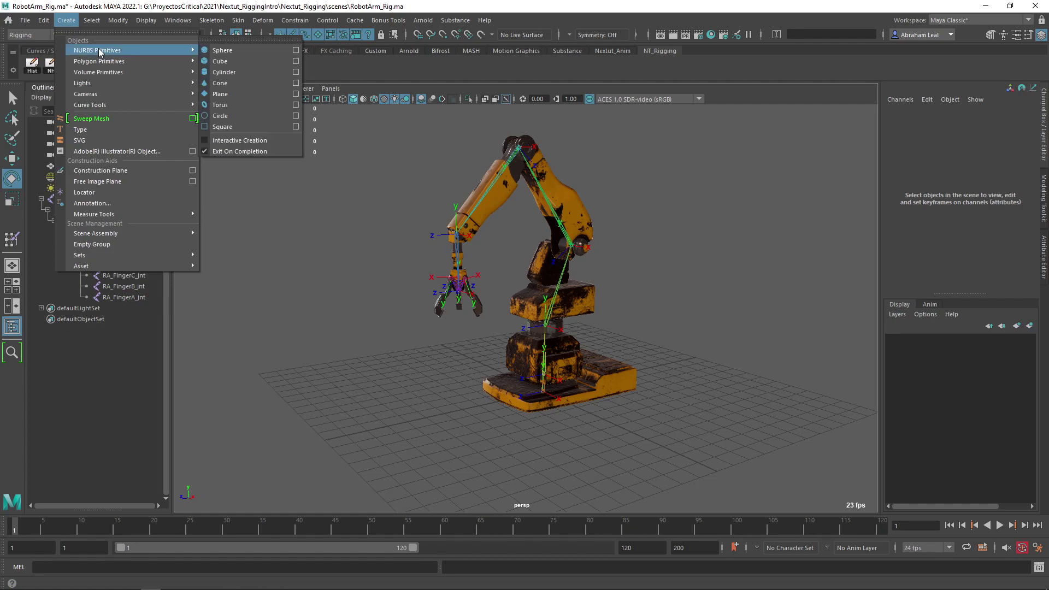
pyautogui.keyDown('ctrl'); pyautogui.keyDown('shift'); pyautogui.click(235, 116); pyautogui.keyUp('shift'); pyautogui.keyUp('ctrl')
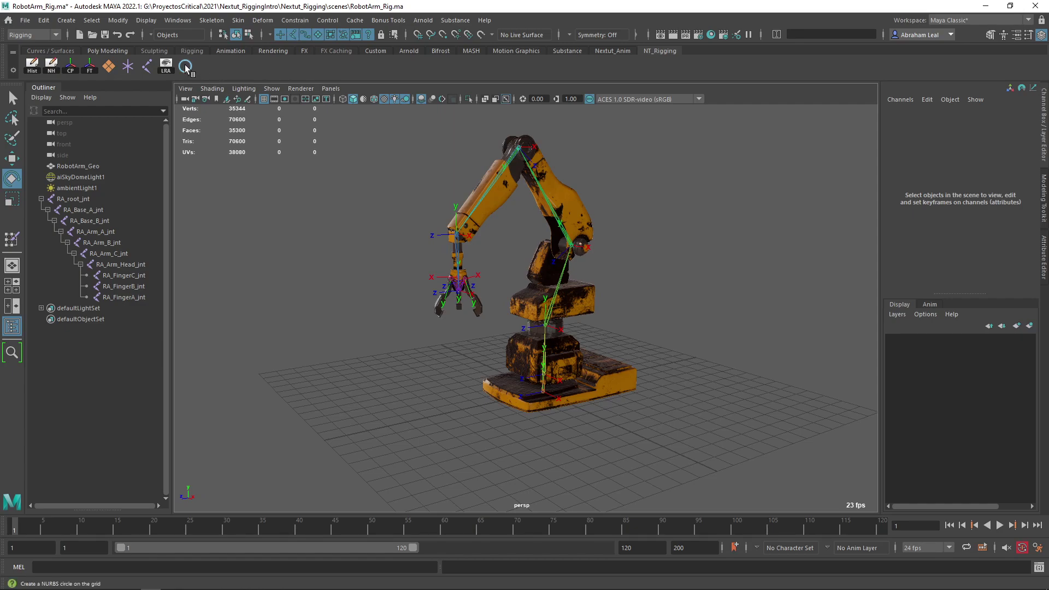
# Step: Examine the RA_Arm_A_jnt joint at the pivot of the lower arm
pyautogui.keyDown('alt'); pyautogui.moveTo(292, 211); pyautogui.dragTo(284, 210); pyautogui.keyUp('alt')
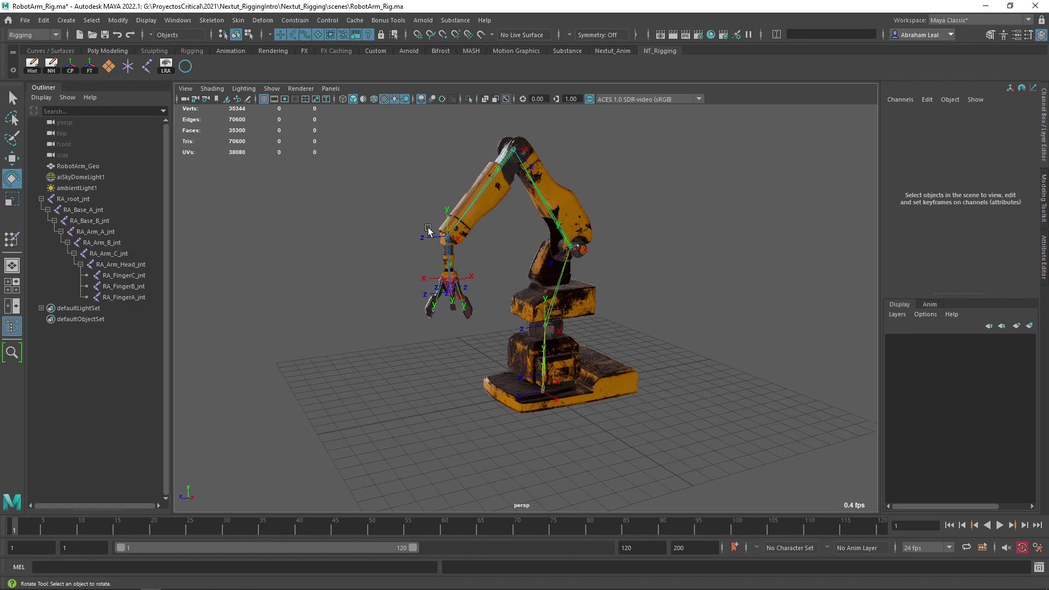
pyautogui.click(571, 244)
pyautogui.keyDown('alt'); pyautogui.moveTo(571, 244); pyautogui.dragTo(648, 306, button='right'); pyautogui.keyUp('alt')
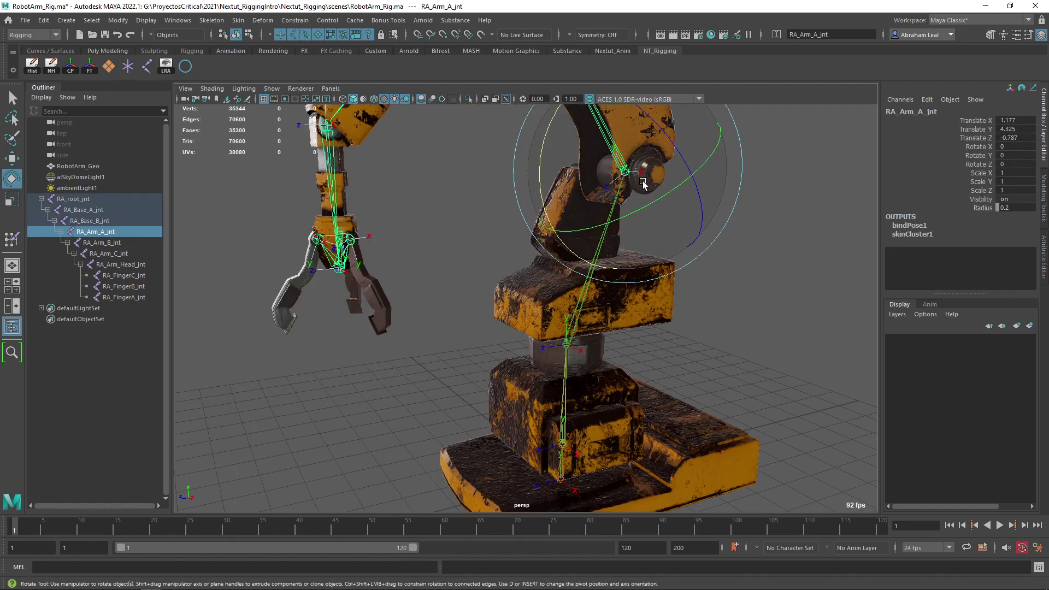
pyautogui.keyDown('alt'); pyautogui.moveTo(642, 178); pyautogui.dragTo(574, 244, button='middle'); pyautogui.keyUp('alt')
pyautogui.click(498, 170)
pyautogui.click(506, 198)
pyautogui.click(664, 281)
pyautogui.click(586, 272)
pyautogui.click(668, 293)
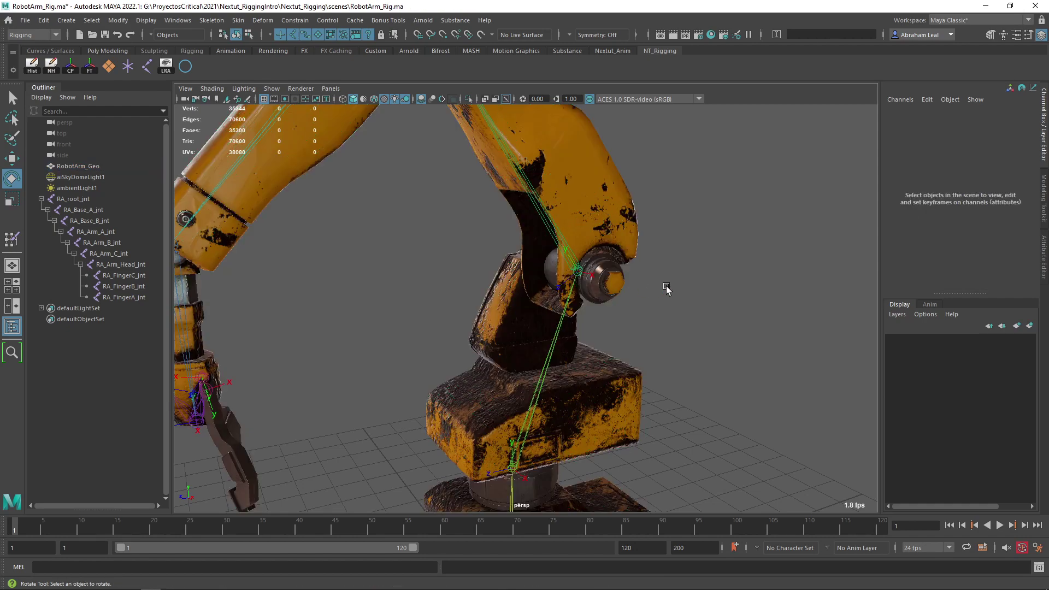
# Step: Create a NURBS circle at the origin, scale it up to surround the robot's base, and freeze its transformations
pyautogui.scroll(-8, 668, 293)
pyautogui.keyDown('alt'); pyautogui.moveTo(580, 296); pyautogui.dragTo(470, 260); pyautogui.keyUp('alt')
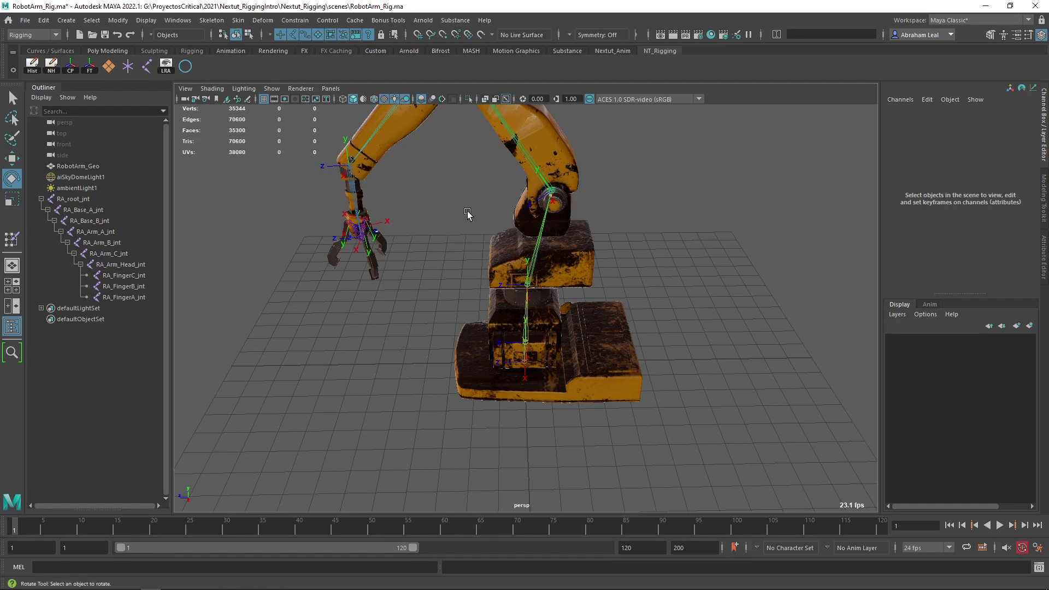
pyautogui.scroll(-3, 440, 265)
pyautogui.scroll(4, 441, 265)
pyautogui.keyDown('alt'); pyautogui.moveTo(441, 265); pyautogui.dragTo(482, 280); pyautogui.keyUp('alt')
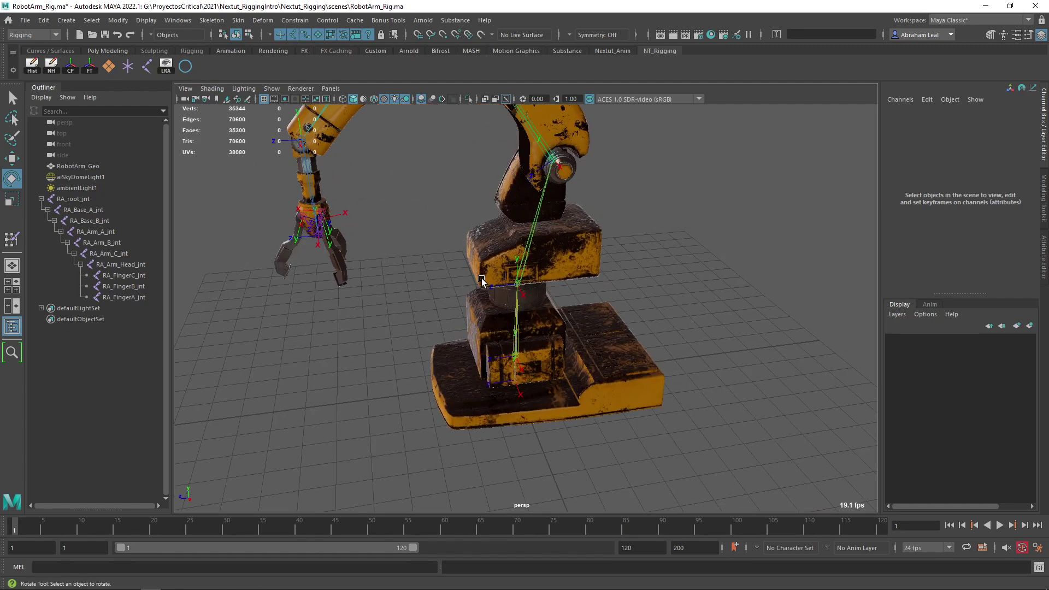
pyautogui.click(185, 67)
pyautogui.press('r')
pyautogui.moveTo(515, 381); pyautogui.dragTo(768, 387)
pyautogui.click(93, 67)
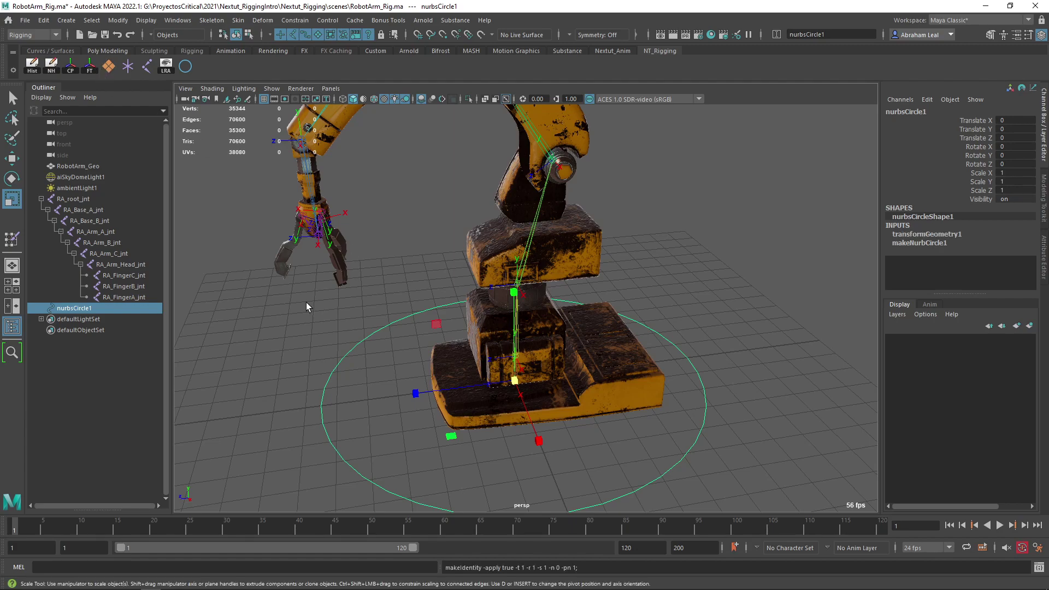
# Step: Rename the NURBS circle as RA_root_ctrl
pyautogui.doubleClick(63, 308)
pyautogui.press('capslock')
pyautogui.write('RA_r')
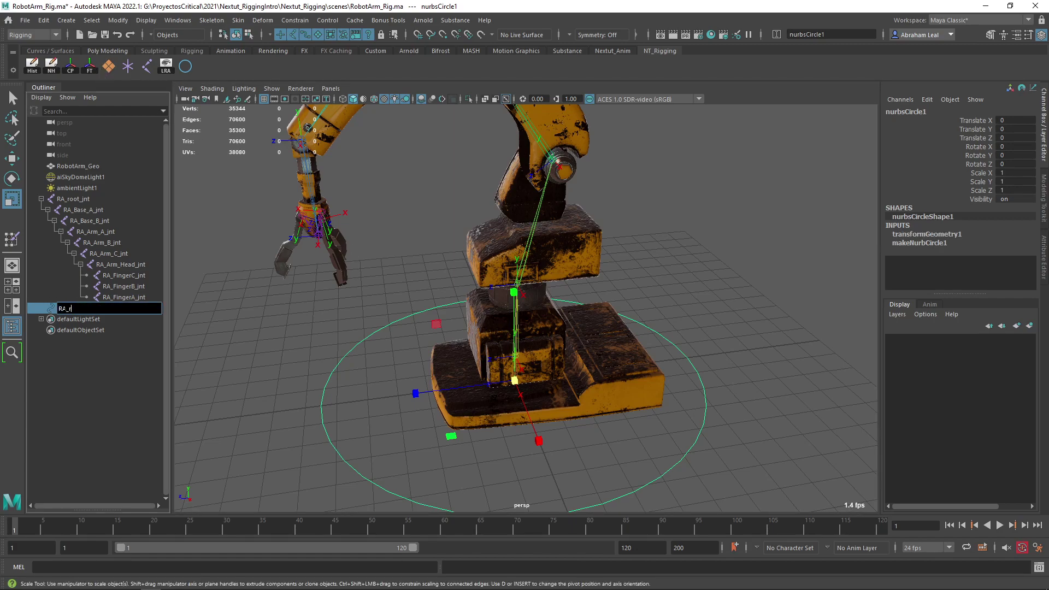
pyautogui.write('oot_ctrl')
pyautogui.press('Return')
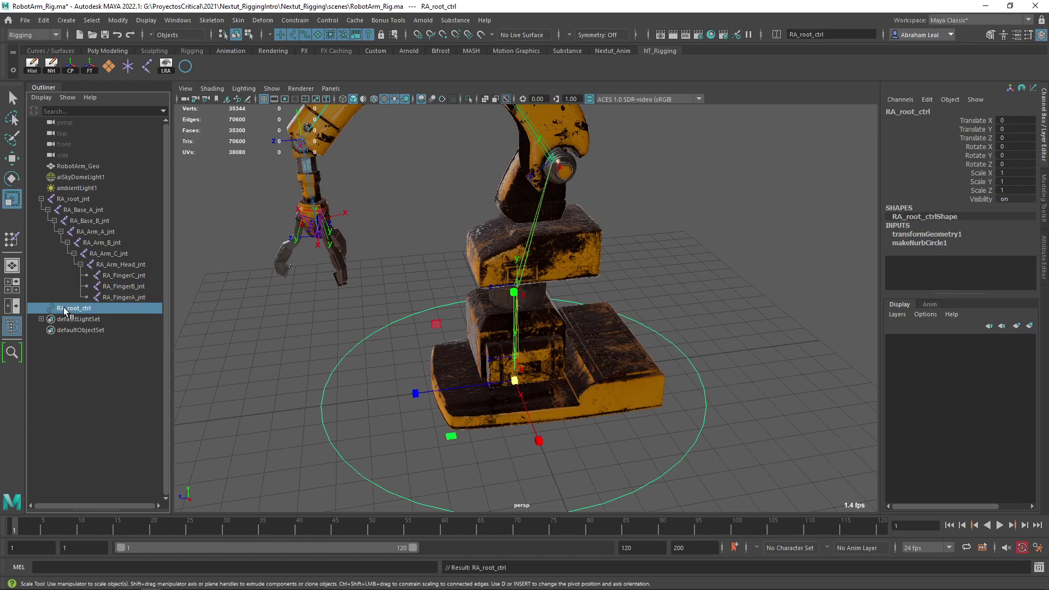
pyautogui.click(275, 387)
# Step: Examine how the RA_root_ctrl circle sits around the base in relation to the root joint
pyautogui.keyDown('alt'); pyautogui.moveTo(477, 340); pyautogui.dragTo(481, 323); pyautogui.keyUp('alt')
pyautogui.keyDown('alt'); pyautogui.moveTo(481, 323); pyautogui.dragTo(510, 481, button='right'); pyautogui.keyUp('alt')
pyautogui.keyDown('alt'); pyautogui.moveTo(511, 481); pyautogui.dragTo(529, 360, button='middle'); pyautogui.keyUp('alt')
pyautogui.press('q')
pyautogui.scroll(-5, 387, 382)
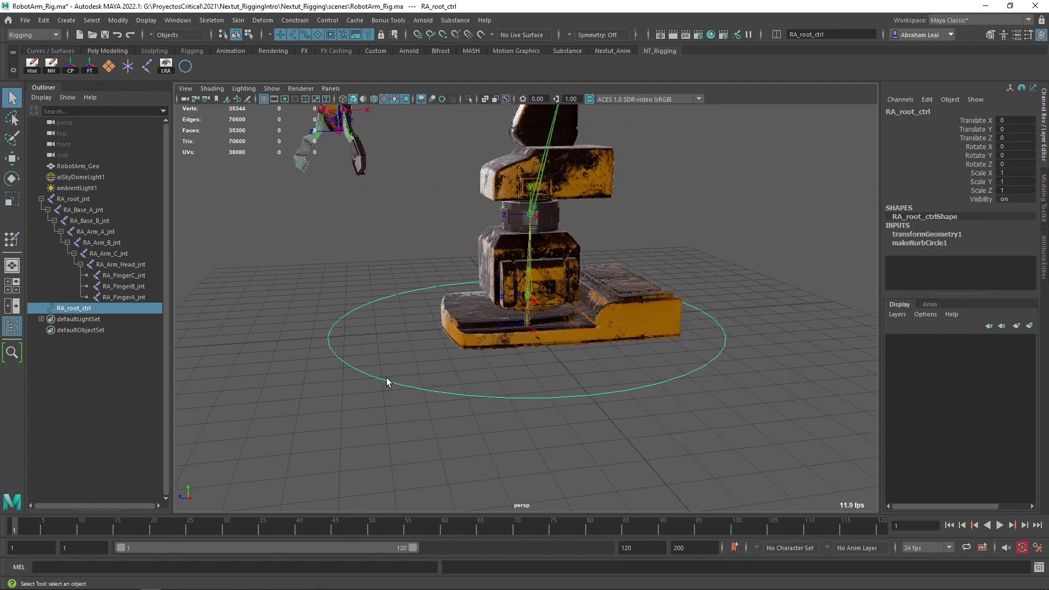
pyautogui.click(544, 371)
pyautogui.click(530, 336)
pyautogui.click(528, 324)
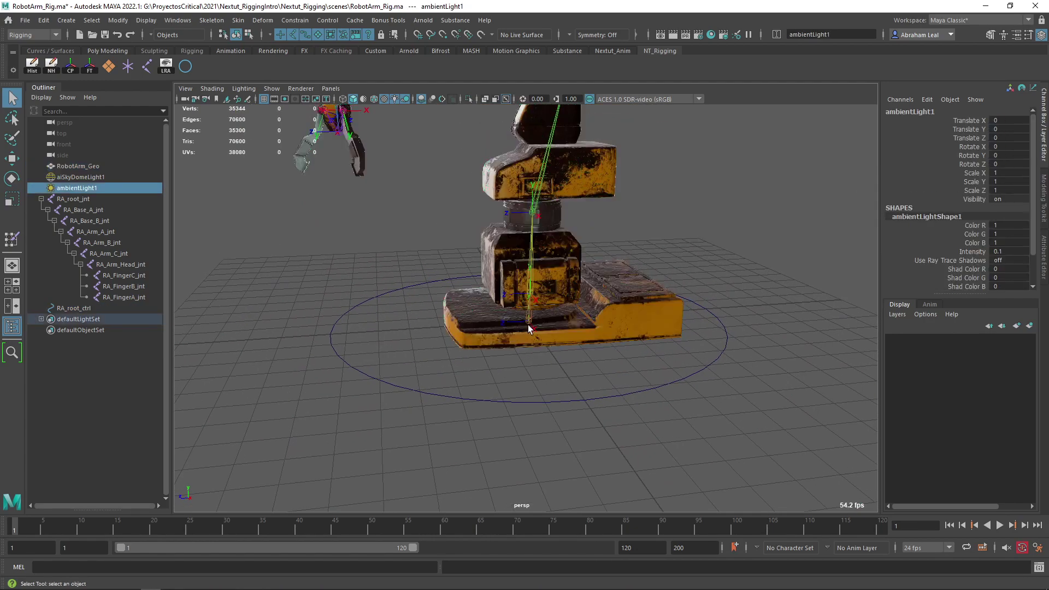
pyautogui.click(456, 397)
pyautogui.scroll(-3, 518, 401)
pyautogui.scroll(3, 518, 401)
pyautogui.keyDown('alt'); pyautogui.moveTo(568, 296); pyautogui.dragTo(538, 329); pyautogui.keyUp('alt')
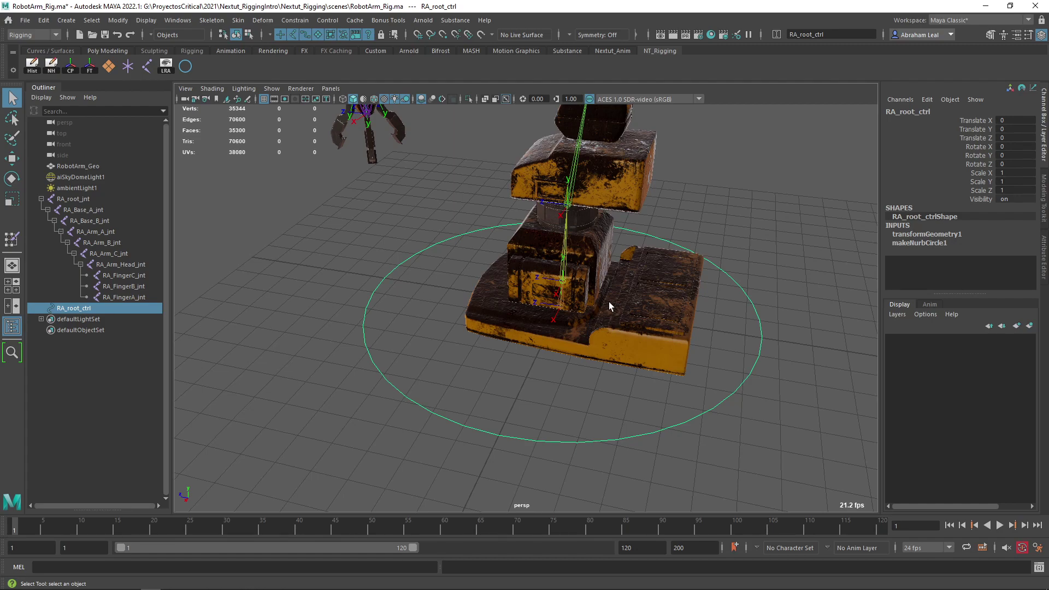
# Step: Duplicate the RA_root_ctrl circle, hide the geometry, and snap the copy onto the RA_Base_A_jnt joint
pyautogui.keyDown('alt'); pyautogui.moveTo(608, 302); pyautogui.dragTo(730, 330); pyautogui.keyUp('alt')
pyautogui.moveTo(739, 468); pyautogui.dragTo(692, 463)
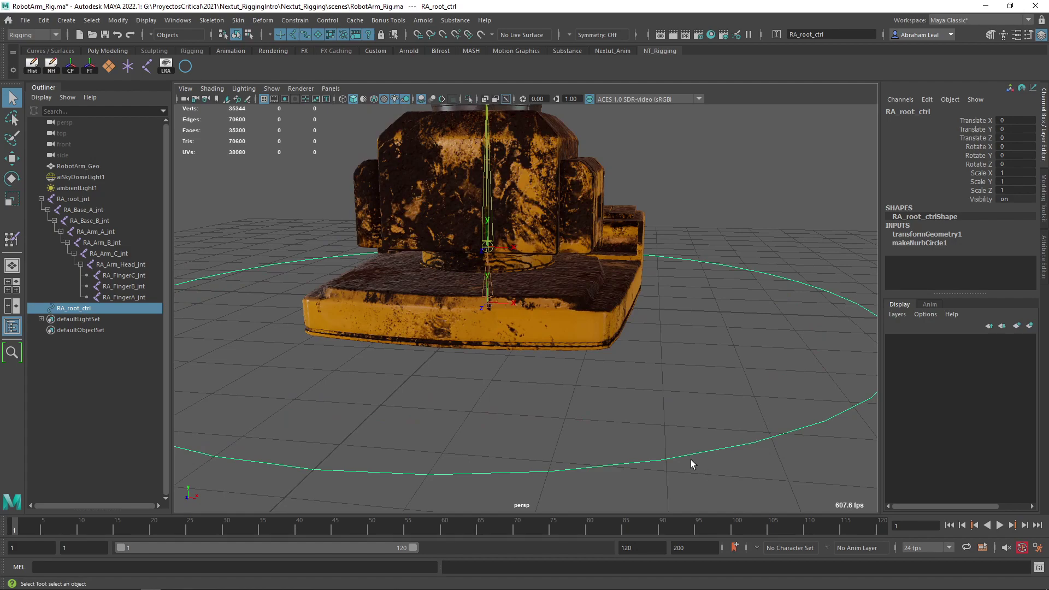
pyautogui.hotkey('ctrl', 'd')
pyautogui.press('w')
pyautogui.moveTo(504, 315); pyautogui.dragTo(485, 253)
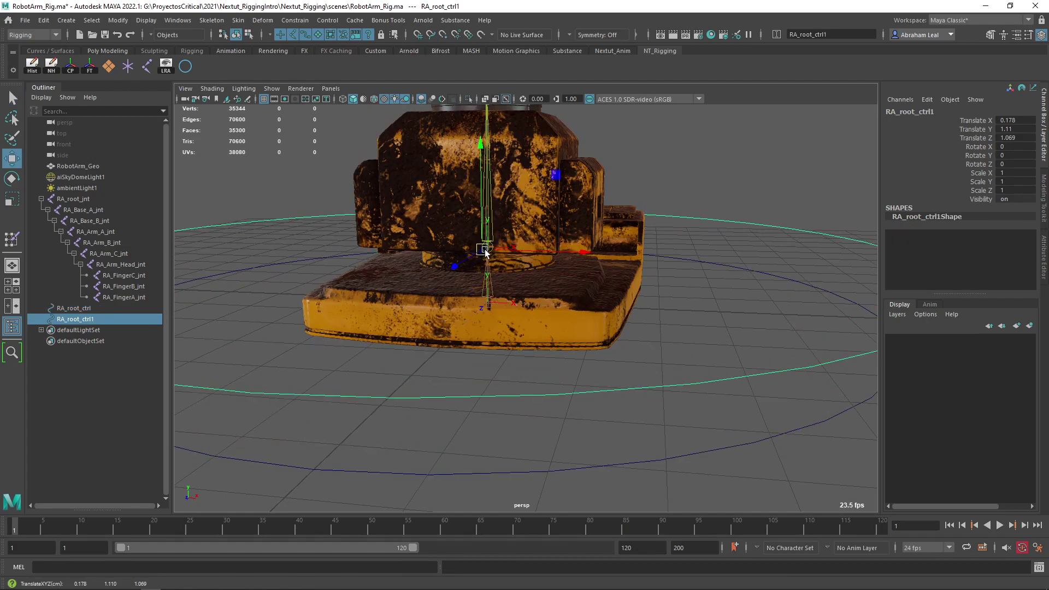
pyautogui.hotkey('alt', '1')
pyautogui.keyDown('alt'); pyautogui.moveTo(536, 286); pyautogui.dragTo(516, 299); pyautogui.keyUp('alt')
pyautogui.press('v')
pyautogui.moveTo(476, 255); pyautogui.dragTo(491, 245)
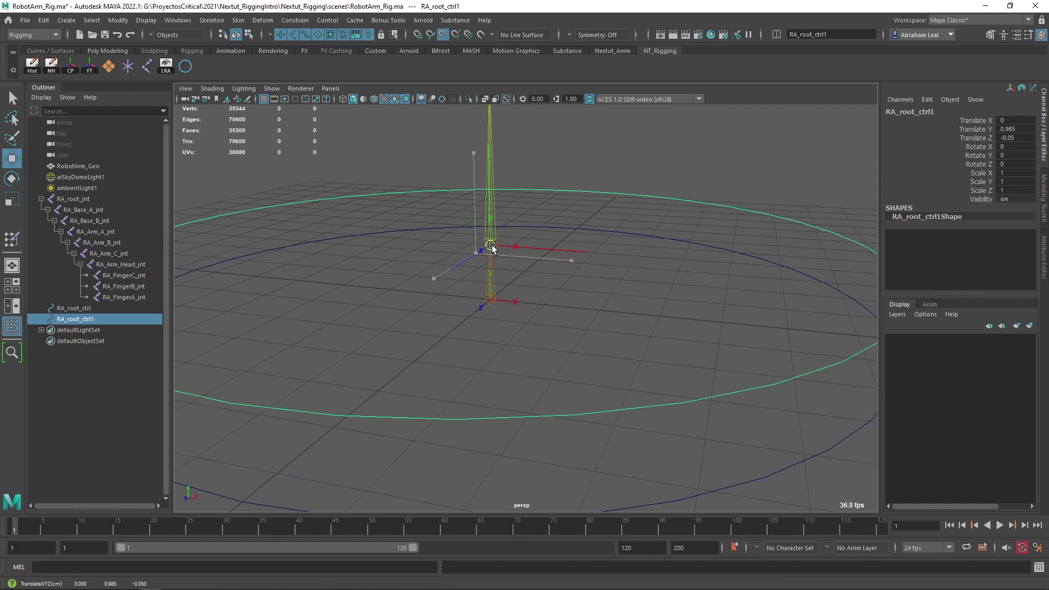
pyautogui.keyDown('alt'); pyautogui.moveTo(562, 273); pyautogui.dragTo(534, 281); pyautogui.keyUp('alt')
pyautogui.hotkey('alt', '1')
pyautogui.hotkey('alt', '1')
pyautogui.hotkey('alt', '1')
pyautogui.hotkey('alt', '1')
pyautogui.hotkey('alt', '1')
pyautogui.hotkey('alt', '1')
pyautogui.hotkey('alt', '1')
pyautogui.hotkey('alt', '1')
pyautogui.scroll(-4, 569, 295)
pyautogui.keyDown('alt'); pyautogui.moveTo(569, 295); pyautogui.dragTo(572, 328, button='middle'); pyautogui.keyUp('alt')
pyautogui.scroll(4, 574, 325)
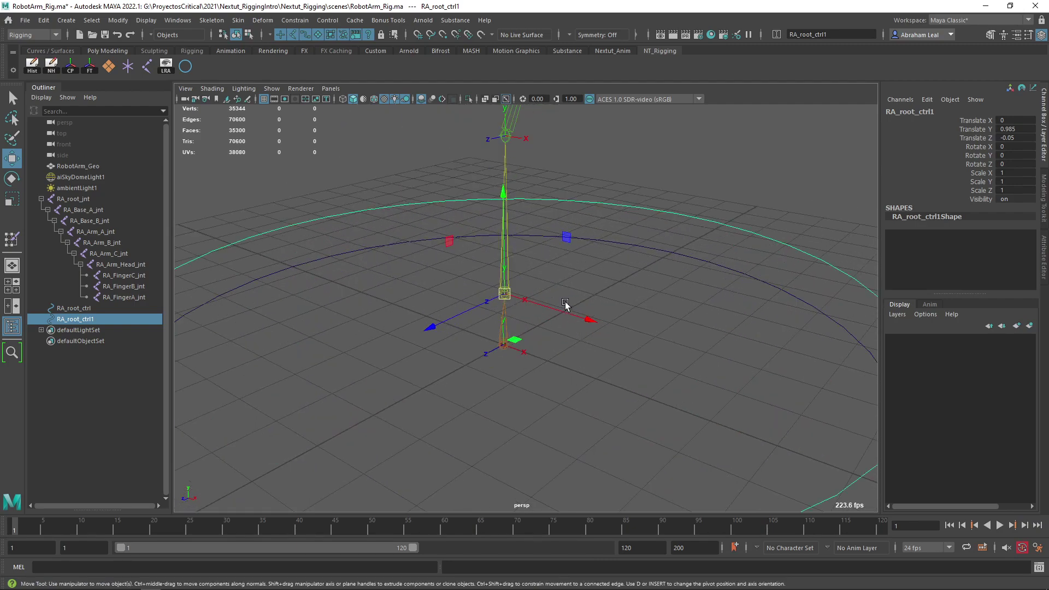
# Step: Scale the RA_root_ctrl1 circle down uniformly to about 0.549 around the lower base section
pyautogui.keyDown('alt'); pyautogui.moveTo(565, 305); pyautogui.dragTo(227, 288); pyautogui.keyUp('alt')
pyautogui.press('r')
pyautogui.keyDown('alt'); pyautogui.moveTo(690, 209); pyautogui.dragTo(649, 192); pyautogui.keyUp('alt')
pyautogui.keyDown('alt'); pyautogui.moveTo(510, 218); pyautogui.dragTo(541, 223); pyautogui.keyUp('alt')
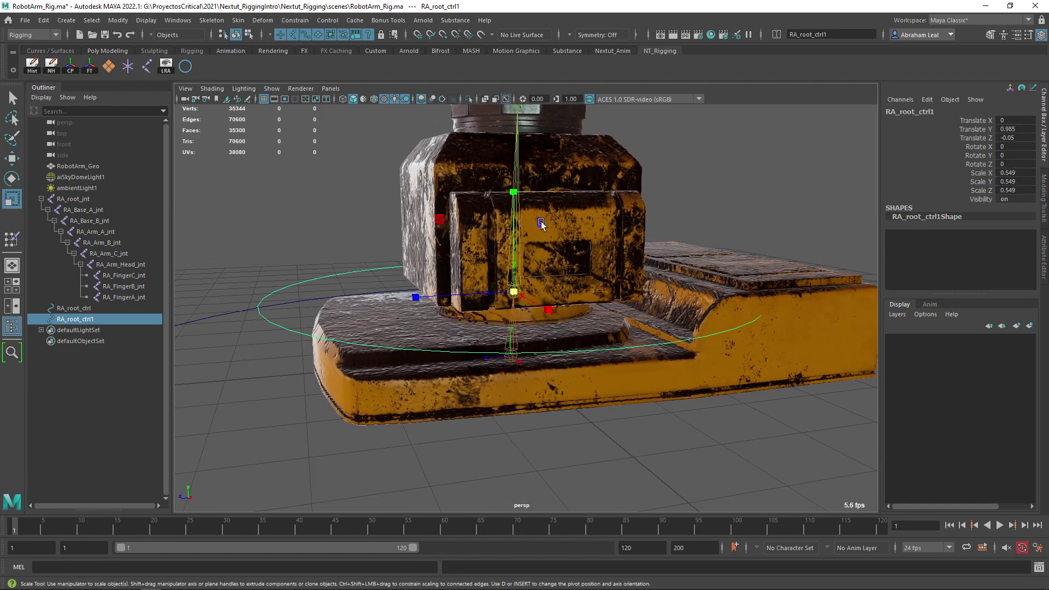
# Step: Isolate RA_root_ctrl1 and raise its control vertices on the raised-block side so the curve bends up over the base
pyautogui.click(468, 98)
pyautogui.keyDown('alt'); pyautogui.moveTo(681, 261); pyautogui.dragTo(676, 274); pyautogui.keyUp('alt')
pyautogui.moveTo(629, 260); pyautogui.dragTo(580, 261, button='right')
pyautogui.moveTo(803, 252); pyautogui.dragTo(648, 400)
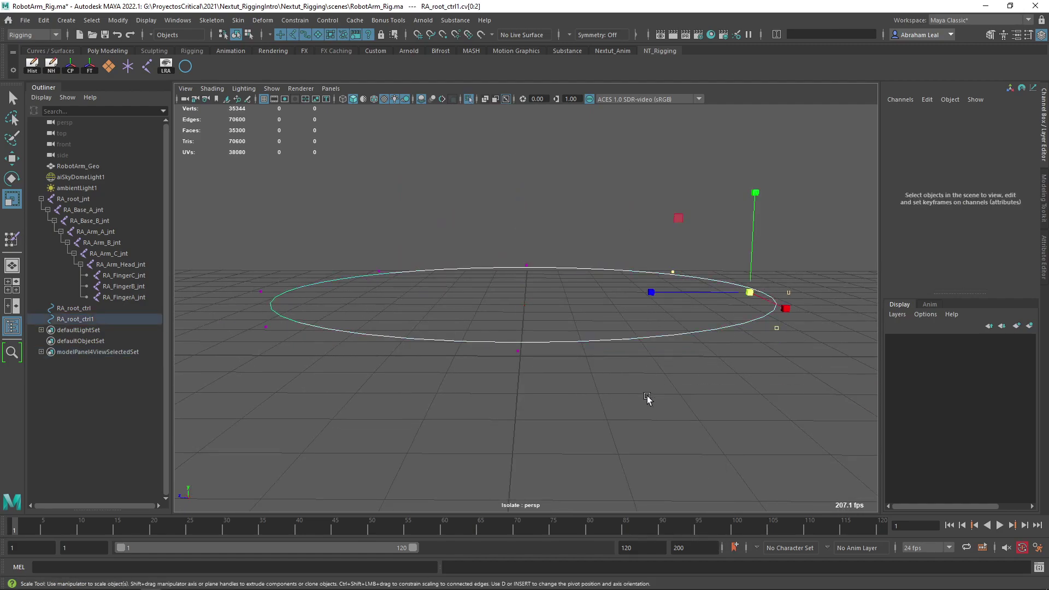
pyautogui.press('w')
pyautogui.moveTo(730, 280); pyautogui.dragTo(668, 281, button='right')
pyautogui.moveTo(827, 244); pyautogui.dragTo(653, 383)
pyautogui.moveTo(755, 229); pyautogui.dragTo(715, 140)
pyautogui.click(468, 99)
pyautogui.keyDown('alt'); pyautogui.moveTo(559, 208); pyautogui.dragTo(556, 233); pyautogui.keyUp('alt')
pyautogui.rightClick(668, 220)
pyautogui.click(721, 203)
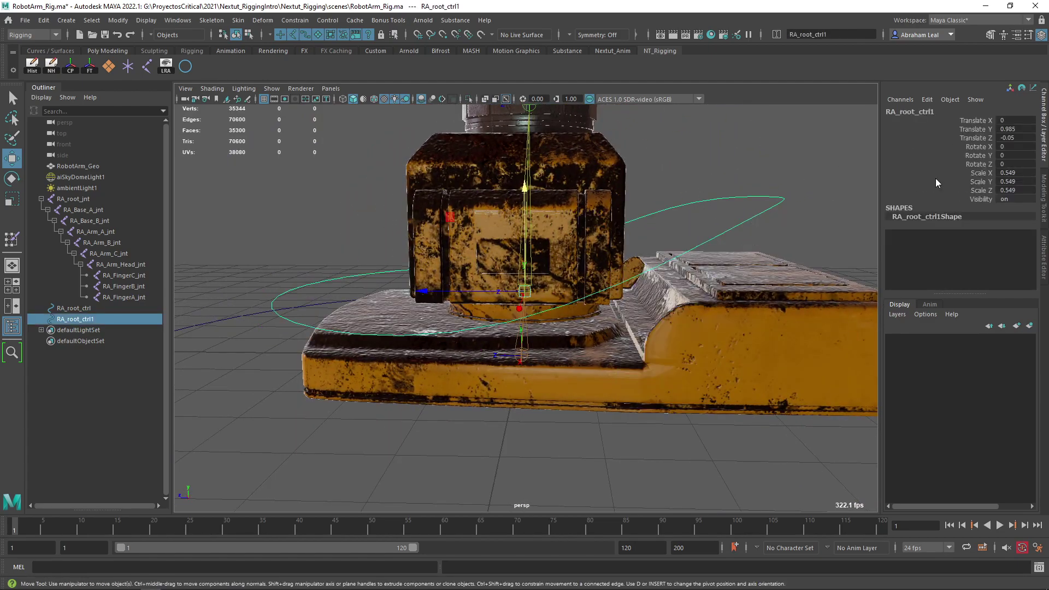
# Step: Freeze the transformations of the bent RA_root_ctrl1 curve
pyautogui.keyDown('alt'); pyautogui.moveTo(609, 260); pyautogui.dragTo(288, 206); pyautogui.keyUp('alt')
pyautogui.click(89, 67)
pyautogui.keyDown('alt'); pyautogui.moveTo(424, 301); pyautogui.dragTo(541, 305); pyautogui.keyUp('alt')
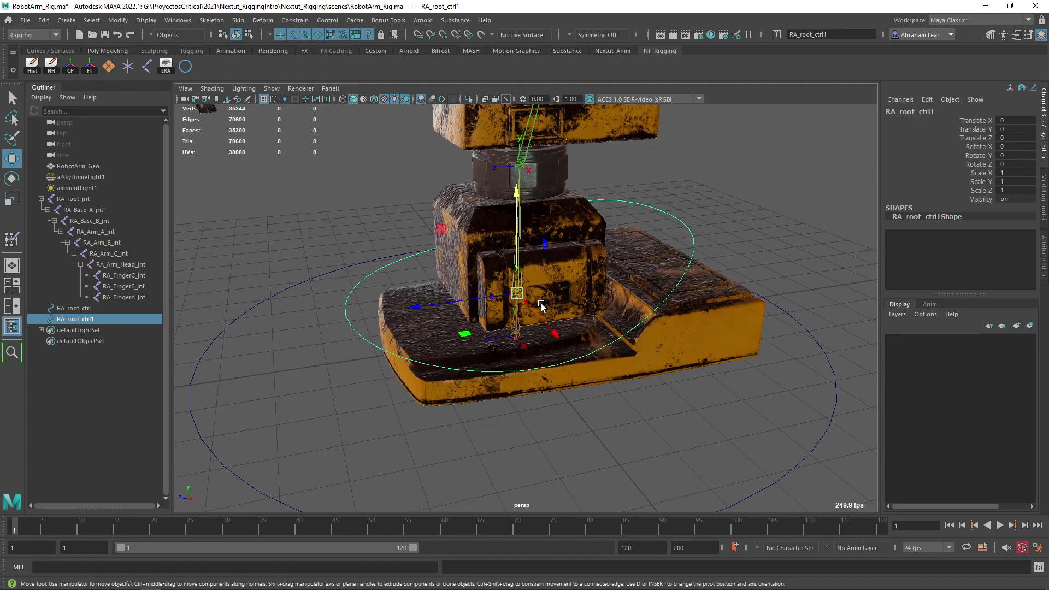
# Step: Duplicate the large RA_root_ctrl circle and snap the copy onto the RA_Base_B_jnt joint
pyautogui.click(273, 293)
pyautogui.hotkey('ctrl', 'd')
pyautogui.moveTo(514, 319); pyautogui.dragTo(358, 133)
pyautogui.hotkey('alt', '2')
pyautogui.press('v')
# Step: Scale the RA_root_ctrl2 circle down uniformly to about 0.461 around the neck cylinder and freeze its transformations
pyautogui.press('r')
pyautogui.click(422, 99)
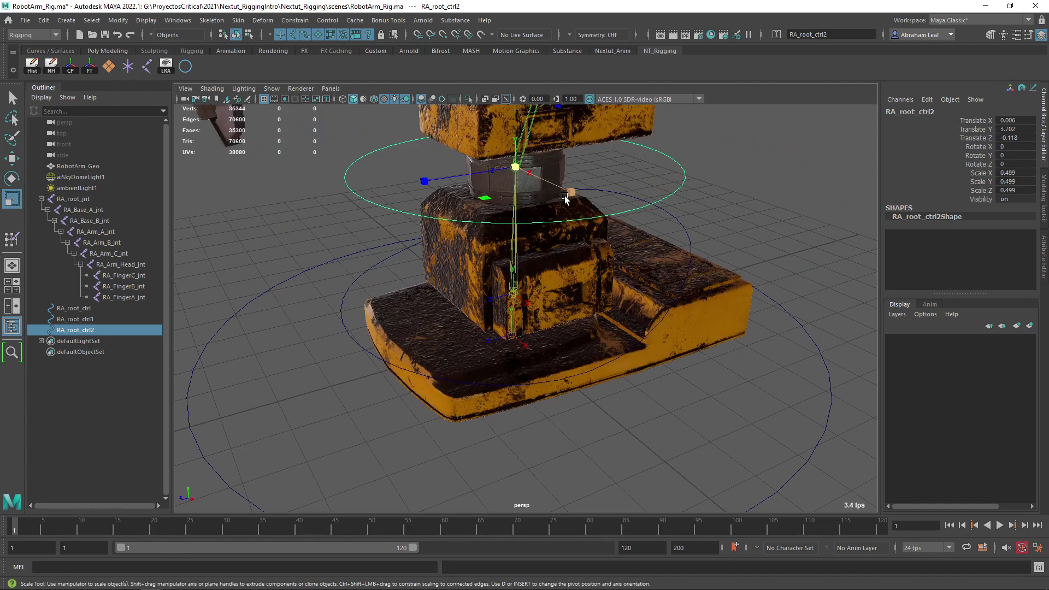
pyautogui.moveTo(525, 168); pyautogui.dragTo(466, 170)
pyautogui.keyDown('alt'); pyautogui.moveTo(468, 171); pyautogui.dragTo(448, 273, button='middle'); pyautogui.keyUp('alt')
pyautogui.keyDown('alt'); pyautogui.moveTo(448, 274); pyautogui.dragTo(485, 272, button='right'); pyautogui.keyUp('alt')
pyautogui.keyDown('alt'); pyautogui.moveTo(485, 272); pyautogui.dragTo(523, 248); pyautogui.keyUp('alt')
pyautogui.keyDown('alt'); pyautogui.moveTo(523, 248); pyautogui.dragTo(705, 251); pyautogui.keyUp('alt')
pyautogui.keyDown('alt'); pyautogui.moveTo(705, 250); pyautogui.dragTo(656, 252, button='right'); pyautogui.keyUp('alt')
pyautogui.keyDown('alt'); pyautogui.moveTo(655, 251); pyautogui.dragTo(517, 282); pyautogui.keyUp('alt')
pyautogui.keyDown('alt'); pyautogui.moveTo(516, 283); pyautogui.dragTo(465, 288); pyautogui.keyUp('alt')
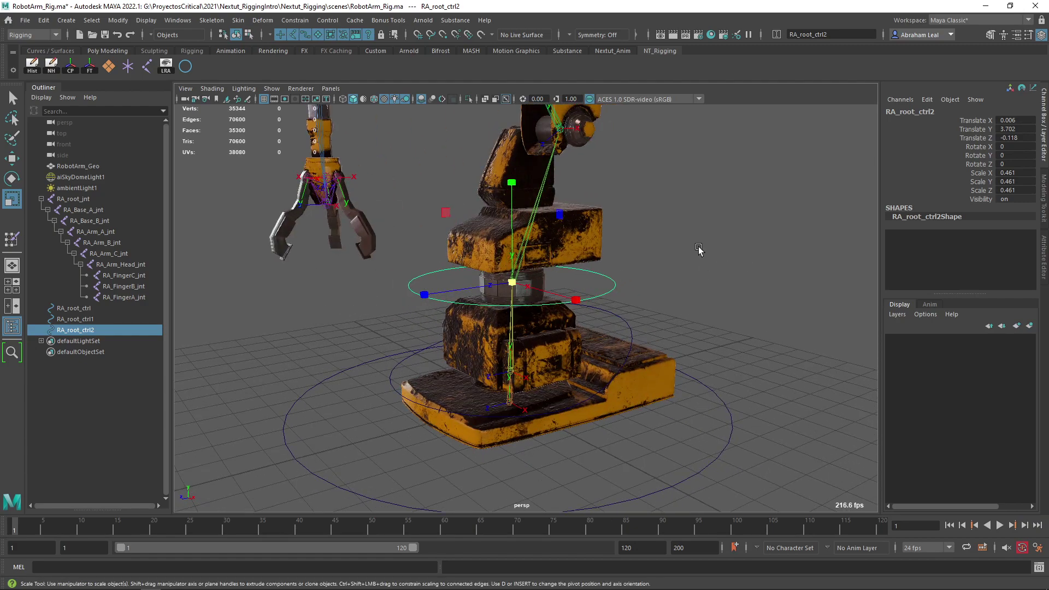
pyautogui.scroll(3, 510, 278)
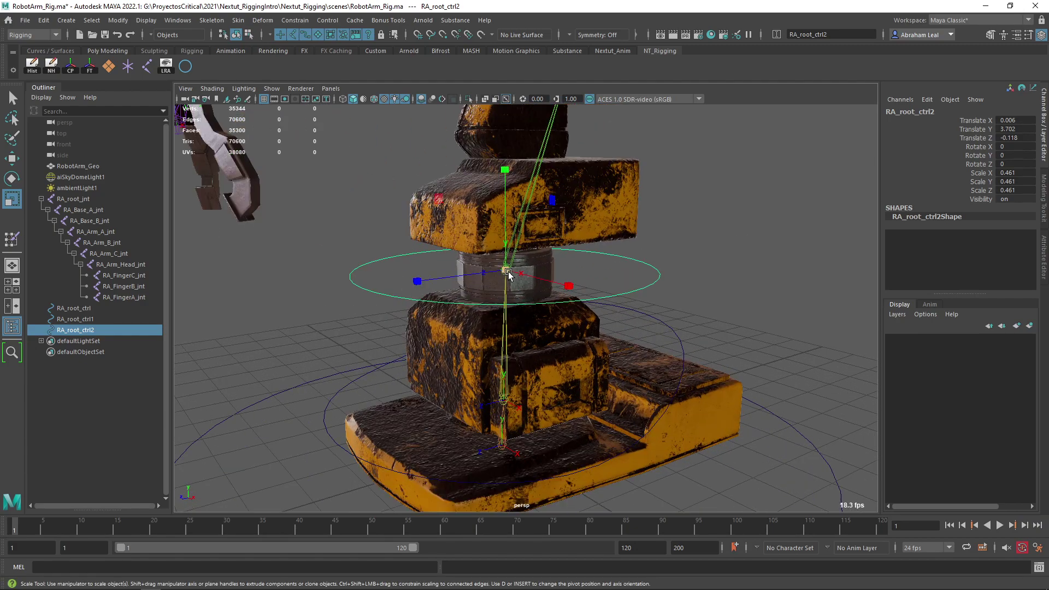
pyautogui.click(90, 66)
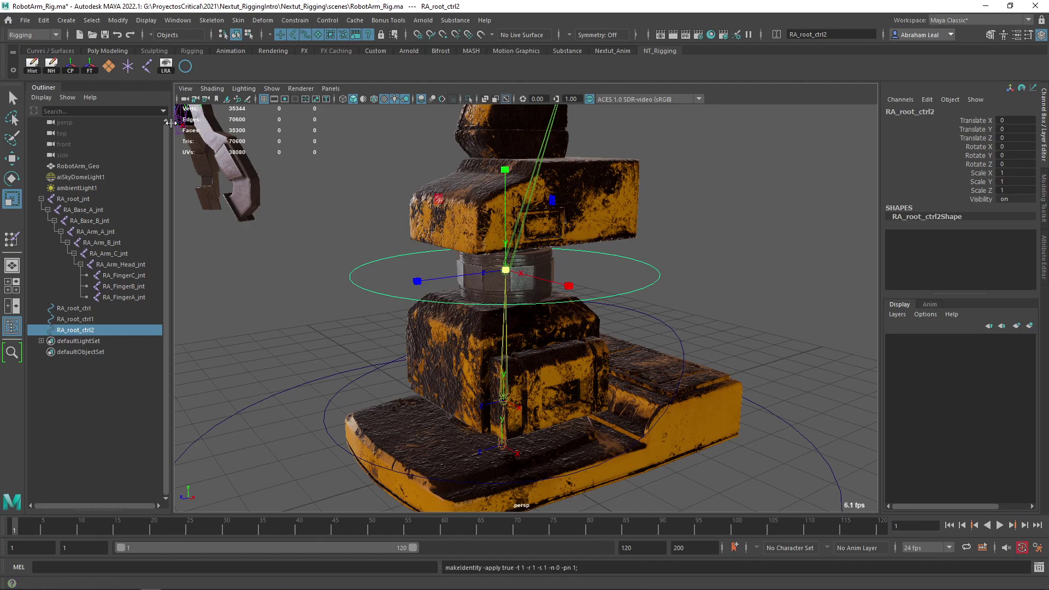
pyautogui.press('w')
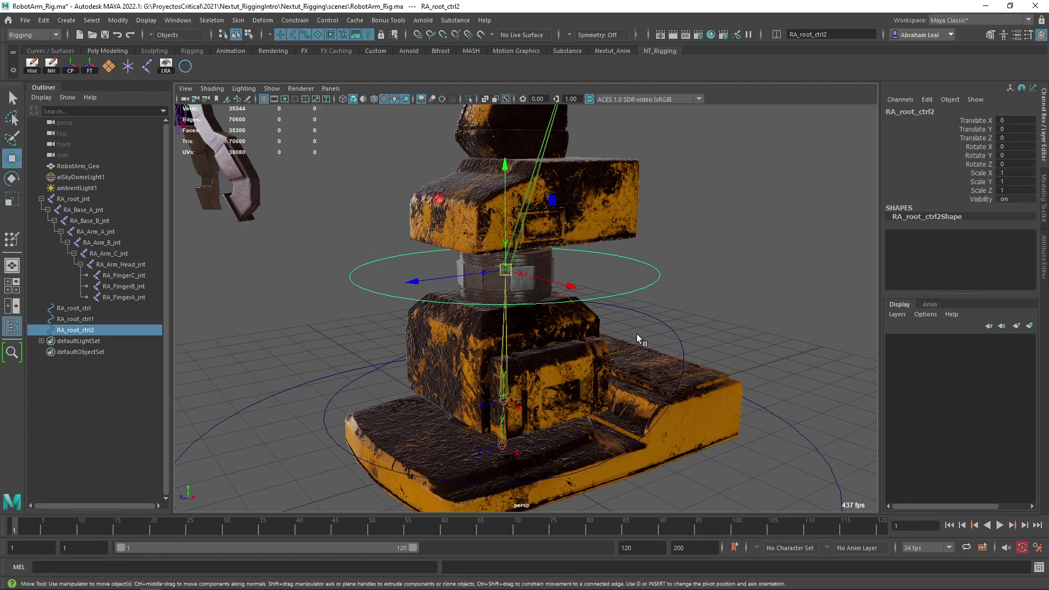
# Step: Examine the arm, wrist and gripper joints above the base that still have no control curves
pyautogui.keyDown('alt'); pyautogui.moveTo(637, 338); pyautogui.dragTo(638, 206, button='right'); pyautogui.keyUp('alt')
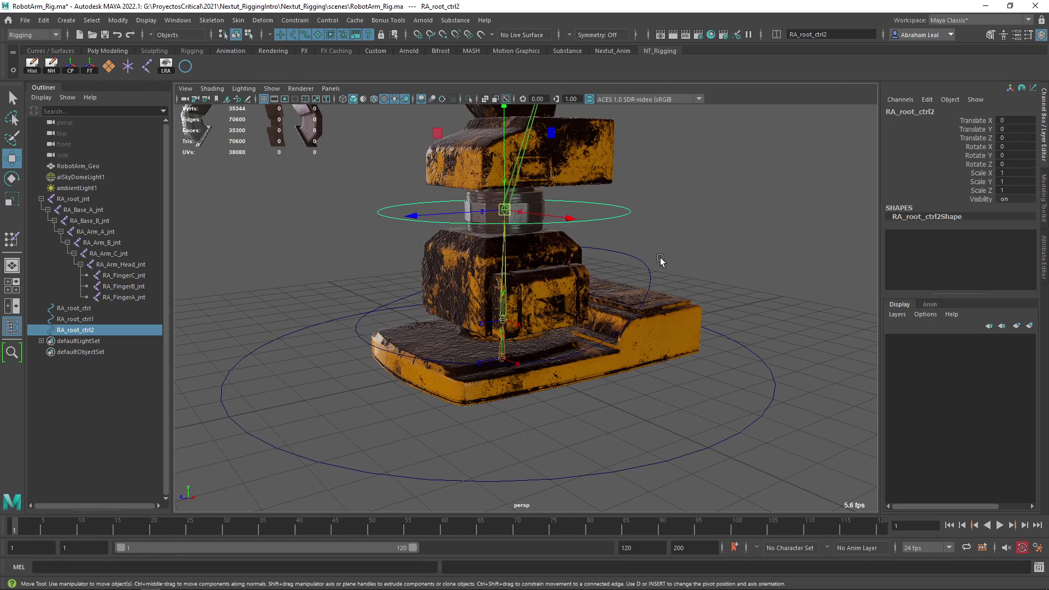
pyautogui.keyDown('alt'); pyautogui.moveTo(660, 254); pyautogui.dragTo(604, 264); pyautogui.keyUp('alt')
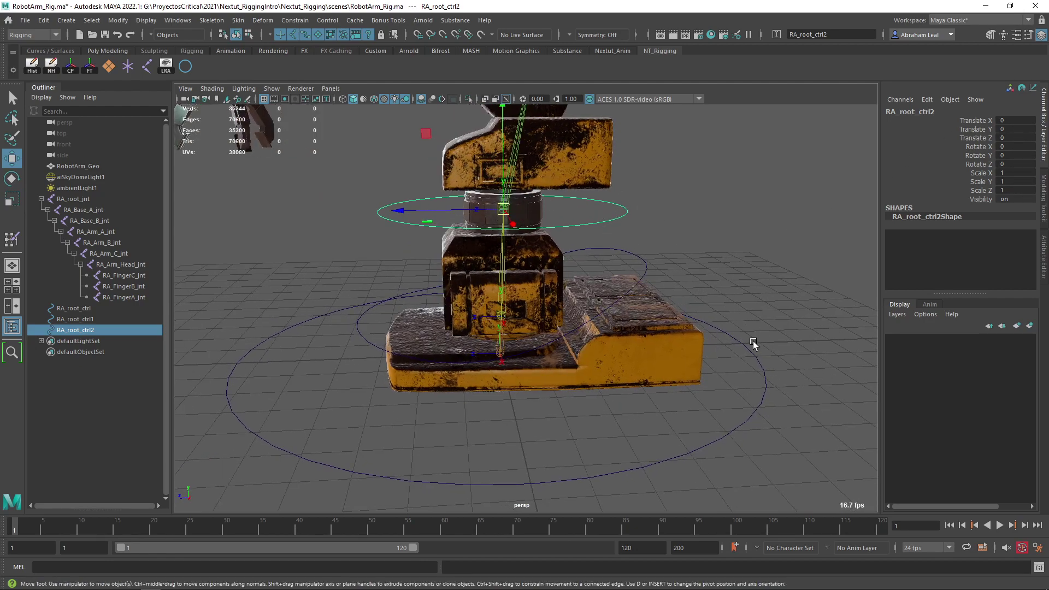
pyautogui.keyDown('alt'); pyautogui.moveTo(664, 218); pyautogui.dragTo(687, 350, button='middle'); pyautogui.keyUp('alt')
pyautogui.keyDown('alt'); pyautogui.moveTo(578, 141); pyautogui.dragTo(599, 229, button='middle'); pyautogui.keyUp('alt')
pyautogui.keyDown('alt'); pyautogui.moveTo(599, 228); pyautogui.dragTo(522, 236, button='right'); pyautogui.keyUp('alt')
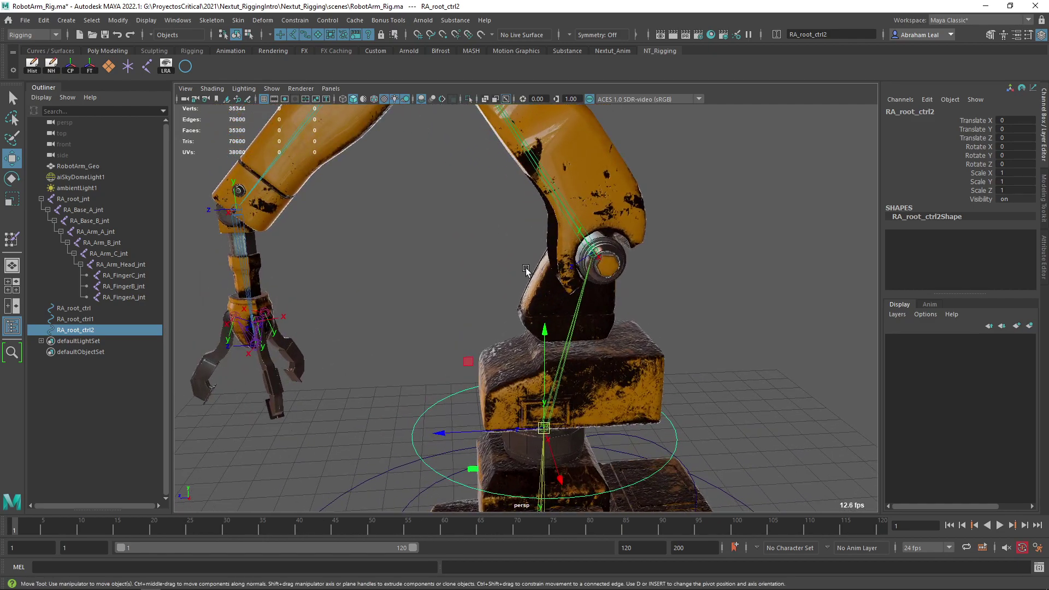
pyautogui.keyDown('alt'); pyautogui.moveTo(590, 248); pyautogui.dragTo(604, 366, button='middle'); pyautogui.keyUp('alt')
pyautogui.keyDown('alt'); pyautogui.moveTo(487, 288); pyautogui.dragTo(569, 230, button='middle'); pyautogui.keyUp('alt')
pyautogui.keyDown('alt'); pyautogui.moveTo(469, 369); pyautogui.dragTo(528, 323); pyautogui.keyUp('alt')
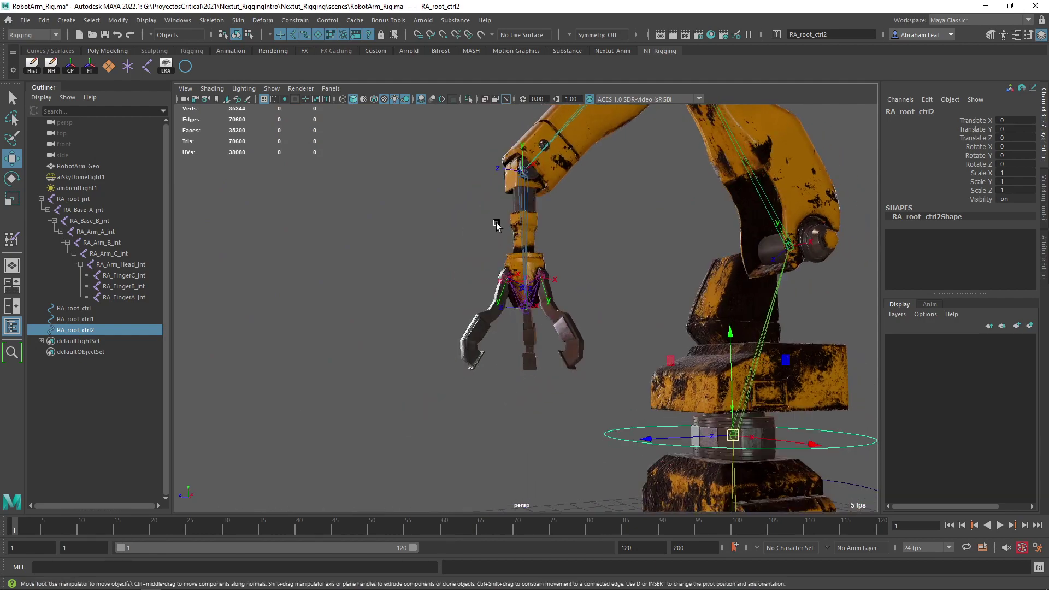
pyautogui.keyDown('alt'); pyautogui.moveTo(511, 234); pyautogui.dragTo(528, 385); pyautogui.keyUp('alt')
pyautogui.keyDown('alt'); pyautogui.moveTo(528, 385); pyautogui.dragTo(528, 349, button='middle'); pyautogui.keyUp('alt')
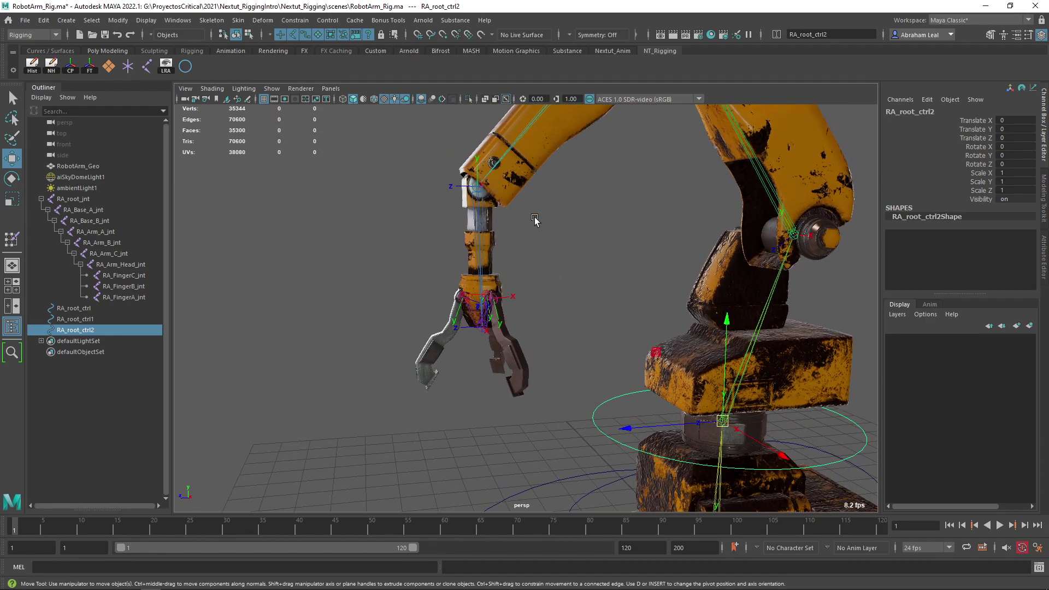
pyautogui.keyDown('alt'); pyautogui.moveTo(538, 243); pyautogui.dragTo(616, 244); pyautogui.keyUp('alt')
pyautogui.click(683, 311)
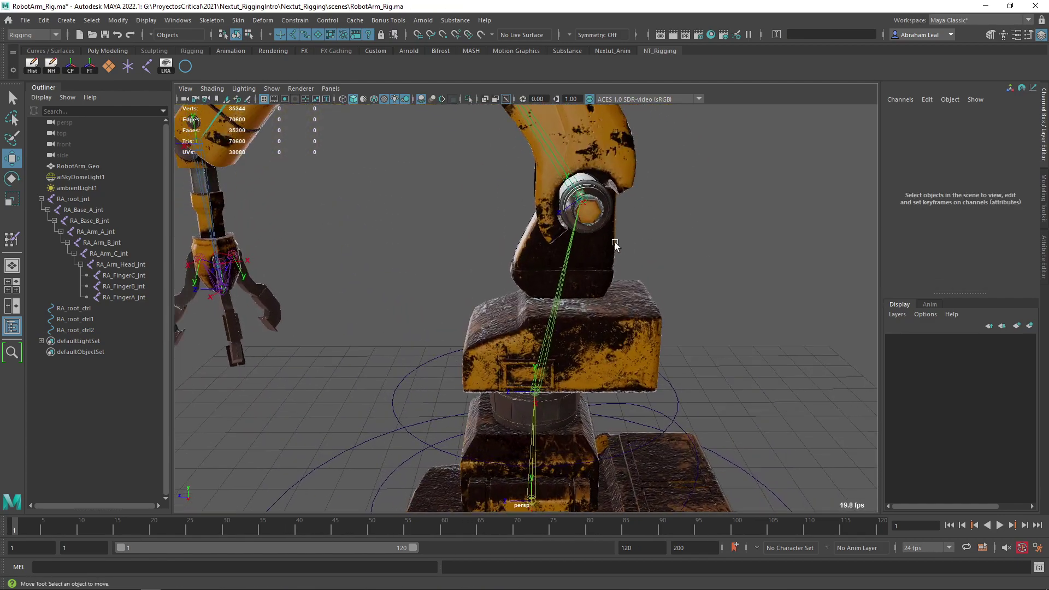
# Step: Create a new NURBS circle and put it inside a group of its own
pyautogui.click(185, 67)
pyautogui.keyDown('alt'); pyautogui.moveTo(363, 272); pyautogui.dragTo(393, 221, button='middle'); pyautogui.keyUp('alt')
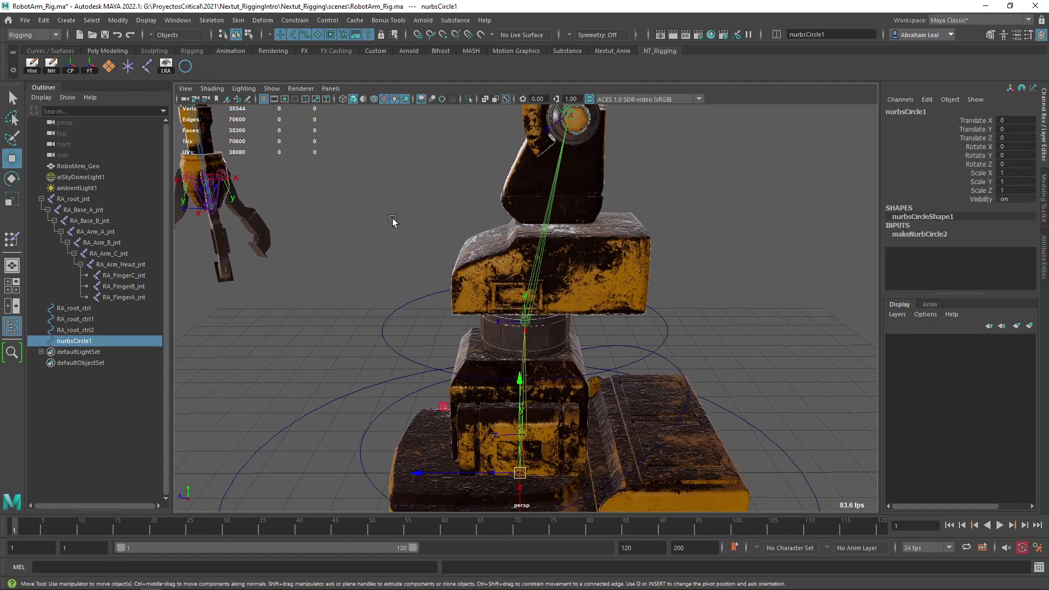
pyautogui.hotkey('ctrl', 'g')
pyautogui.click(41, 342)
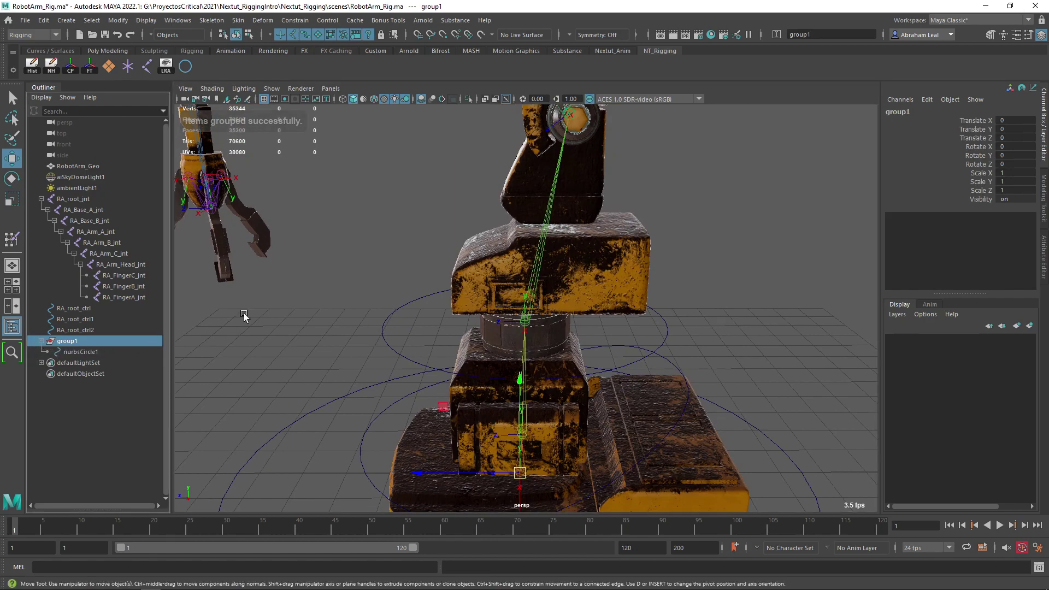
pyautogui.keyDown('alt'); pyautogui.moveTo(487, 235); pyautogui.dragTo(433, 317, button='middle'); pyautogui.keyUp('alt')
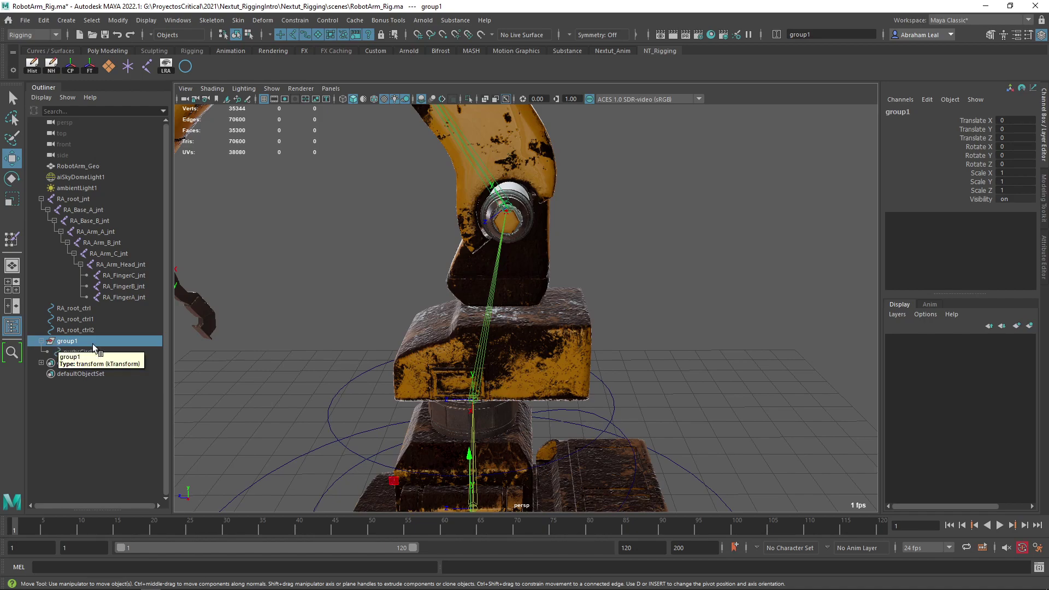
# Step: Parent-constrain the new circle's group to RA_Arm_A_jnt with Maintain offset off
pyautogui.keyDown('alt'); pyautogui.moveTo(516, 208); pyautogui.dragTo(518, 198); pyautogui.keyUp('alt')
pyautogui.click(528, 195)
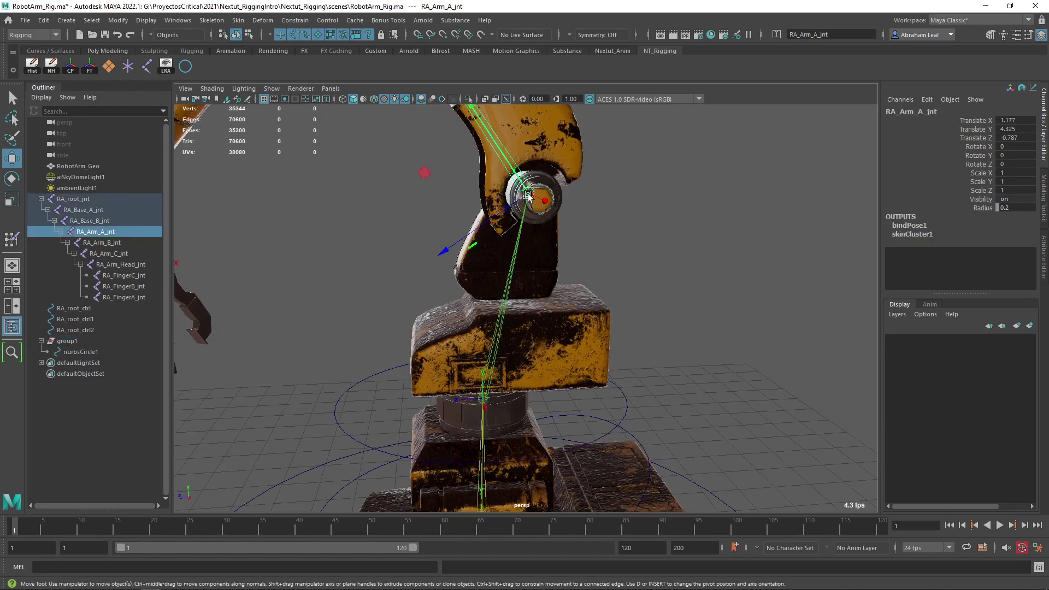
pyautogui.keyDown('ctrl'); pyautogui.click(67, 343); pyautogui.keyUp('ctrl')
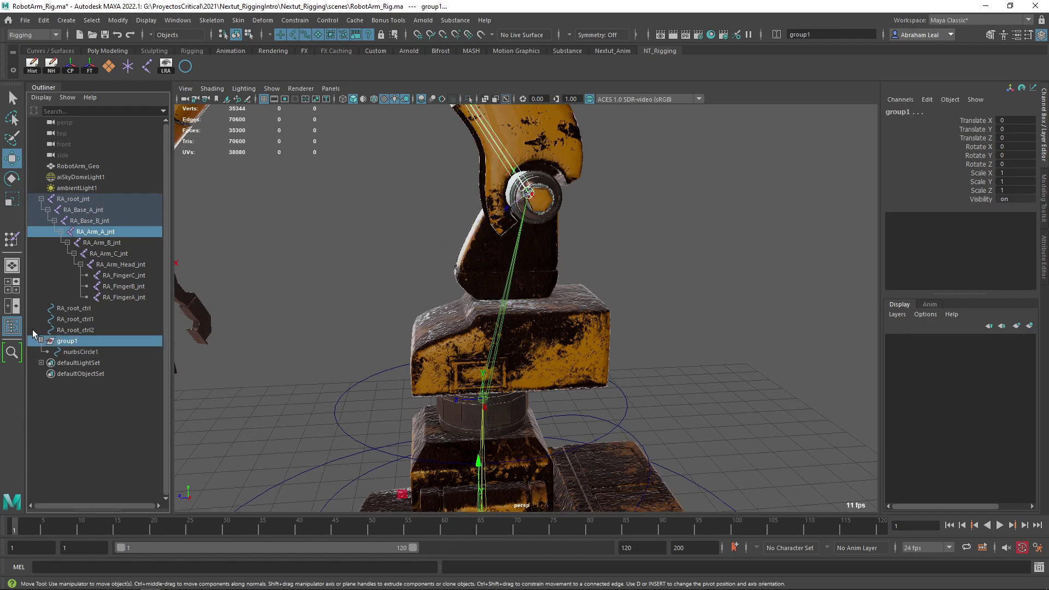
pyautogui.click(295, 20)
pyautogui.click(401, 49)
pyautogui.click(243, 149)
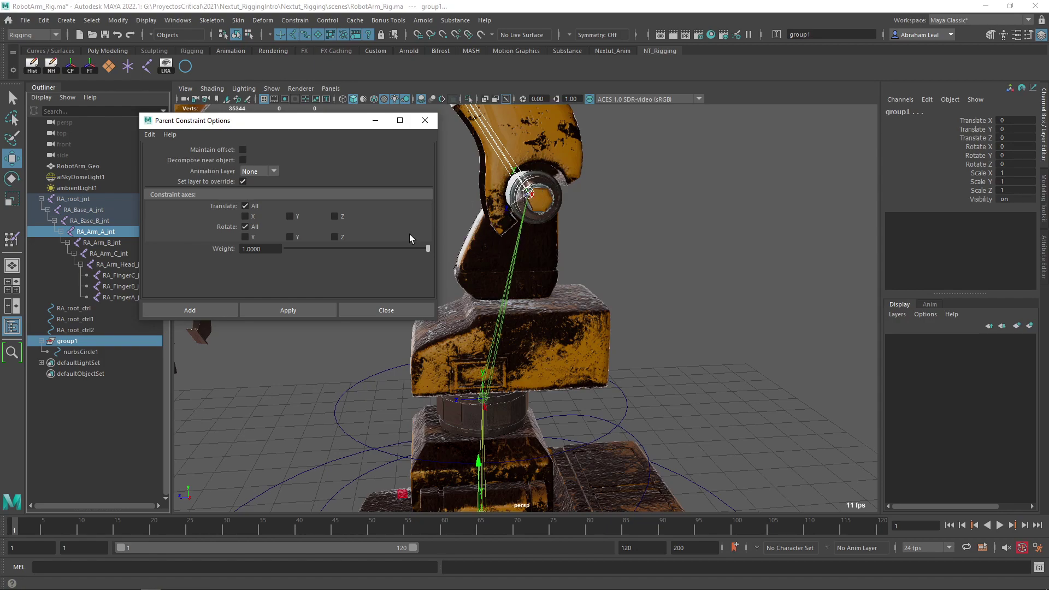
pyautogui.click(287, 310)
# Step: Delete the parent constraint under group1 and close the constraint options, keeping the grouped circle selected
pyautogui.keyDown('alt'); pyautogui.moveTo(618, 247); pyautogui.dragTo(577, 178); pyautogui.keyUp('alt')
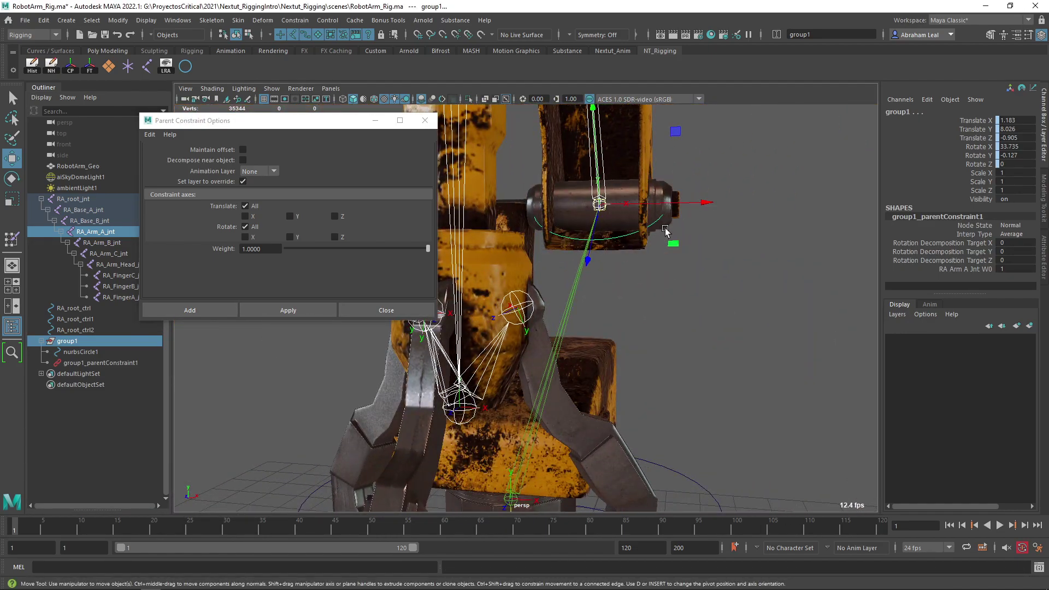
pyautogui.keyDown('alt'); pyautogui.moveTo(646, 226); pyautogui.dragTo(599, 240); pyautogui.keyUp('alt')
pyautogui.keyDown('alt'); pyautogui.moveTo(604, 282); pyautogui.dragTo(453, 285); pyautogui.keyUp('alt')
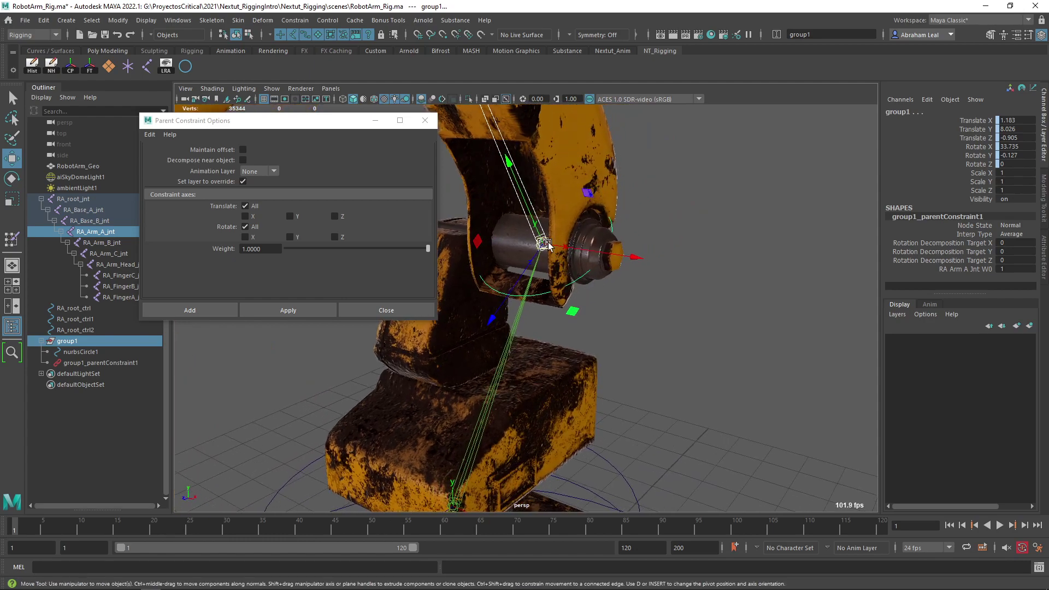
pyautogui.click(96, 364)
pyautogui.press('Delete')
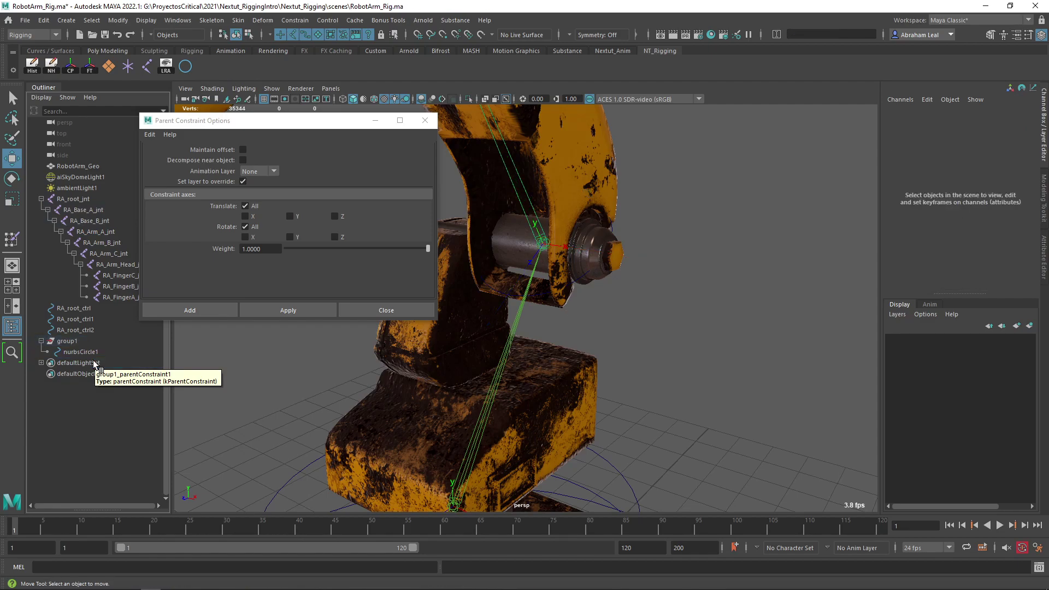
pyautogui.keyDown('alt'); pyautogui.moveTo(288, 346); pyautogui.dragTo(595, 257); pyautogui.keyUp('alt')
pyautogui.click(545, 284)
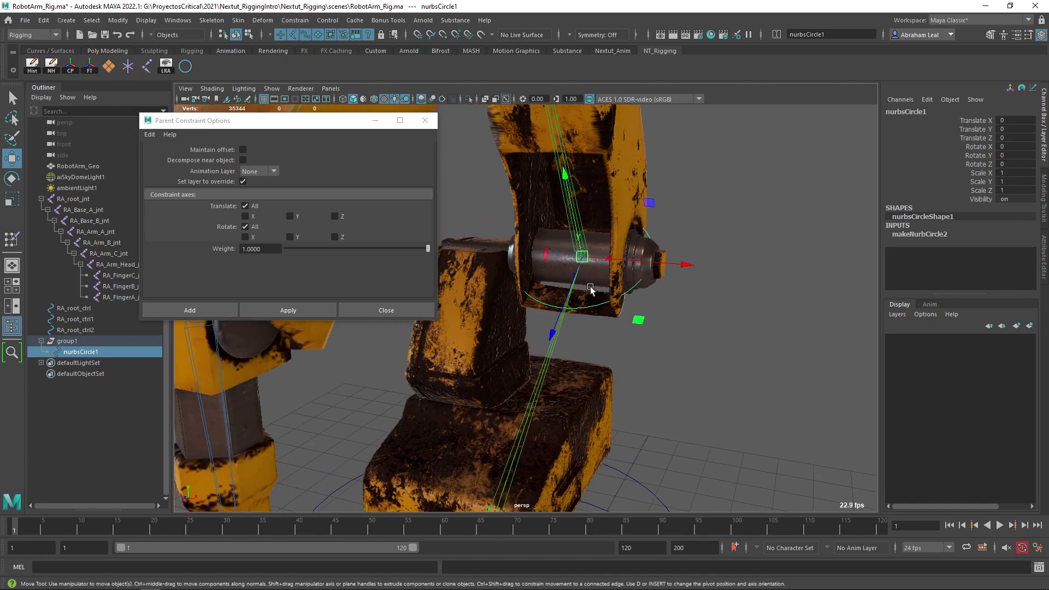
pyautogui.click(424, 121)
pyautogui.keyDown('alt'); pyautogui.moveTo(481, 186); pyautogui.dragTo(462, 189); pyautogui.keyUp('alt')
pyautogui.keyDown('alt'); pyautogui.moveTo(462, 189); pyautogui.dragTo(419, 205, button='right'); pyautogui.keyUp('alt')
pyautogui.keyDown('alt'); pyautogui.moveTo(419, 205); pyautogui.dragTo(481, 252); pyautogui.keyUp('alt')
pyautogui.keyDown('alt'); pyautogui.moveTo(481, 252); pyautogui.dragTo(623, 238, button='right'); pyautogui.keyUp('alt')
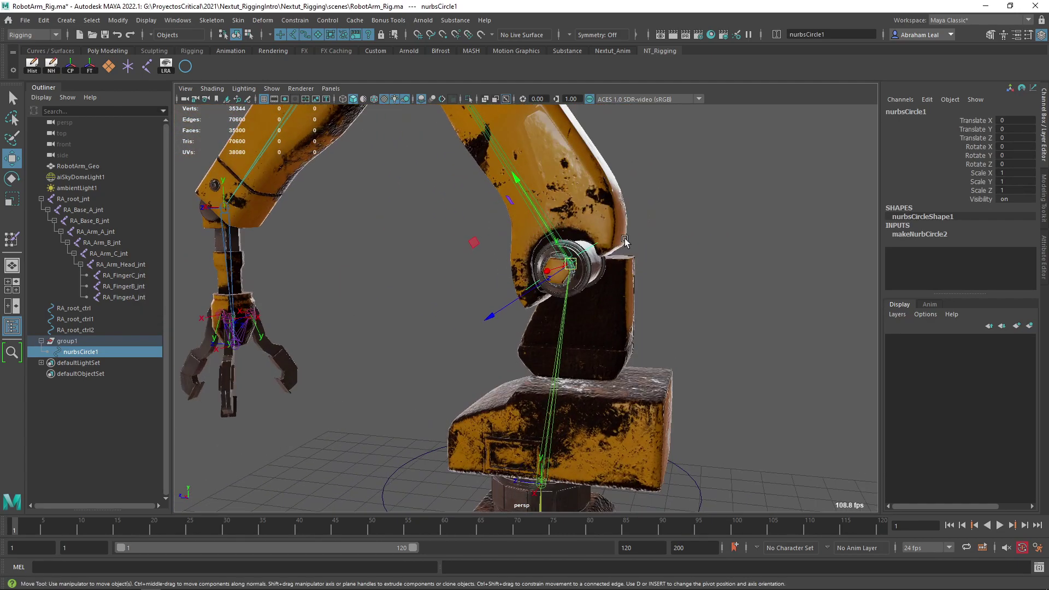
pyautogui.keyDown('alt'); pyautogui.moveTo(625, 241); pyautogui.dragTo(588, 244); pyautogui.keyUp('alt')
pyautogui.click(469, 99)
pyautogui.keyDown('alt'); pyautogui.moveTo(520, 234); pyautogui.dragTo(573, 265); pyautogui.keyUp('alt')
pyautogui.moveTo(617, 248); pyautogui.dragTo(552, 249, button='right')
pyautogui.moveTo(689, 203); pyautogui.dragTo(455, 377)
pyautogui.keyDown('alt'); pyautogui.moveTo(555, 350); pyautogui.dragTo(673, 324); pyautogui.keyUp('alt')
pyautogui.keyDown('alt'); pyautogui.moveTo(674, 323); pyautogui.dragTo(617, 345, button='middle'); pyautogui.keyUp('alt')
pyautogui.click(605, 225)
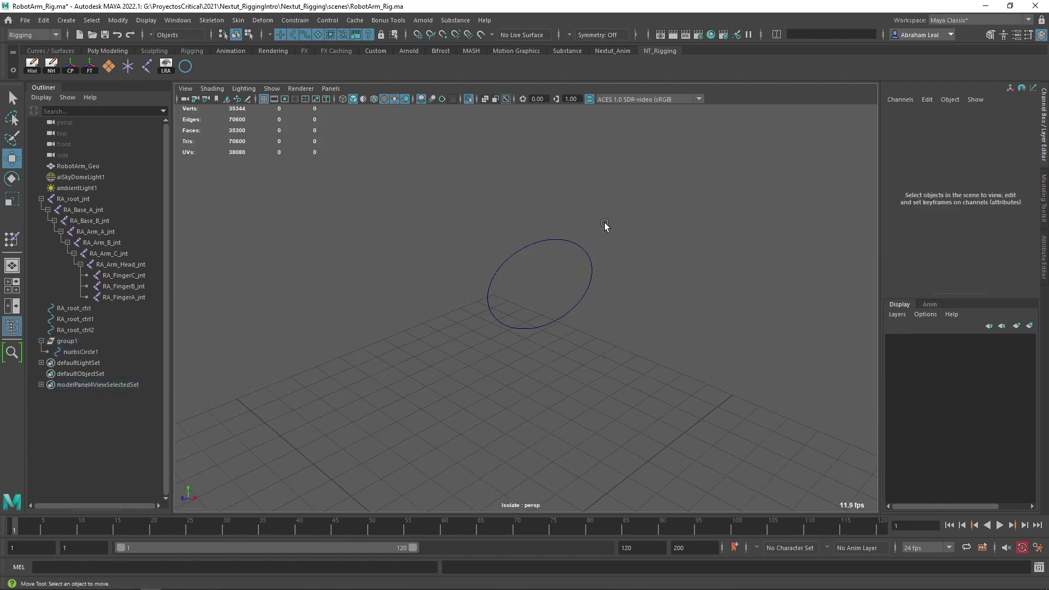
pyautogui.hotkey('ctrl', '1')
pyautogui.click(590, 281)
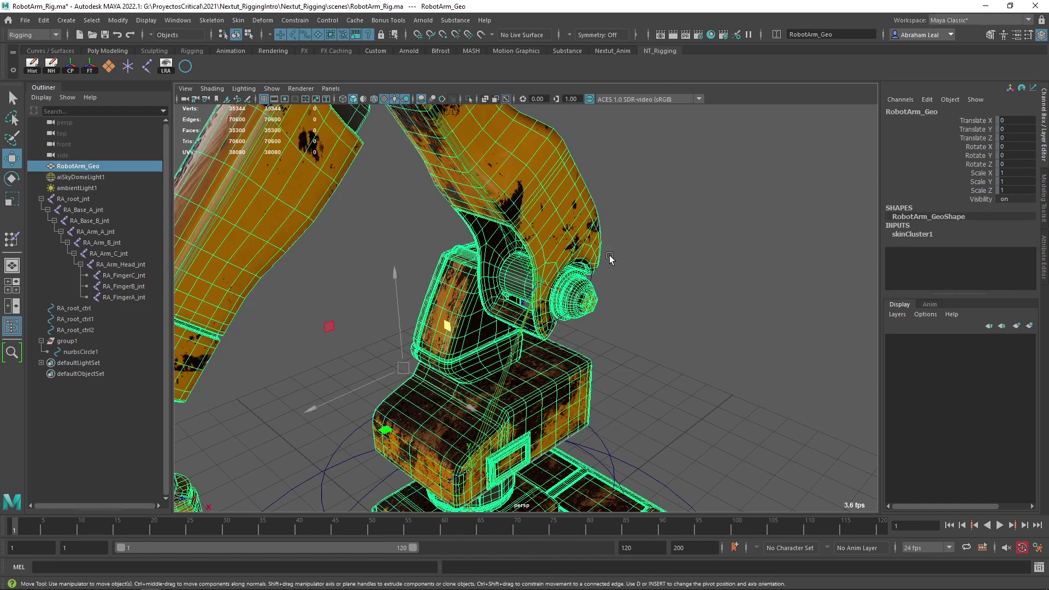
pyautogui.click(594, 280)
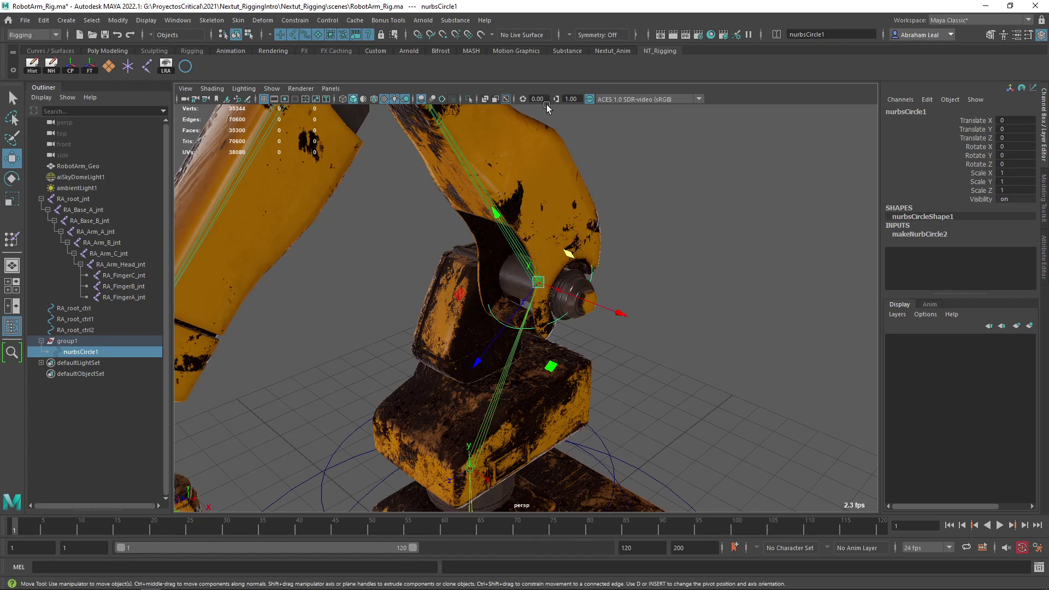
# Step: Rotate all control vertices of the isolated circle to face along the pivot axis, and scale them up so the circle surrounds the lower arm joint
pyautogui.click(469, 99)
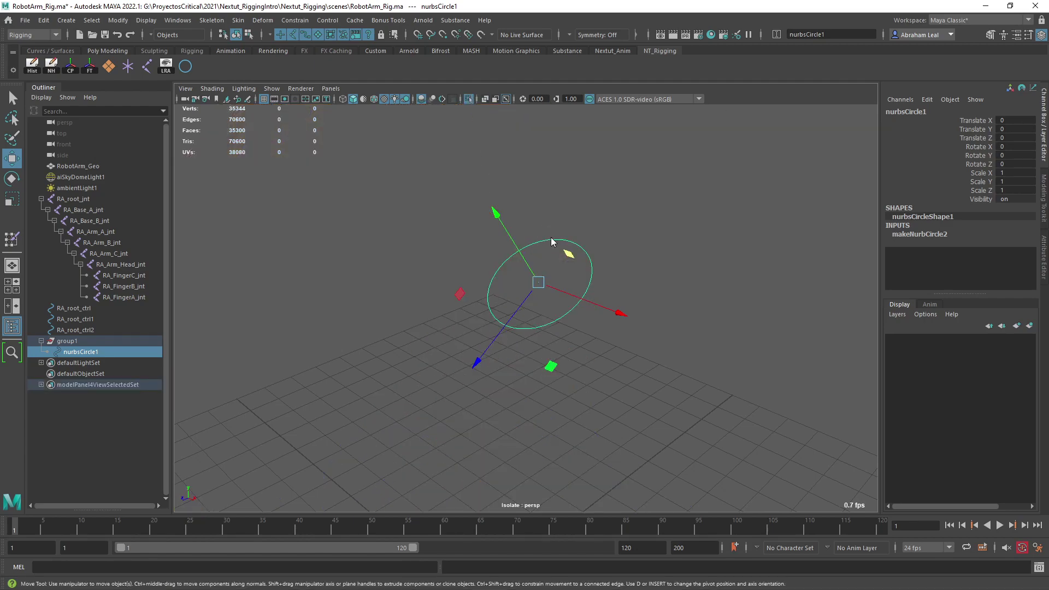
pyautogui.press('F8')
pyautogui.moveTo(421, 199); pyautogui.dragTo(667, 386)
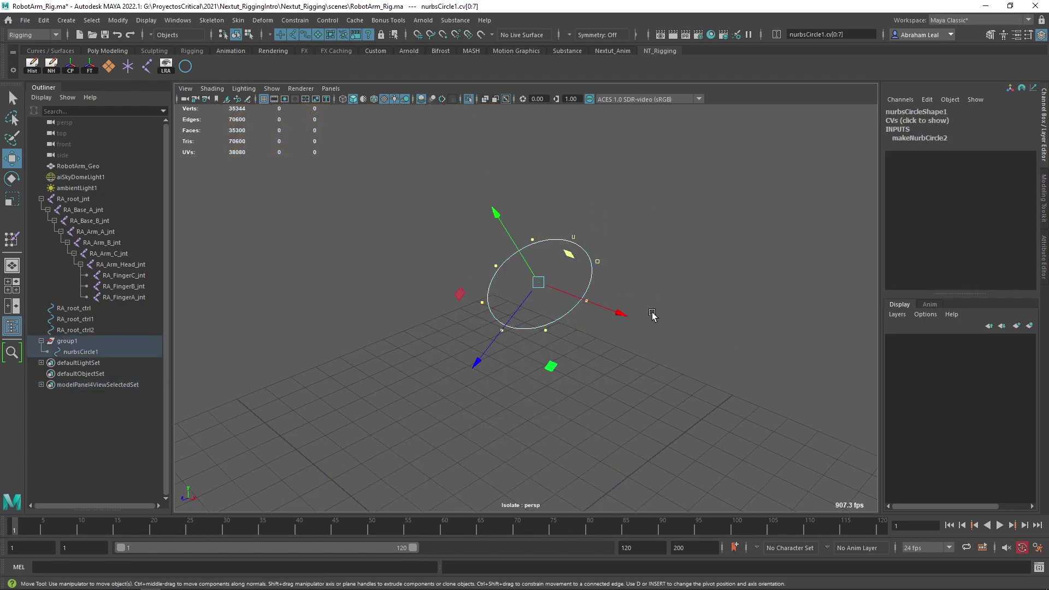
pyautogui.press('e')
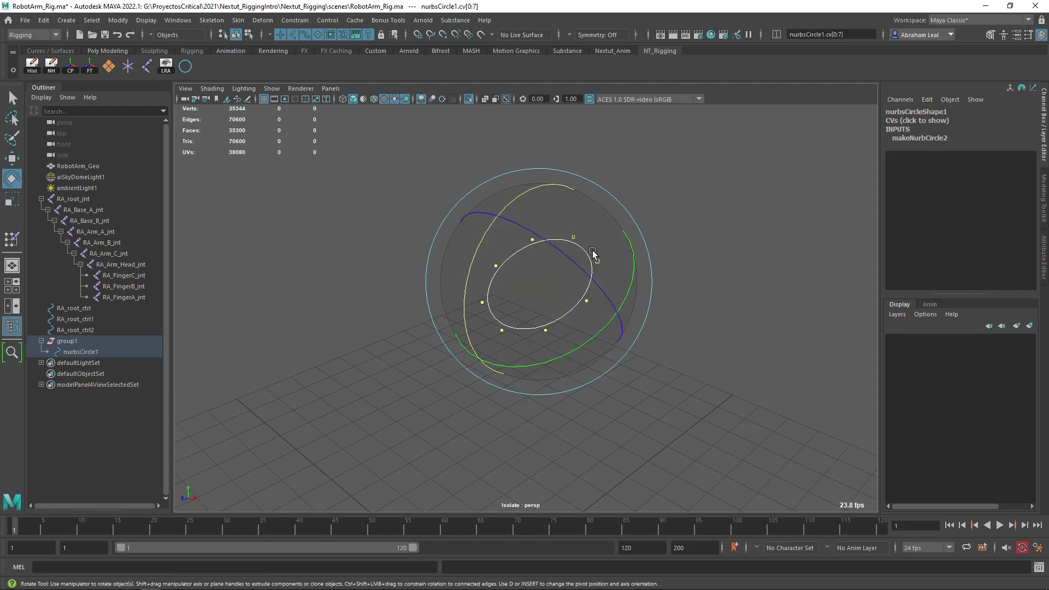
pyautogui.moveTo(586, 250)
pyautogui.mouseDown(button='right')
pyautogui.moveTo(612, 266)
pyautogui.moveTo(585, 251)
pyautogui.mouseUp(button='right')
pyautogui.moveTo(585, 250); pyautogui.dragTo(685, 250)
pyautogui.click(477, 105)
pyautogui.keyDown('alt'); pyautogui.moveTo(614, 200); pyautogui.dragTo(672, 235); pyautogui.keyUp('alt')
pyautogui.press('r')
pyautogui.press('F8')
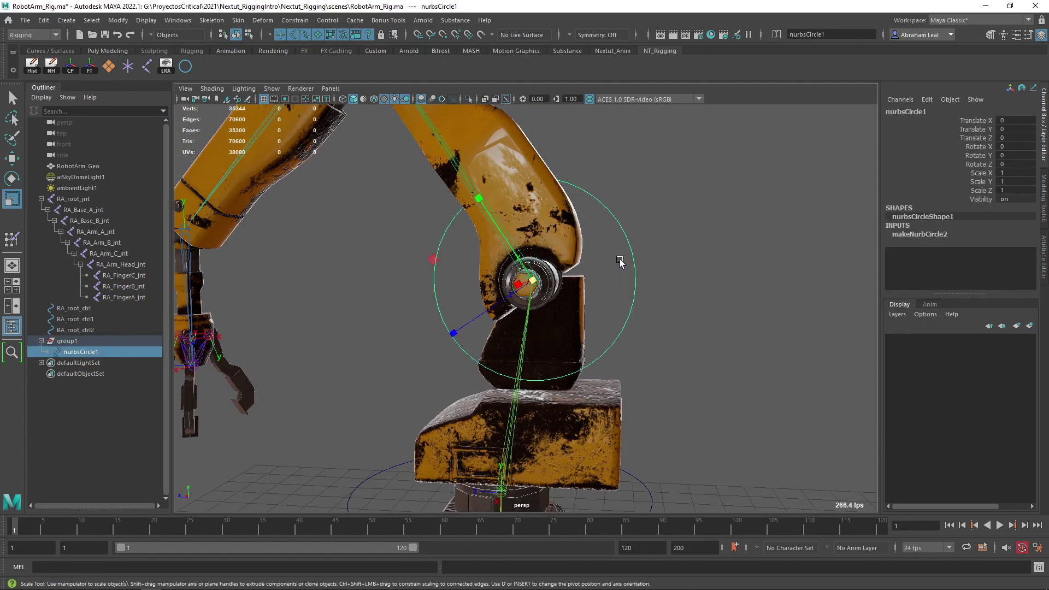
# Step: Try rotating the enlarged circle to -30 degrees in X to test how it turns around the lower arm joint
pyautogui.keyDown('alt'); pyautogui.moveTo(630, 288); pyautogui.dragTo(600, 267); pyautogui.keyUp('alt')
pyautogui.scroll(-4, 558, 271)
pyautogui.click(637, 255)
pyautogui.click(580, 265)
pyautogui.press('e')
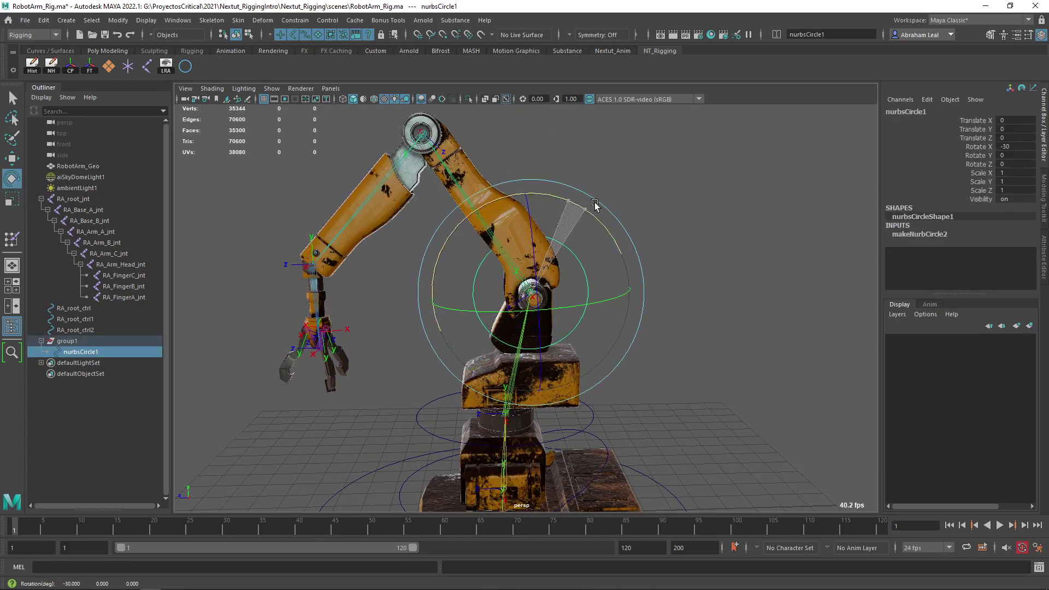
pyautogui.click(663, 264)
pyautogui.scroll(4, 592, 292)
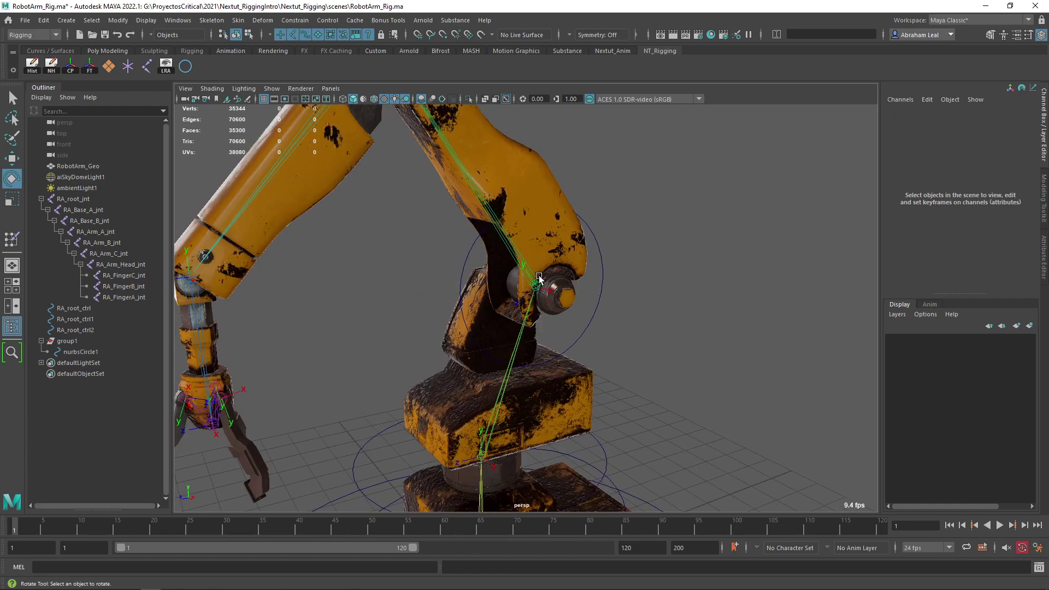
pyautogui.keyDown('alt'); pyautogui.moveTo(536, 282); pyautogui.dragTo(544, 285); pyautogui.keyUp('alt')
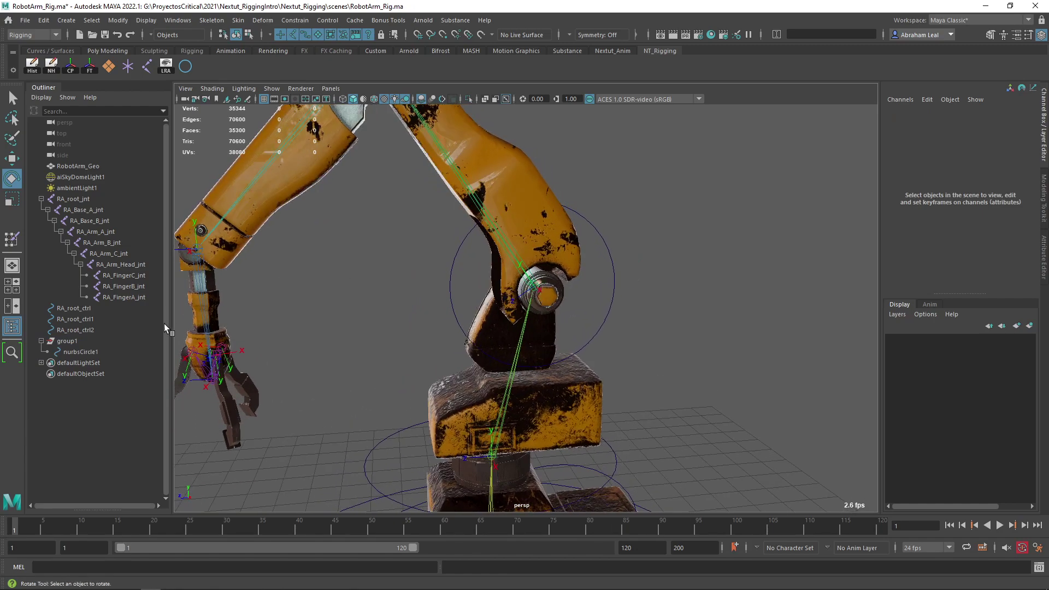
# Step: Duplicate group1 together with its control circle
pyautogui.click(66, 342)
pyautogui.keyDown('alt'); pyautogui.moveTo(415, 377); pyautogui.dragTo(493, 361); pyautogui.keyUp('alt')
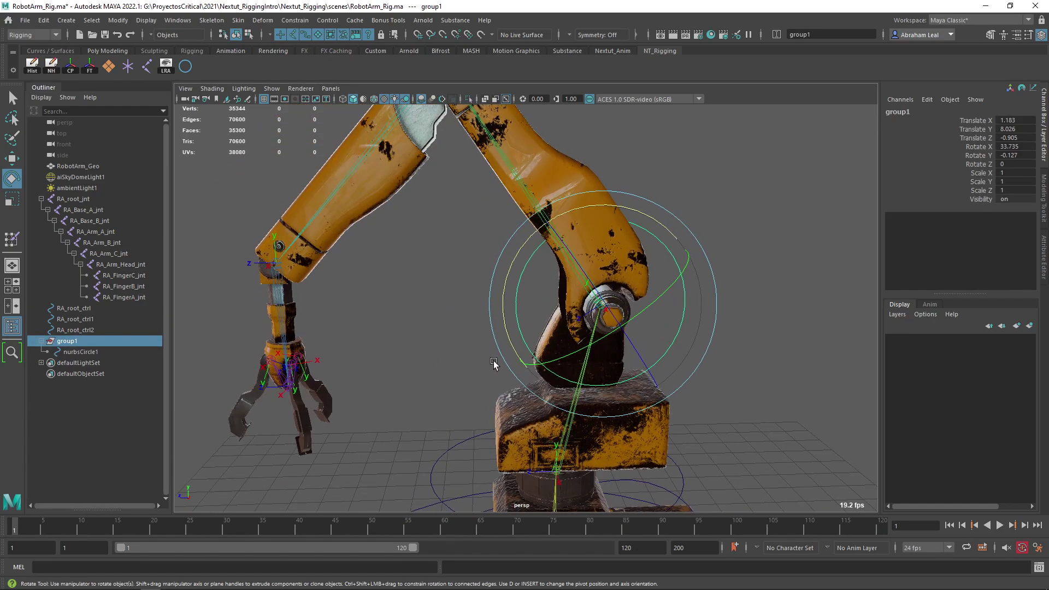
pyautogui.hotkey('ctrl', 'd')
pyautogui.keyDown('alt'); pyautogui.moveTo(567, 337); pyautogui.dragTo(539, 358); pyautogui.keyUp('alt')
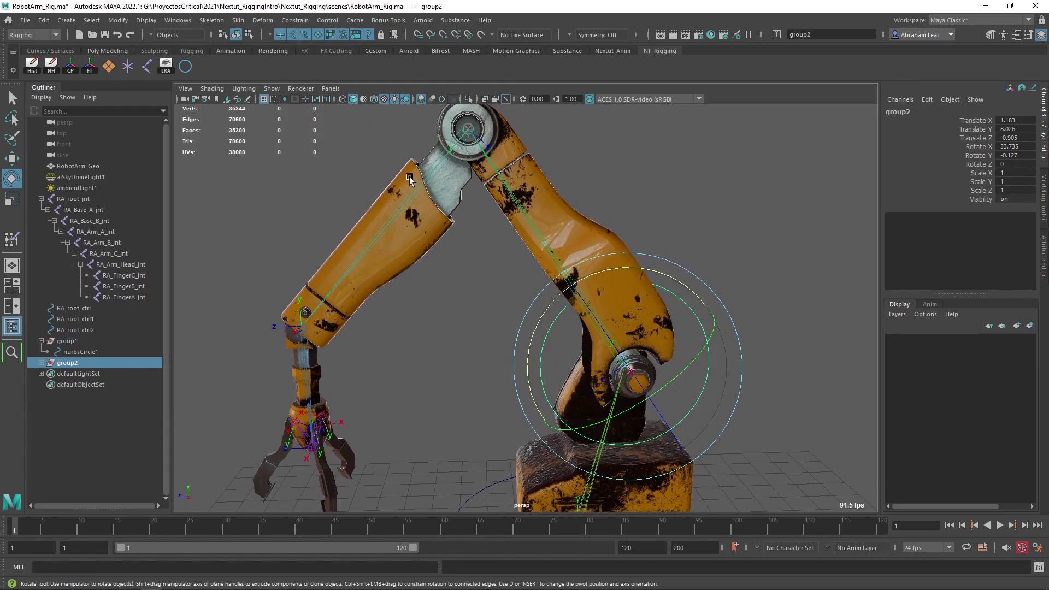
# Step: Parent-constrain the duplicated group2 to RA_Arm_B_jnt so its circle snaps to the elbow
pyautogui.press('q')
pyautogui.click(471, 130)
pyautogui.click(467, 132)
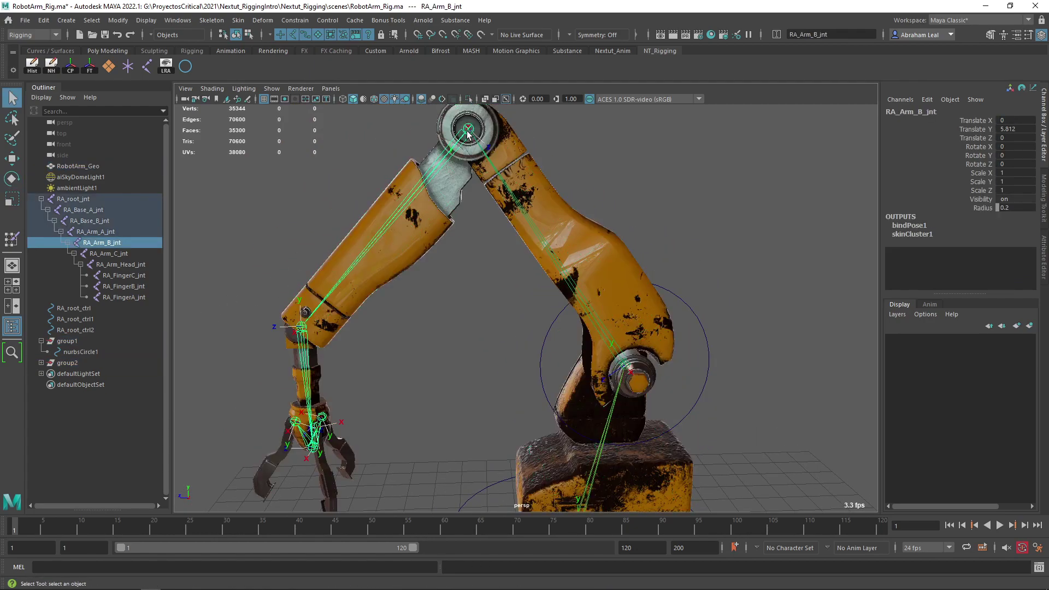
pyautogui.keyDown('ctrl'); pyautogui.click(68, 363); pyautogui.keyUp('ctrl')
pyautogui.click(295, 20)
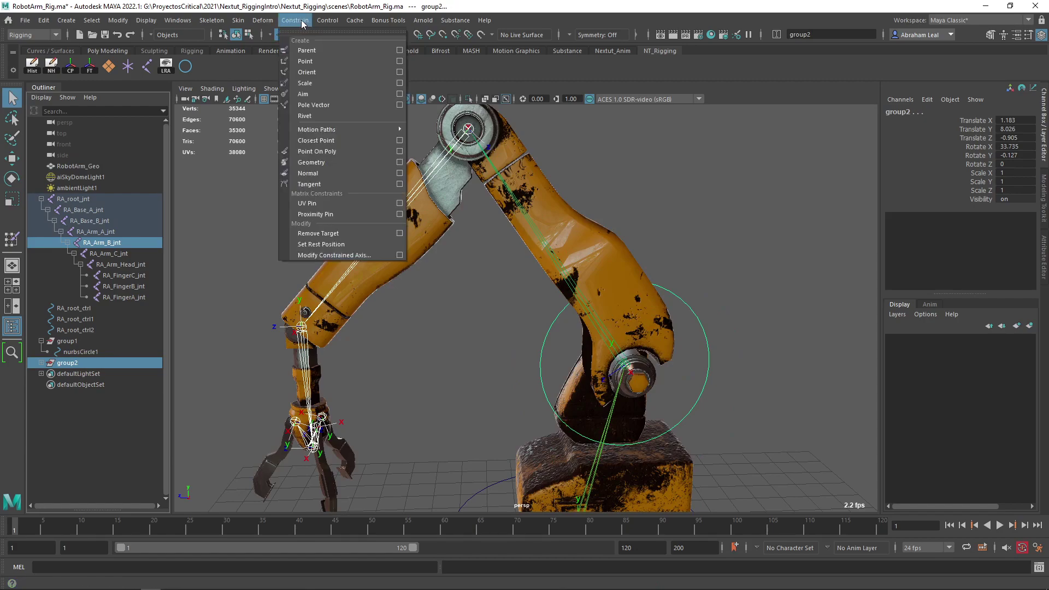
pyautogui.click(325, 50)
# Step: Check the circle's placement around the elbow and delete the parent constraint under group2
pyautogui.keyDown('alt'); pyautogui.moveTo(462, 150); pyautogui.dragTo(477, 252, button='middle'); pyautogui.keyUp('alt')
pyautogui.keyDown('alt'); pyautogui.moveTo(477, 253); pyautogui.dragTo(495, 246); pyautogui.keyUp('alt')
pyautogui.moveTo(630, 180); pyautogui.dragTo(578, 200)
pyautogui.keyDown('alt'); pyautogui.moveTo(510, 215); pyautogui.dragTo(488, 224); pyautogui.keyUp('alt')
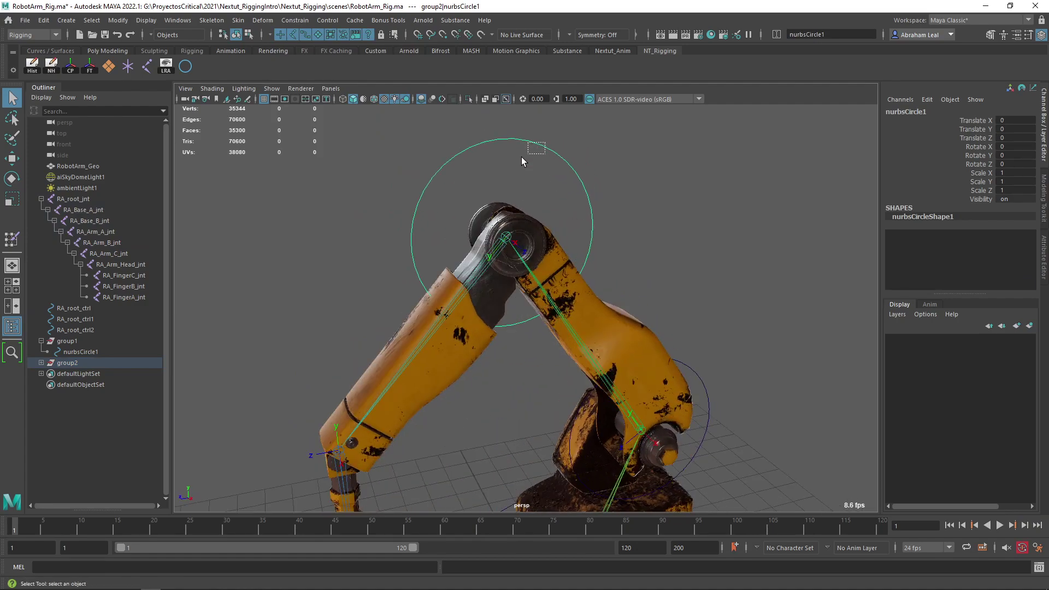
pyautogui.keyDown('alt'); pyautogui.moveTo(522, 157); pyautogui.dragTo(503, 162); pyautogui.keyUp('alt')
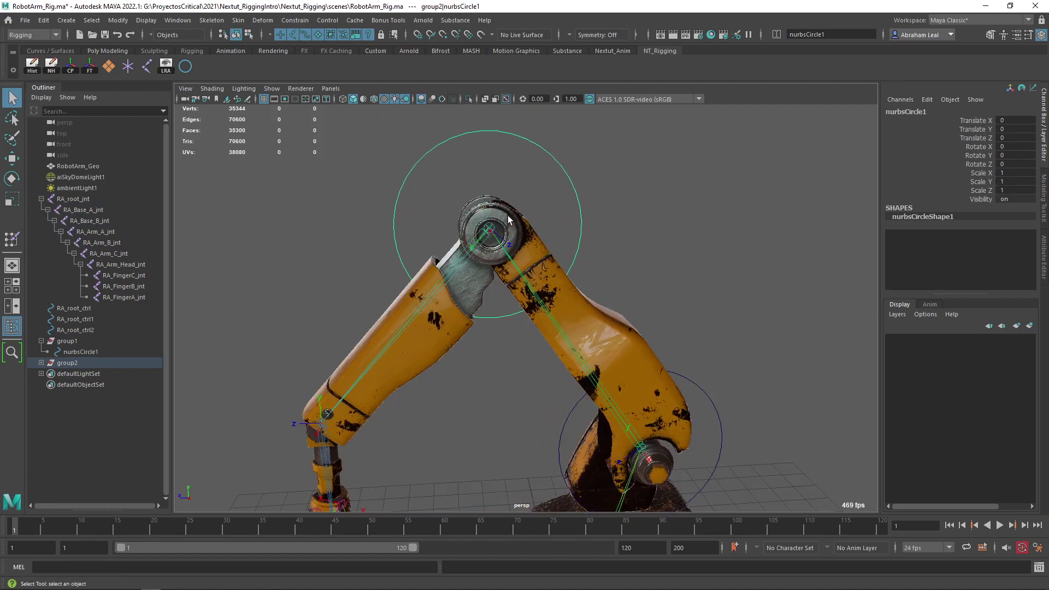
pyautogui.keyDown('alt'); pyautogui.moveTo(508, 220); pyautogui.dragTo(519, 242); pyautogui.keyUp('alt')
pyautogui.click(42, 363)
pyautogui.click(78, 383)
# Step: Put RA_root_ctrl, RA_root_ctrl1 and RA_root_ctrl2 each into a separate group
pyautogui.scroll(-1, 326, 365)
pyautogui.keyDown('alt'); pyautogui.moveTo(427, 404); pyautogui.dragTo(513, 235, button='middle'); pyautogui.keyUp('alt')
pyautogui.scroll(5, 540, 281)
pyautogui.scroll(-4, 595, 254)
pyautogui.scroll(-5, 569, 295)
pyautogui.keyDown('alt'); pyautogui.moveTo(563, 396); pyautogui.dragTo(548, 292, button='middle'); pyautogui.keyUp('alt')
pyautogui.scroll(4, 548, 292)
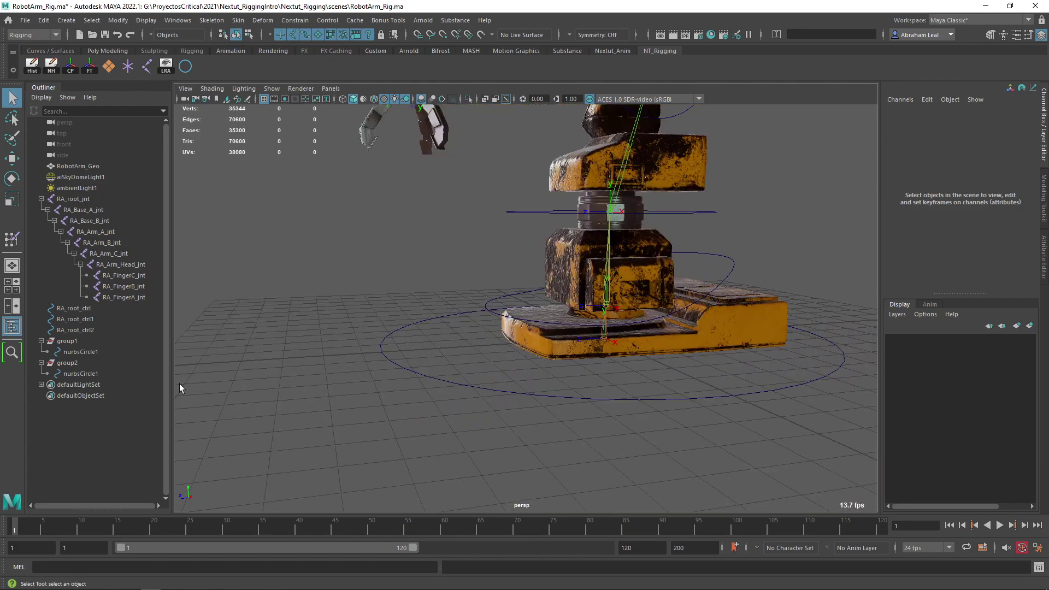
pyautogui.click(74, 310)
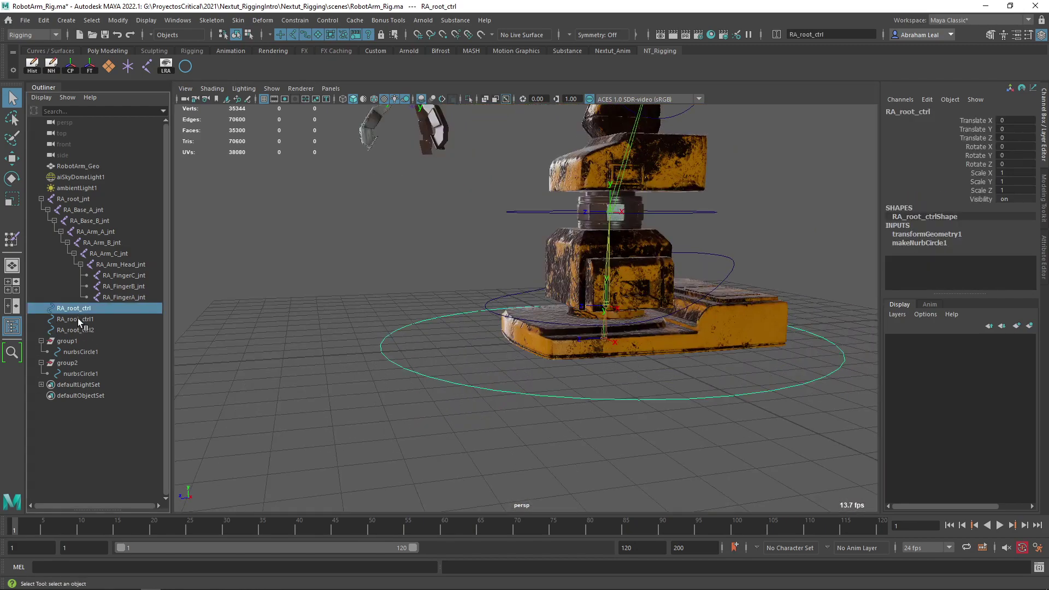
pyautogui.hotkey('ctrl', 'g')
pyautogui.click(496, 291)
pyautogui.hotkey('ctrl', 'g')
pyautogui.click(520, 213)
pyautogui.hotkey('ctrl', 'g')
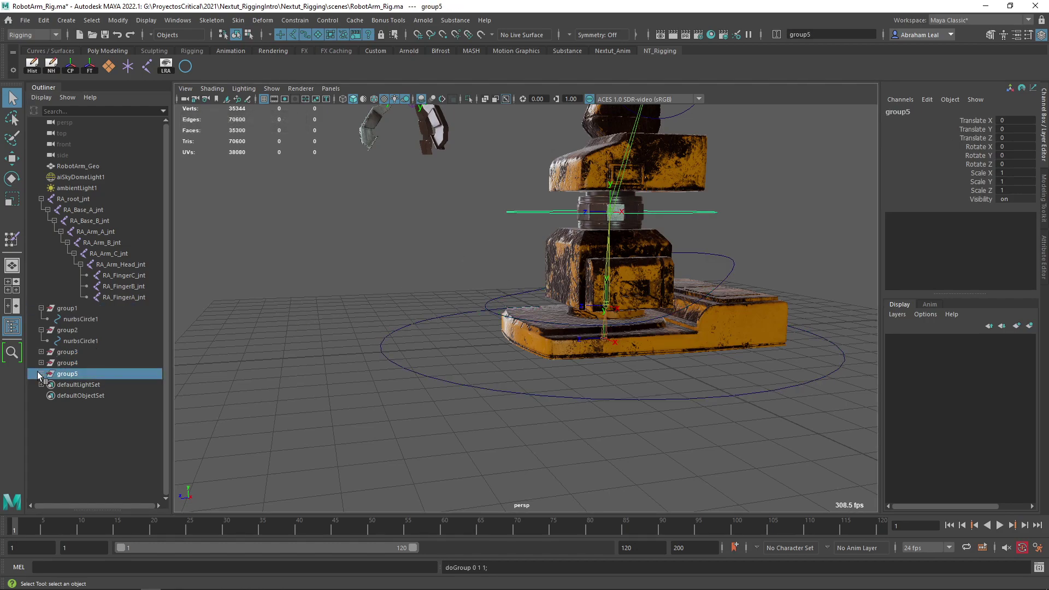
# Step: Expand the new control groups and examine the transforms of group5, its child RA_root_ctrl2, and group3
pyautogui.click(41, 374)
pyautogui.click(41, 362)
pyautogui.click(41, 352)
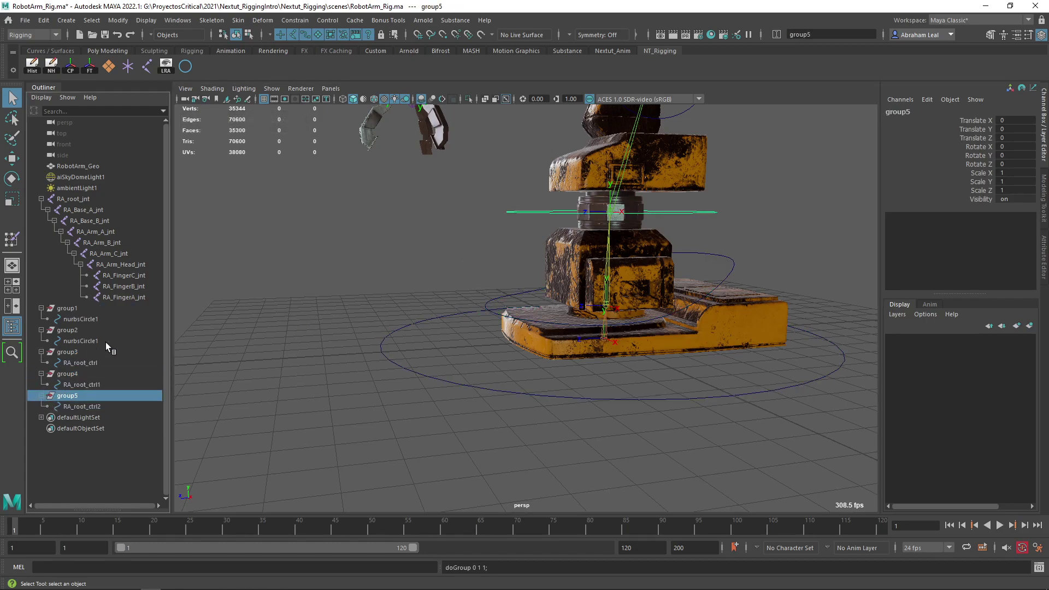
pyautogui.click(66, 405)
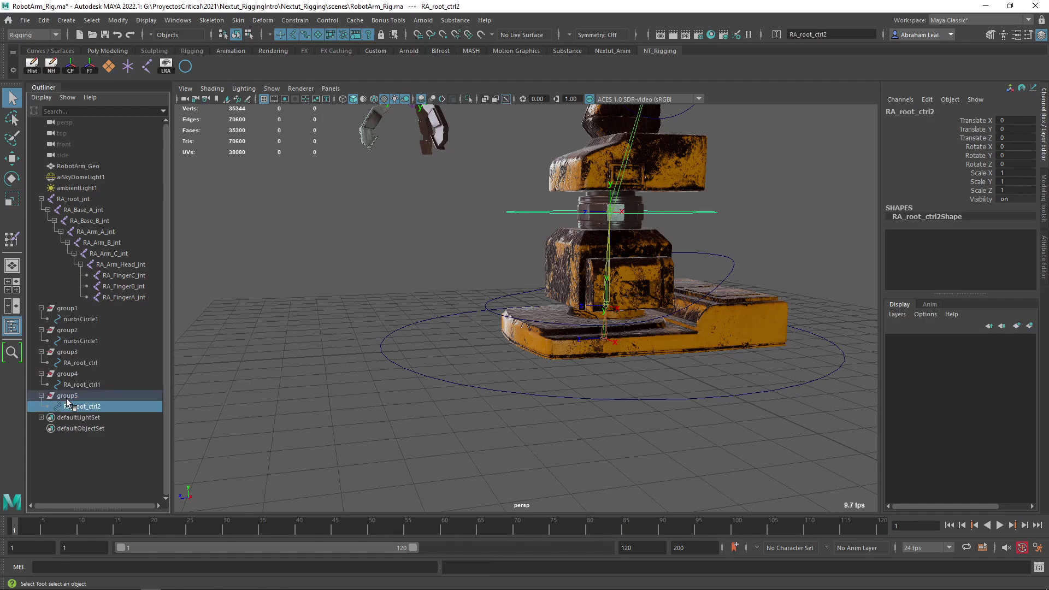
pyautogui.click(66, 397)
pyautogui.scroll(-5, 553, 317)
pyautogui.keyDown('alt'); pyautogui.moveTo(553, 317); pyautogui.dragTo(487, 347); pyautogui.keyUp('alt')
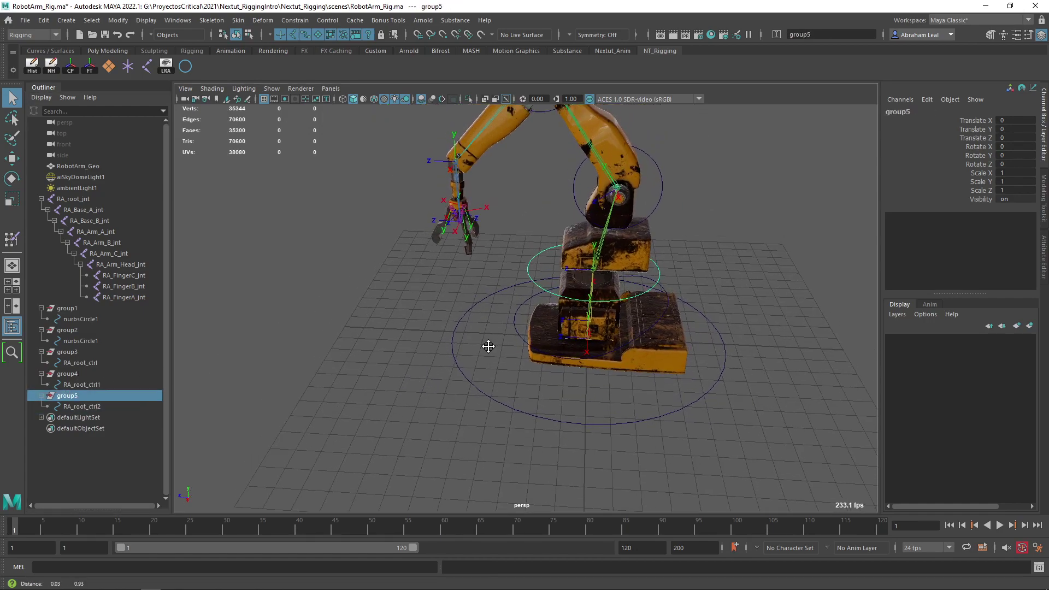
pyautogui.scroll(4, 487, 346)
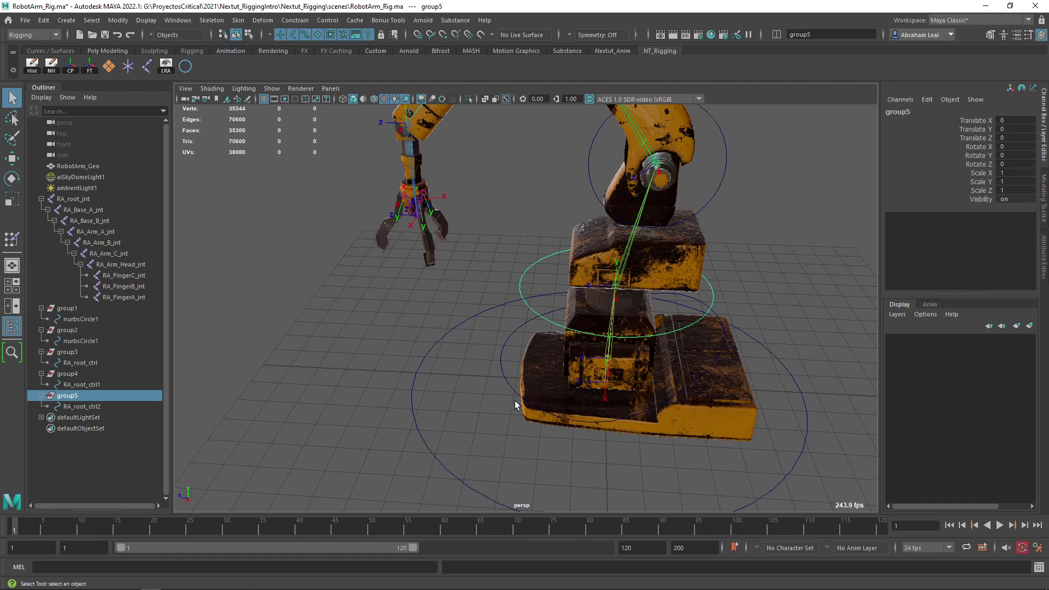
pyautogui.moveTo(360, 403); pyautogui.dragTo(360, 403)
pyautogui.keyDown('alt'); pyautogui.moveTo(361, 403); pyautogui.dragTo(431, 378); pyautogui.keyUp('alt')
pyautogui.click(314, 353)
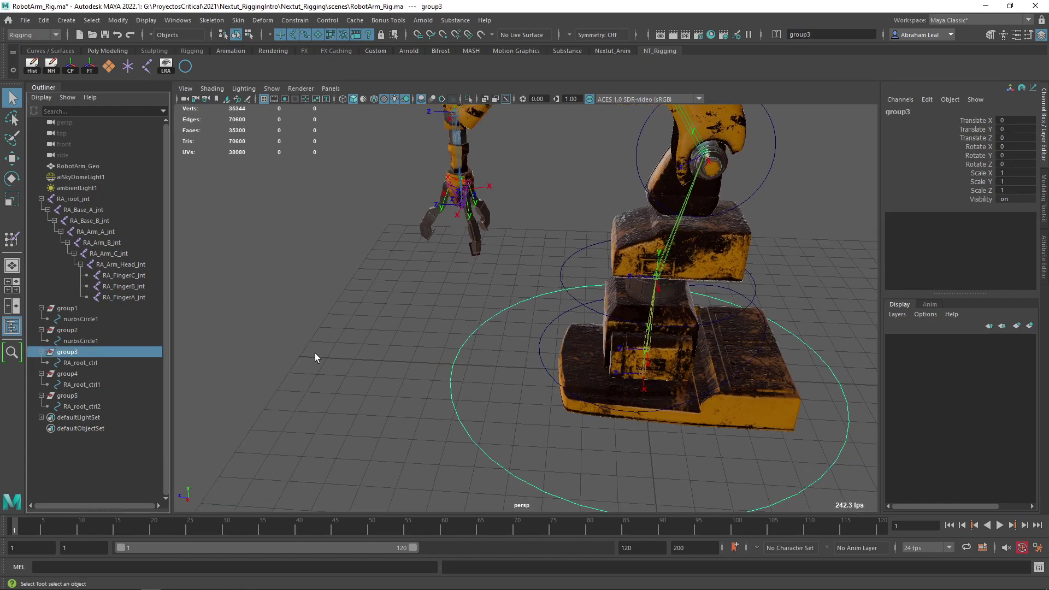
# Step: Duplicate group3 with its control circle and snap the copy, group6, to the wrist joint
pyautogui.hotkey('ctrl', 'g')
pyautogui.keyDown('alt'); pyautogui.moveTo(492, 339); pyautogui.dragTo(448, 253); pyautogui.keyUp('alt')
pyautogui.press('w')
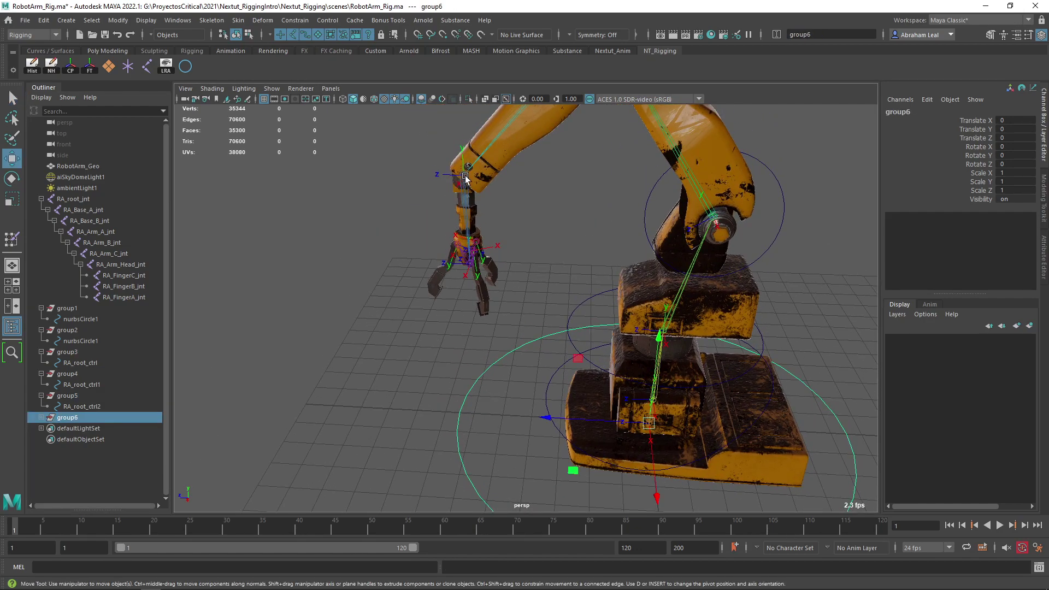
pyautogui.moveTo(649, 423); pyautogui.dragTo(545, 190)
pyautogui.hotkey('alt', '1')
pyautogui.press('v')
pyautogui.hotkey('ctrl', 'z')
pyautogui.keyDown('alt'); pyautogui.moveTo(545, 190); pyautogui.dragTo(626, 285, button='right'); pyautogui.keyUp('alt')
pyautogui.press('v')
pyautogui.moveTo(507, 180); pyautogui.dragTo(469, 179)
pyautogui.scroll(-5, 508, 198)
pyautogui.keyDown('alt'); pyautogui.moveTo(501, 223); pyautogui.dragTo(468, 213); pyautogui.keyUp('alt')
pyautogui.keyDown('alt'); pyautogui.moveTo(469, 213); pyautogui.dragTo(490, 246, button='middle'); pyautogui.keyUp('alt')
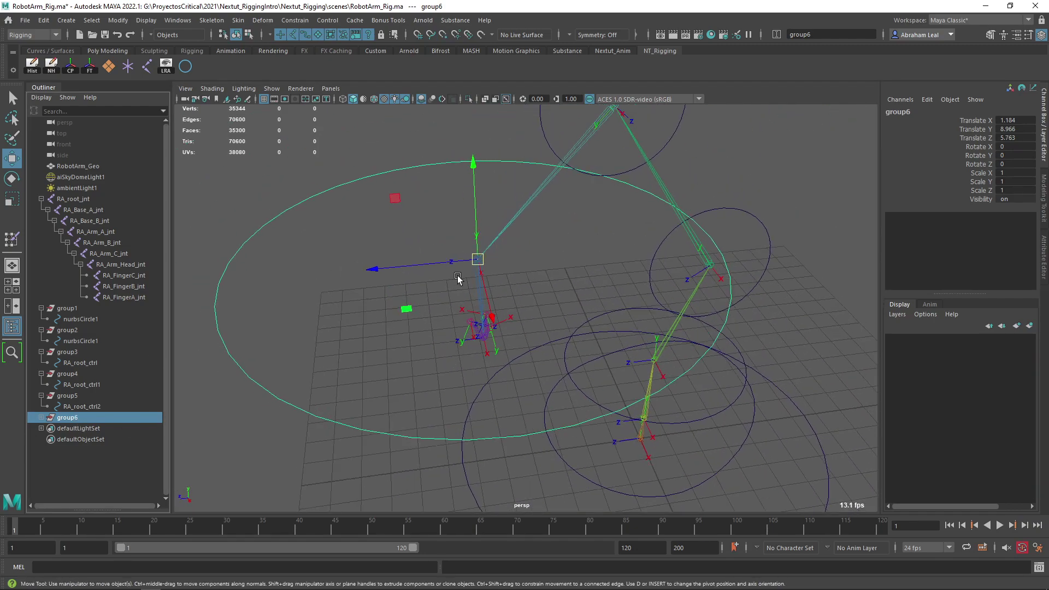
# Step: Scale group6 uniformly to 0.22 and check the wrist circle's size against the arm geometry
pyautogui.press('r')
pyautogui.moveTo(478, 260); pyautogui.dragTo(104, 352)
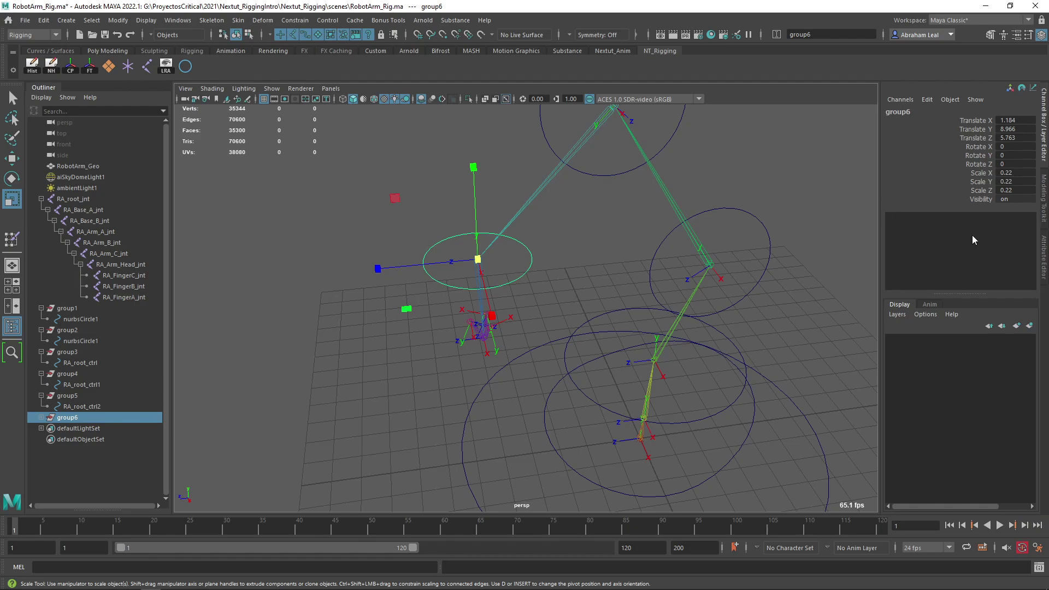
pyautogui.click(522, 284)
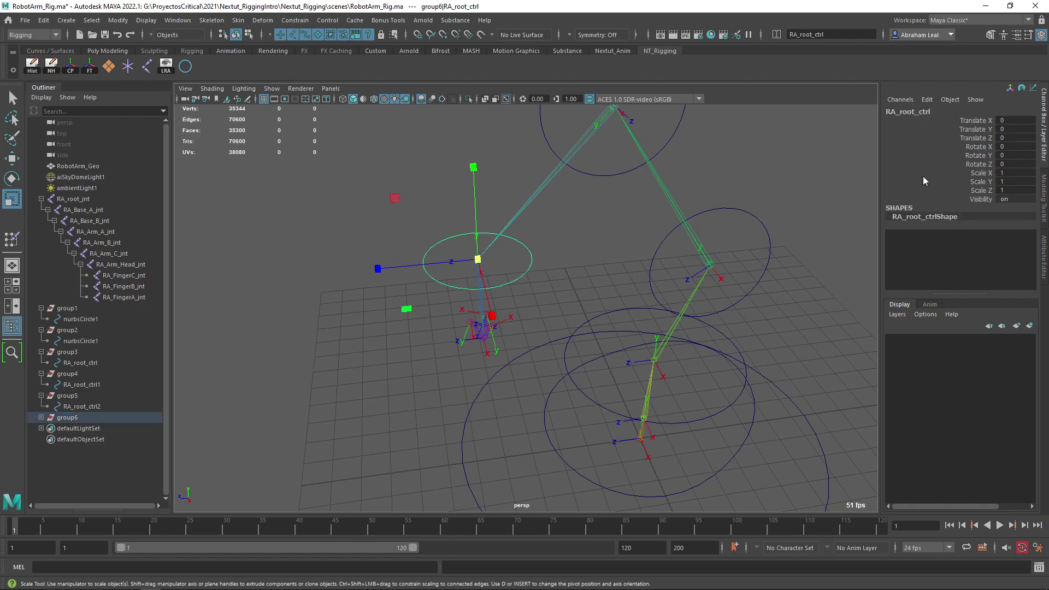
pyautogui.click(600, 236)
pyautogui.click(469, 99)
pyautogui.keyDown('alt'); pyautogui.moveTo(474, 110); pyautogui.dragTo(477, 133); pyautogui.keyUp('alt')
pyautogui.click(469, 100)
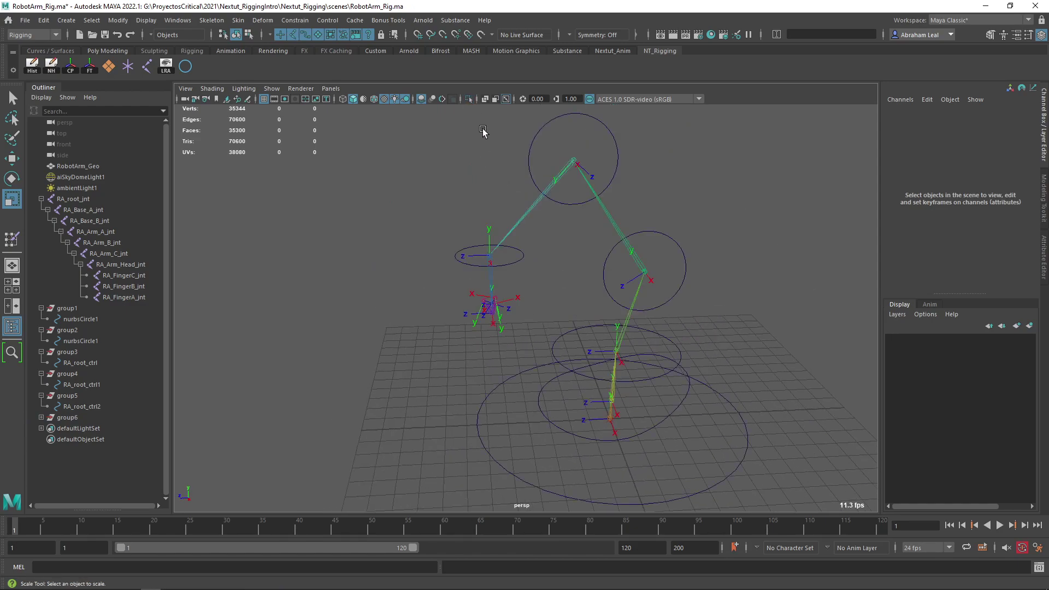
pyautogui.scroll(3, 592, 232)
pyautogui.keyDown('alt'); pyautogui.moveTo(563, 244); pyautogui.dragTo(540, 237); pyautogui.keyUp('alt')
pyautogui.scroll(3, 540, 238)
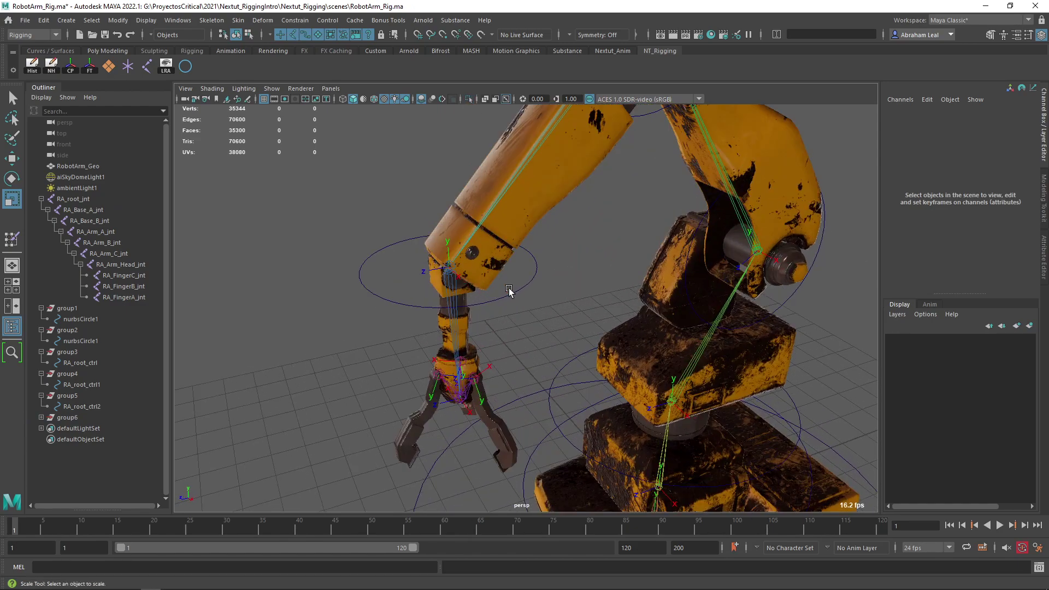
# Step: Isolate the wrist circle and rotate all its control vertices so the ring stands upright around the wrist joint
pyautogui.moveTo(522, 305); pyautogui.dragTo(523, 305)
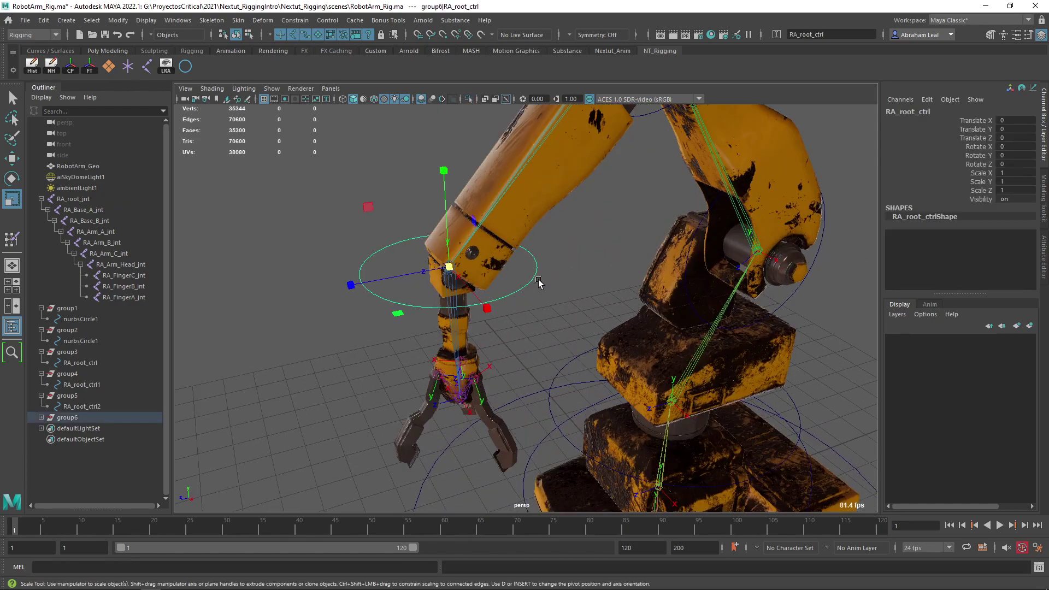
pyautogui.click(469, 99)
pyautogui.moveTo(513, 243); pyautogui.dragTo(470, 228, button='right')
pyautogui.moveTo(574, 200); pyautogui.dragTo(326, 372)
pyautogui.press('e')
pyautogui.moveTo(466, 200); pyautogui.dragTo(480, 284)
pyautogui.keyDown('alt'); pyautogui.moveTo(482, 254); pyautogui.dragTo(670, 210); pyautogui.keyUp('alt')
pyautogui.press('q')
pyautogui.moveTo(653, 219); pyautogui.dragTo(703, 182, button='right')
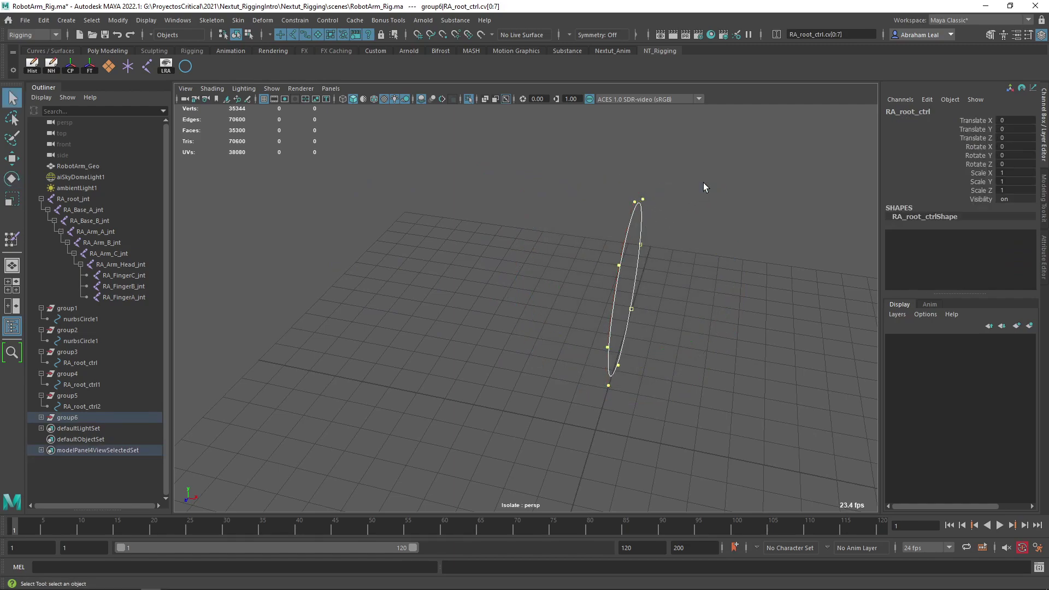
pyautogui.click(703, 183)
pyautogui.click(468, 99)
pyautogui.keyDown('alt'); pyautogui.moveTo(623, 215); pyautogui.dragTo(379, 218); pyautogui.keyUp('alt')
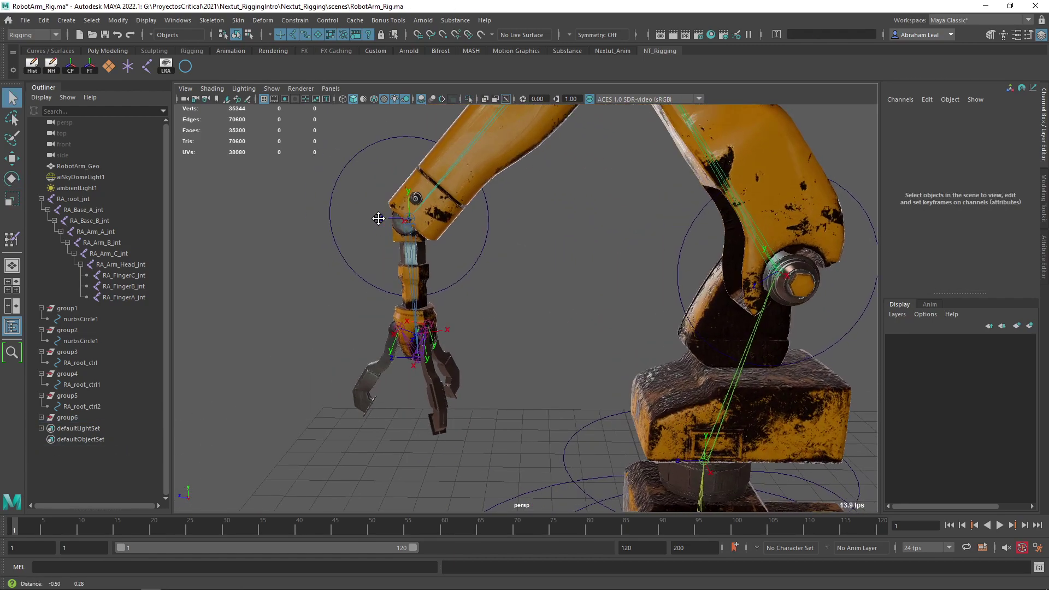
# Step: Try rotating the wrist control circle and undo the rotation
pyautogui.press('e')
pyautogui.click(285, 221)
pyautogui.moveTo(491, 169)
pyautogui.mouseDown()
pyautogui.moveTo(481, 157)
pyautogui.moveTo(490, 167)
pyautogui.mouseUp()
pyautogui.hotkey('ctrl', 'z')
pyautogui.keyDown('alt'); pyautogui.moveTo(386, 194); pyautogui.dragTo(558, 159, button='middle'); pyautogui.keyUp('alt')
pyautogui.keyDown('alt'); pyautogui.moveTo(558, 158); pyautogui.dragTo(576, 272, button='right'); pyautogui.keyUp('alt')
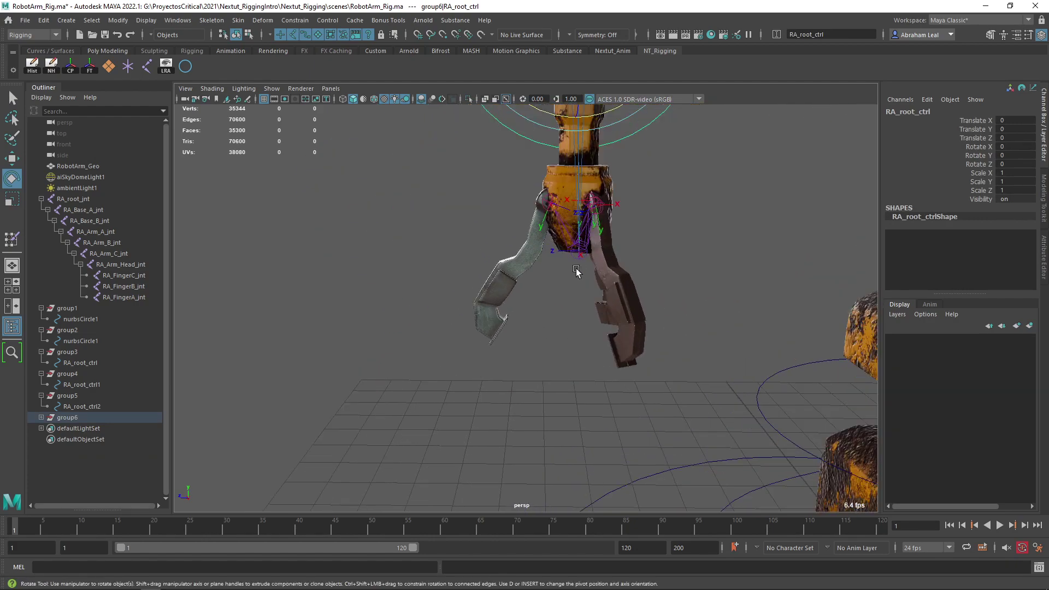
pyautogui.click(631, 400)
pyautogui.keyDown('alt'); pyautogui.moveTo(631, 399); pyautogui.dragTo(612, 230, button='middle'); pyautogui.keyUp('alt')
pyautogui.keyDown('alt'); pyautogui.moveTo(623, 367); pyautogui.dragTo(574, 366, button='right'); pyautogui.keyUp('alt')
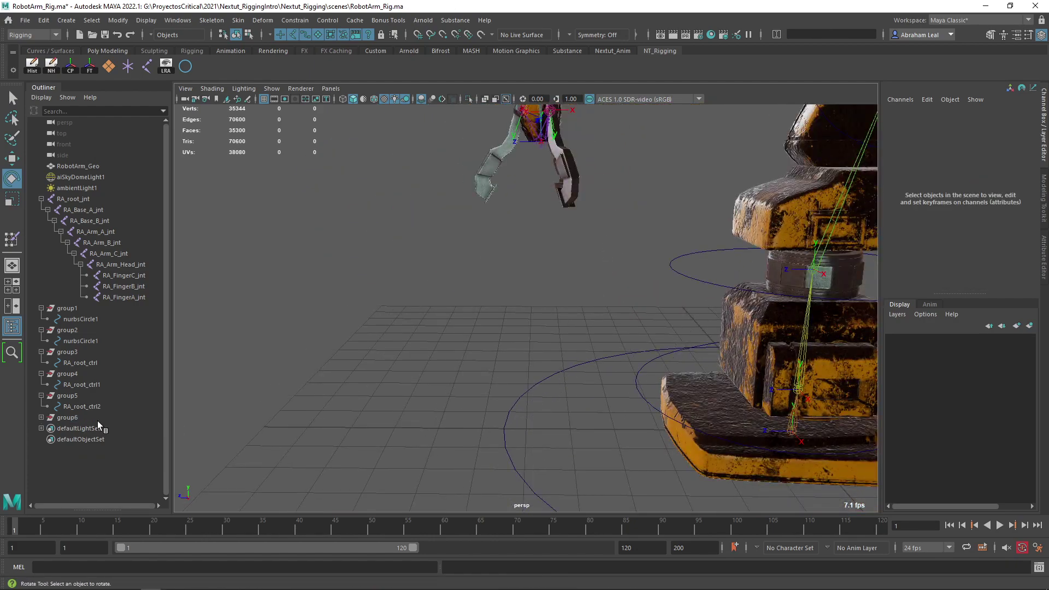
# Step: Duplicate group3 again and snap the copy, group7, to the gripper head joint
pyautogui.click(82, 417)
pyautogui.keyDown('alt'); pyautogui.moveTo(489, 288); pyautogui.dragTo(507, 362); pyautogui.keyUp('alt')
pyautogui.click(82, 395)
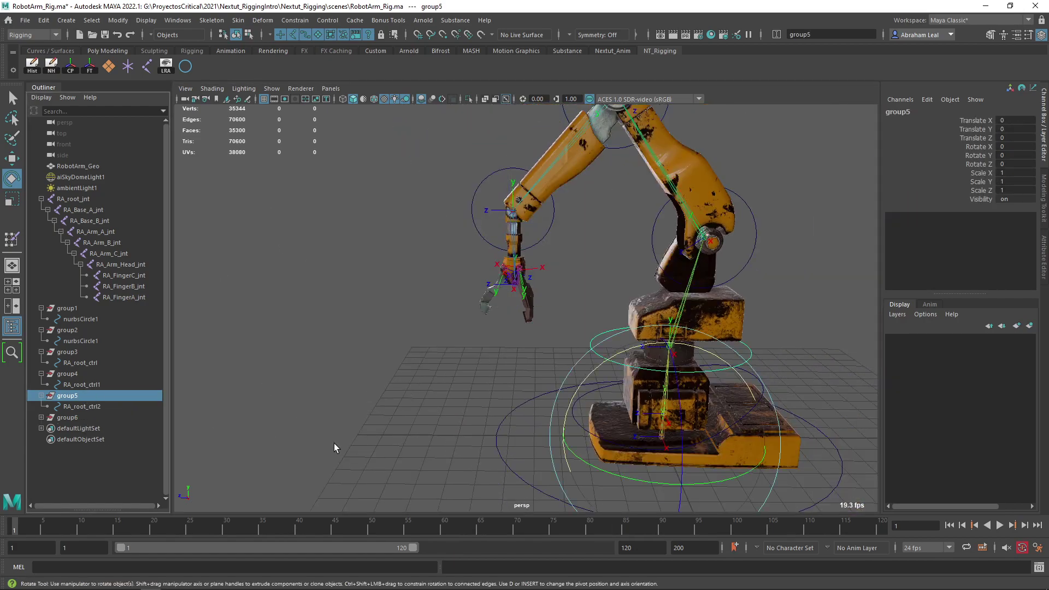
pyautogui.click(503, 421)
pyautogui.click(98, 352)
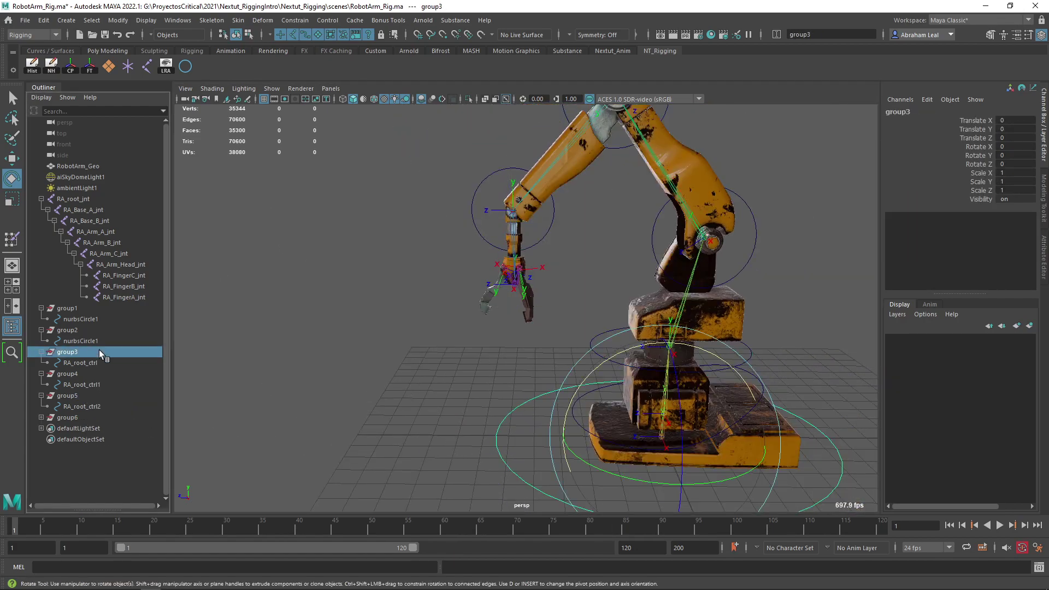
pyautogui.hotkey('ctrl', 'd')
pyautogui.press('w')
pyautogui.press('v')
pyautogui.hotkey('alt', '1')
pyautogui.press('v')
pyautogui.moveTo(659, 439); pyautogui.dragTo(565, 323)
pyautogui.scroll(4, 522, 307)
pyautogui.keyDown('alt'); pyautogui.moveTo(565, 324); pyautogui.dragTo(604, 354, button='right'); pyautogui.keyUp('alt')
pyautogui.keyDown('alt'); pyautogui.moveTo(604, 353); pyautogui.dragTo(530, 299, button='middle'); pyautogui.keyUp('alt')
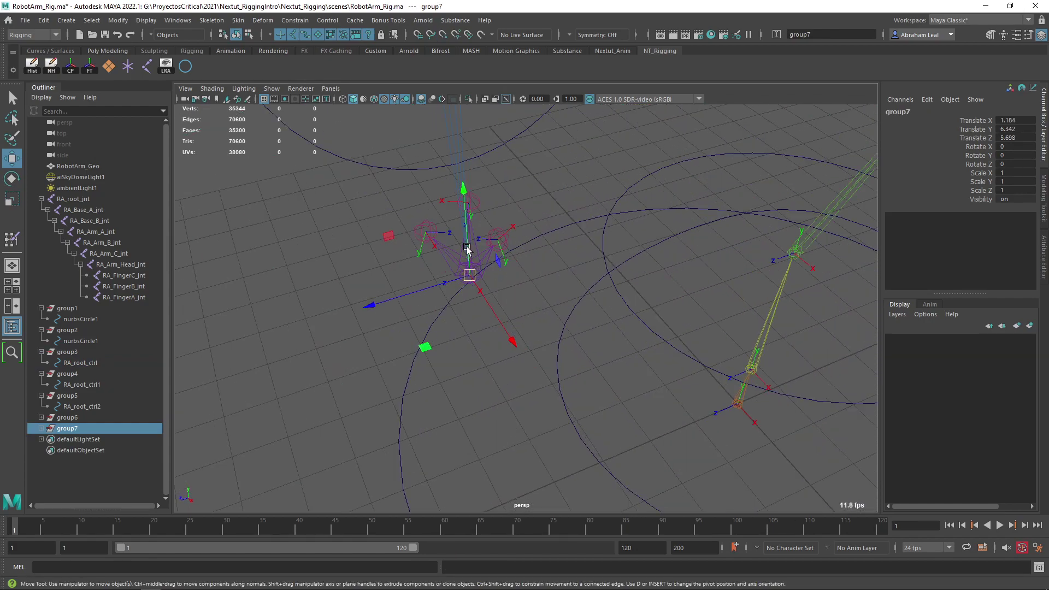
# Step: Scale group7 down uniformly until its circle fits closely around the gripper
pyautogui.scroll(-3, 468, 235)
pyautogui.click(468, 99)
pyautogui.scroll(-3, 476, 213)
pyautogui.keyDown('alt'); pyautogui.moveTo(475, 213); pyautogui.dragTo(470, 178); pyautogui.keyUp('alt')
pyautogui.click(465, 100)
pyautogui.keyDown('alt'); pyautogui.moveTo(465, 115); pyautogui.dragTo(250, 310); pyautogui.keyUp('alt')
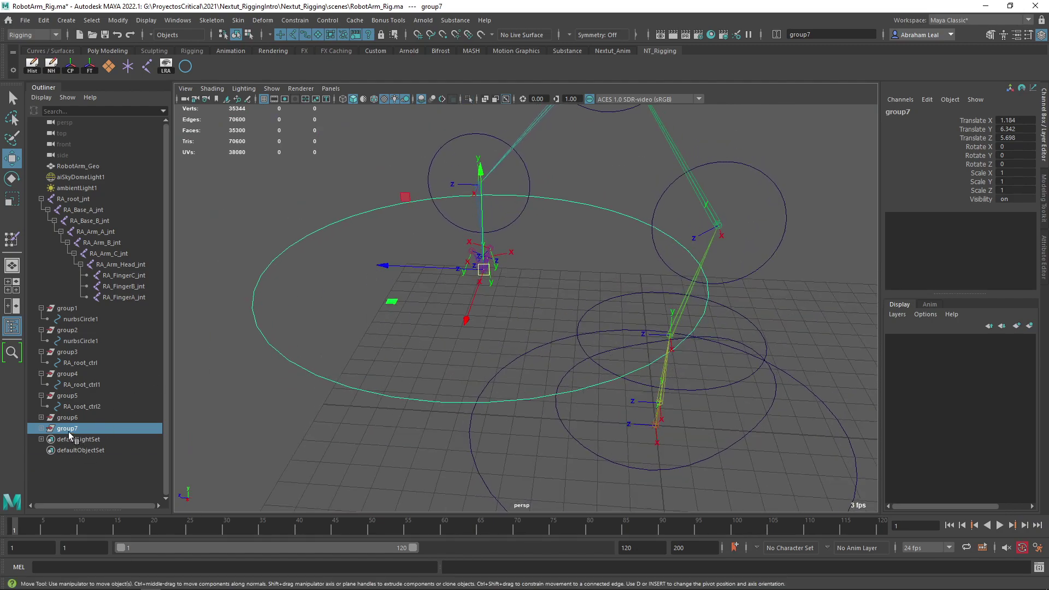
pyautogui.press('r')
pyautogui.moveTo(483, 270); pyautogui.dragTo(230, 265)
pyautogui.moveTo(552, 254); pyautogui.dragTo(528, 285)
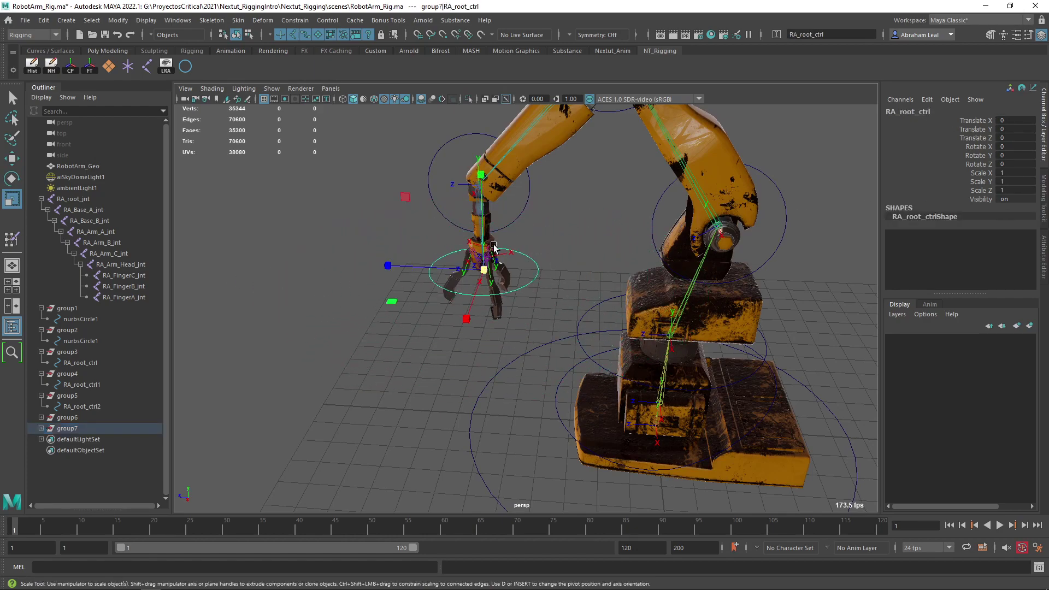
# Step: Select the control circles from the gripper to the base and examine their transform values and placement
pyautogui.keyDown('alt'); pyautogui.moveTo(493, 247); pyautogui.dragTo(511, 284, button='middle'); pyautogui.keyUp('alt')
pyautogui.scroll(4, 533, 295)
pyautogui.scroll(-6, 568, 273)
pyautogui.click(549, 254)
pyautogui.click(543, 250)
pyautogui.keyDown('alt'); pyautogui.moveTo(557, 238); pyautogui.dragTo(536, 290, button='middle'); pyautogui.keyUp('alt')
pyautogui.click(537, 154)
pyautogui.keyDown('alt'); pyautogui.moveTo(676, 291); pyautogui.dragTo(639, 224, button='middle'); pyautogui.keyUp('alt')
pyautogui.click(677, 224)
pyautogui.keyDown('alt'); pyautogui.moveTo(691, 343); pyautogui.dragTo(671, 268, button='middle'); pyautogui.keyUp('alt')
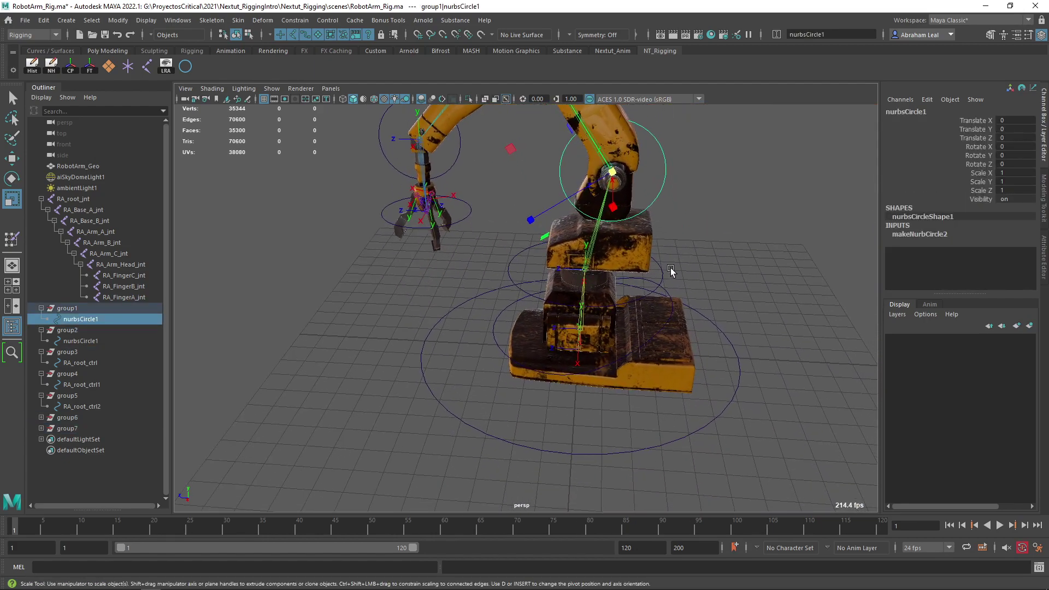
pyautogui.click(668, 271)
pyautogui.click(588, 309)
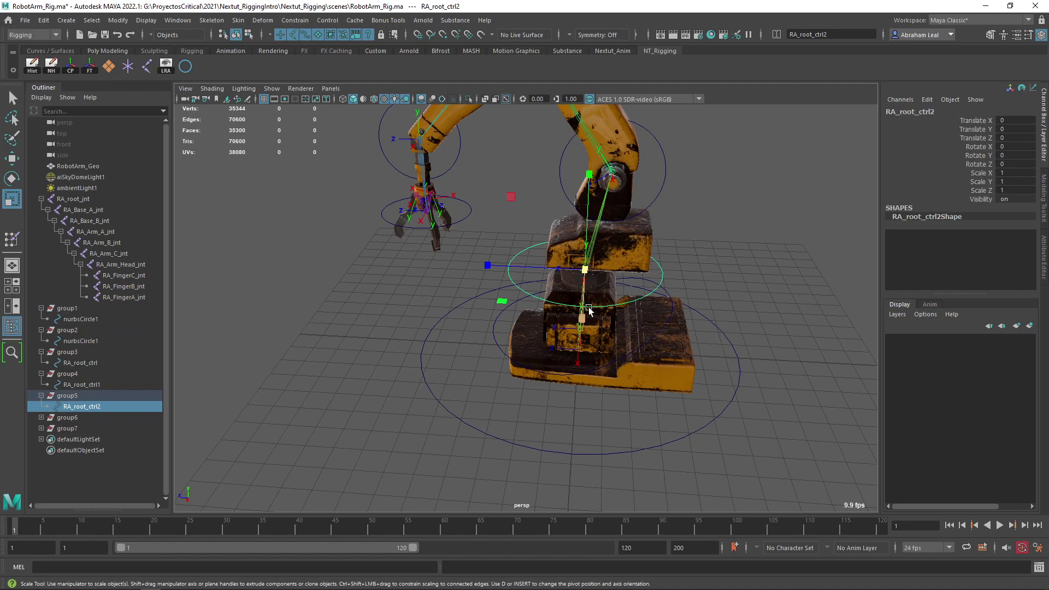
pyautogui.press('w')
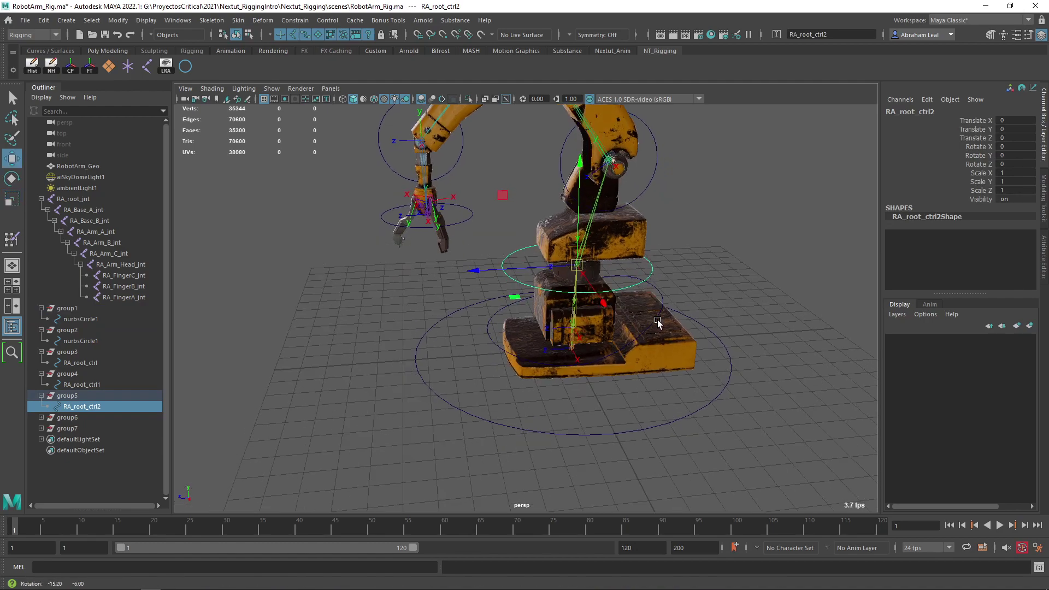
pyautogui.click(489, 328)
pyautogui.click(416, 375)
pyautogui.keyDown('alt'); pyautogui.moveTo(708, 160); pyautogui.dragTo(757, 261, button='middle'); pyautogui.keyUp('alt')
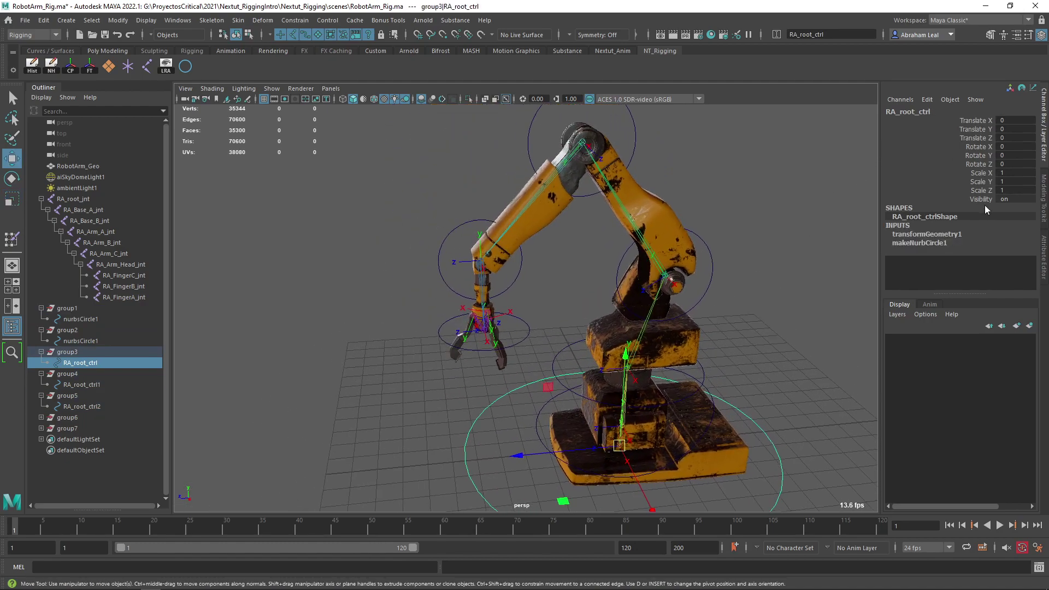
pyautogui.scroll(3, 511, 284)
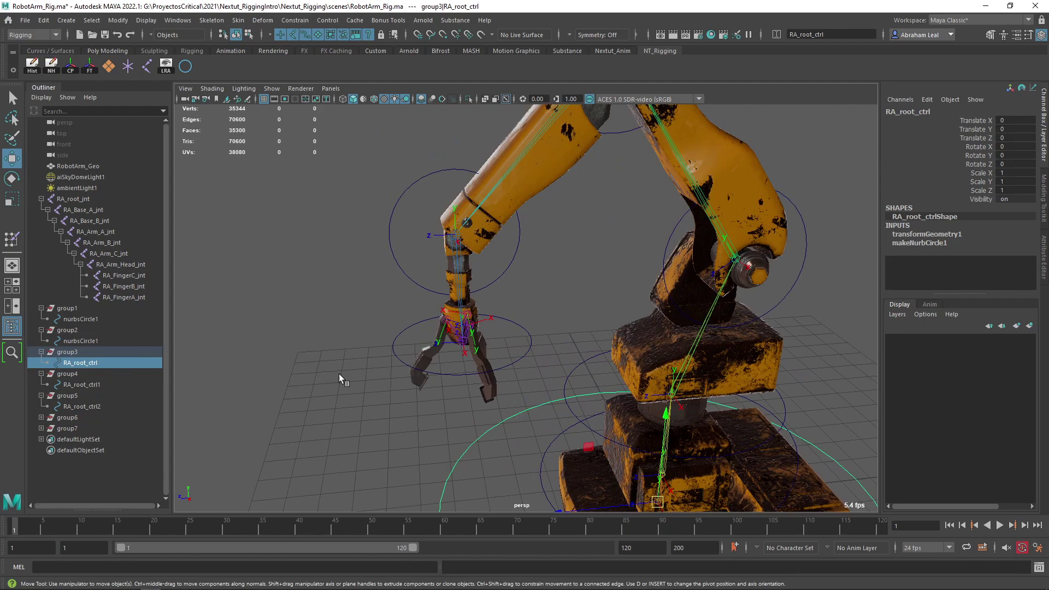
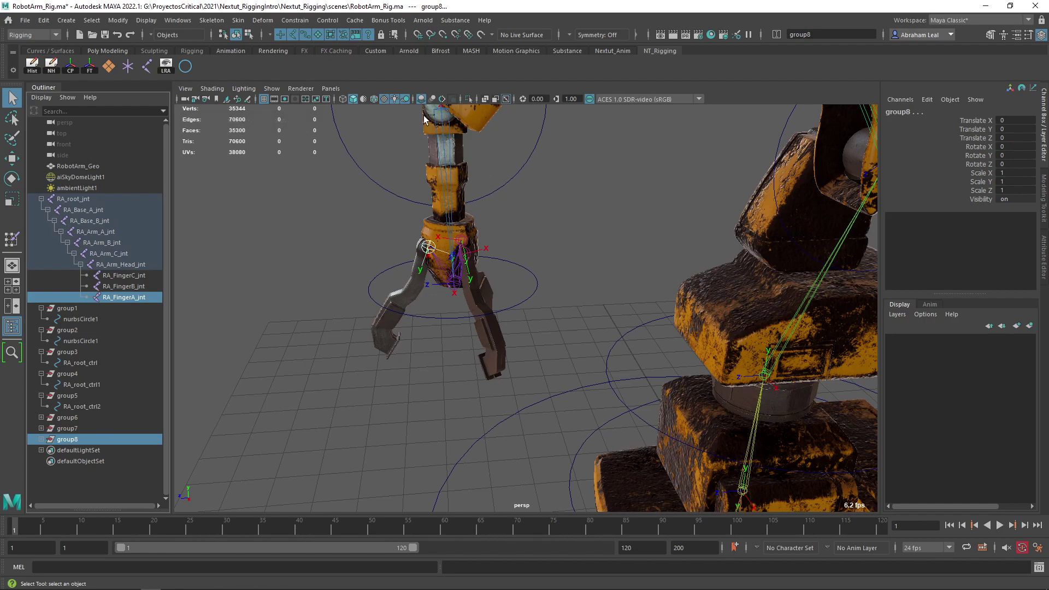
# Step: Parent-constrain group8 to RA_FingerA_jnt so its circle snaps to the finger
pyautogui.click(295, 21)
pyautogui.click(309, 41)
pyautogui.keyDown('alt'); pyautogui.moveTo(411, 230); pyautogui.dragTo(529, 300, button='right'); pyautogui.keyUp('alt')
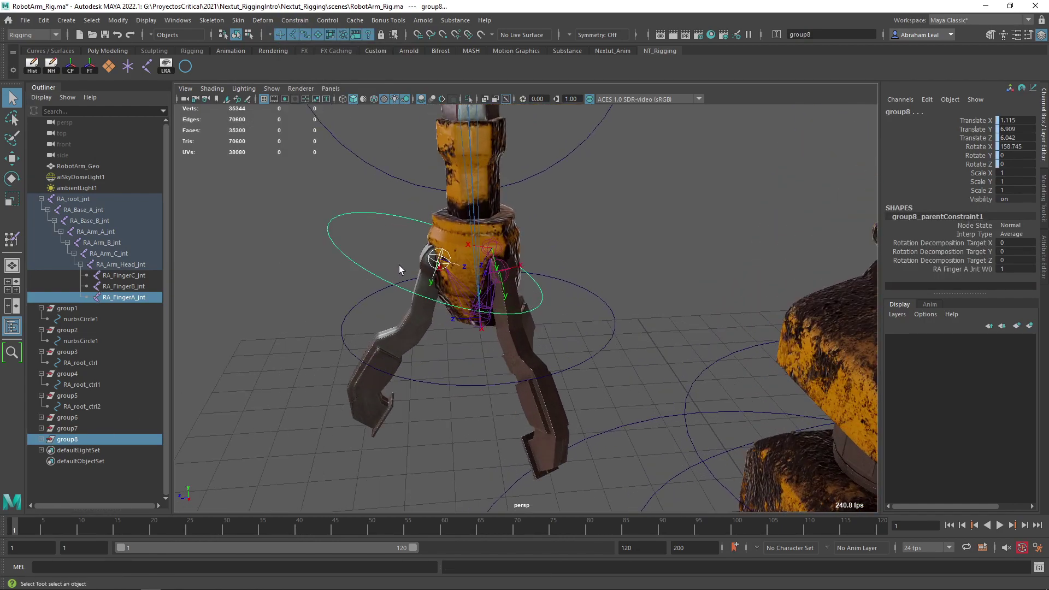
# Step: Reorient nurbsCircle2 by setting its makeNurbCircle3 Normal Y to 0 and Normal X to 1
pyautogui.click(354, 220)
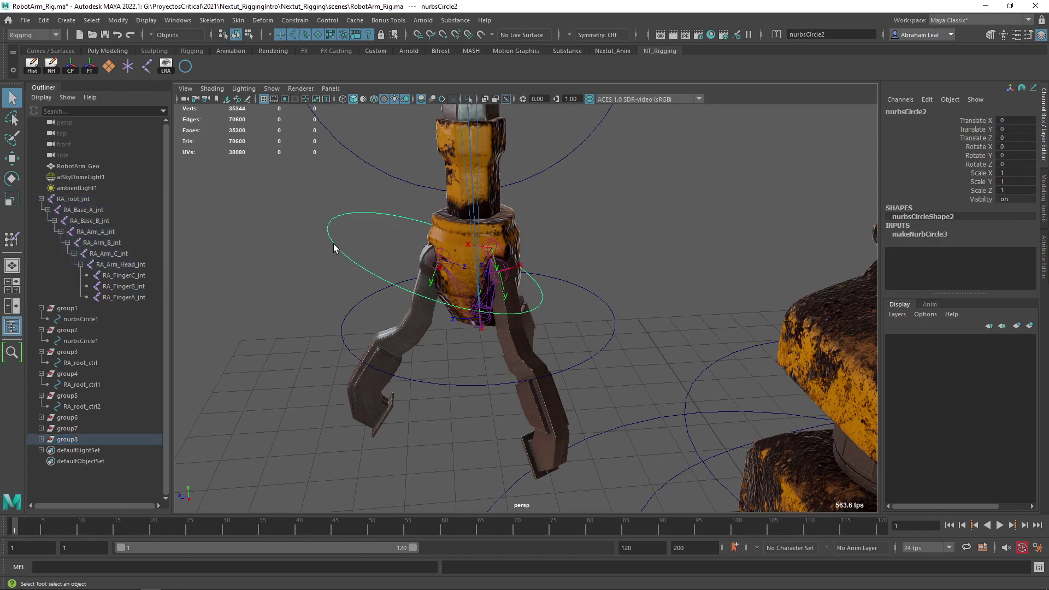
pyautogui.click(918, 234)
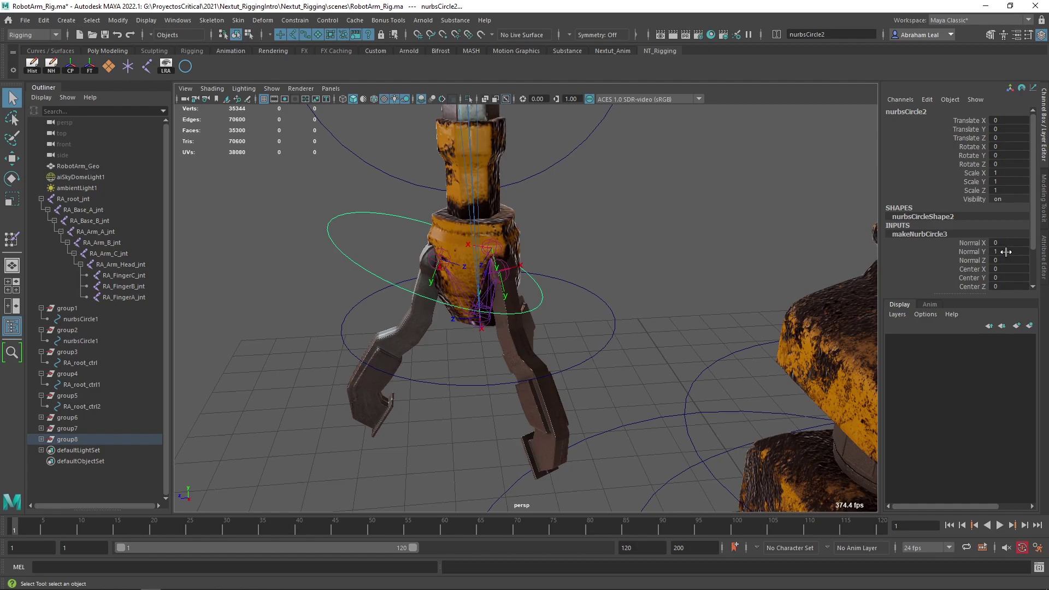
pyautogui.doubleClick(1007, 252)
pyautogui.write('0')
pyautogui.press('Return')
pyautogui.doubleClick(1007, 243)
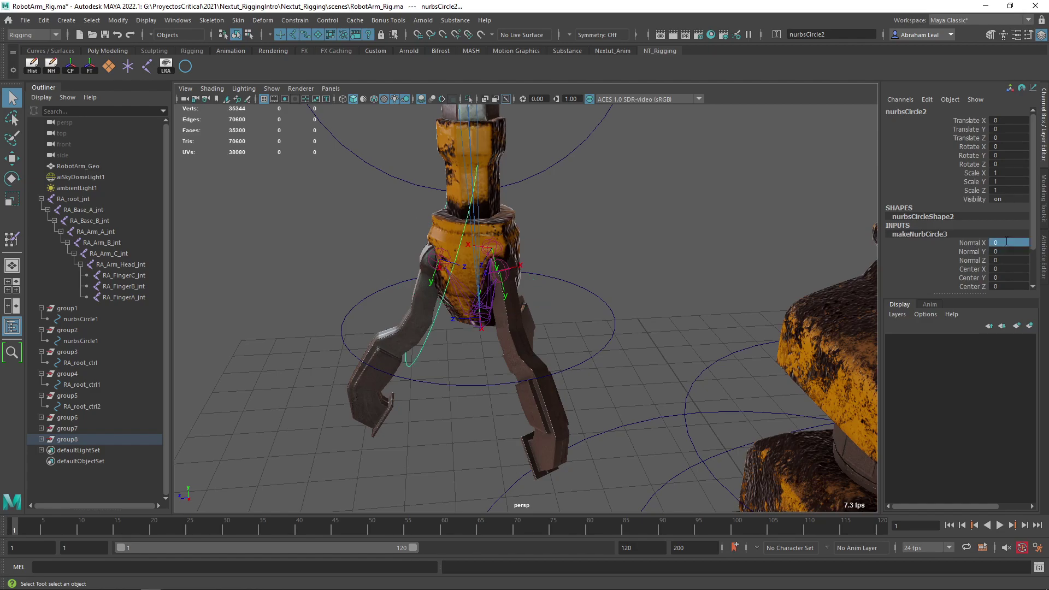
pyautogui.write('1')
pyautogui.press('Return')
pyautogui.keyDown('alt'); pyautogui.moveTo(727, 268); pyautogui.dragTo(569, 265); pyautogui.keyUp('alt')
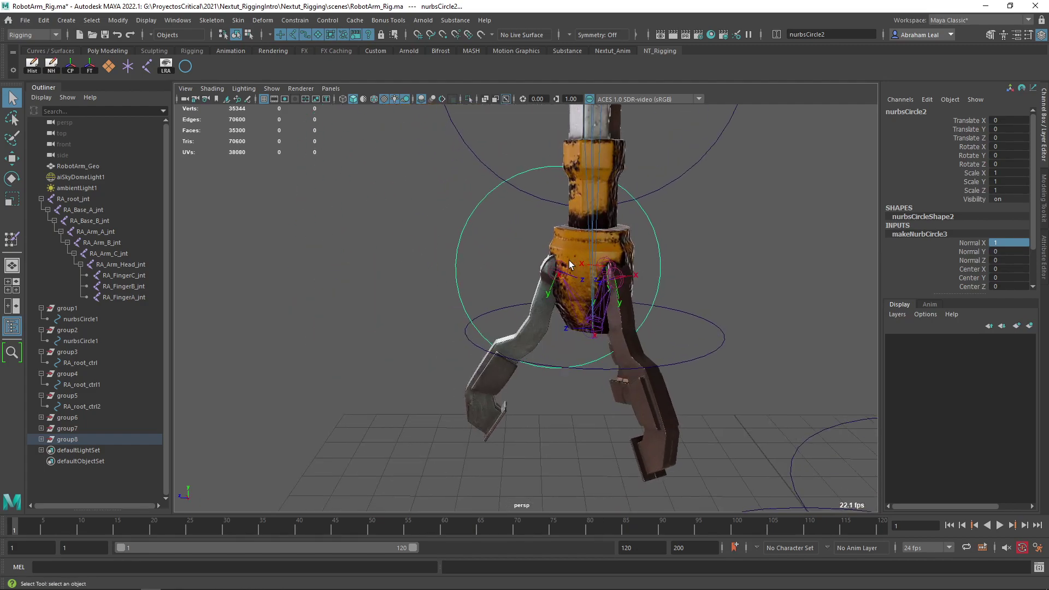
# Step: Isolate nurbsCircle2 and scale all its control vertices down to suit the finger
pyautogui.click(660, 253)
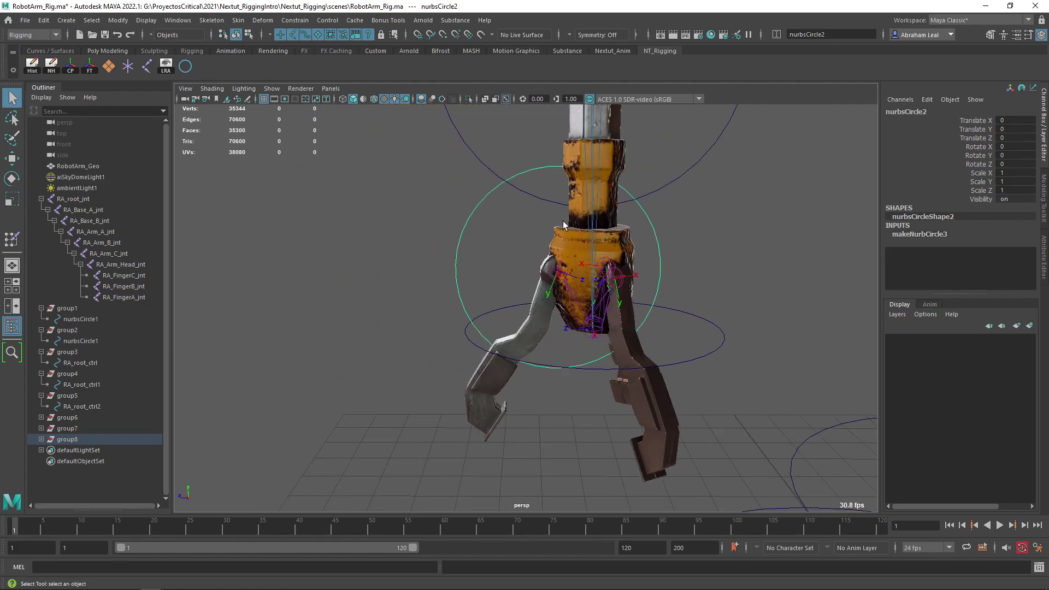
pyautogui.click(468, 99)
pyautogui.click(405, 187)
pyautogui.moveTo(400, 140); pyautogui.dragTo(718, 413)
pyautogui.press('r')
pyautogui.moveTo(560, 270); pyautogui.dragTo(461, 264)
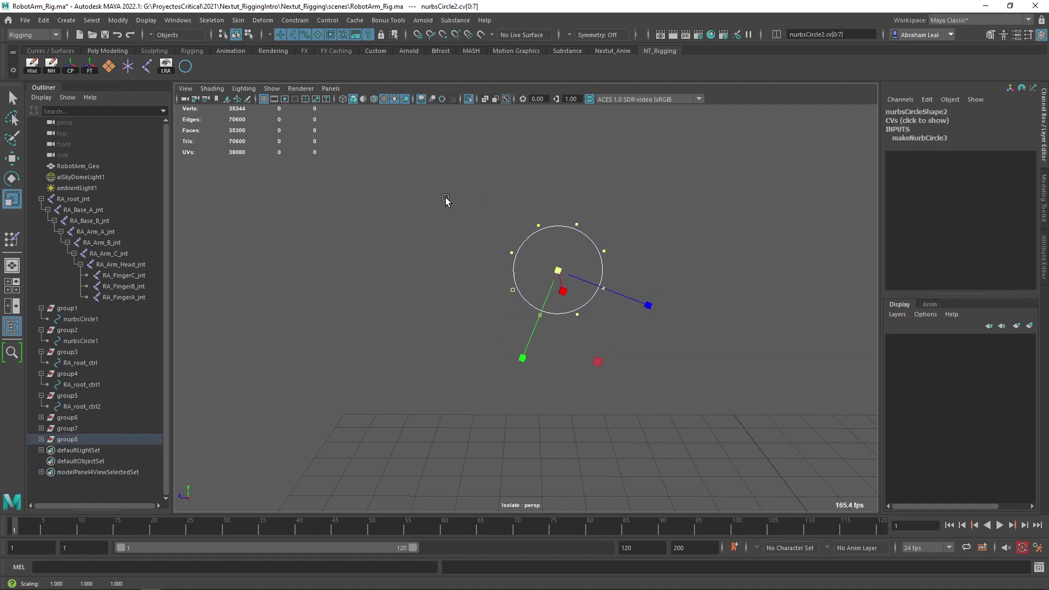
pyautogui.click(468, 99)
pyautogui.scroll(2, 481, 112)
pyautogui.click(469, 99)
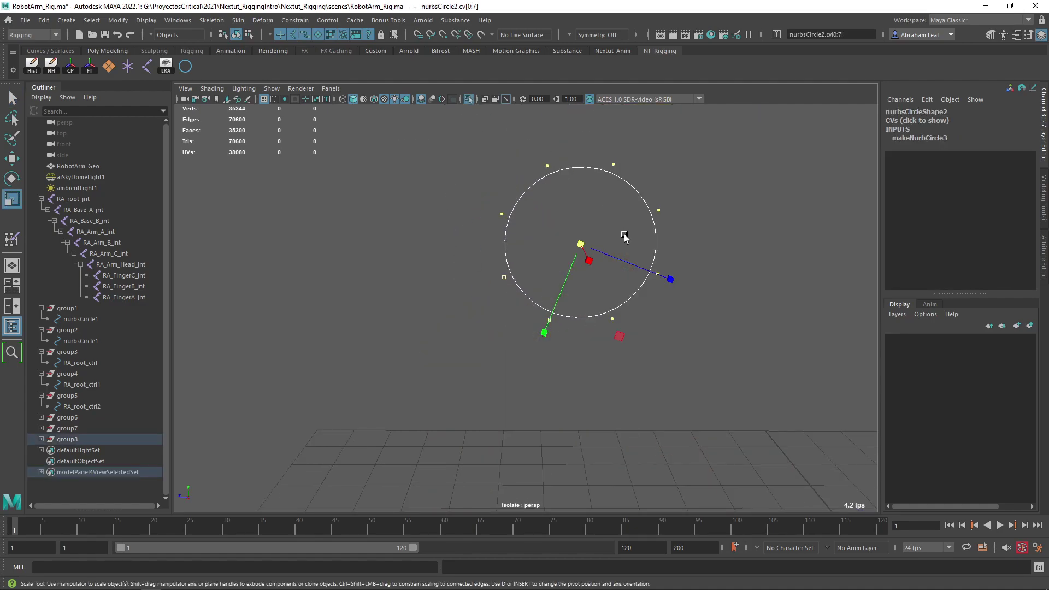
# Step: Scale the two opposite pairs of side control vertices of nurbsCircle2 inward along Z to narrow the shape
pyautogui.moveTo(712, 190); pyautogui.dragTo(645, 298)
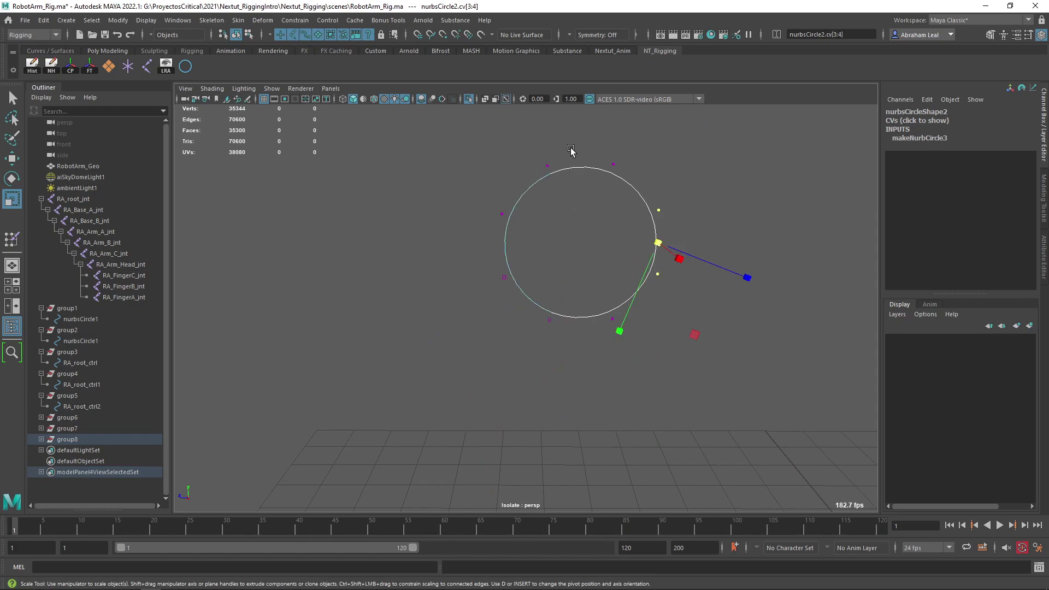
pyautogui.moveTo(570, 149); pyautogui.dragTo(492, 244)
pyautogui.moveTo(671, 257); pyautogui.dragTo(620, 178)
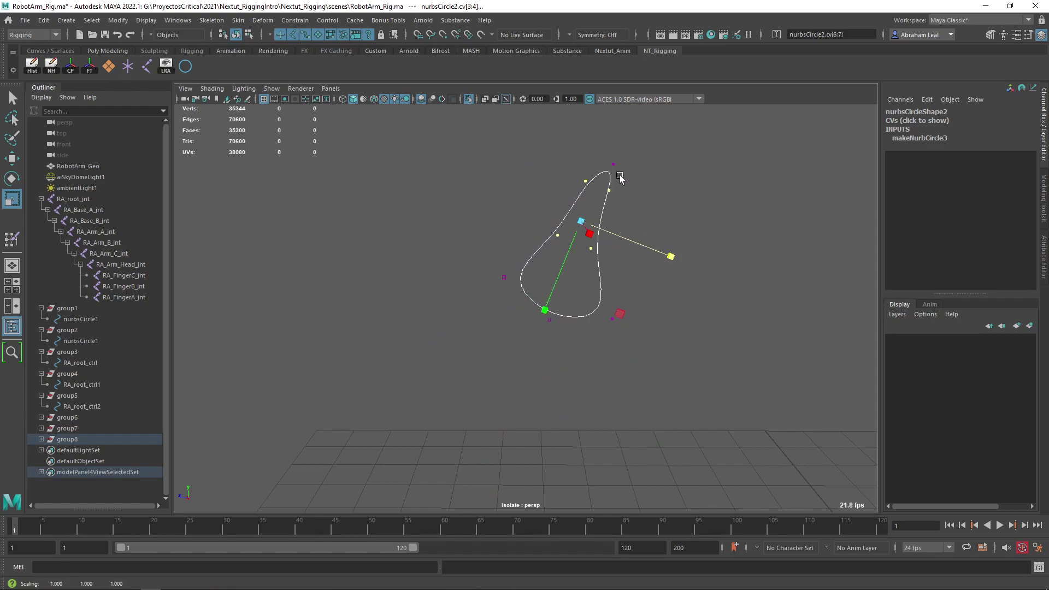
# Step: Move the outer base control vertices toward the tip and adjust the base and tip vertices to form an arrow shape
pyautogui.moveTo(528, 253); pyautogui.dragTo(486, 295)
pyautogui.keyDown('shift'); pyautogui.moveTo(646, 300); pyautogui.dragTo(599, 354); pyautogui.keyUp('shift')
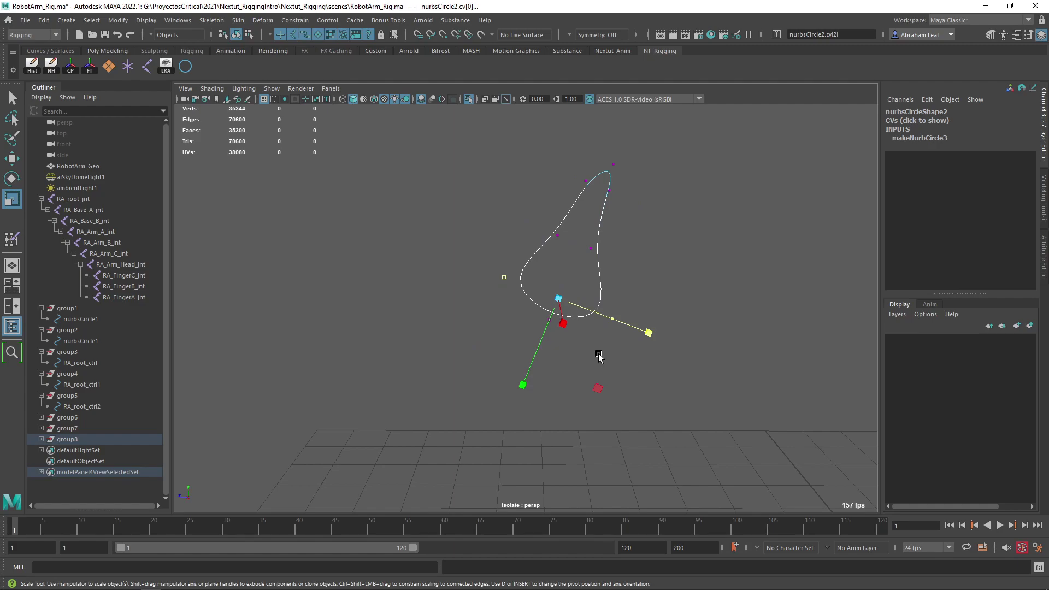
pyautogui.press('w')
pyautogui.moveTo(517, 400); pyautogui.dragTo(538, 335)
pyautogui.moveTo(622, 353); pyautogui.dragTo(610, 347)
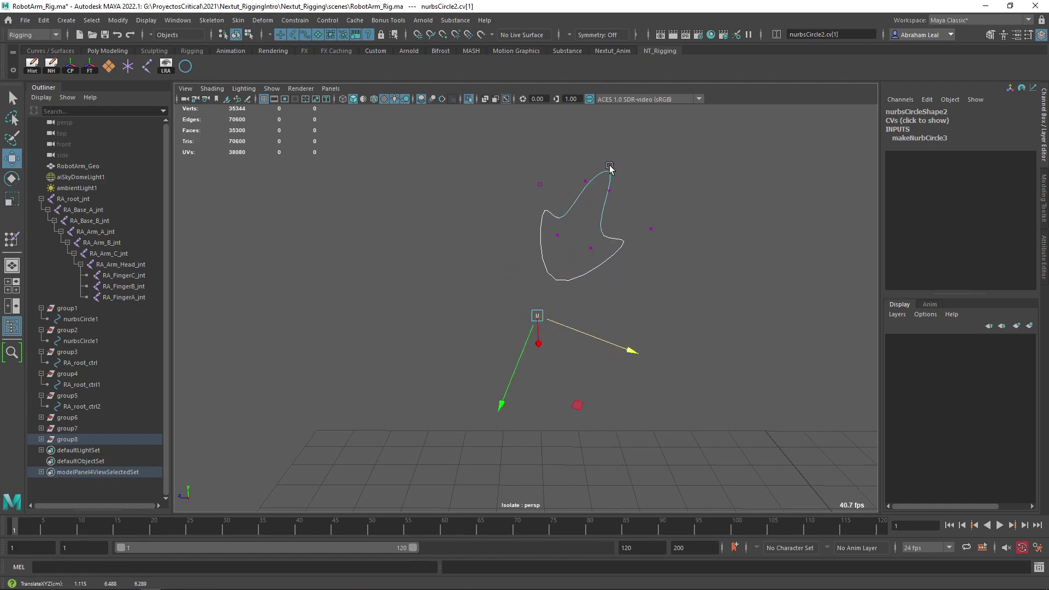
pyautogui.click(610, 165)
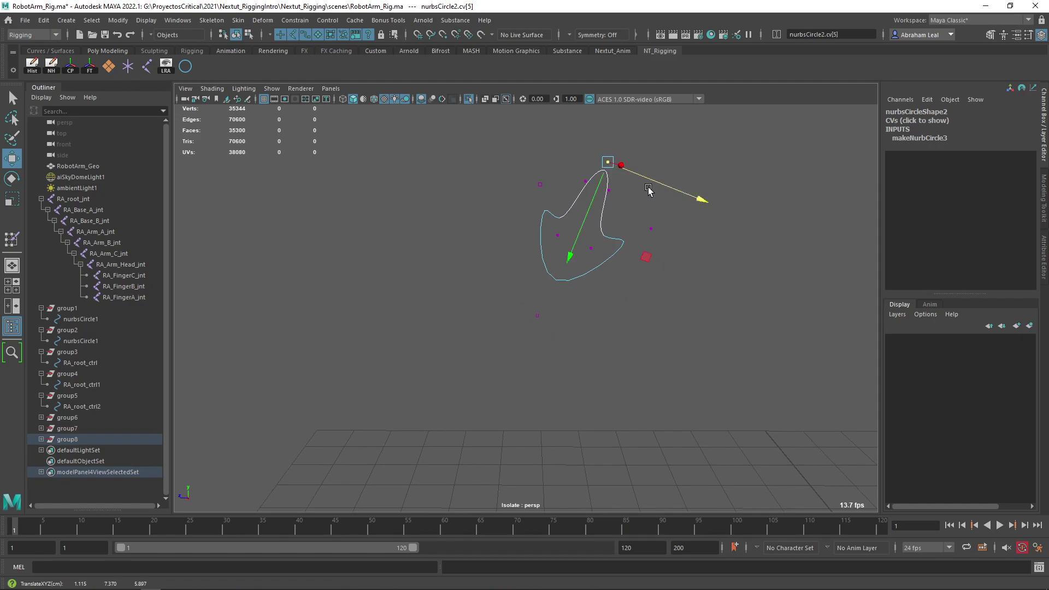
# Step: Return nurbsCircle2 to object mode and leave isolation to check the arrow and its pivot against the finger
pyautogui.moveTo(612, 182); pyautogui.dragTo(679, 152, button='right')
pyautogui.moveTo(614, 171); pyautogui.dragTo(573, 186)
pyautogui.press('e')
pyautogui.click(468, 99)
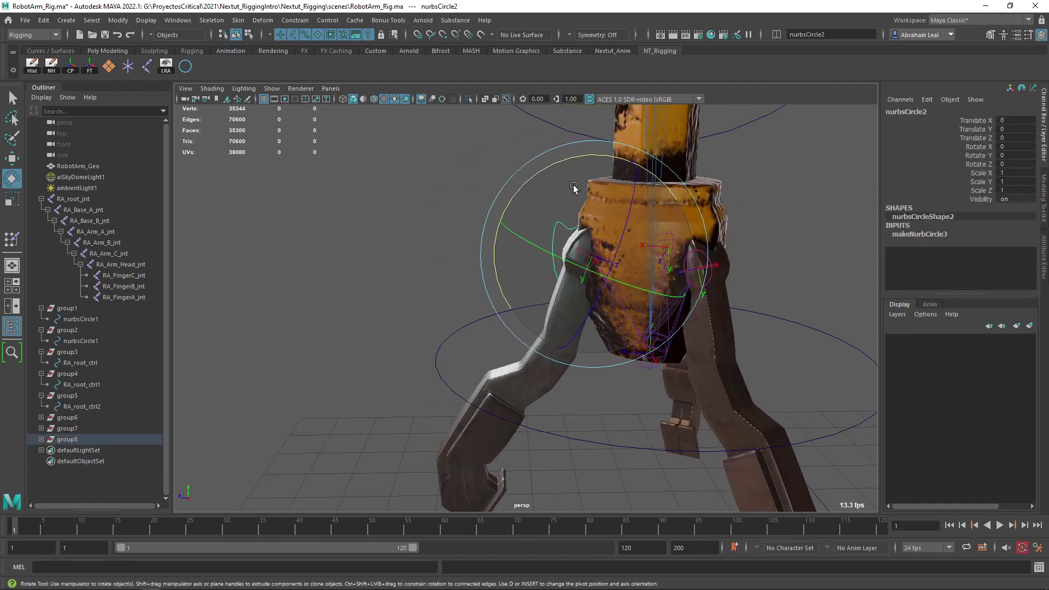
# Step: Isolate nurbsCircle2 again, move all its control vertices outward along Z away from the finger, and restore the full scene
pyautogui.hotkey('ctrl', '1')
pyautogui.moveTo(563, 233); pyautogui.dragTo(561, 195, button='right')
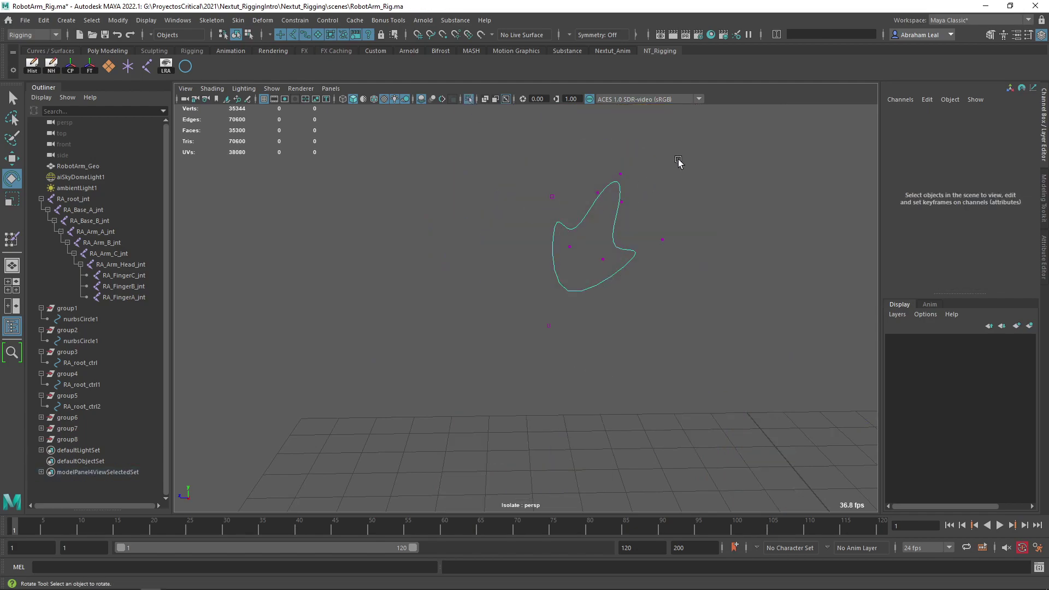
pyautogui.moveTo(679, 162); pyautogui.dragTo(544, 328)
pyautogui.press('w')
pyautogui.moveTo(775, 137); pyautogui.dragTo(463, 420)
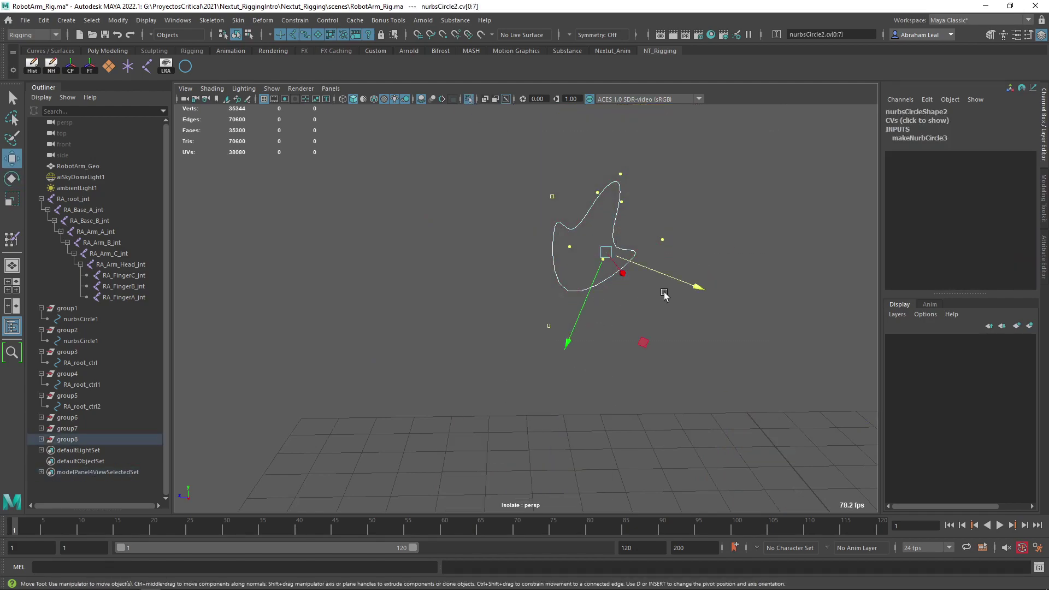
pyautogui.moveTo(692, 285); pyautogui.dragTo(526, 246)
pyautogui.click(468, 100)
pyautogui.scroll(-4, 529, 232)
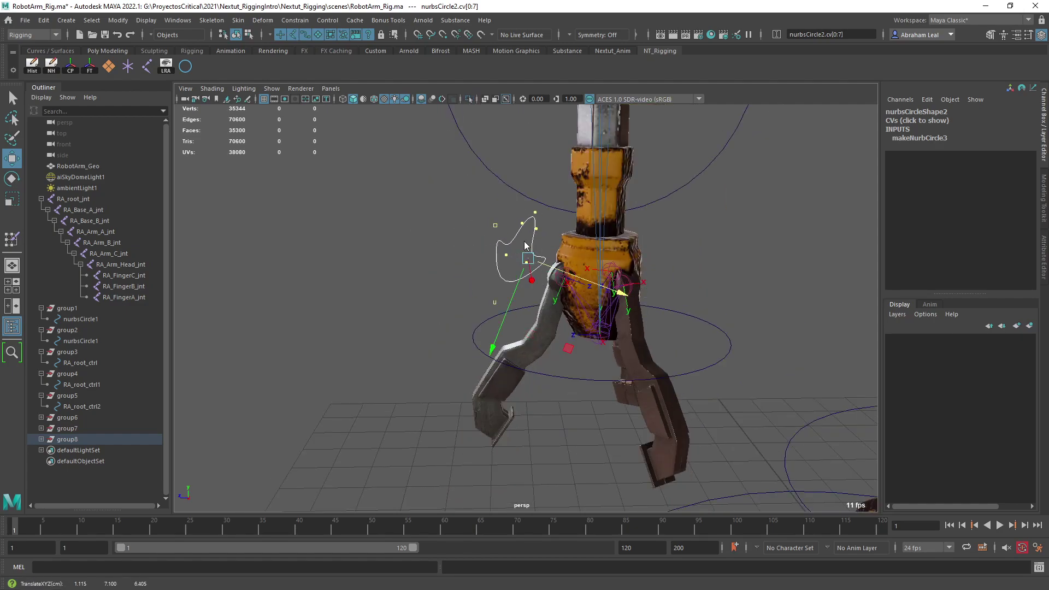
# Step: Test nurbsCircle2 in object mode by rotating it 30 degrees about X, and undo the rotation
pyautogui.click(550, 224)
pyautogui.moveTo(534, 228); pyautogui.dragTo(571, 209, button='right')
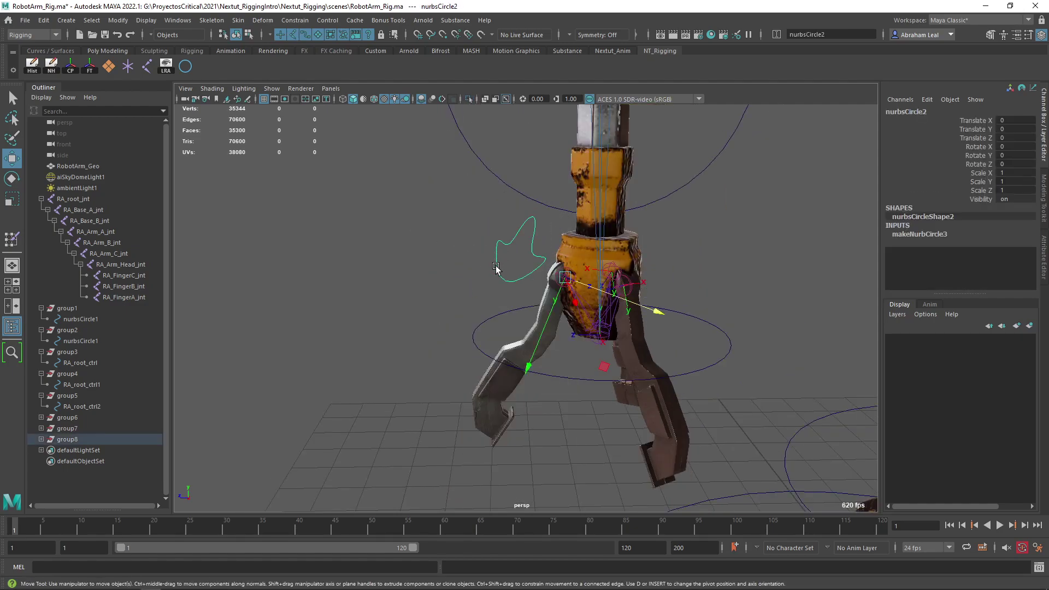
pyautogui.press('e')
pyautogui.press('q')
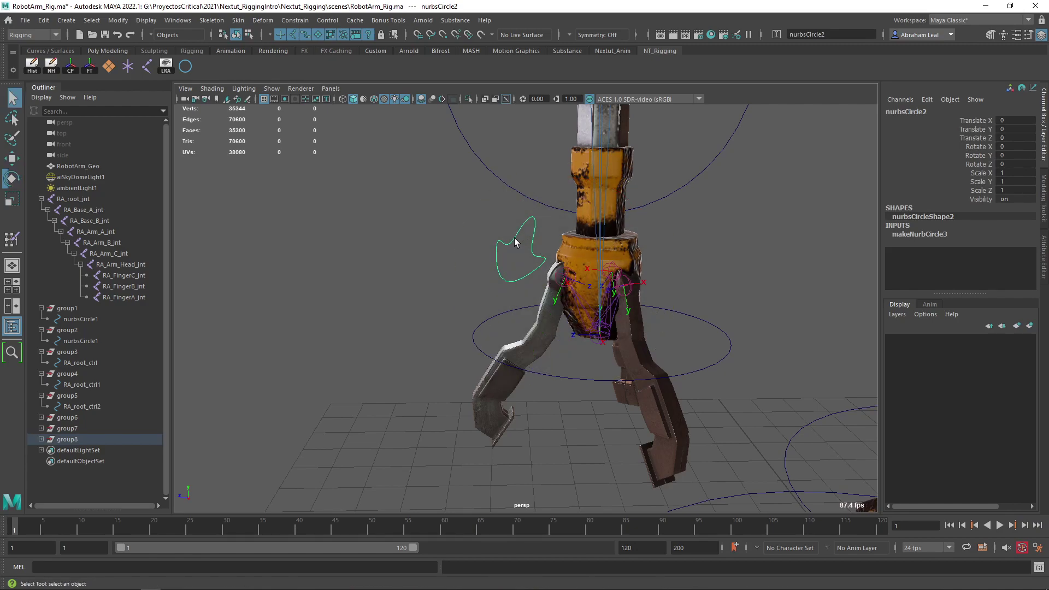
pyautogui.press('e')
pyautogui.moveTo(511, 196); pyautogui.dragTo(388, 214)
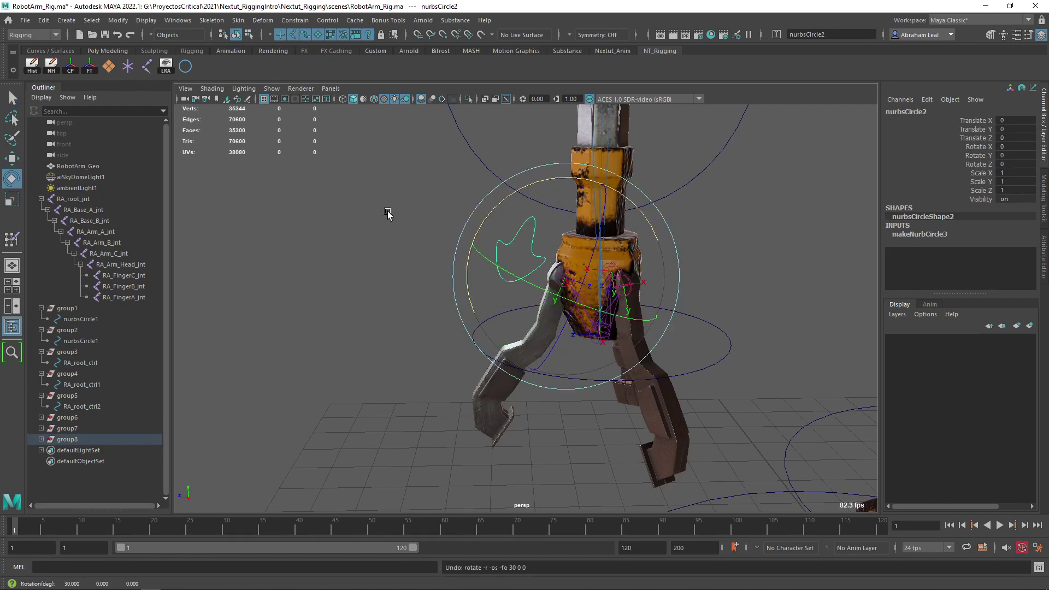
pyautogui.click(389, 215)
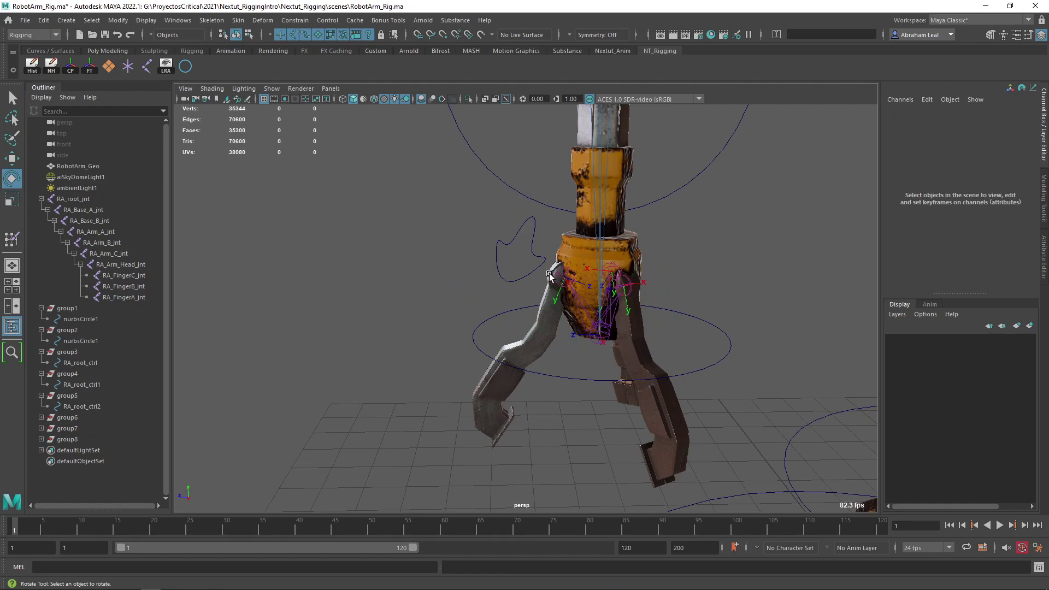
pyautogui.click(519, 260)
pyautogui.keyDown('alt'); pyautogui.moveTo(518, 284); pyautogui.dragTo(448, 274); pyautogui.keyUp('alt')
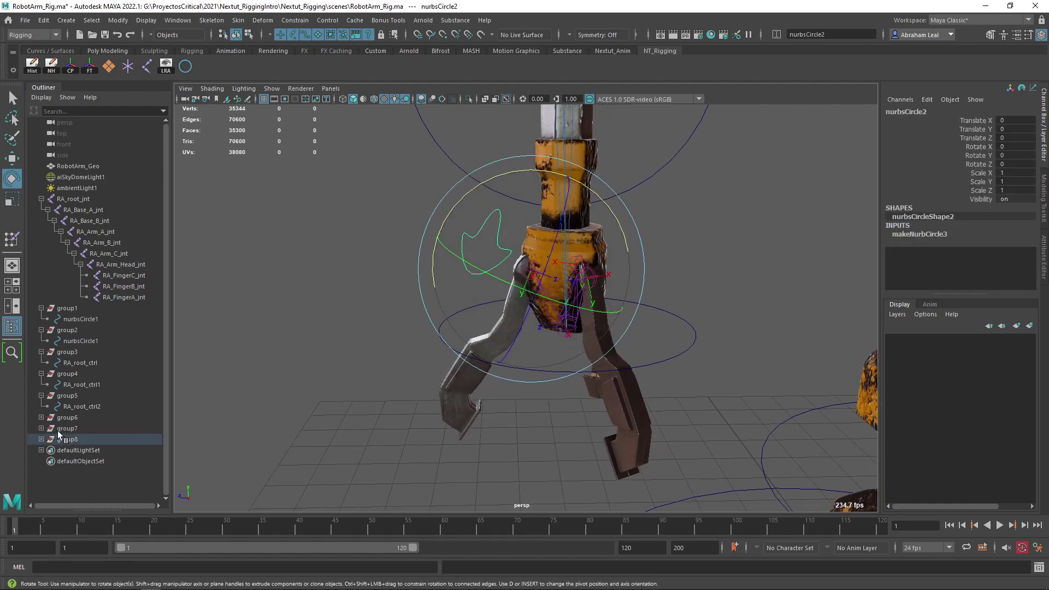
# Step: Delete the parent constraint under group8 and check the transform values of its curve nurbsCircle2
pyautogui.press('Up')
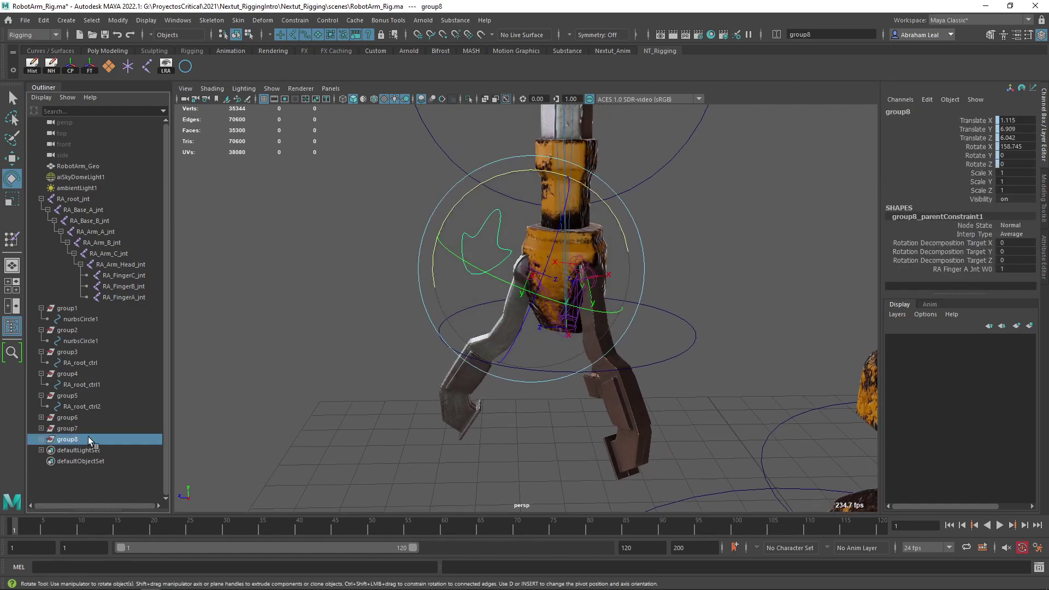
pyautogui.click(41, 439)
pyautogui.click(90, 459)
pyautogui.press('Delete')
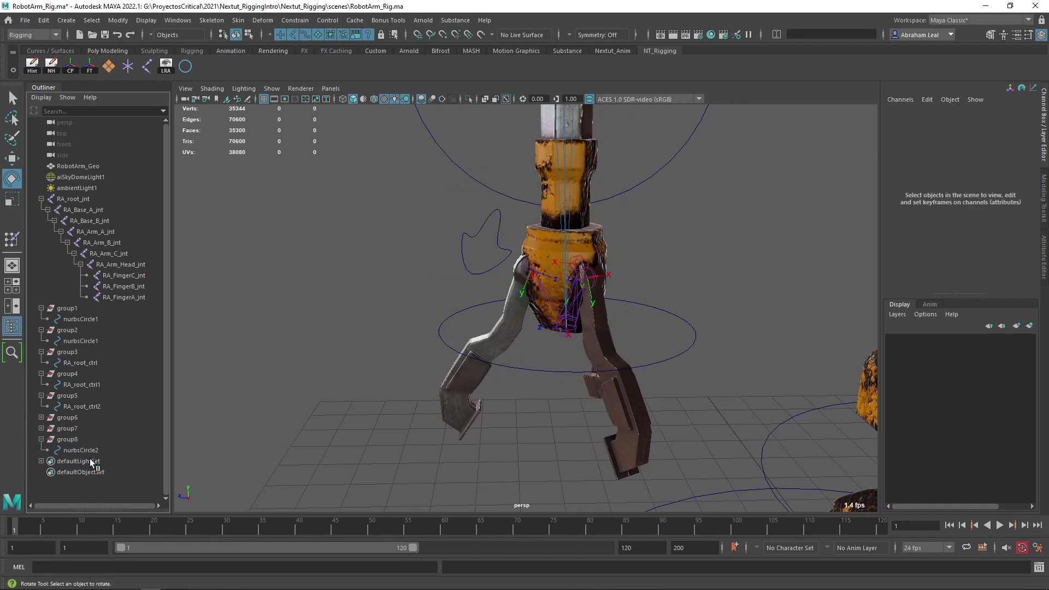
pyautogui.click(95, 452)
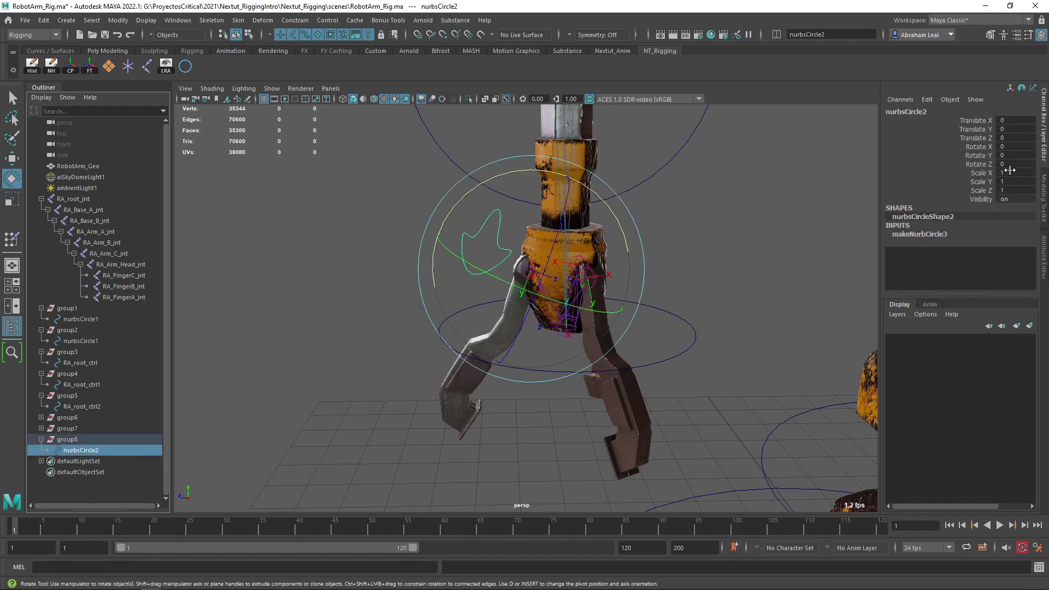
# Step: Duplicate group8 and parent-constrain the copy to RA_FingerB_jnt so its arrow snaps to that finger
pyautogui.click(64, 440)
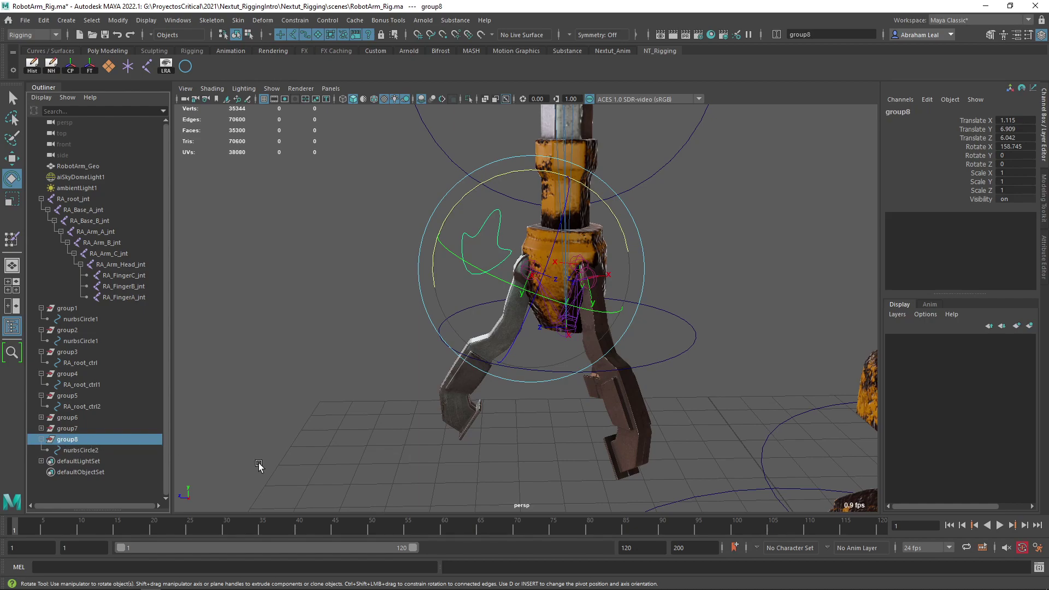
pyautogui.hotkey('ctrl', 'd')
pyautogui.press('q')
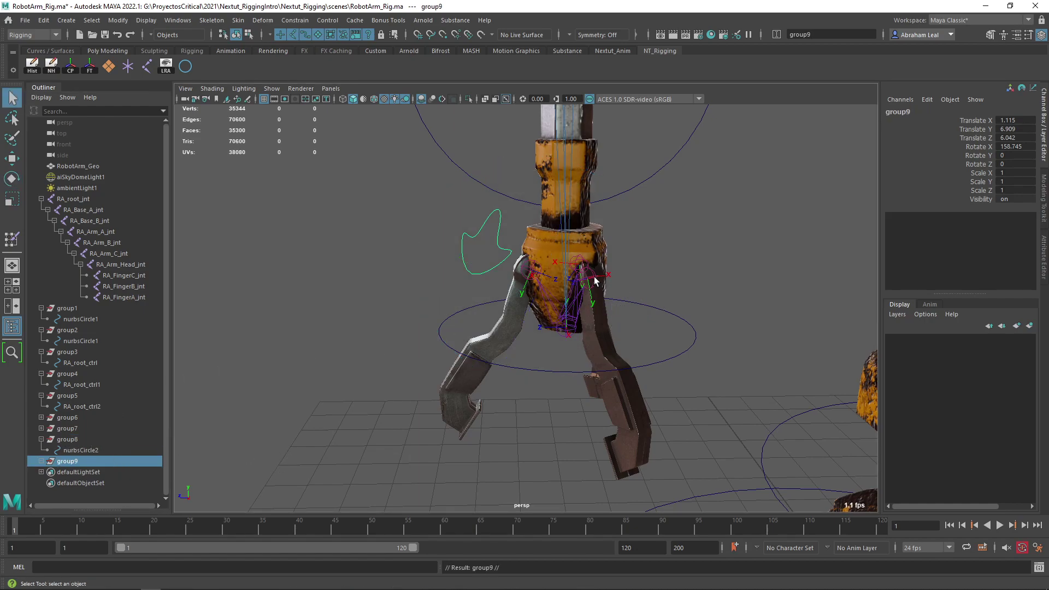
pyautogui.click(595, 280)
pyautogui.keyDown('ctrl'); pyautogui.click(72, 462); pyautogui.keyUp('ctrl')
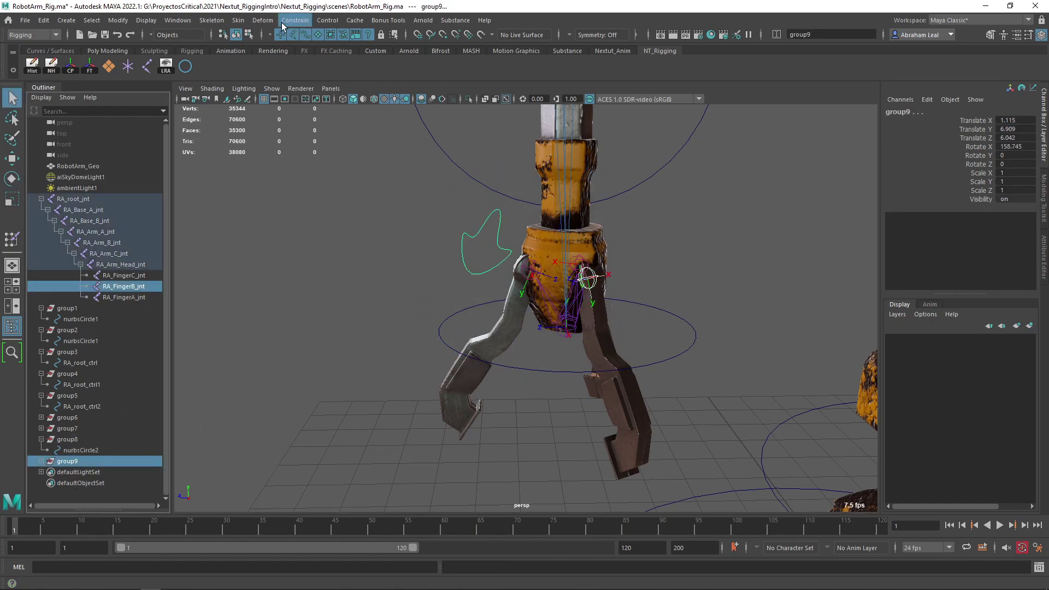
pyautogui.click(295, 20)
pyautogui.click(316, 51)
pyautogui.keyDown('alt'); pyautogui.moveTo(547, 257); pyautogui.dragTo(624, 276); pyautogui.keyUp('alt')
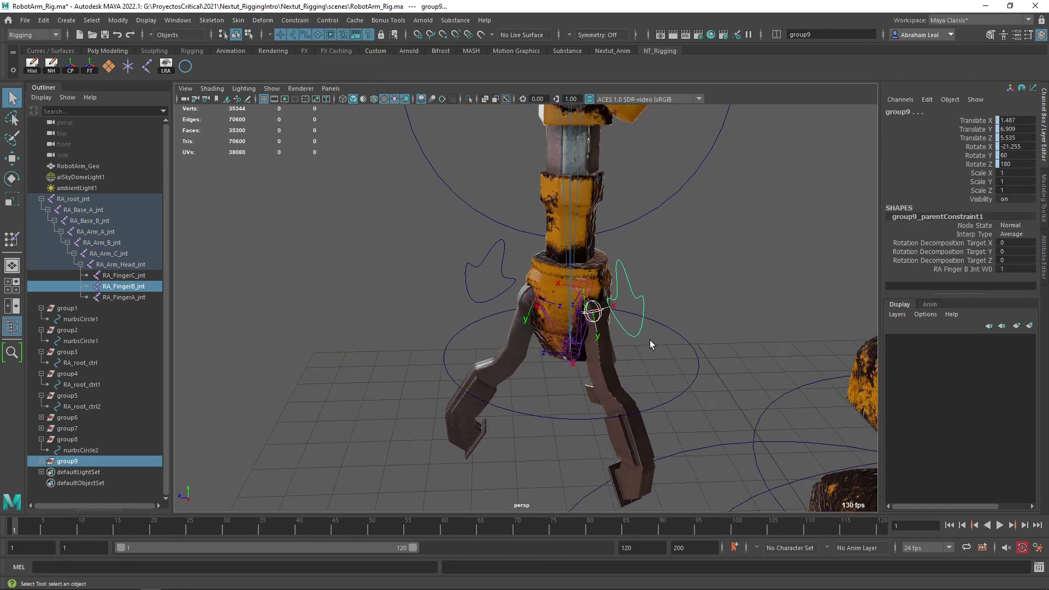
# Step: Delete the parent constraint under group9
pyautogui.click(41, 461)
pyautogui.click(86, 483)
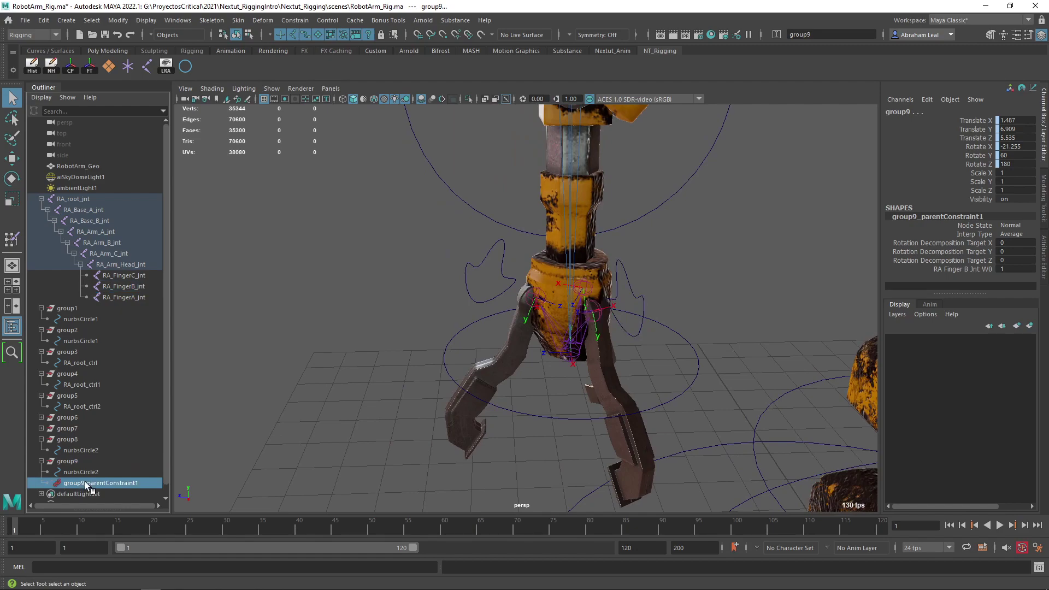
pyautogui.press('Delete')
# Step: Duplicate group9 and parent-constrain the copy to RA_FingerC_jnt so its arrow snaps to the third finger
pyautogui.click(77, 460)
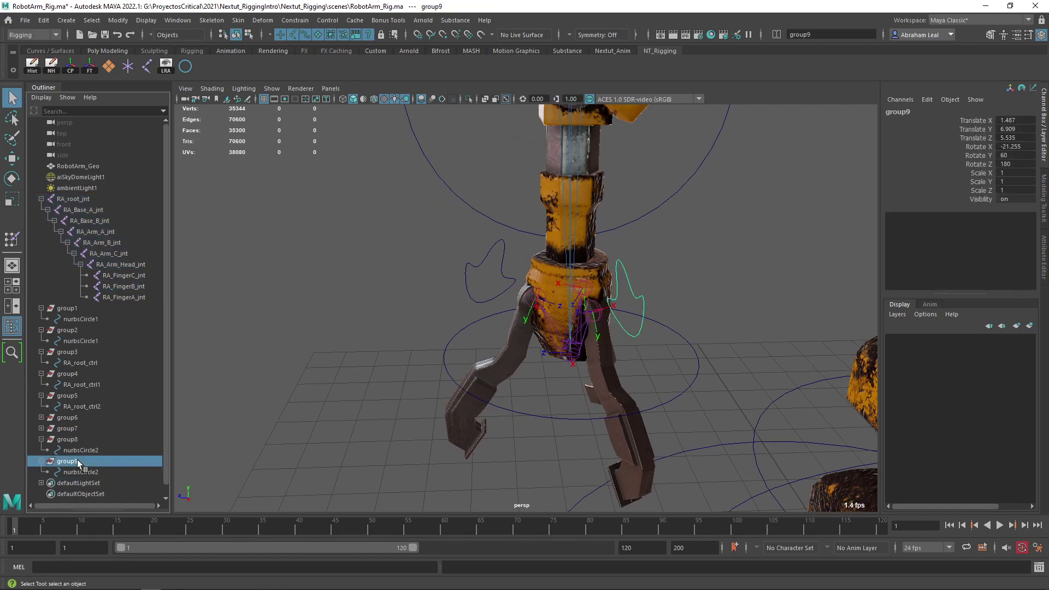
pyautogui.hotkey('ctrl', 'd')
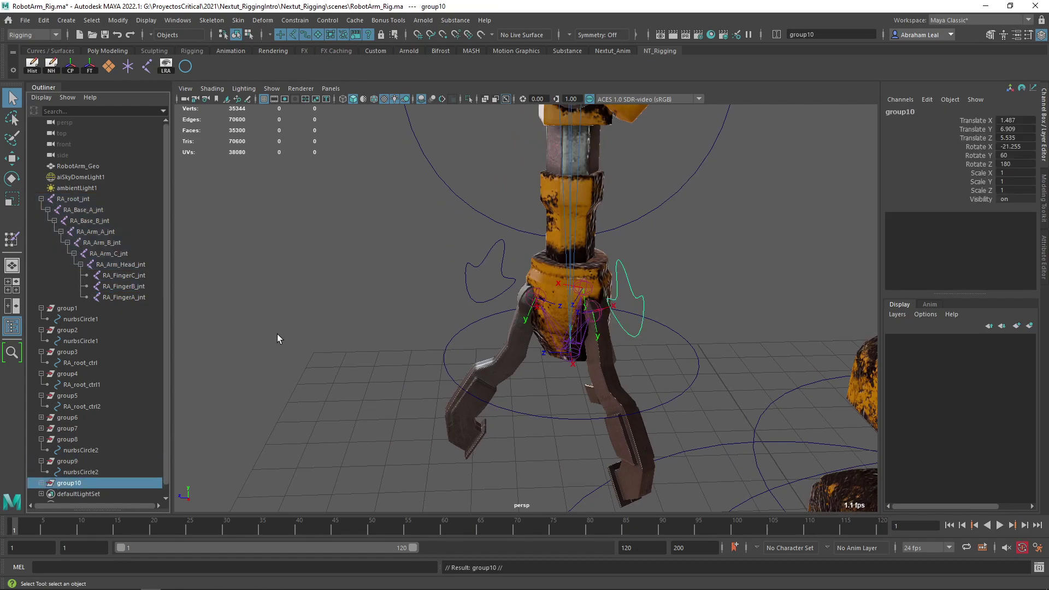
pyautogui.click(381, 282)
pyautogui.keyDown('alt'); pyautogui.moveTo(408, 304); pyautogui.dragTo(356, 302); pyautogui.keyUp('alt')
pyautogui.keyDown('alt'); pyautogui.moveTo(356, 303); pyautogui.dragTo(429, 324, button='right'); pyautogui.keyUp('alt')
pyautogui.click(425, 284)
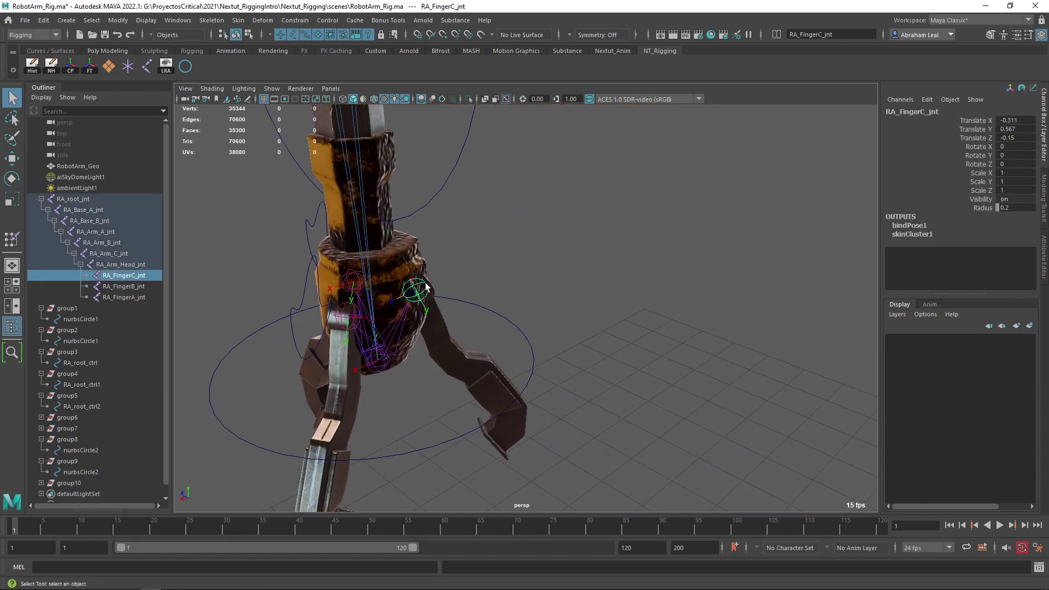
pyautogui.scroll(-1, 137, 384)
pyautogui.keyDown('ctrl'); pyautogui.click(68, 472); pyautogui.keyUp('ctrl')
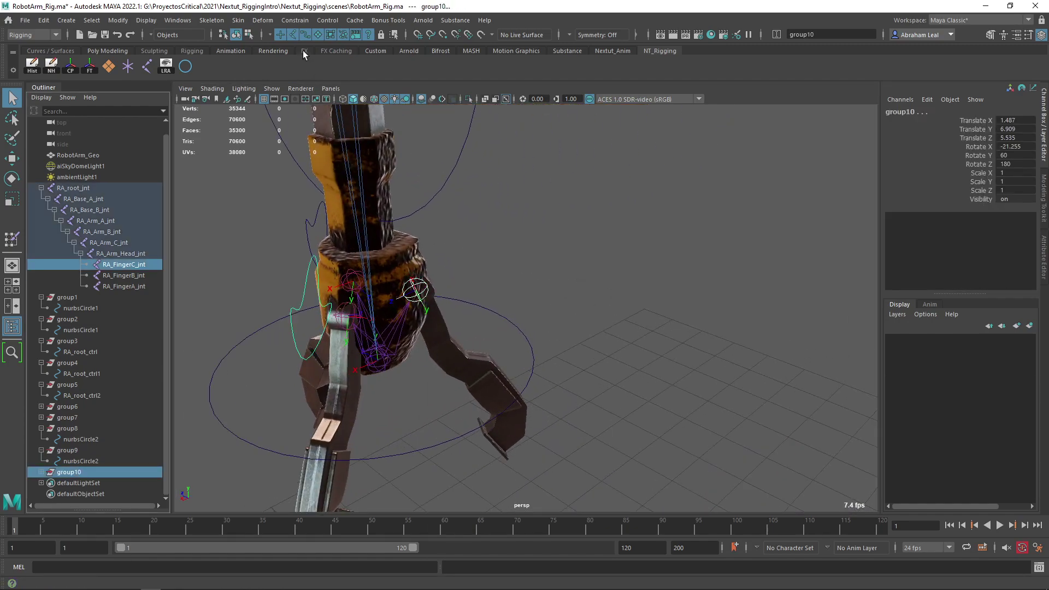
pyautogui.click(295, 20)
pyautogui.click(320, 51)
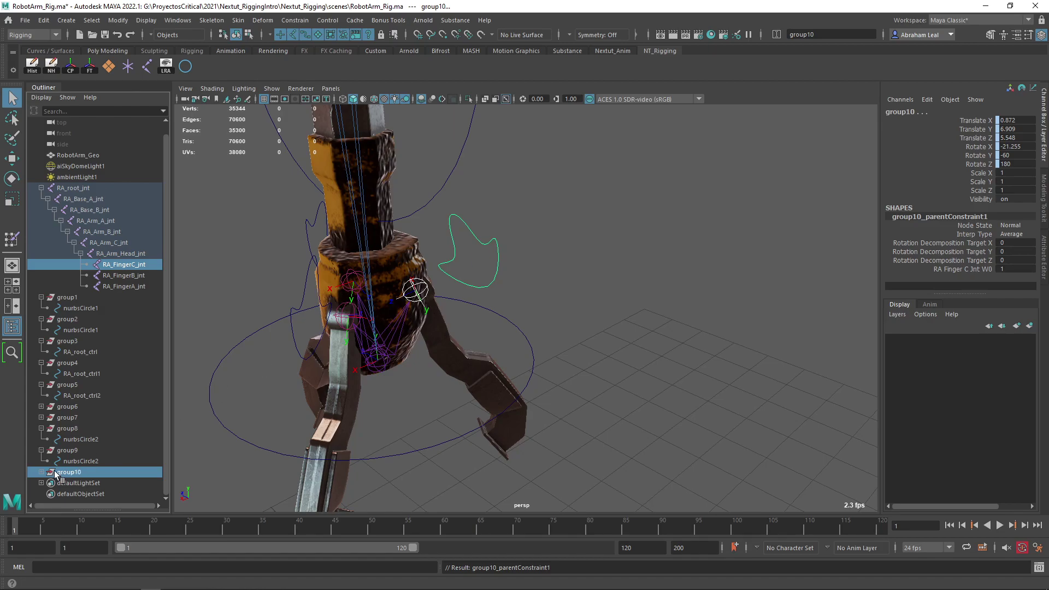
# Step: Delete the parent constraint under group10
pyautogui.click(91, 494)
pyautogui.press('Delete')
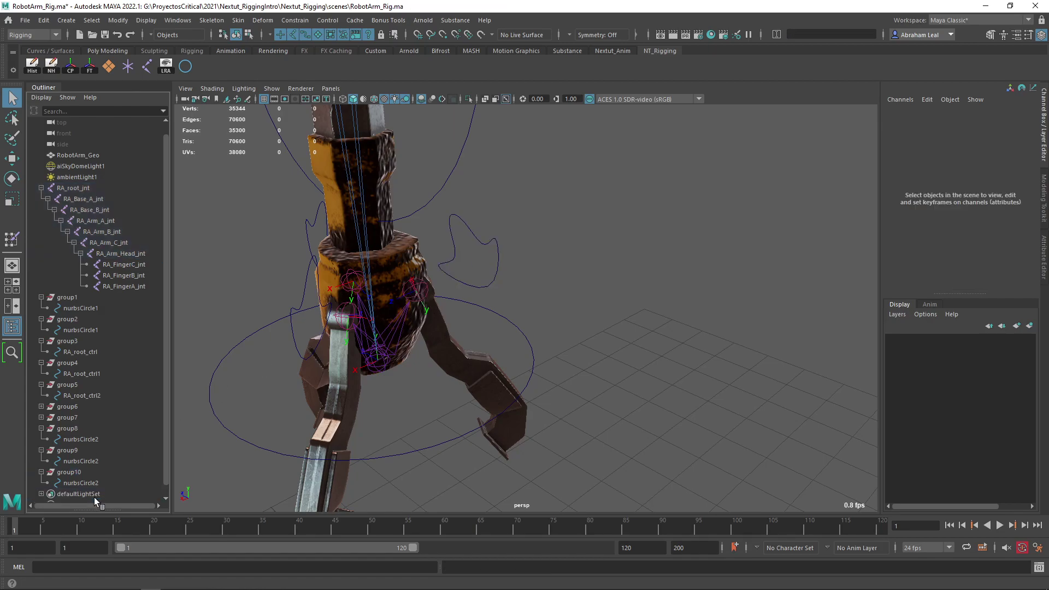
pyautogui.keyDown('alt'); pyautogui.moveTo(466, 333); pyautogui.dragTo(524, 279); pyautogui.keyUp('alt')
# Step: Select all three finger arrow curves, test rotating them together, and undo the rotation
pyautogui.click(563, 248)
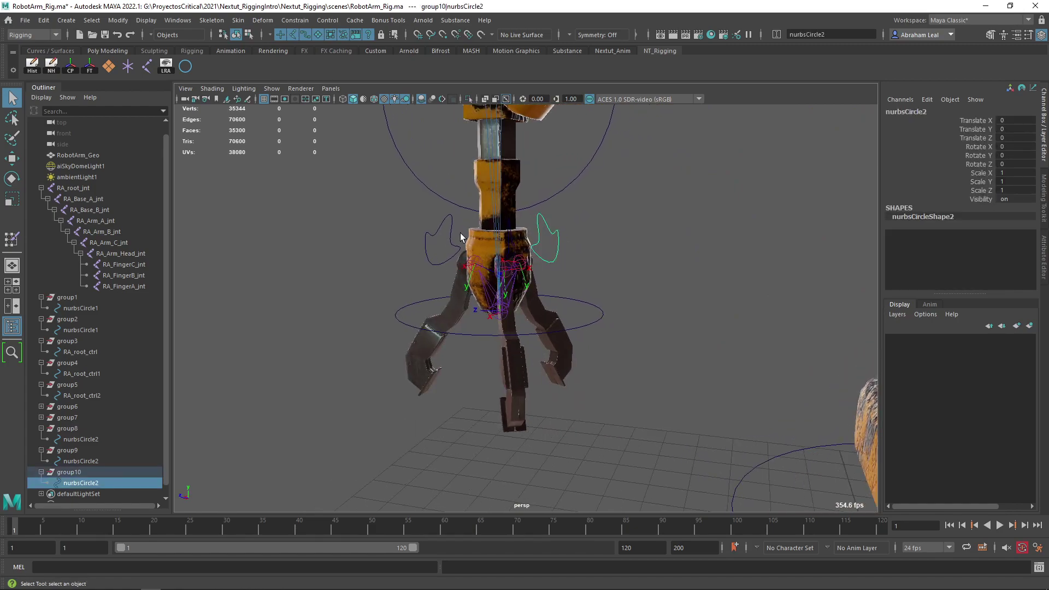
pyautogui.keyDown('shift'); pyautogui.click(428, 235); pyautogui.keyUp('shift')
pyautogui.keyDown('alt'); pyautogui.moveTo(428, 235); pyautogui.dragTo(580, 276); pyautogui.keyUp('alt')
pyautogui.keyDown('shift'); pyautogui.click(697, 257); pyautogui.keyUp('shift')
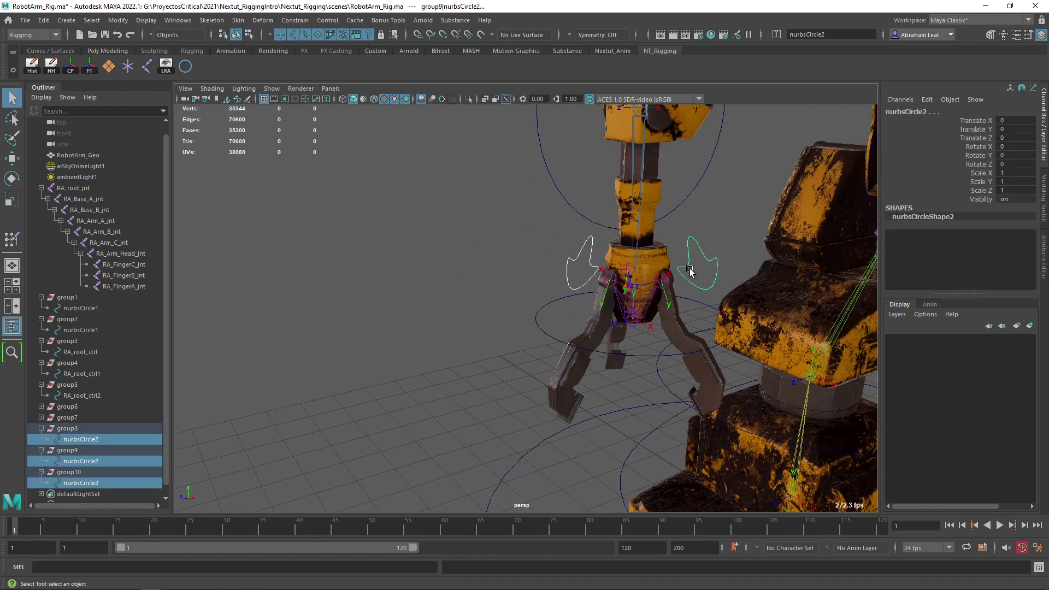
pyautogui.press('e')
pyautogui.moveTo(697, 257)
pyautogui.keyDown('alt'); pyautogui.mouseDown()
pyautogui.moveTo(651, 200)
pyautogui.moveTo(670, 239)
pyautogui.moveTo(658, 202)
pyautogui.moveTo(690, 247)
pyautogui.mouseUp(); pyautogui.keyUp('alt')
pyautogui.hotkey('ctrl', 'z')
pyautogui.hotkey('ctrl', 'z')
pyautogui.keyDown('alt'); pyautogui.moveTo(787, 218); pyautogui.dragTo(672, 240); pyautogui.keyUp('alt')
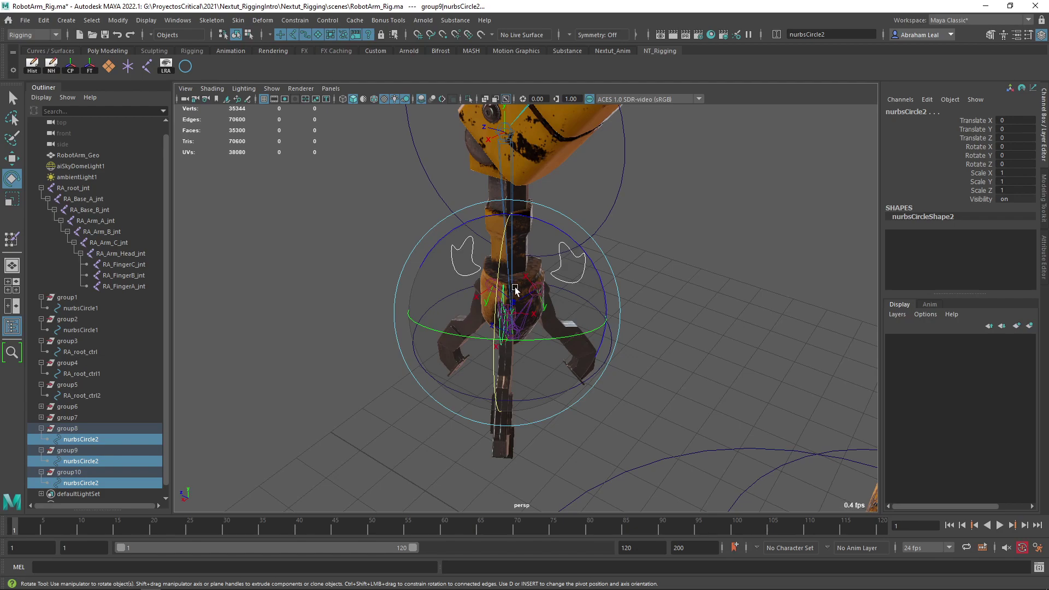
# Step: Deselect the curves and examine the placement of all the controls along the robot arm
pyautogui.click(356, 241)
pyautogui.keyDown('alt'); pyautogui.moveTo(356, 241); pyautogui.dragTo(418, 233); pyautogui.keyUp('alt')
pyautogui.scroll(-5, 611, 257)
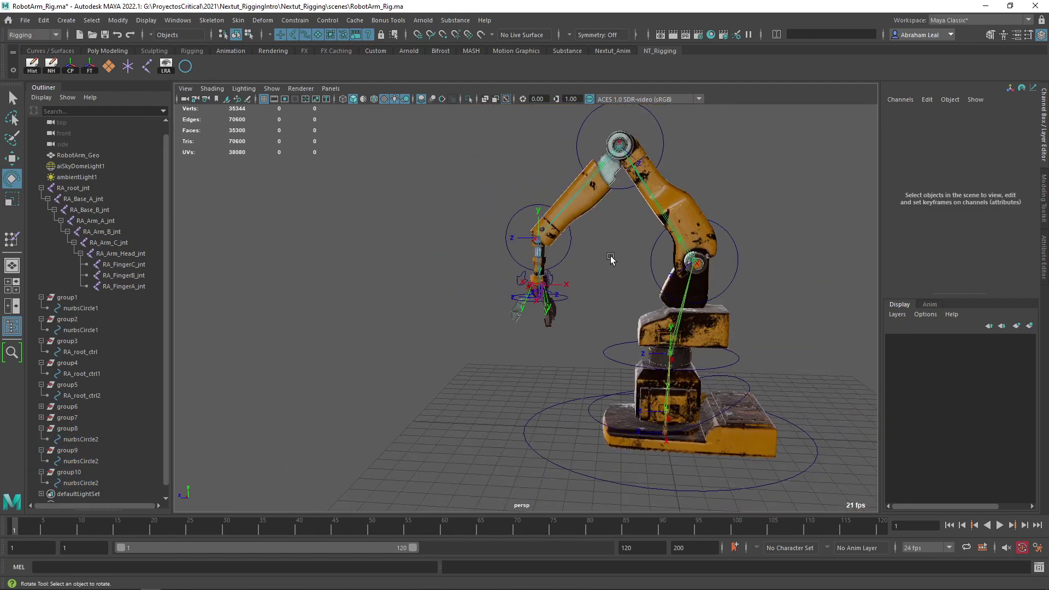
pyautogui.scroll(5, 676, 257)
pyautogui.keyDown('alt'); pyautogui.moveTo(628, 279); pyautogui.dragTo(656, 286); pyautogui.keyUp('alt')
pyautogui.keyDown('alt'); pyautogui.moveTo(655, 286); pyautogui.dragTo(545, 234, button='middle'); pyautogui.keyUp('alt')
pyautogui.scroll(-1, 126, 404)
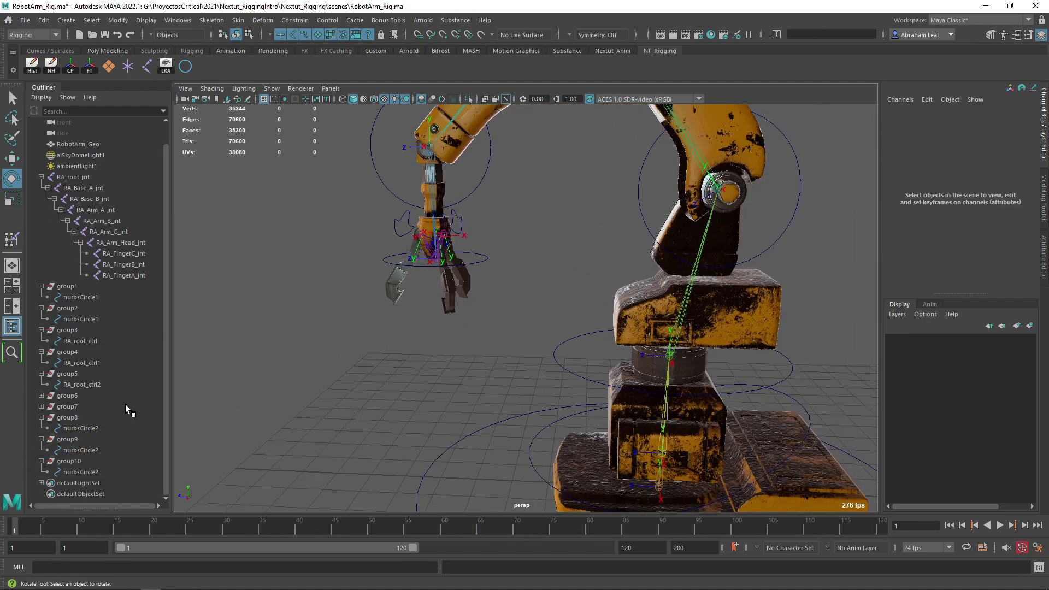
# Step: Rename the finger arrow curve under group10 as RA_FingerC_ctrl
pyautogui.doubleClick(78, 471)
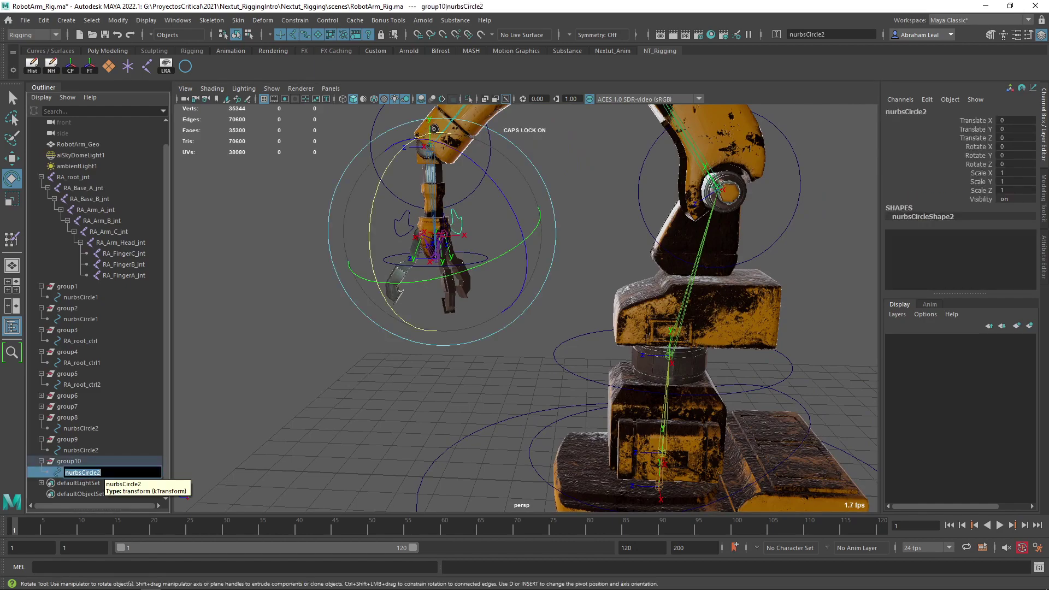
pyautogui.write('RA_fINGE')
pyautogui.press('BackSpace')
pyautogui.press('BackSpace')
pyautogui.press('BackSpace')
pyautogui.press('BackSpace')
pyautogui.press('BackSpace')
pyautogui.write('FingerC_ctrl')
pyautogui.hotkey('ctrl', 'a')
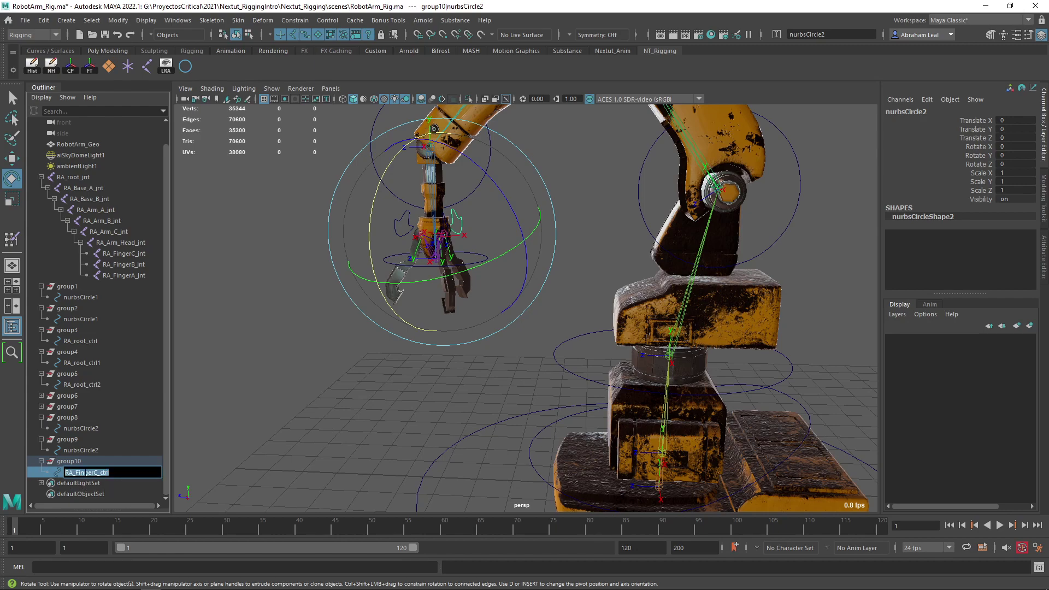
# Step: Reuse the RA_FingerC_ctrl name to rename its parent group10 as RA_FingerC_ctrl_grp
pyautogui.hotkey('ctrl', 'c')
pyautogui.doubleClick(83, 463)
pyautogui.hotkey('ctrl', 'v')
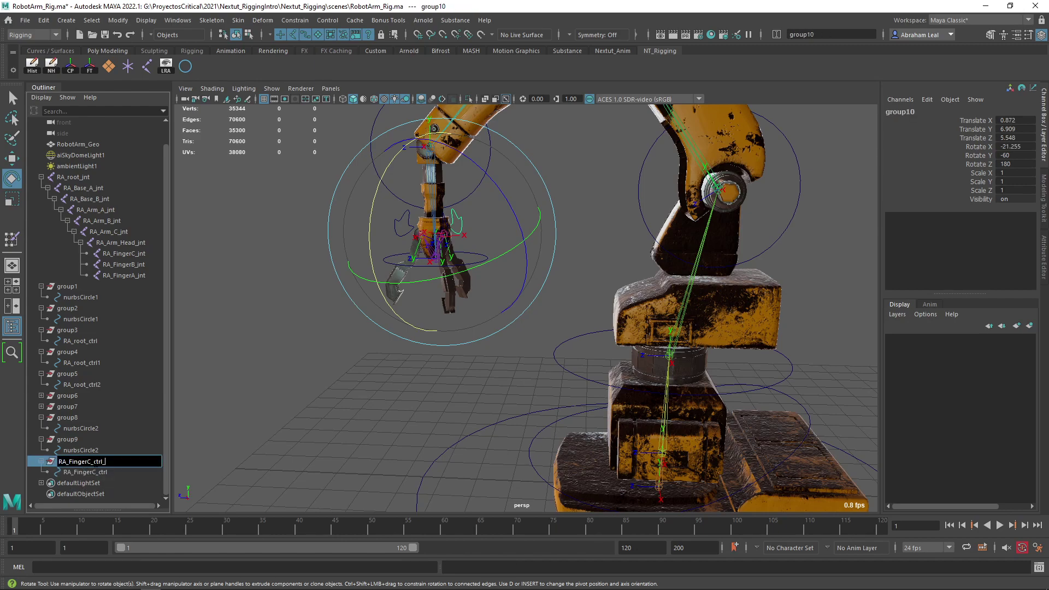
pyautogui.write('_grp')
pyautogui.moveTo(116, 461); pyautogui.dragTo(58, 463)
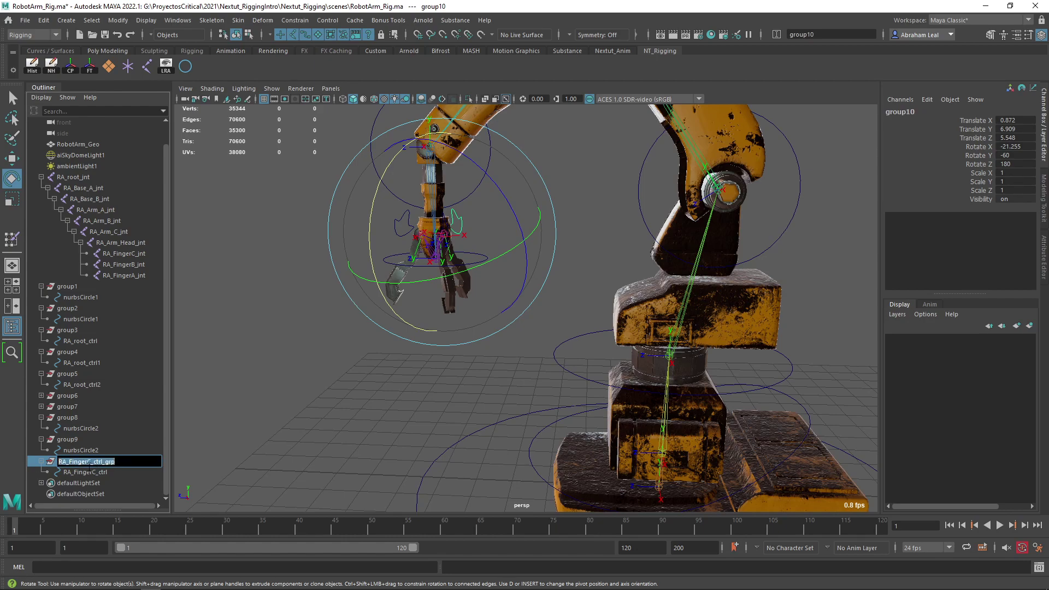
# Step: Rename group9 as RA_FingerB_ctrl_grp, based on the name of the FingerC group
pyautogui.doubleClick(70, 440)
pyautogui.click(80, 440)
pyautogui.hotkey('ctrl', 'v')
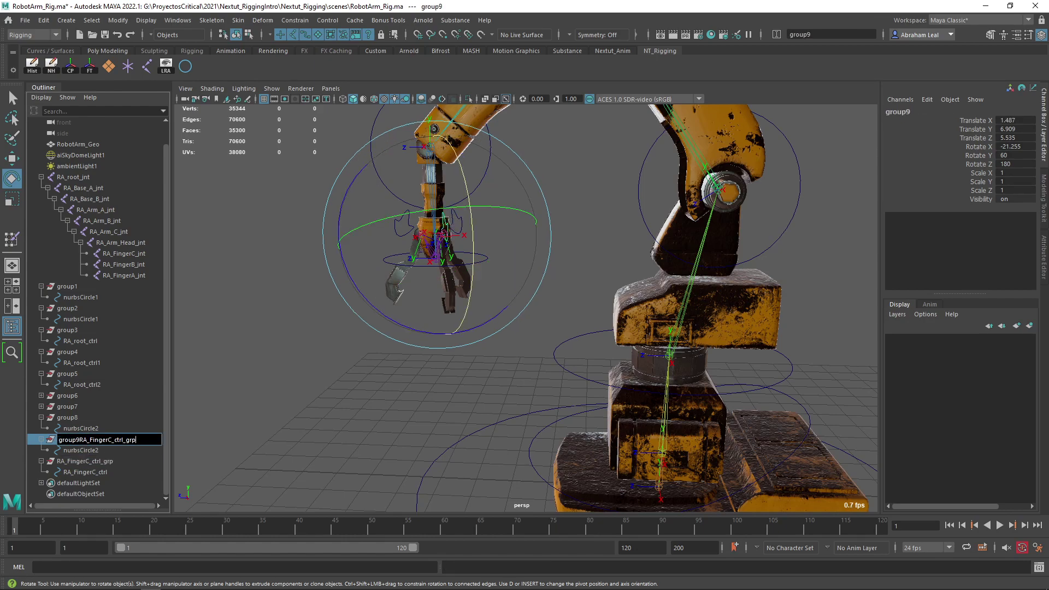
pyautogui.moveTo(136, 440); pyautogui.dragTo(30, 441)
pyautogui.hotkey('ctrl', 'v')
pyautogui.press('capslock')
pyautogui.press('BackSpace')
pyautogui.write('¿B')
# Step: Rename the arrow curve inside RA_FingerB_ctrl_grp as RA_FingerB_ctrl
pyautogui.moveTo(108, 440); pyautogui.dragTo(38, 442)
pyautogui.hotkey('ctrl', 'c')
pyautogui.doubleClick(94, 451)
pyautogui.hotkey('ctrl', 'v')
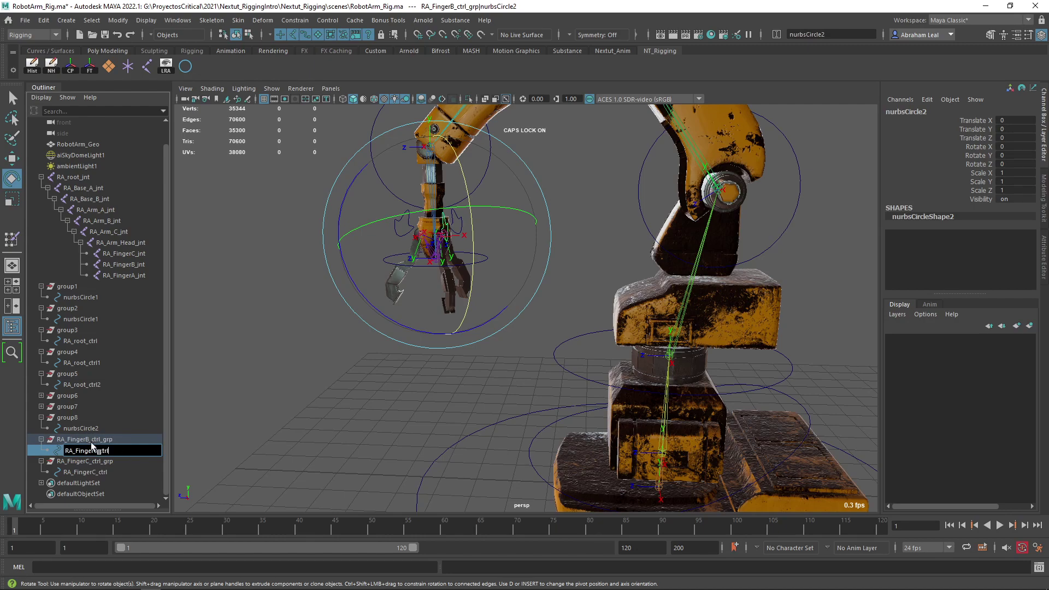
pyautogui.moveTo(108, 451); pyautogui.dragTo(39, 448)
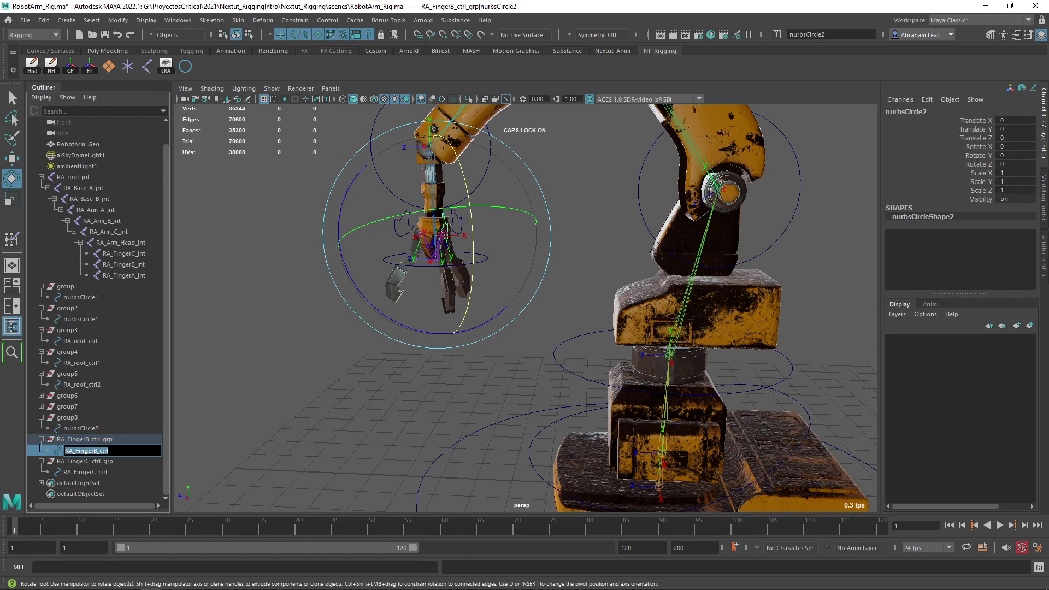
# Step: Rename the arrow curve under group8 as RA_FingerA_ctrl
pyautogui.hotkey('ctrl', 'c')
pyautogui.doubleClick(86, 429)
pyautogui.hotkey('ctrl', 'v')
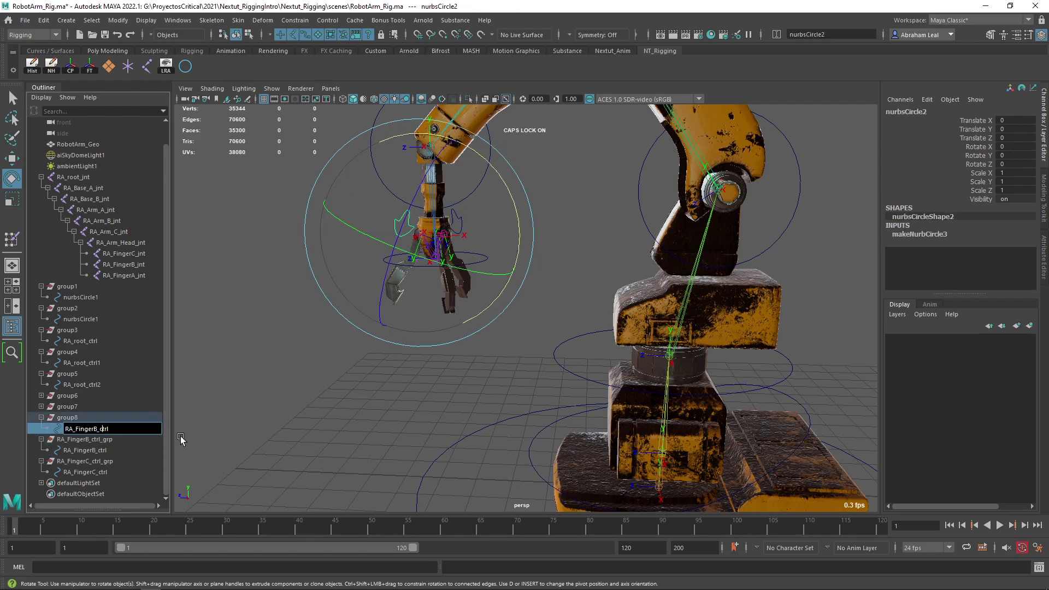
pyautogui.press('BackSpace')
pyautogui.write('A')
# Step: Rename group8 as RA_FingerA_ctrl_grp, keeping the grp suffix in lowercase like the other finger groups
pyautogui.moveTo(123, 429); pyautogui.dragTo(52, 429)
pyautogui.hotkey('ctrl', 'c')
pyautogui.doubleClick(87, 418)
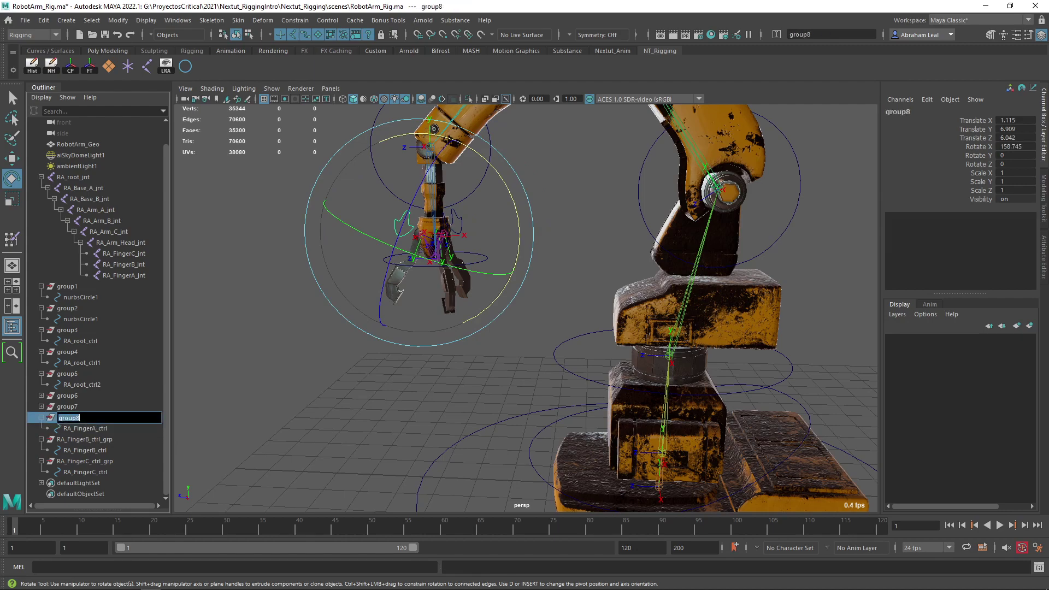
pyautogui.hotkey('ctrl', 'v')
pyautogui.write('_Grp')
pyautogui.press('Return')
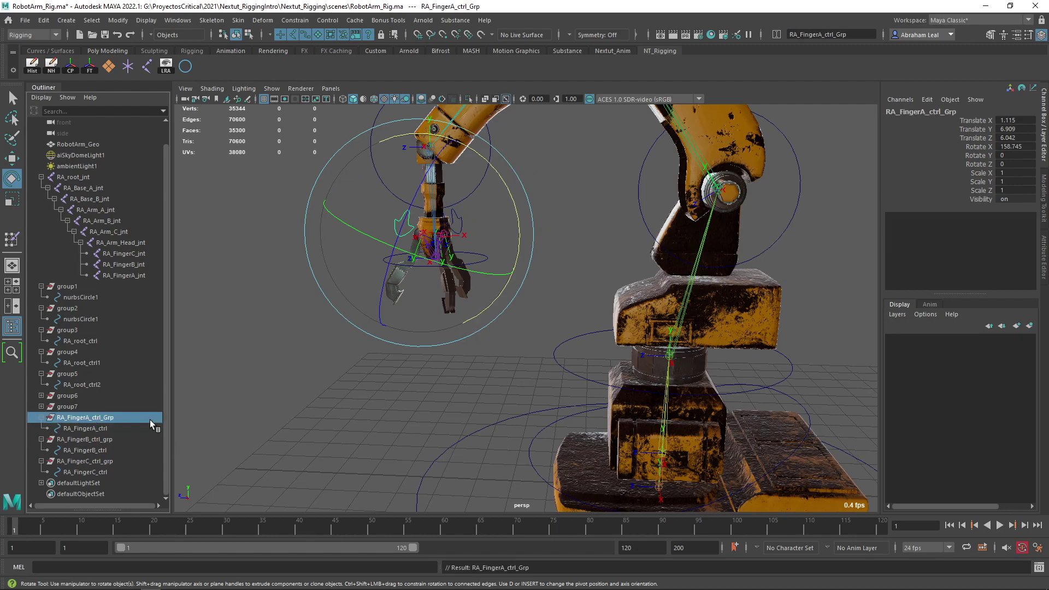
pyautogui.doubleClick(106, 418)
pyautogui.click(105, 418)
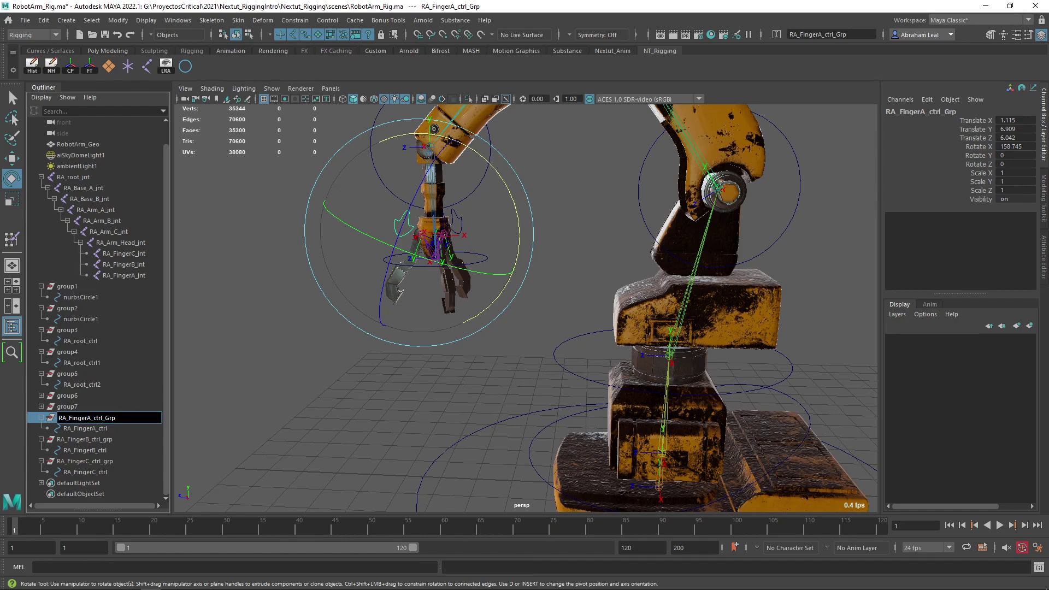
pyautogui.press('Delete')
pyautogui.write('g')
# Step: Expand group7 and rename the RA_root_ctrl curve inside it as RA_Head_ctrl
pyautogui.click(42, 406)
pyautogui.click(89, 415)
pyautogui.click(94, 419)
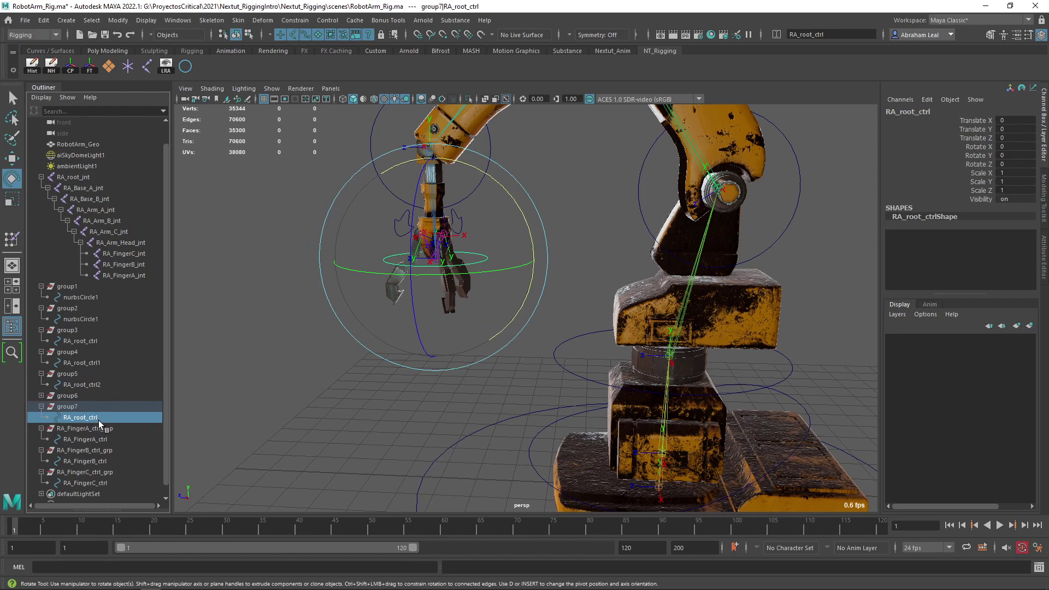
pyautogui.doubleClick(106, 417)
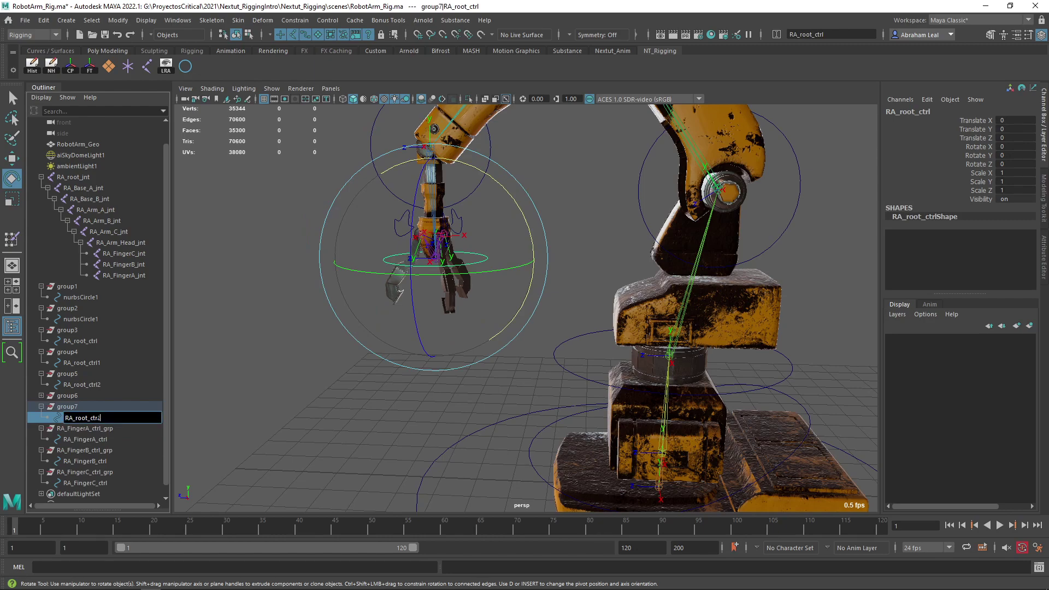
pyautogui.press('BackSpace')
pyautogui.press('BackSpace')
pyautogui.write('Head')
# Step: Rename group7 as RA_Head_ctrl_grp
pyautogui.hotkey('ctrl', 'a')
pyautogui.doubleClick(91, 407)
pyautogui.hotkey('ctrl', 'a')
pyautogui.hotkey('ctrl', 'v')
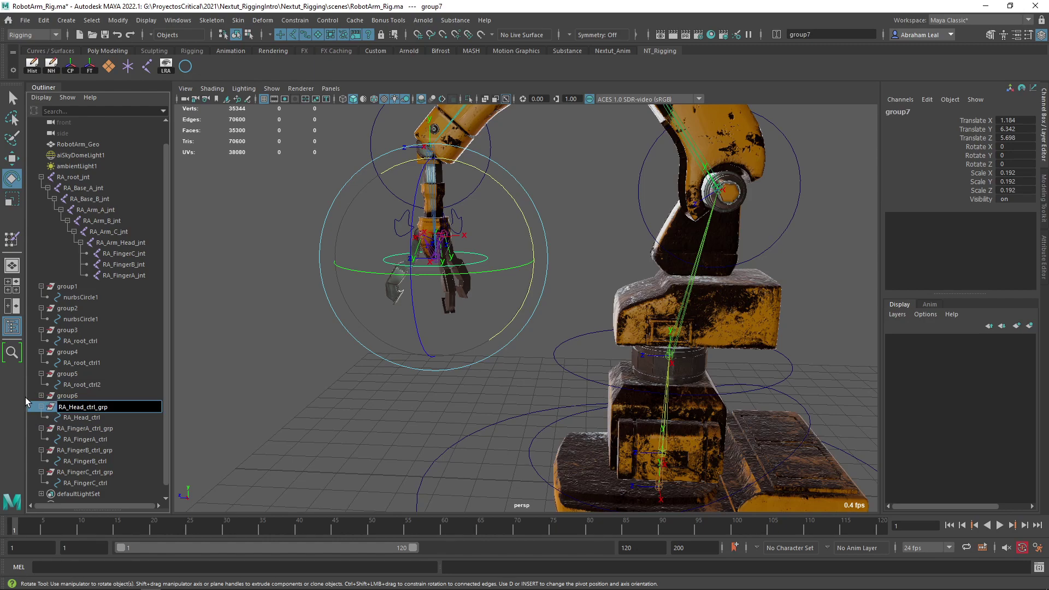
# Step: Expand group6 and rename the RA_root_ctrl curve inside it as RA_Arm_C_ctrl
pyautogui.click(41, 396)
pyautogui.click(80, 406)
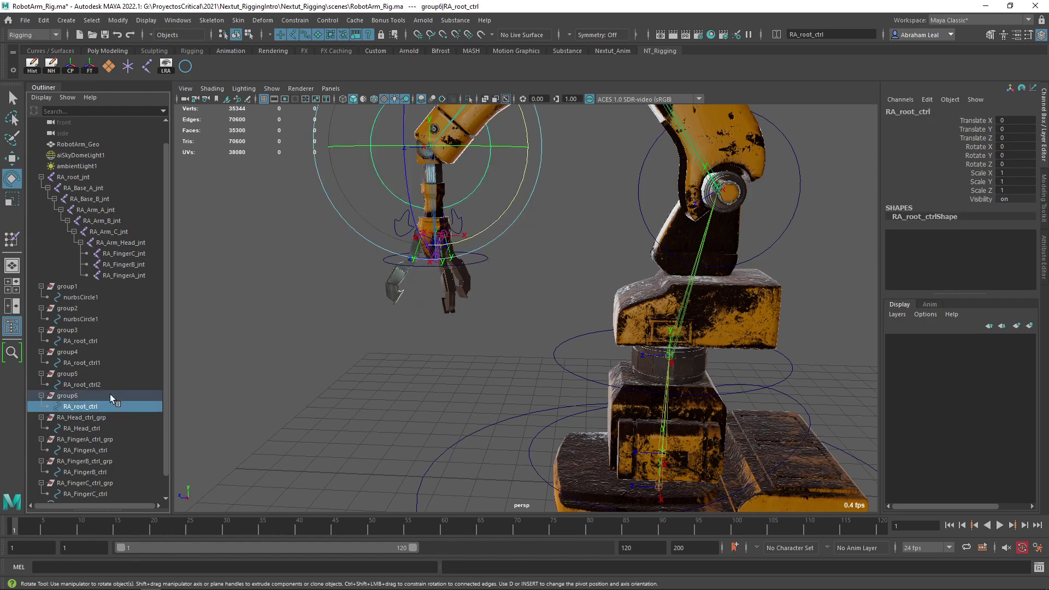
pyautogui.doubleClick(104, 405)
pyautogui.click(104, 406)
pyautogui.press('BackSpace')
pyautogui.press('BackSpace')
pyautogui.press('BackSpace')
pyautogui.press('BackSpace')
pyautogui.press('BackSpace')
pyautogui.press('BackSpace')
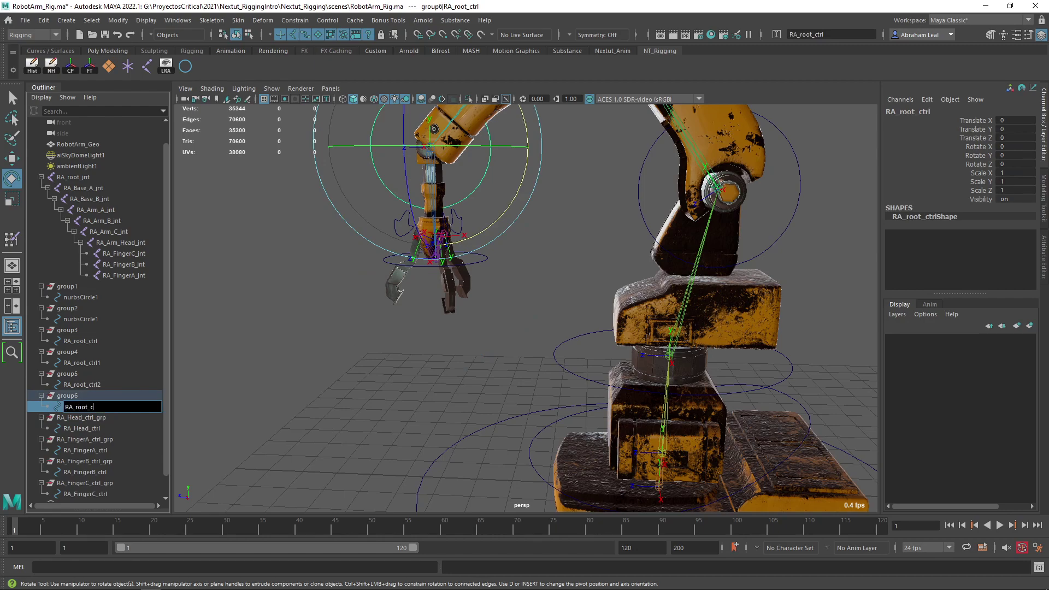
pyautogui.press('BackSpace')
pyautogui.press('BackSpace')
pyautogui.press('BackSpace')
pyautogui.press('capslock')
pyautogui.write('Arm_C_ctrl')
pyautogui.press('Return')
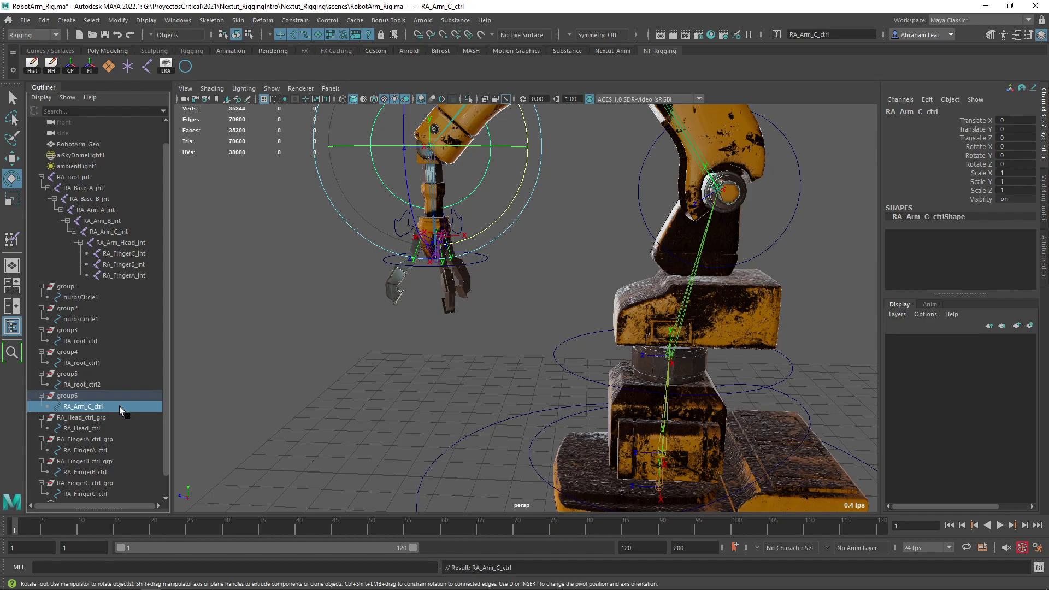
# Step: Rename group6 as RA_Arm_C_ctrl_grp and copy that name for reuse
pyautogui.doubleClick(119, 405)
pyautogui.hotkey('ctrl', 'c')
pyautogui.doubleClick(88, 396)
pyautogui.hotkey('ctrl', 'v')
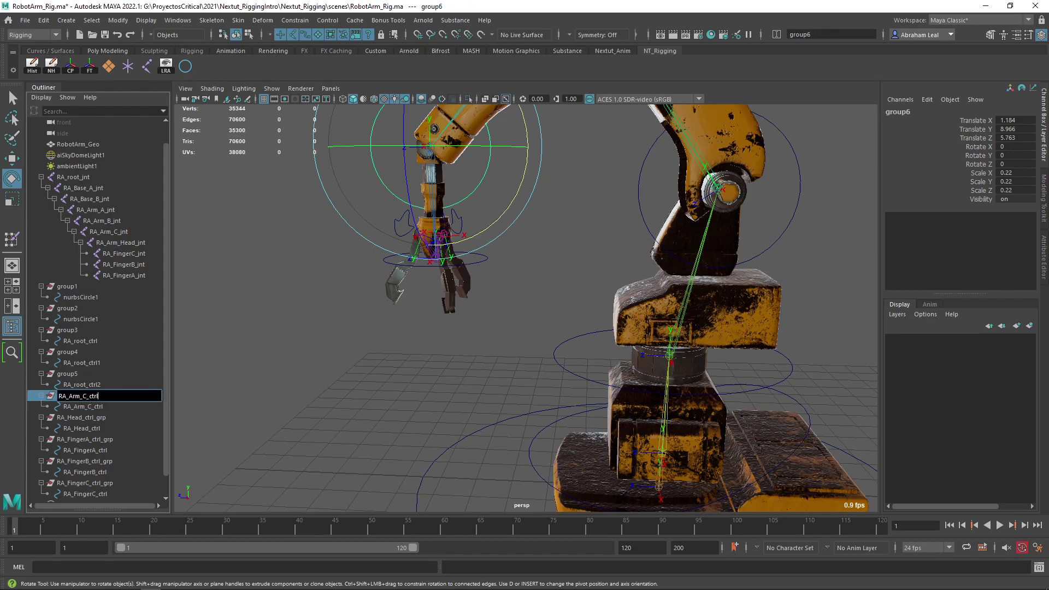
pyautogui.write('_grp')
pyautogui.hotkey('ctrl', 'a')
pyautogui.hotkey('ctrl', 'c')
pyautogui.press('Return')
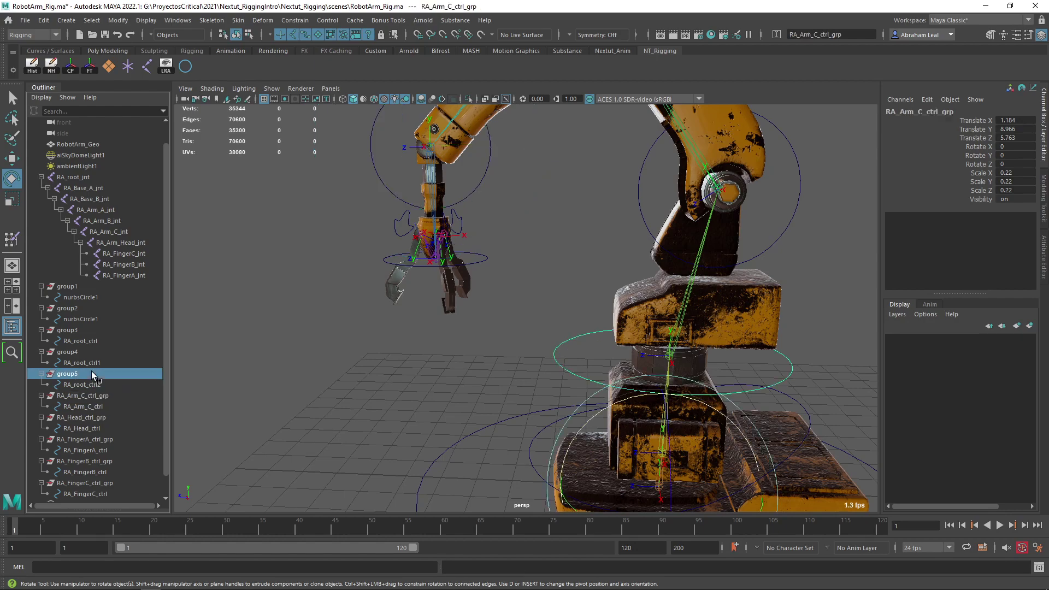
# Step: Rename group5 as RA_Arm_B_ctrl_grp
pyautogui.doubleClick(91, 373)
pyautogui.hotkey('ctrl', 'v')
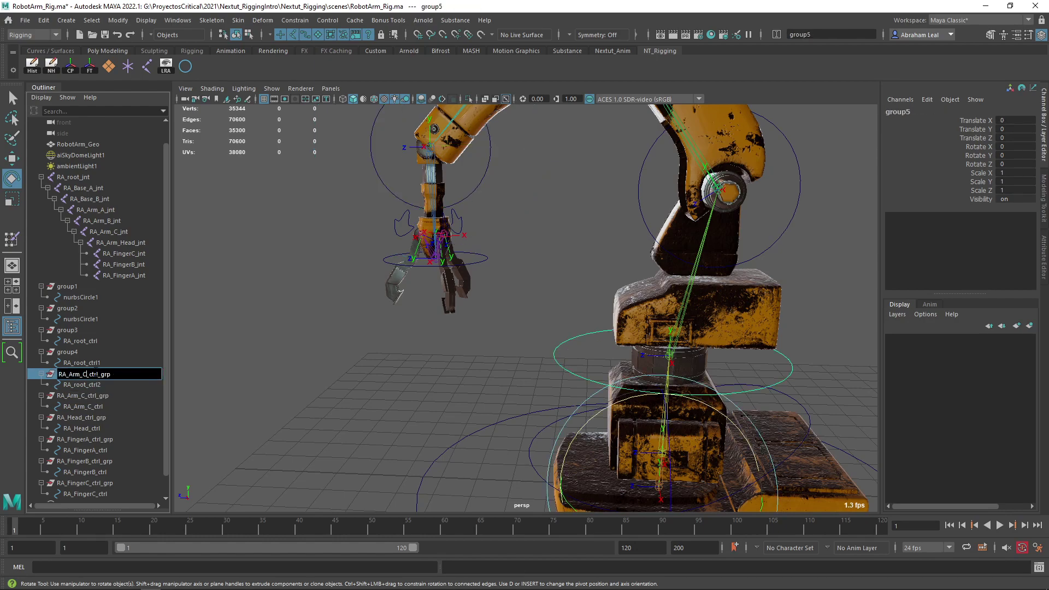
pyautogui.press('BackSpace')
pyautogui.press('capslock')
pyautogui.write('B')
pyautogui.hotkey('ctrl', 'a')
pyautogui.hotkey('ctrl', 'c')
pyautogui.press('Return')
# Step: Rename group4 as RA_Arm_A_ctrl_grp
pyautogui.doubleClick(82, 352)
pyautogui.hotkey('ctrl', 'v')
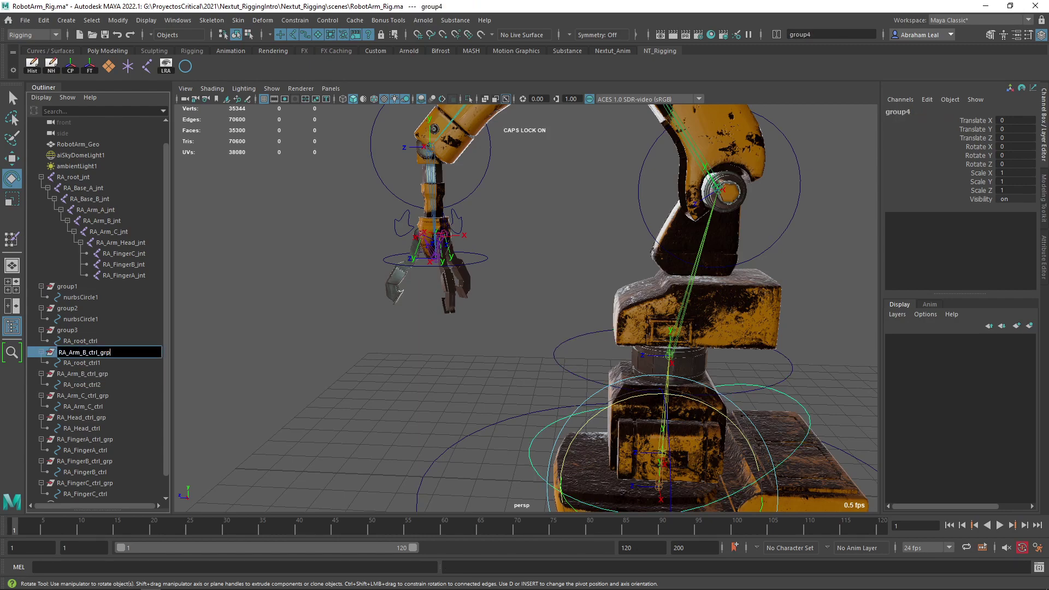
pyautogui.press('capslock')
pyautogui.click(88, 352)
pyautogui.press('BackSpace')
pyautogui.press('capslock')
pyautogui.write('A')
# Step: Rename the RA_root_ctrl1 curve inside RA_Arm_A_ctrl_grp as RA_Arm_A_ctrl
pyautogui.hotkey('ctrl', 'a')
pyautogui.doubleClick(94, 364)
pyautogui.hotkey('ctrl', 'v')
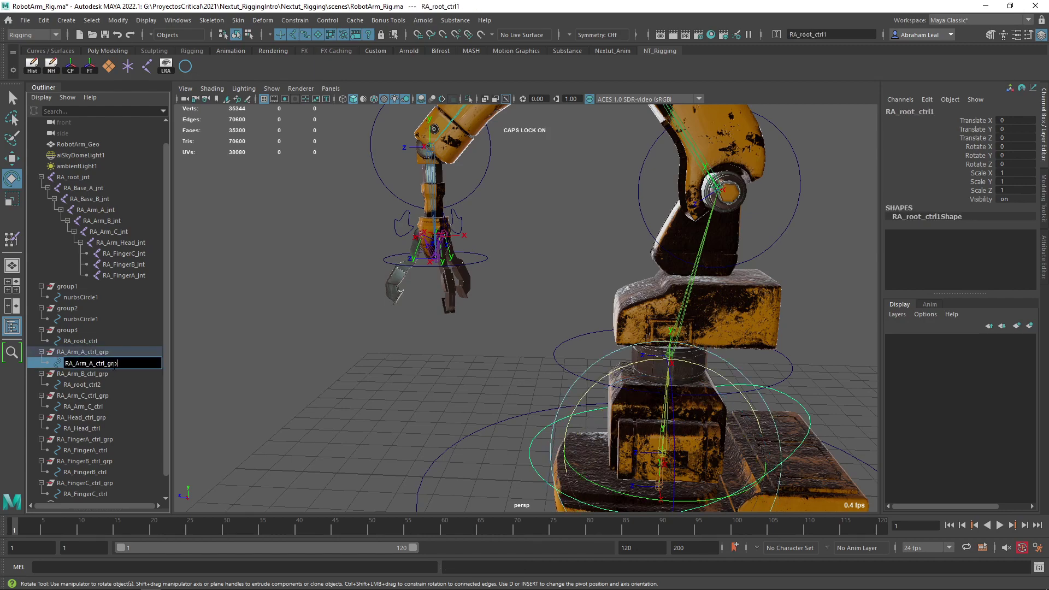
pyautogui.press('Return')
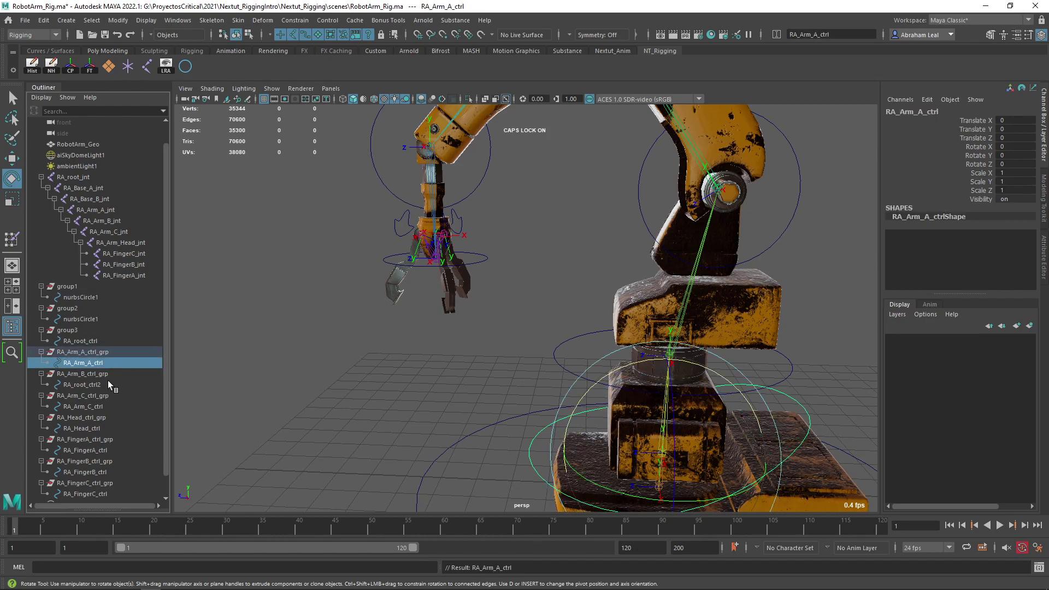
# Step: Rename the RA_root_ctrl2 curve inside RA_Arm_B_ctrl_grp as RA_Arm_B_ctrl
pyautogui.doubleClick(112, 375)
pyautogui.doubleClick(82, 385)
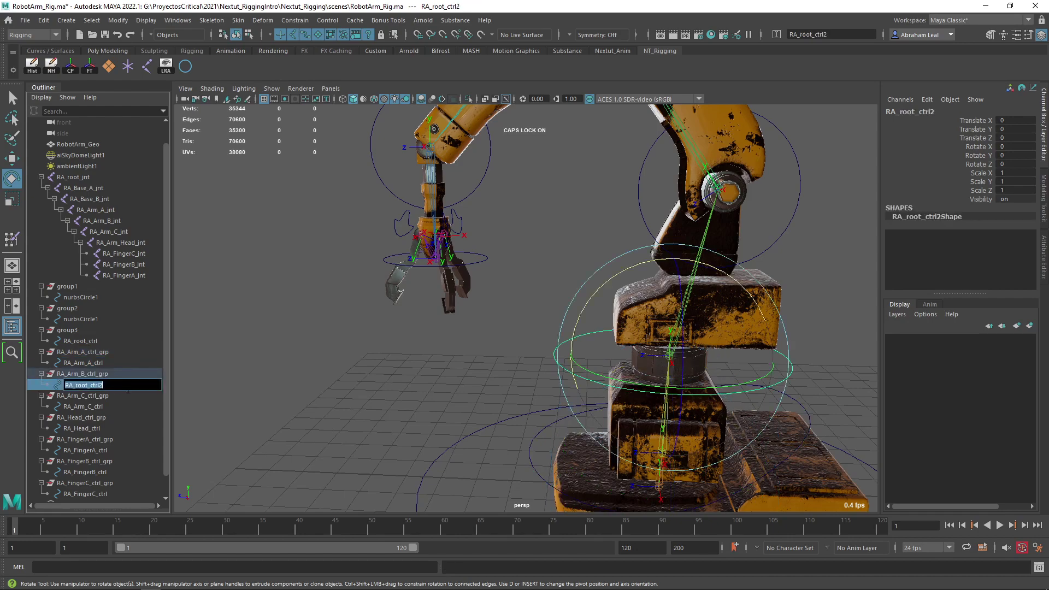
pyautogui.press('End')
pyautogui.press('BackSpace')
pyautogui.press('BackSpace')
pyautogui.press('BackSpace')
pyautogui.press('BackSpace')
pyautogui.hotkey('ctrl', 'v')
pyautogui.press('BackSpace')
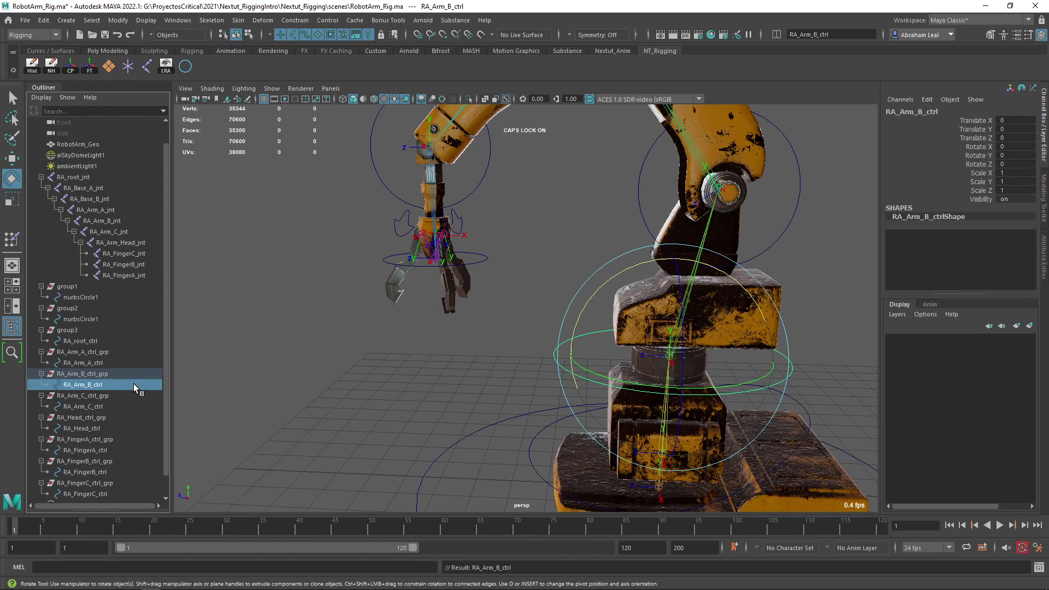
# Step: Select the control curves and groups one after another to check which part of the robot arm each belongs to
pyautogui.click(96, 342)
pyautogui.press('a')
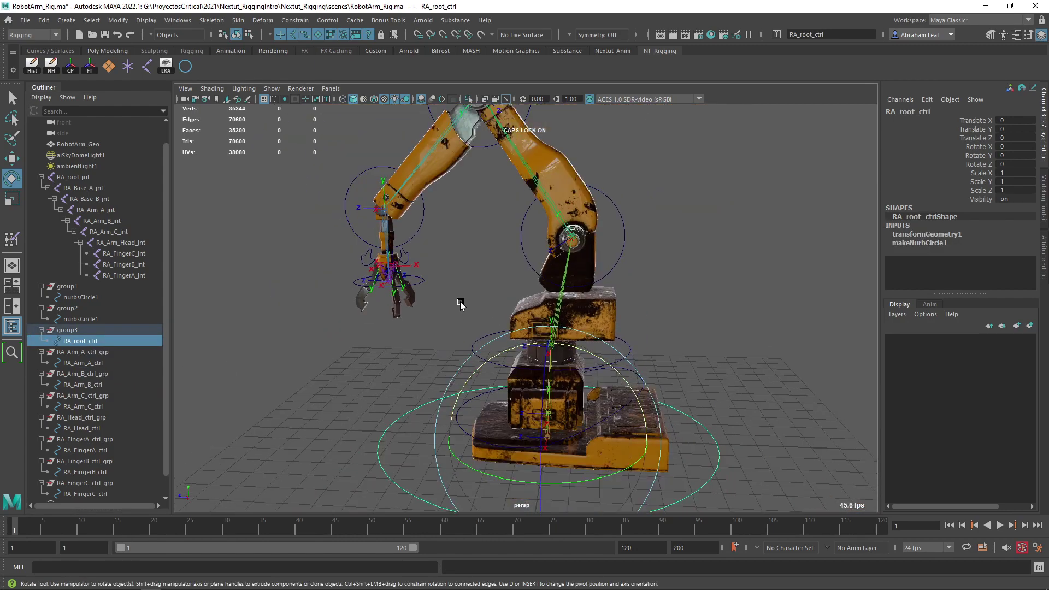
pyautogui.click(76, 330)
pyautogui.click(87, 340)
pyautogui.click(85, 332)
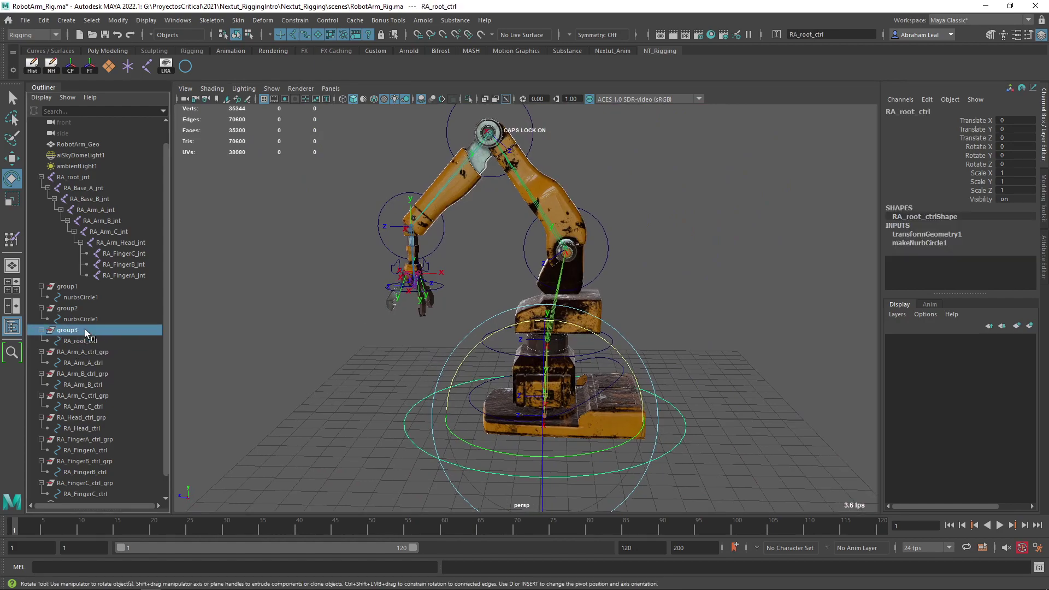
pyautogui.click(79, 319)
pyautogui.click(77, 296)
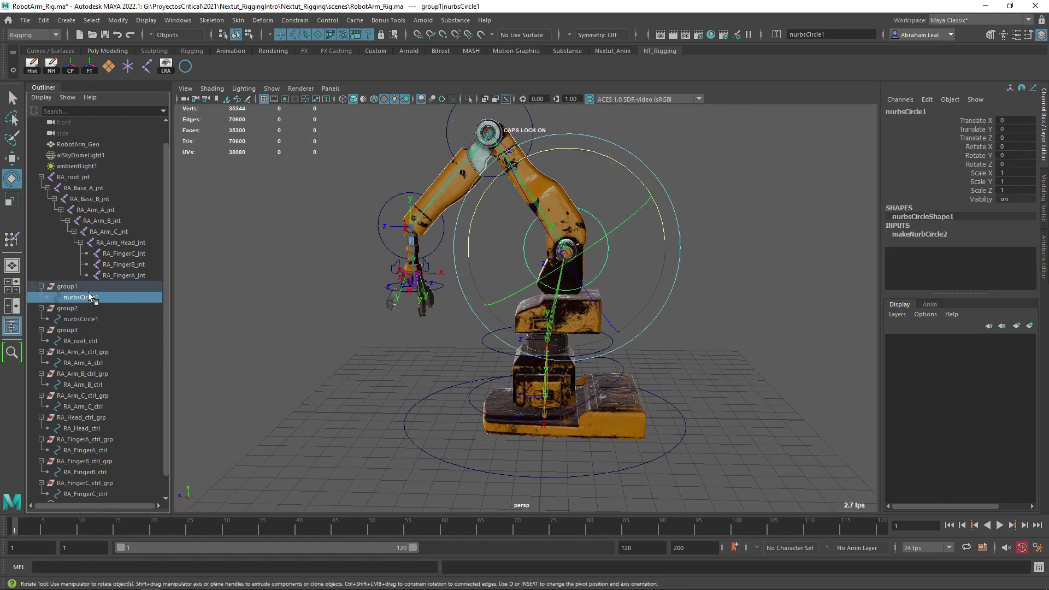
pyautogui.scroll(-1, 72, 399)
pyautogui.click(90, 395)
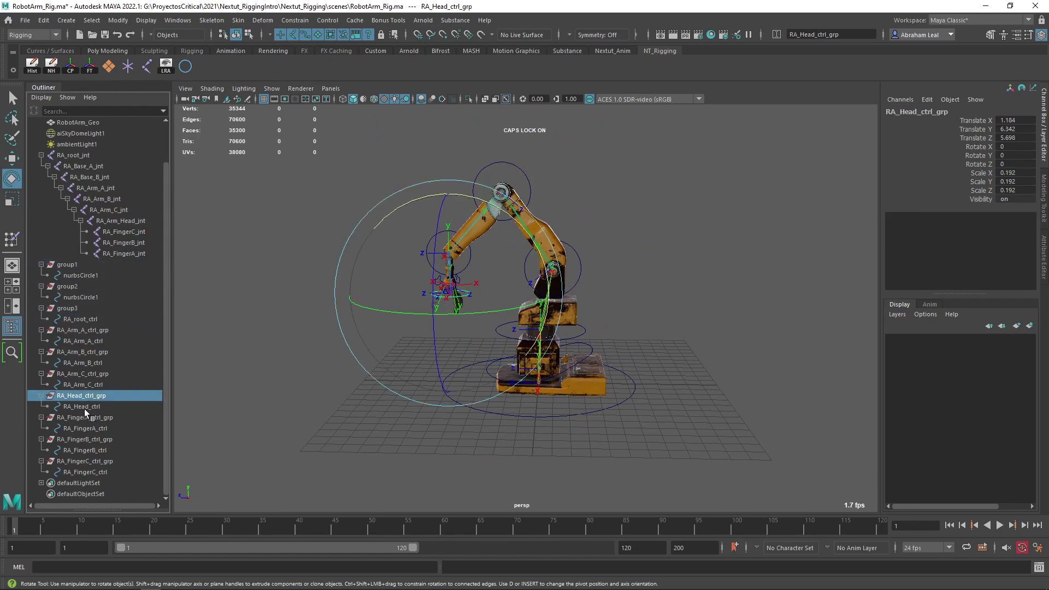
pyautogui.click(85, 408)
pyautogui.click(95, 418)
pyautogui.scroll(5, 332, 430)
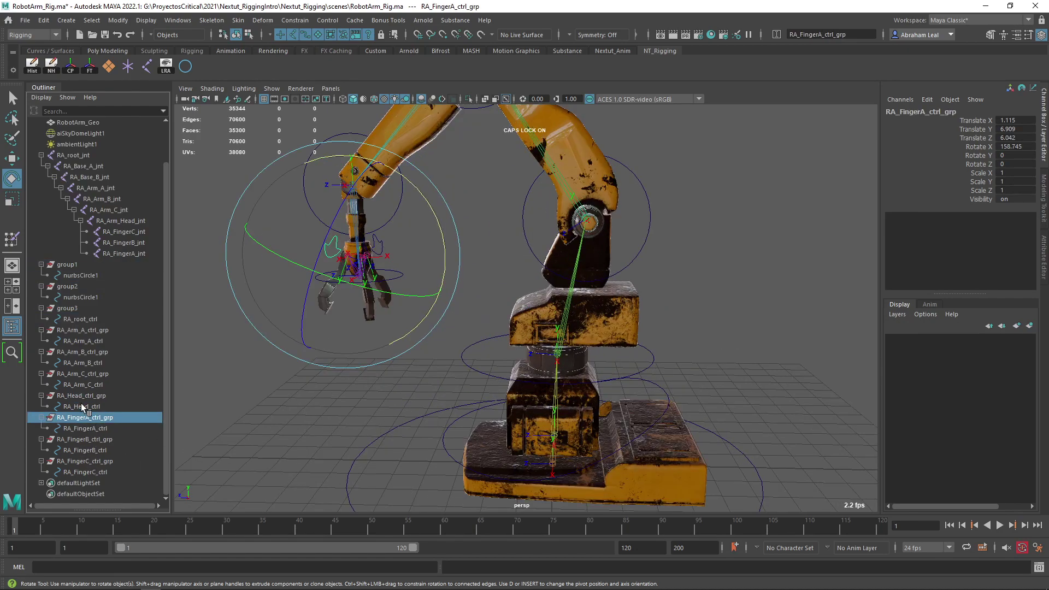
pyautogui.click(79, 398)
pyautogui.moveTo(79, 400); pyautogui.dragTo(80, 400)
pyautogui.click(85, 375)
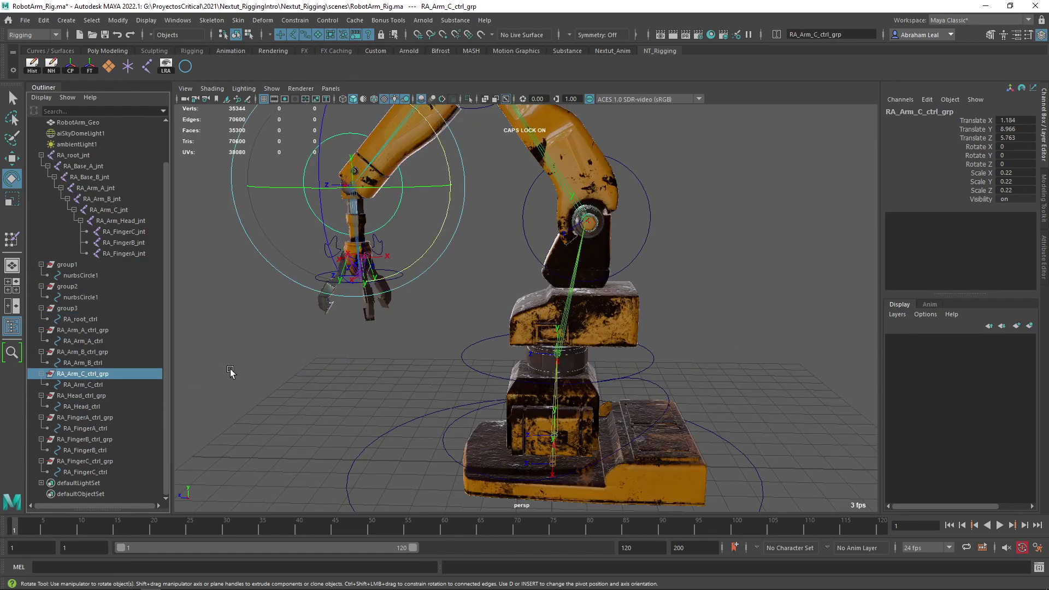
pyautogui.press('f')
# Step: Rename RA_Arm_B_ctrl_grp, the group of the upper base circle, as RA_Base_B_ctrl_grp
pyautogui.click(85, 352)
pyautogui.press('f')
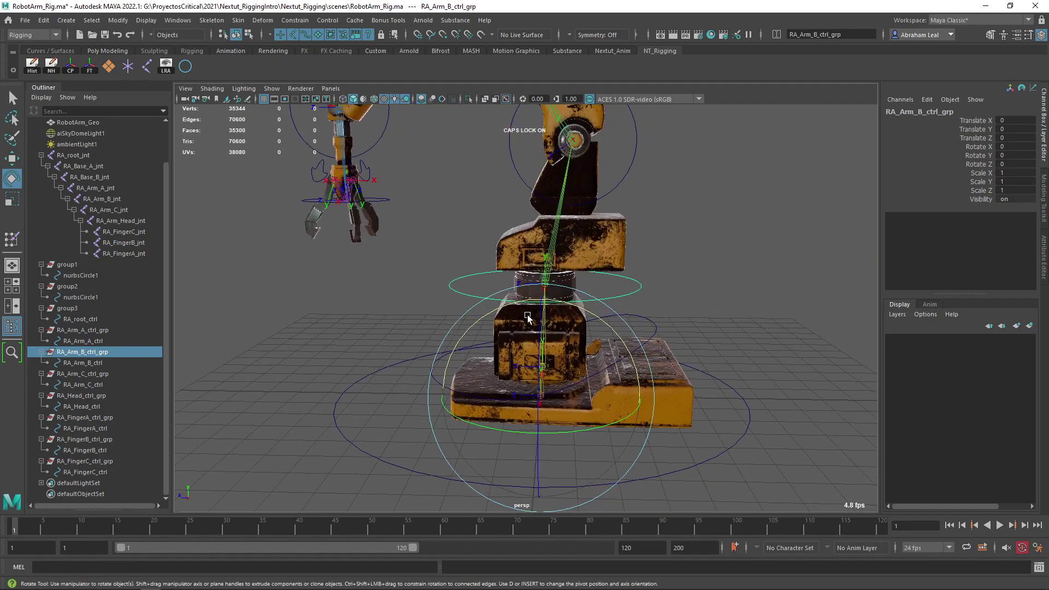
pyautogui.doubleClick(78, 354)
pyautogui.click(81, 352)
pyautogui.press('BackSpace')
pyautogui.press('BackSpace')
pyautogui.press('BackSpace')
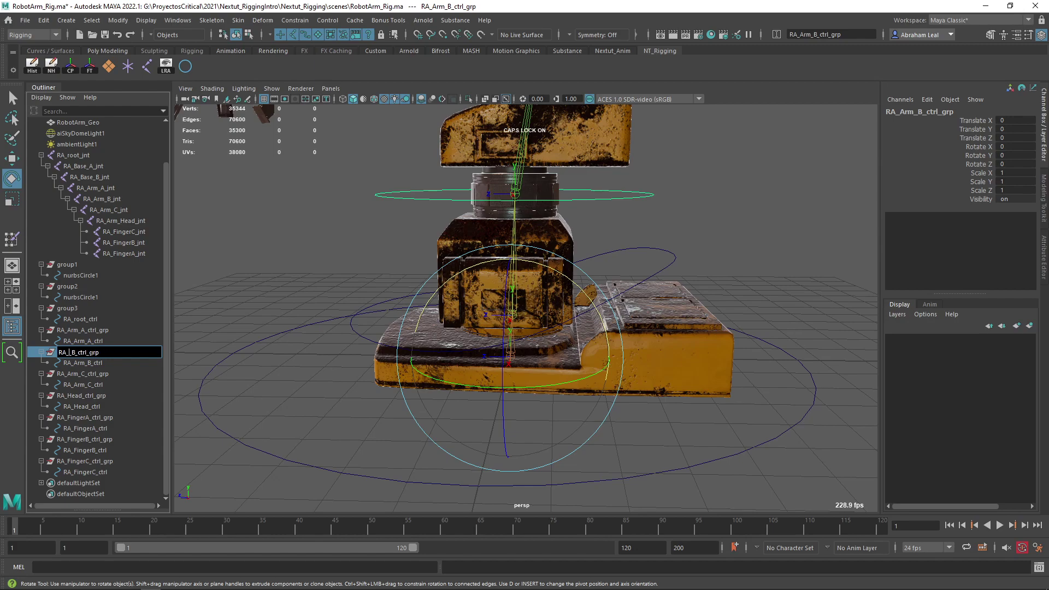
pyautogui.press('capslock')
pyautogui.press('capslock')
pyautogui.write('Base_')
# Step: Rename the RA_Arm_B_ctrl curve inside RA_Base_B_ctrl_grp as RA_Base_B_ctrl
pyautogui.press('Tab')
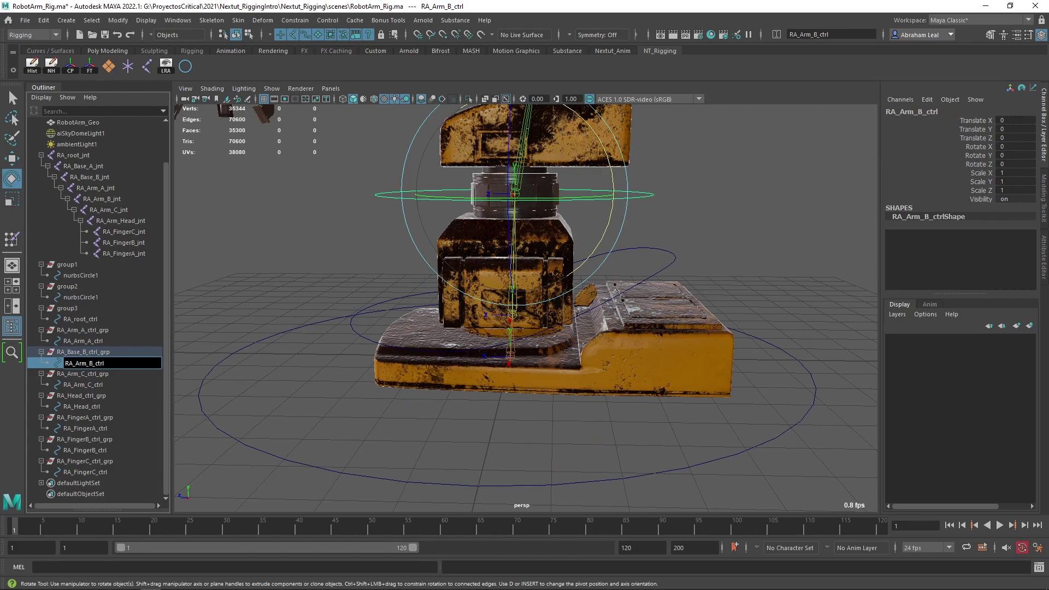
pyautogui.press('BackSpace')
pyautogui.press('BackSpace')
pyautogui.press('BackSpace')
pyautogui.write('Base')
pyautogui.press('Return')
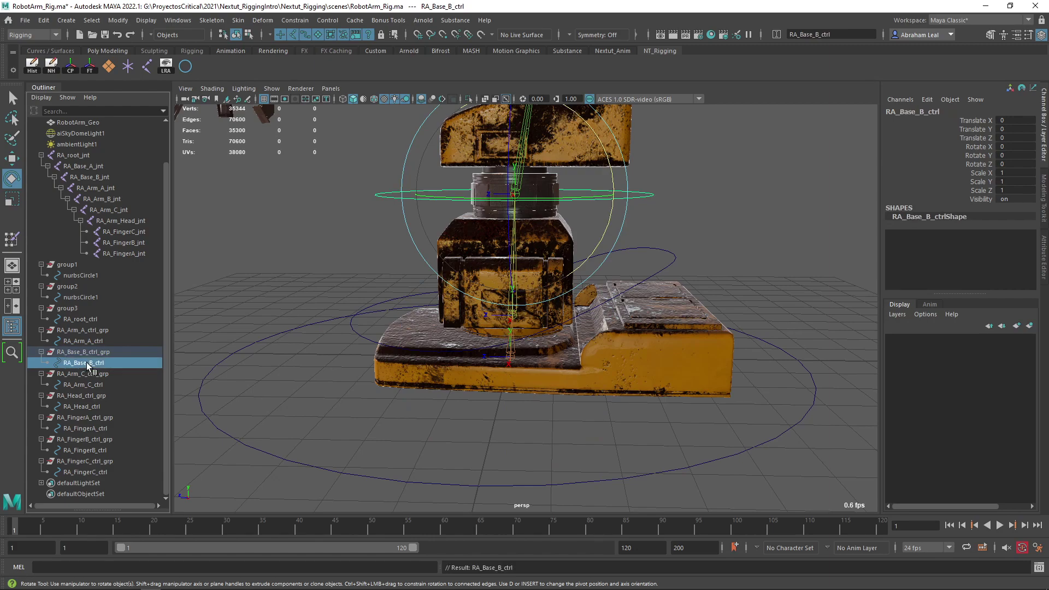
# Step: Rename the RA_Arm_A_ctrl curve around the base as RA_Base_A_ctrl and its group as RA_Base_A_ctrl_grp
pyautogui.click(79, 339)
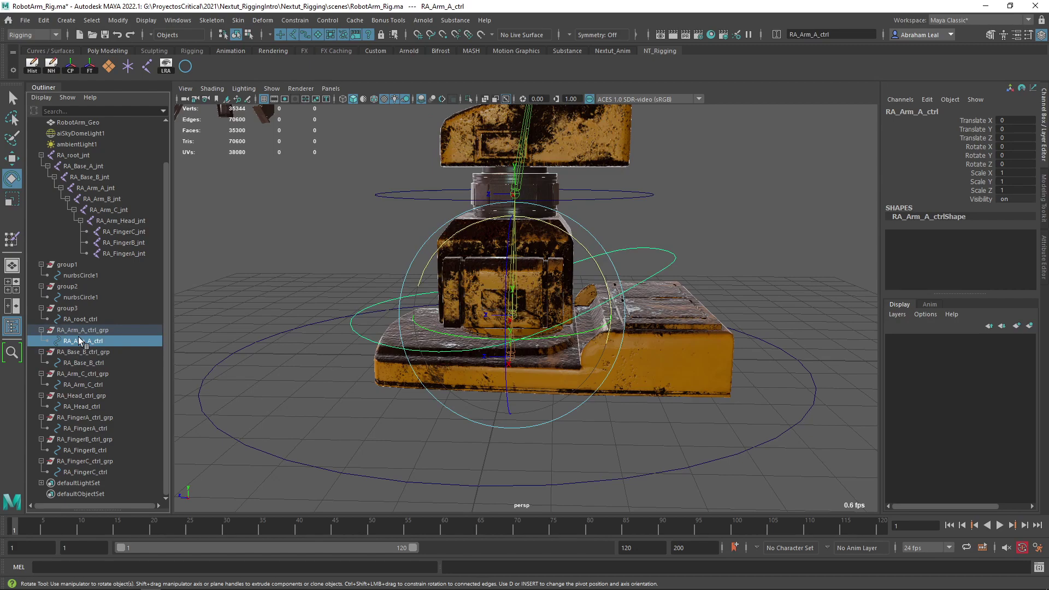
pyautogui.doubleClick(87, 341)
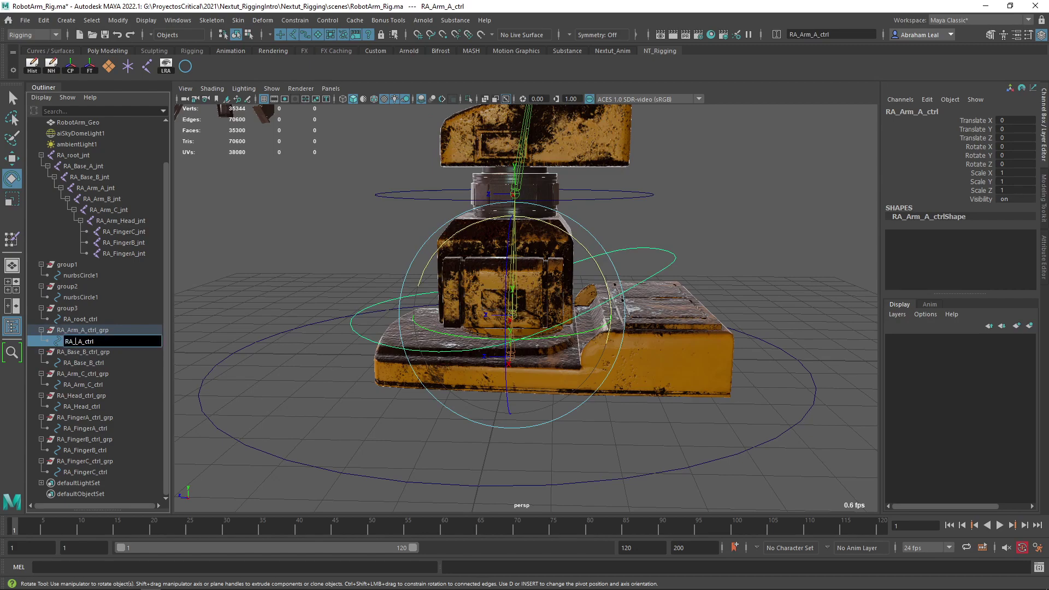
pyautogui.write('Base')
pyautogui.doubleClick(77, 332)
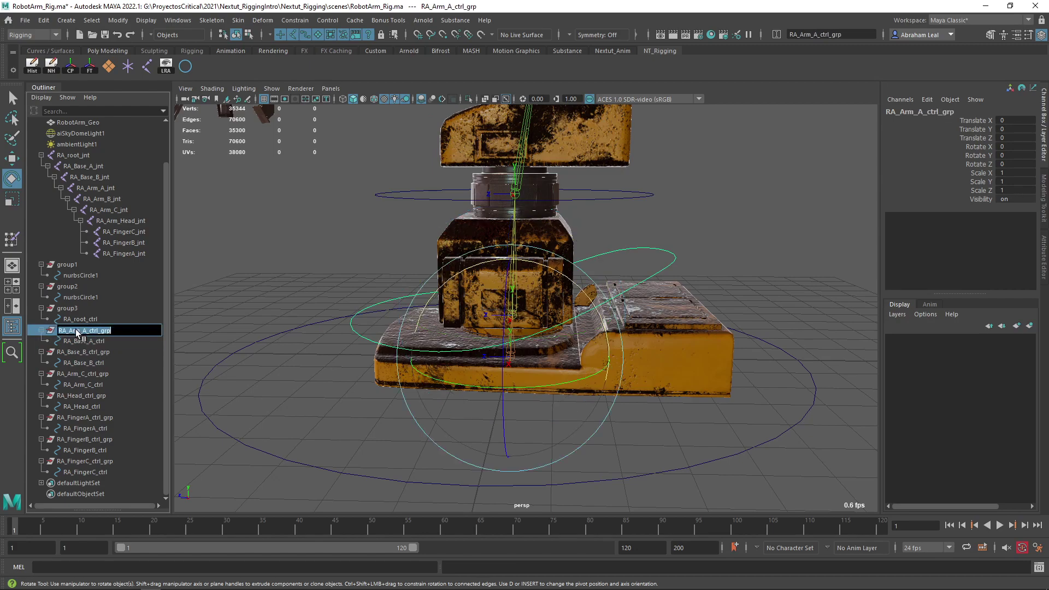
pyautogui.click(81, 330)
pyautogui.press('BackSpace')
pyautogui.press('BackSpace')
pyautogui.press('BackSpace')
pyautogui.write('Base_')
# Step: Rename group3, the parent of the RA_root_ctrl curve, as RA_root_ctrl_grp
pyautogui.click(91, 309)
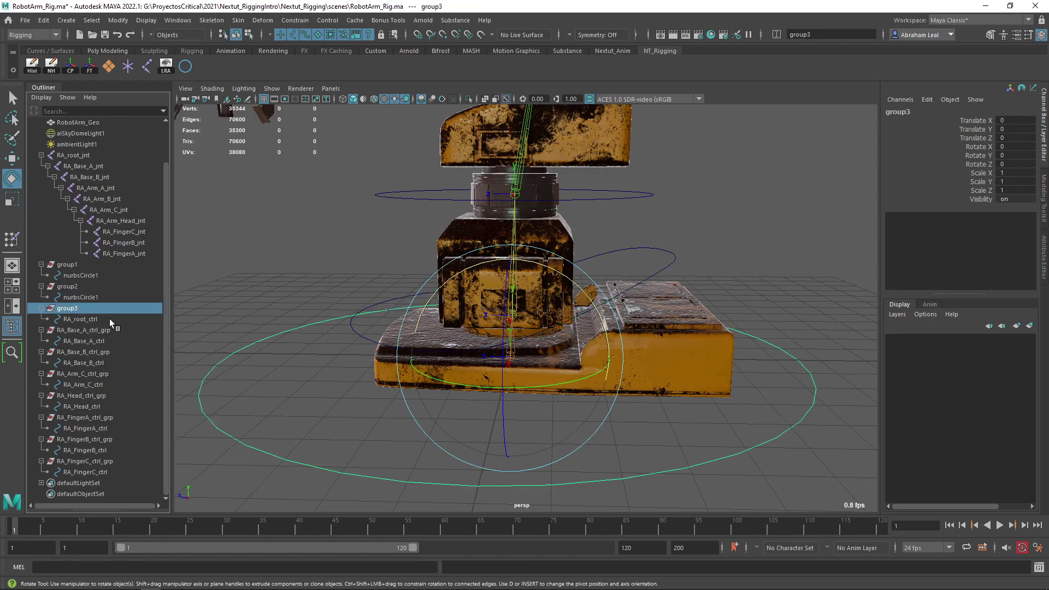
pyautogui.doubleClick(91, 309)
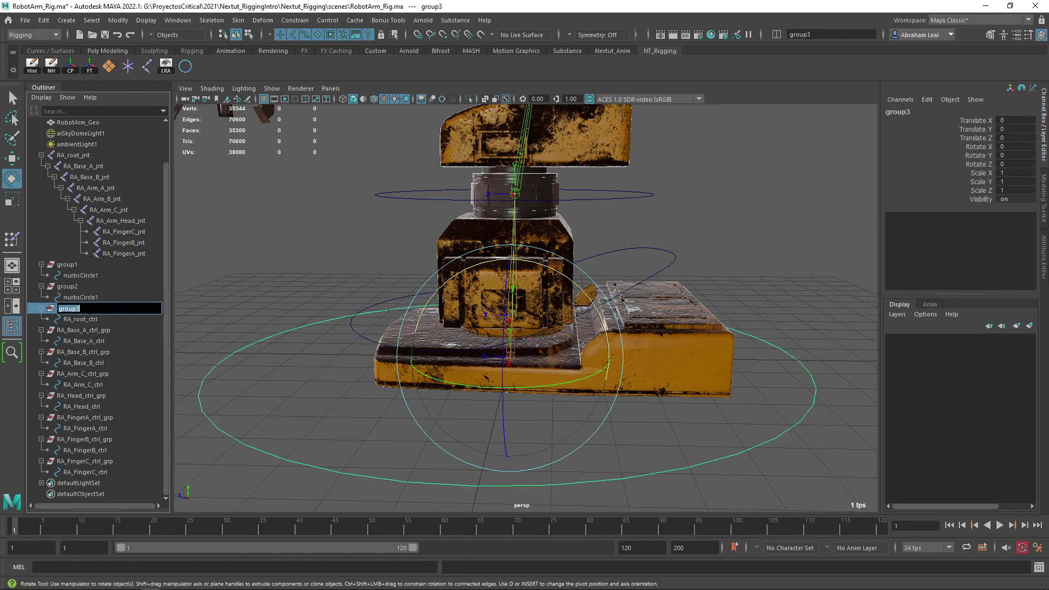
pyautogui.doubleClick(92, 321)
pyautogui.hotkey('ctrl', 'c')
pyautogui.doubleClick(91, 309)
pyautogui.hotkey('ctrl', 'v')
pyautogui.write('_grtp')
pyautogui.press('Return')
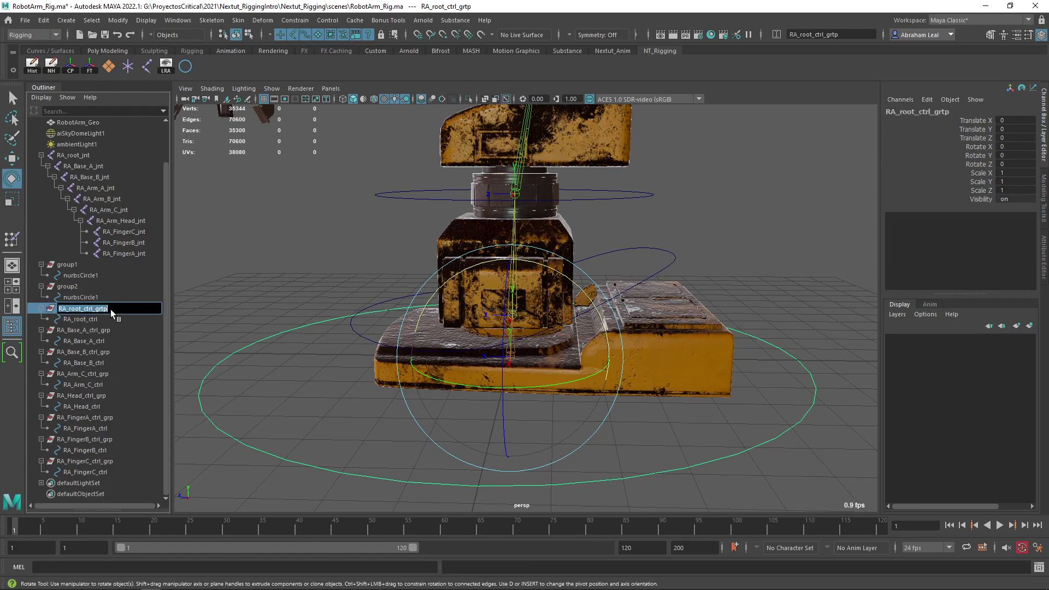
pyautogui.write('p')
pyautogui.press('Return')
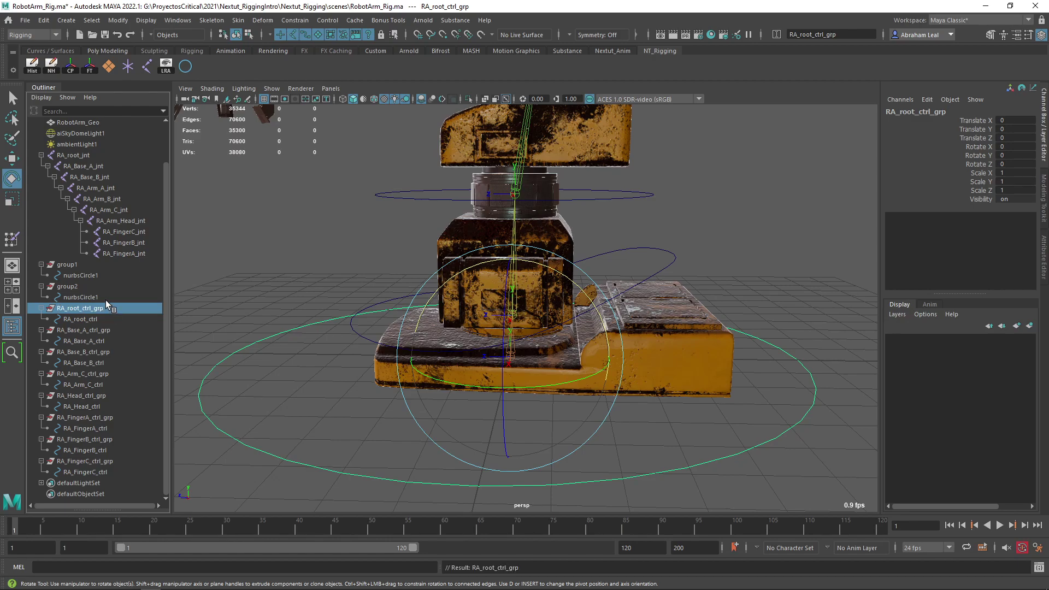
# Step: Rename group2, the group of the upper elbow circle, as RA_Arm_B_ctrl_grp, reusing the name of RA_Arm_C_ctrl_grp
pyautogui.click(106, 298)
pyautogui.press('f')
pyautogui.doubleClick(93, 376)
pyautogui.hotkey('ctrl', 'c')
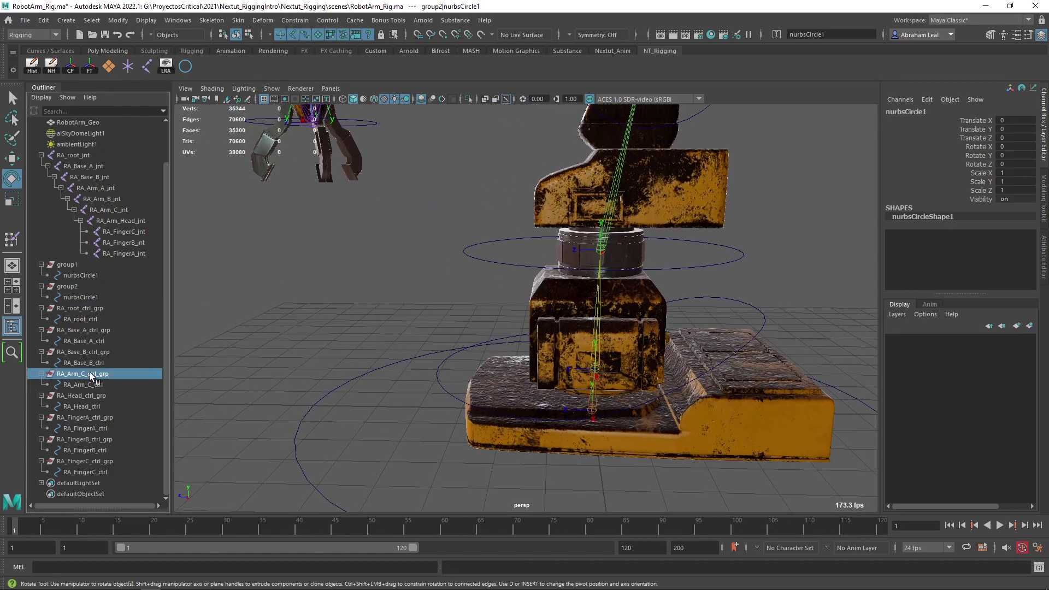
pyautogui.scroll(-3, 383, 266)
pyautogui.keyDown('alt'); pyautogui.moveTo(382, 264); pyautogui.dragTo(354, 385, button='middle'); pyautogui.keyUp('alt')
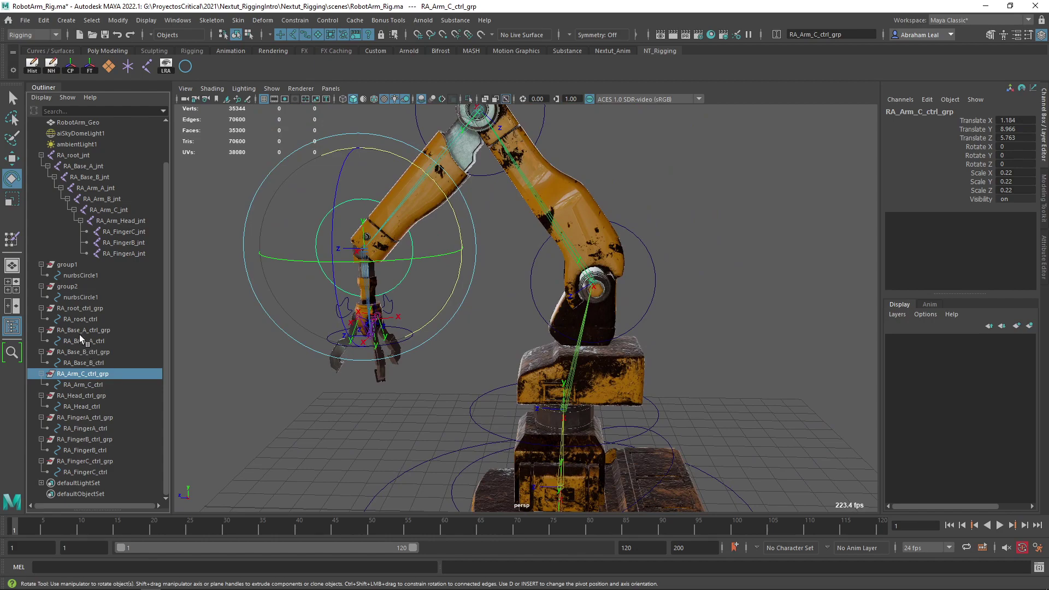
pyautogui.click(80, 286)
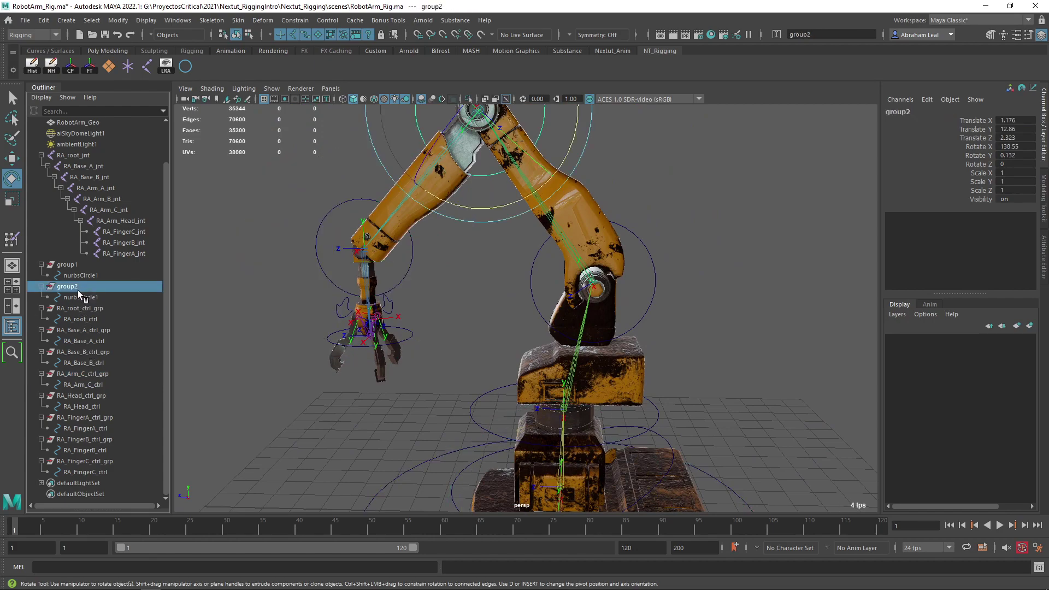
pyautogui.doubleClick(77, 291)
pyautogui.hotkey('ctrl', 'v')
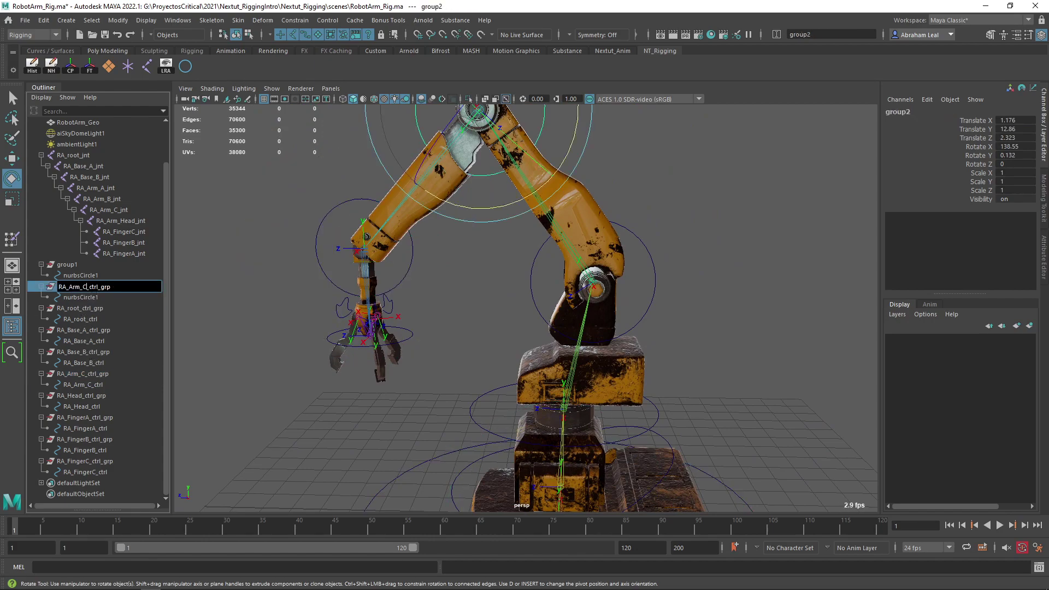
pyautogui.press('BackSpace')
pyautogui.press('capslock')
# Step: Rename group1, the group of the lower arm joint's circle, as RA_Arm_A_ctrl_grp
pyautogui.moveTo(114, 287); pyautogui.dragTo(50, 288)
pyautogui.hotkey('ctrl', 'c')
pyautogui.click(67, 265)
pyautogui.doubleClick(67, 265)
pyautogui.hotkey('ctrl', 'v')
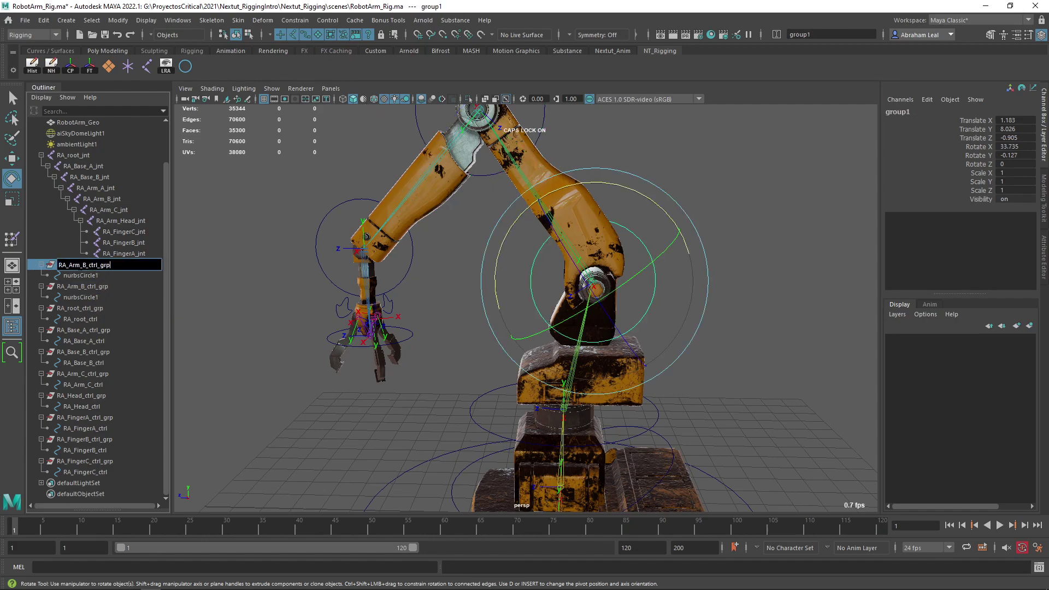
pyautogui.press('BackSpace')
pyautogui.write('A')
pyautogui.press('Return')
# Step: Rename the nurbsCircle1 curve inside RA_Arm_A_ctrl_grp as RA_Arm_A_ctrl
pyautogui.hotkey('ctrl', 'c')
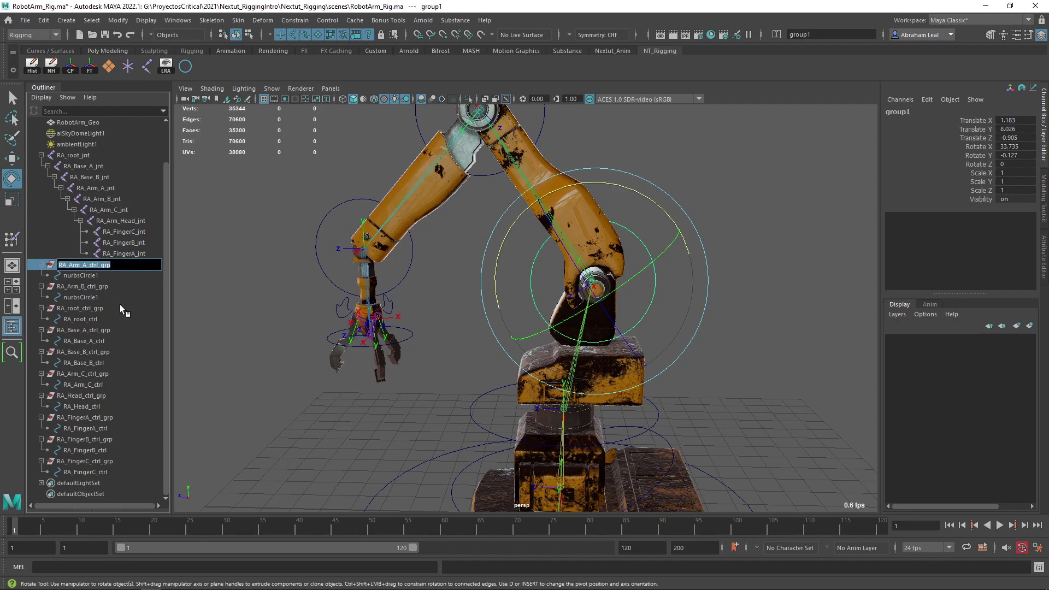
pyautogui.doubleClick(106, 278)
pyautogui.hotkey('ctrl', 'v')
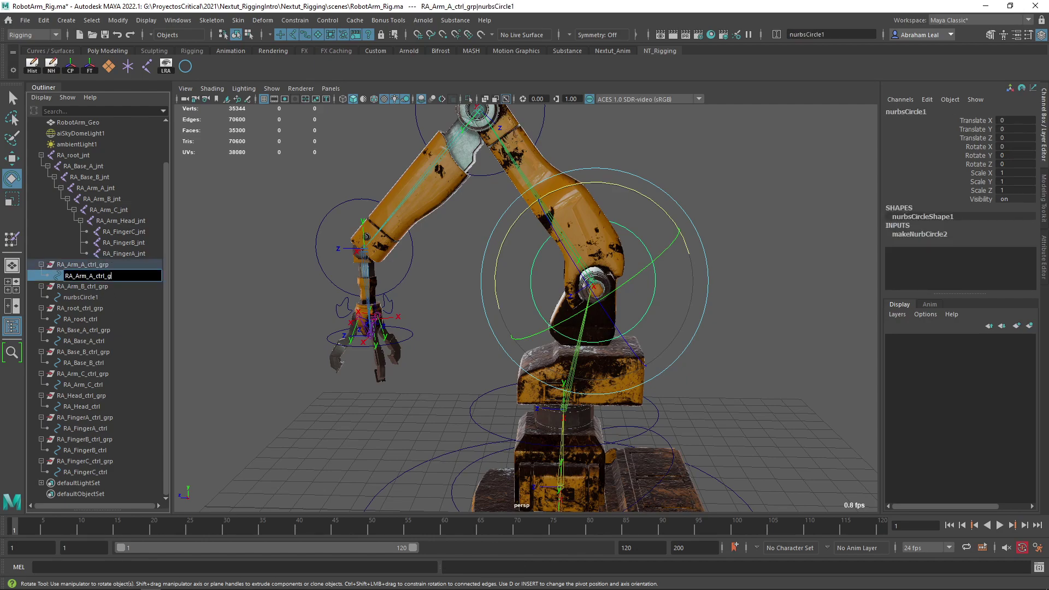
pyautogui.press('BackSpace')
pyautogui.press('BackSpace')
pyautogui.press('Return')
# Step: Rename the nurbsCircle1 curve inside RA_Arm_B_ctrl_grp as RA_Arm_B_ctrl
pyautogui.doubleClick(111, 287)
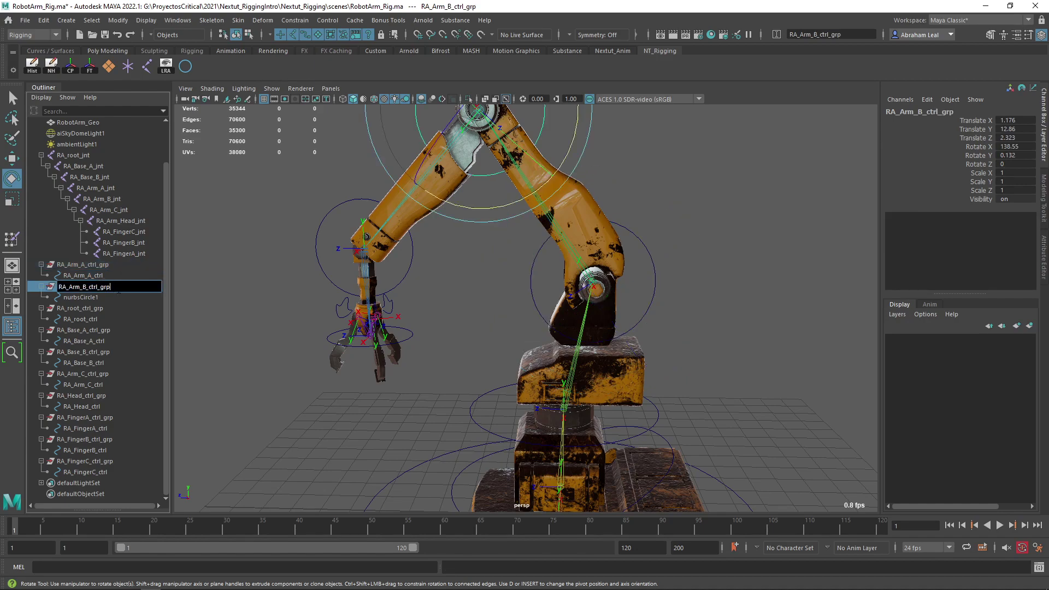
pyautogui.moveTo(56, 287); pyautogui.dragTo(110, 287)
pyautogui.hotkey('ctrl', 'c')
pyautogui.doubleClick(118, 299)
pyautogui.hotkey('ctrl', 'v')
pyautogui.press('Return')
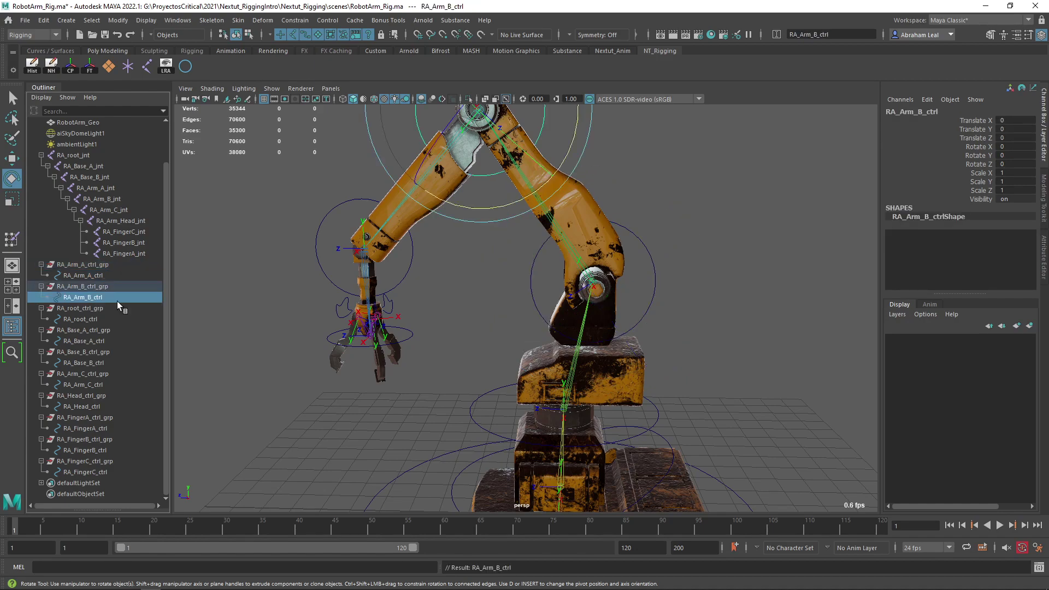
# Step: Try moving the RA_root_ctrl circle at the robot's base along Z, and undo the move
pyautogui.click(176, 297)
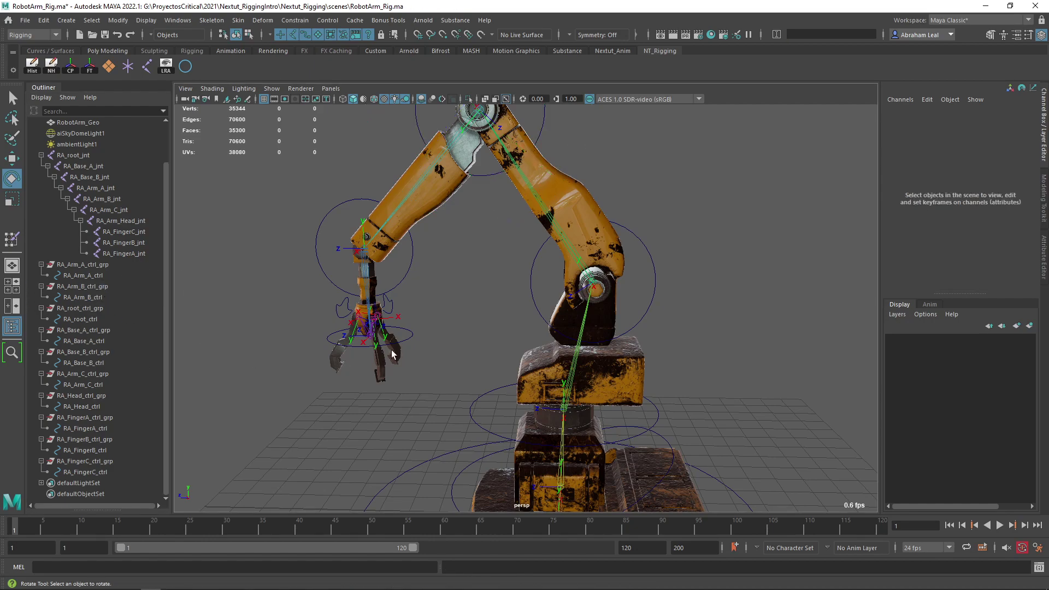
pyautogui.scroll(-5, 392, 354)
pyautogui.keyDown('alt'); pyautogui.moveTo(476, 345); pyautogui.dragTo(438, 279); pyautogui.keyUp('alt')
pyautogui.scroll(5, 477, 307)
pyautogui.scroll(-5, 508, 307)
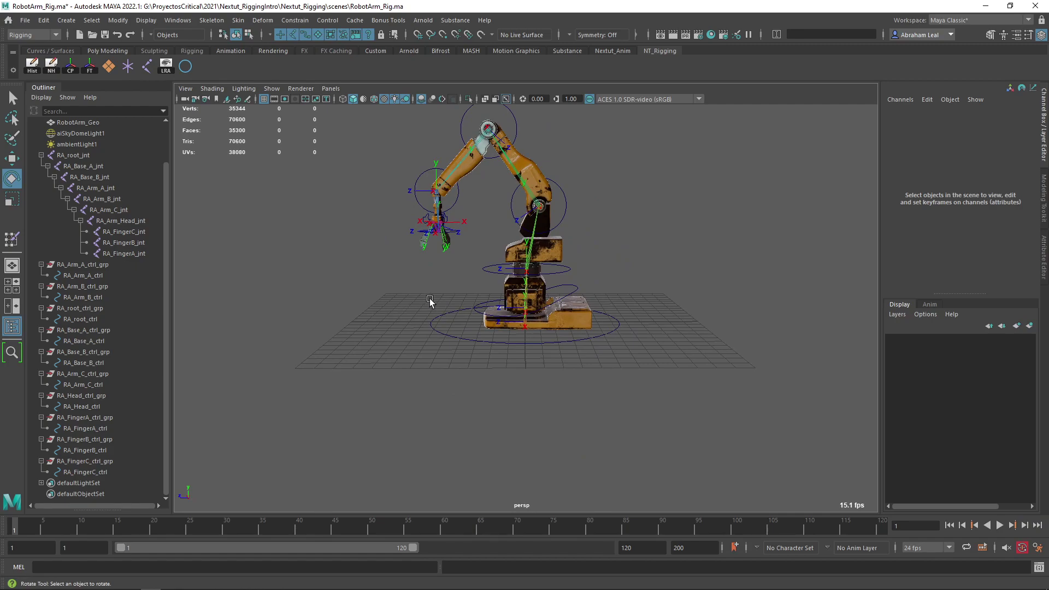
pyautogui.scroll(2, 430, 300)
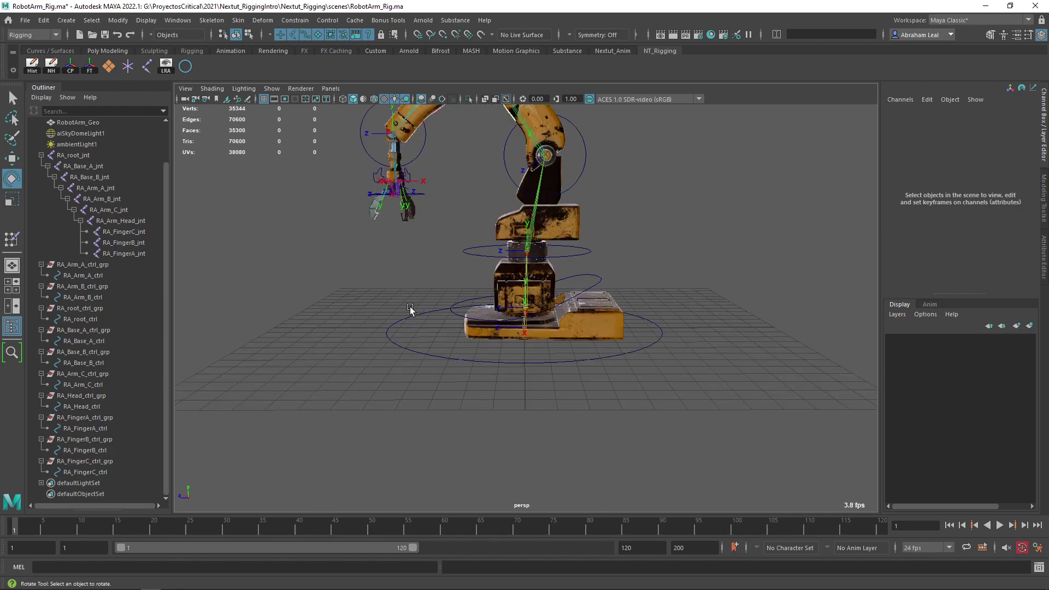
pyautogui.moveTo(423, 329); pyautogui.dragTo(367, 379)
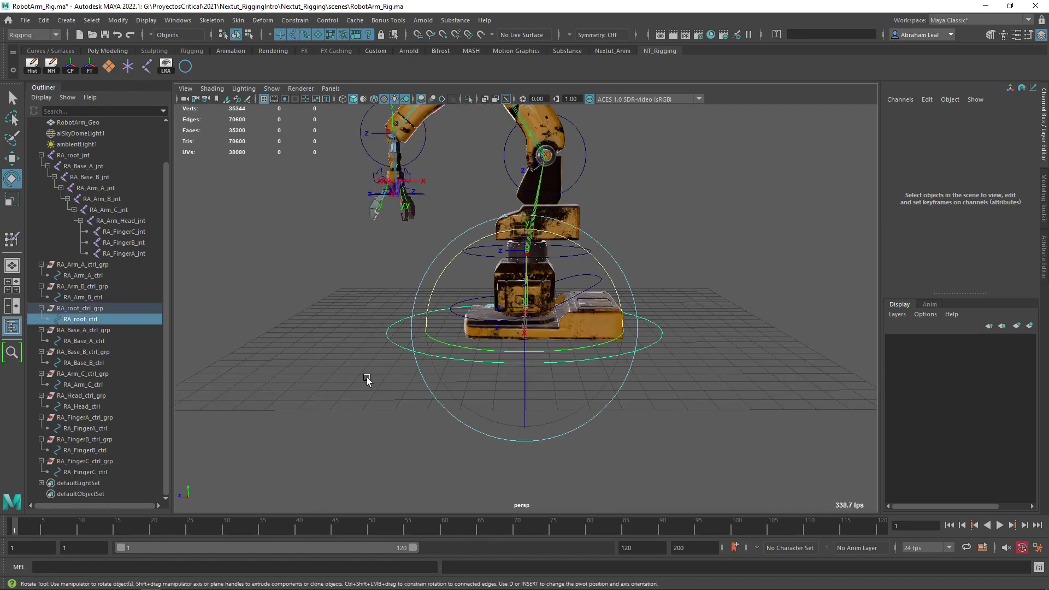
pyautogui.press('w')
pyautogui.moveTo(458, 327); pyautogui.dragTo(475, 326)
pyautogui.hotkey('ctrl', 'z')
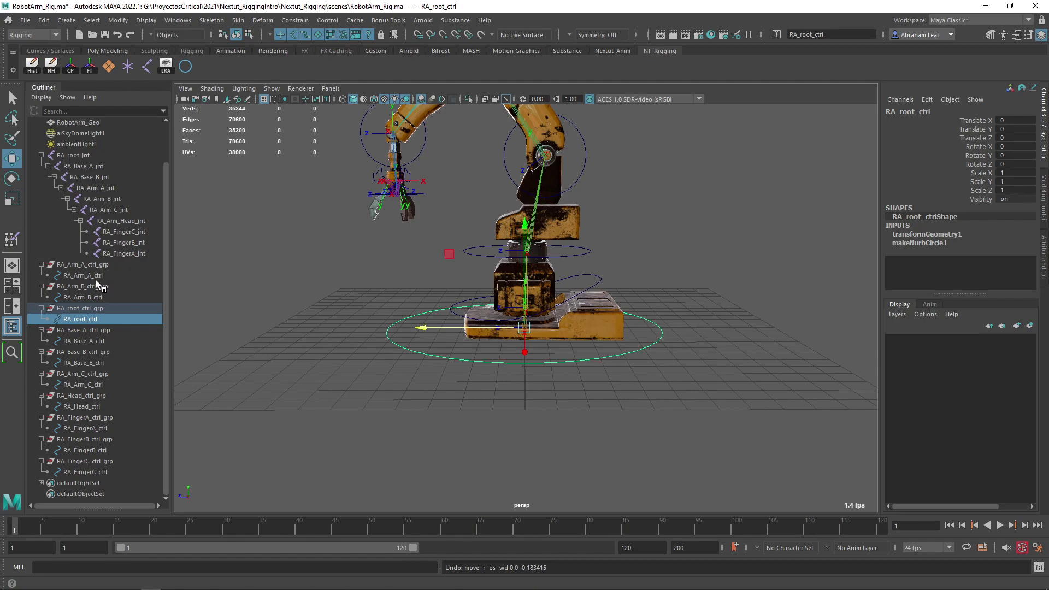
# Step: Parent RA_FingerA_ctrl_grp, RA_FingerB_ctrl_grp and RA_FingerC_ctrl_grp under the RA_Head_ctrl curve
pyautogui.click(90, 462)
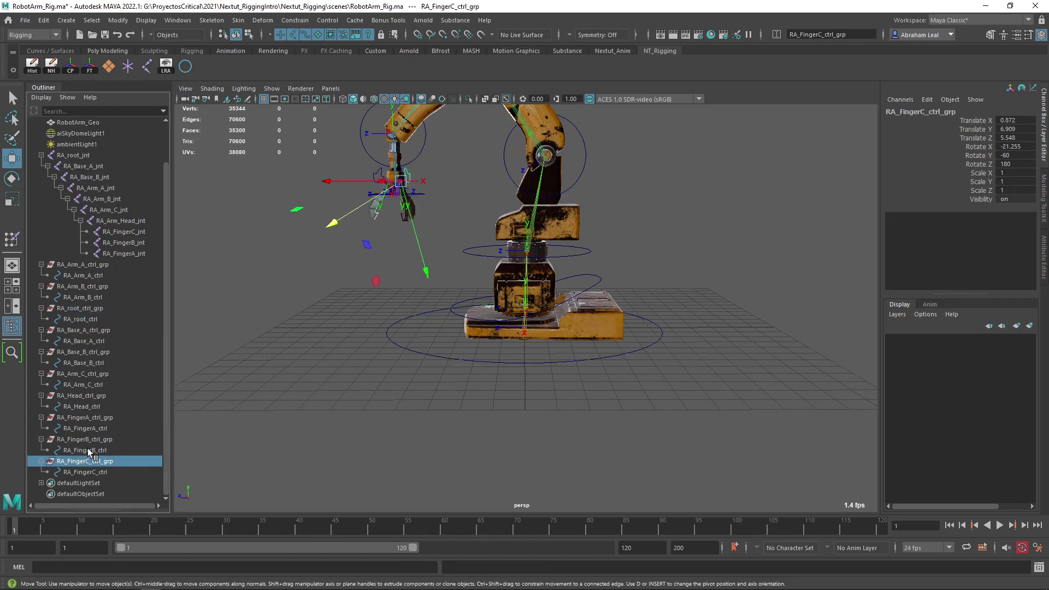
pyautogui.keyDown('ctrl'); pyautogui.click(89, 440); pyautogui.keyUp('ctrl')
pyautogui.keyDown('ctrl'); pyautogui.click(87, 417); pyautogui.keyUp('ctrl')
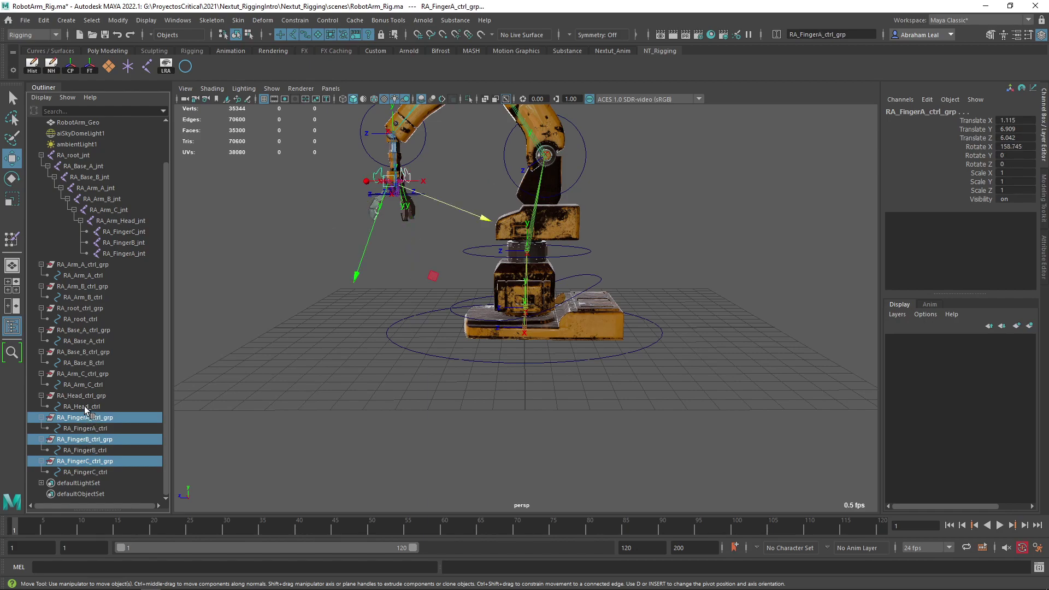
pyautogui.keyDown('ctrl'); pyautogui.click(85, 406); pyautogui.keyUp('ctrl')
pyautogui.press('p')
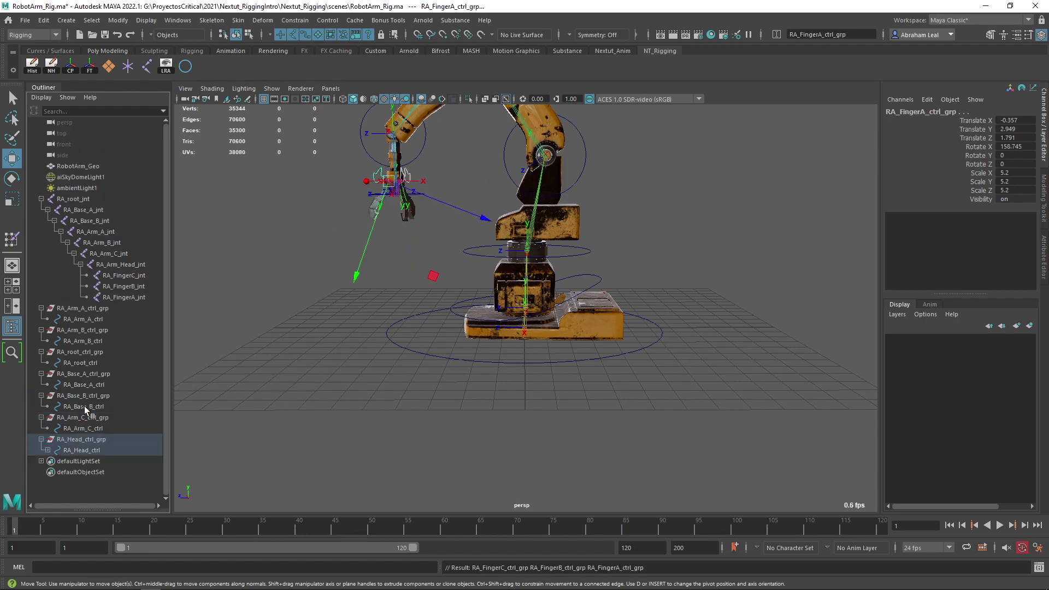
# Step: Test-rotate RA_Head_ctrl with its nested finger controls, and undo the rotation
pyautogui.click(48, 450)
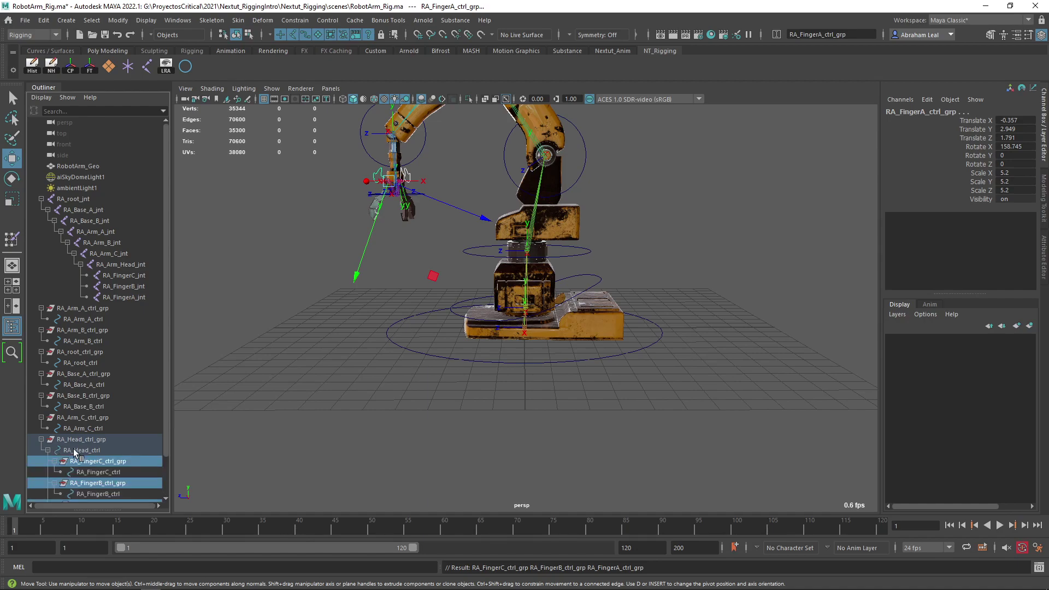
pyautogui.click(80, 450)
pyautogui.press('f')
pyautogui.press('e')
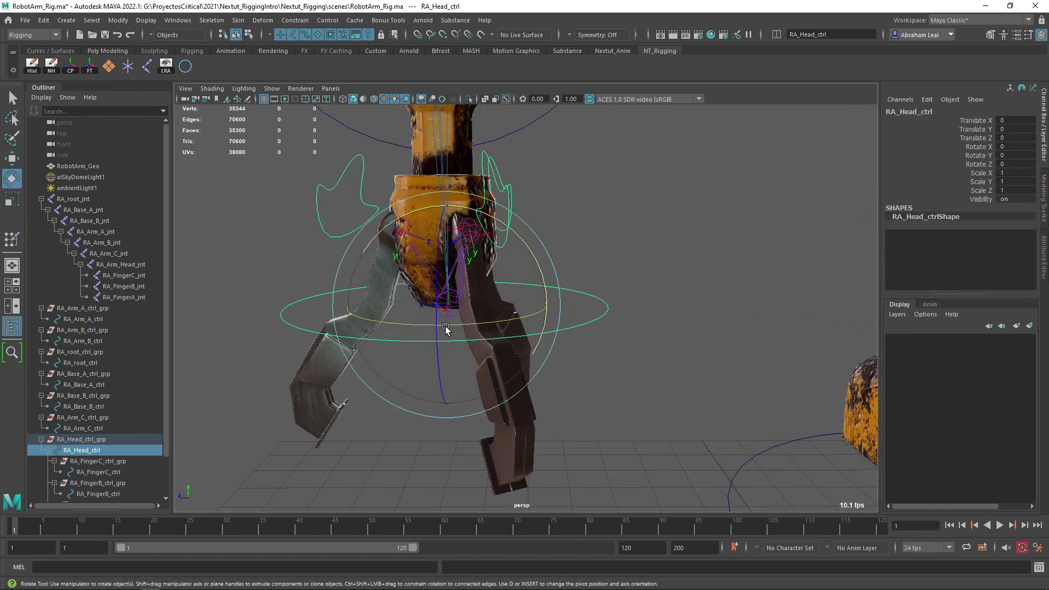
pyautogui.moveTo(446, 327); pyautogui.dragTo(487, 312)
pyautogui.hotkey('ctrl', 'z')
# Step: Parent RA_Head_ctrl_grp under the RA_Arm_C_ctrl curve
pyautogui.click(77, 439)
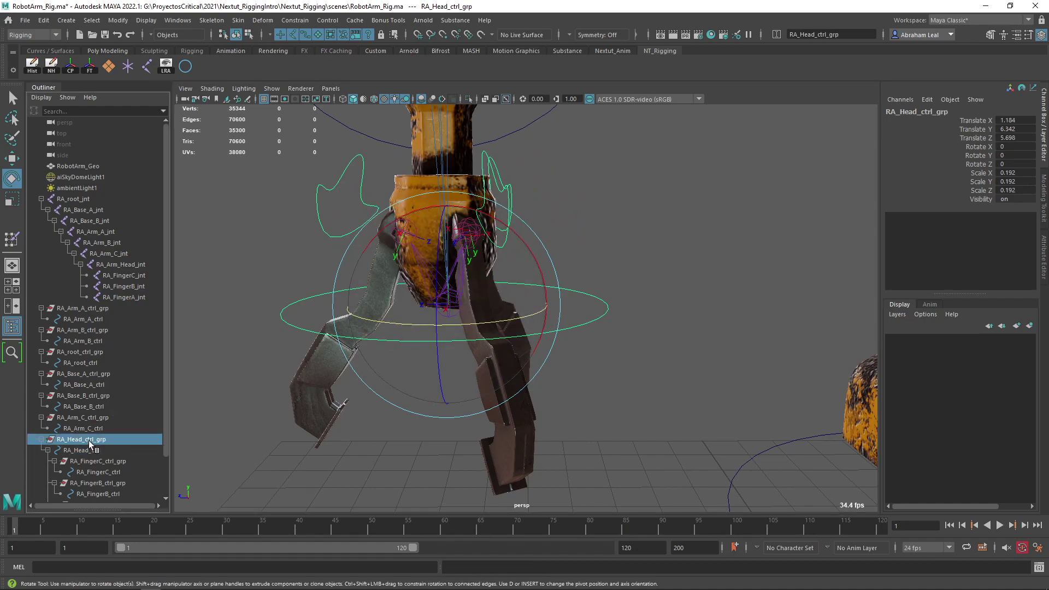
pyautogui.keyDown('ctrl'); pyautogui.click(92, 429); pyautogui.keyUp('ctrl')
pyautogui.press('p')
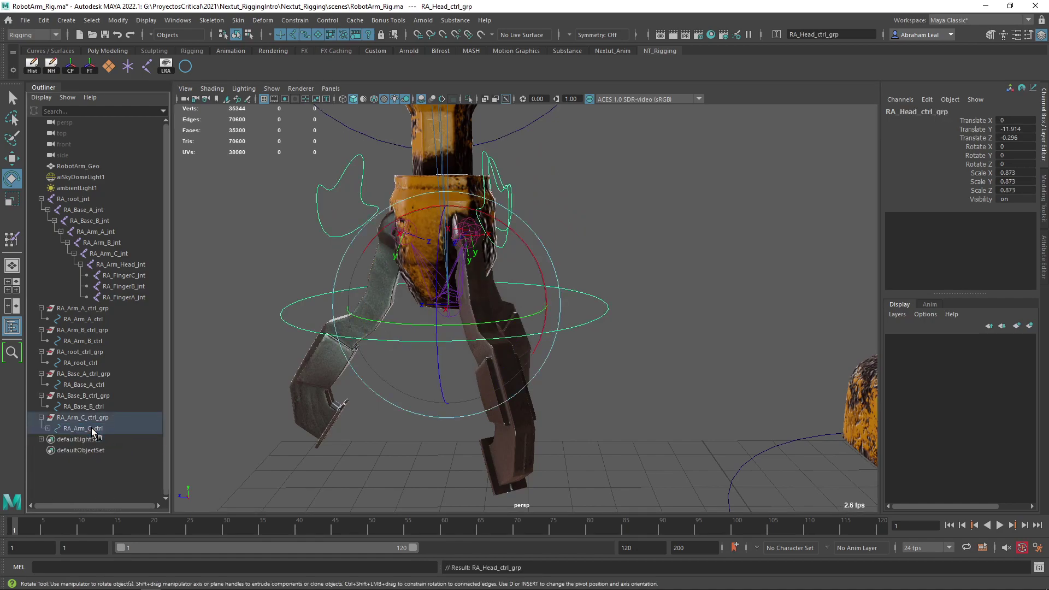
# Step: Try to nest RA_Arm_C_ctrl_grp, RA_Base_B_ctrl_grp and RA_Base_A_ctrl_grp as a chain through RA_Base_B_ctrl and RA_Base_A_ctrl under RA_root_ctrl
pyautogui.click(87, 418)
pyautogui.keyDown('ctrl'); pyautogui.click(86, 406); pyautogui.keyUp('ctrl')
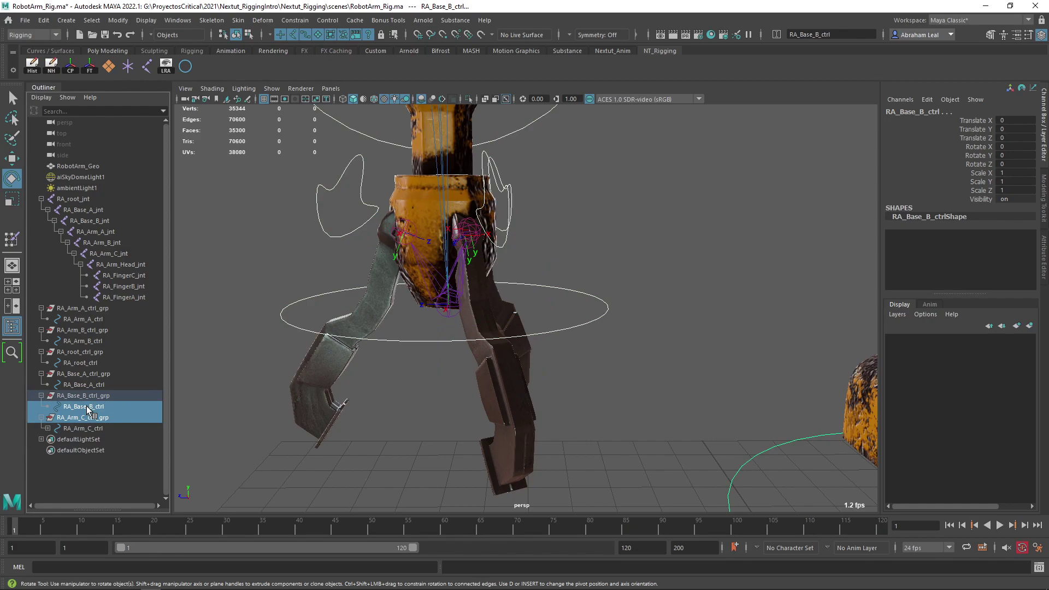
pyautogui.press('p')
pyautogui.click(87, 397)
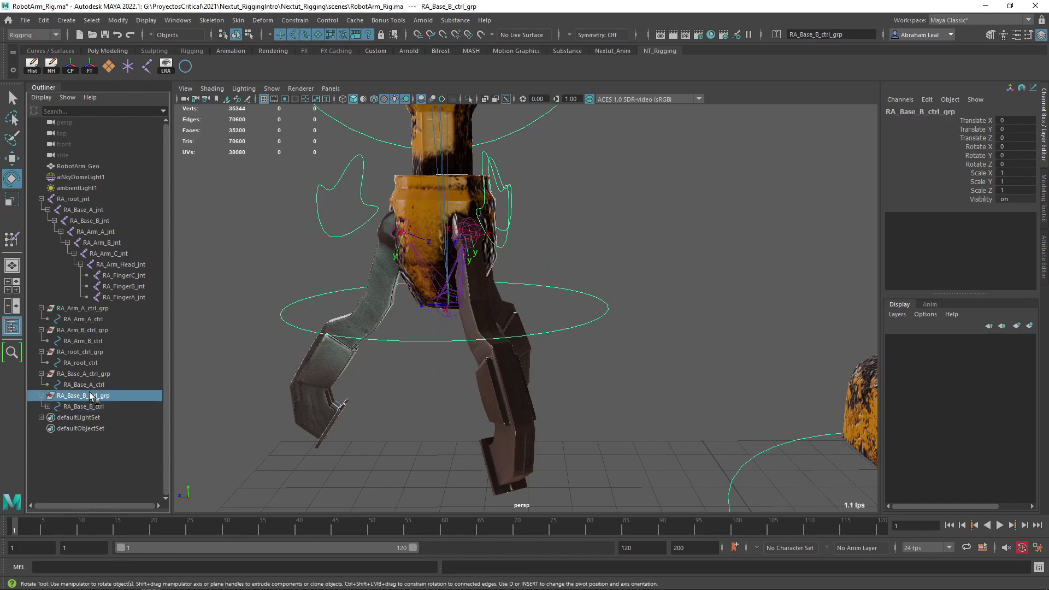
pyautogui.keyDown('ctrl'); pyautogui.click(83, 386); pyautogui.keyUp('ctrl')
pyautogui.press('p')
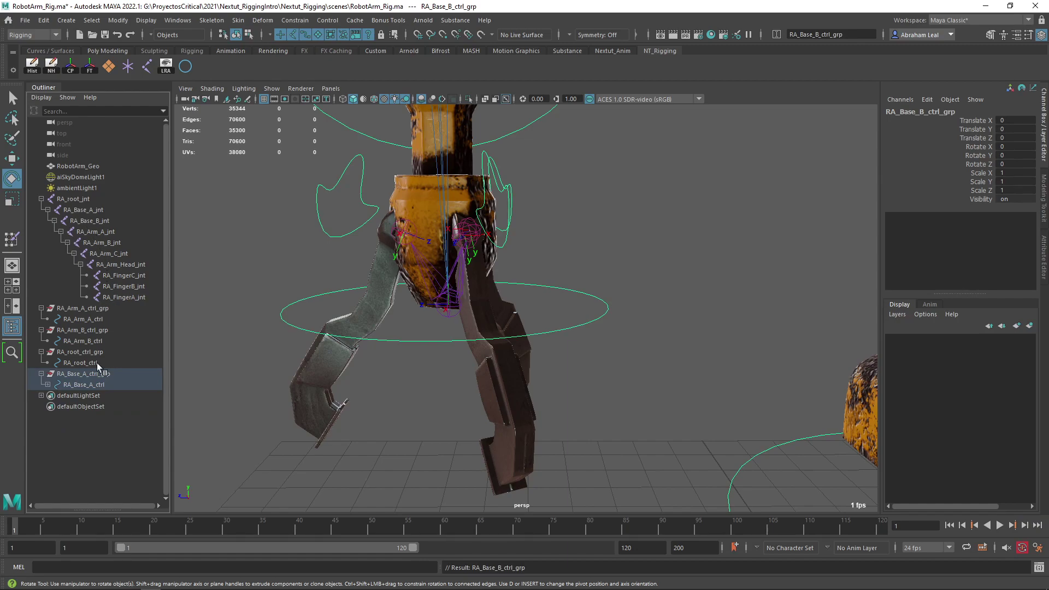
pyautogui.click(79, 376)
pyautogui.keyDown('ctrl'); pyautogui.click(81, 363); pyautogui.keyUp('ctrl')
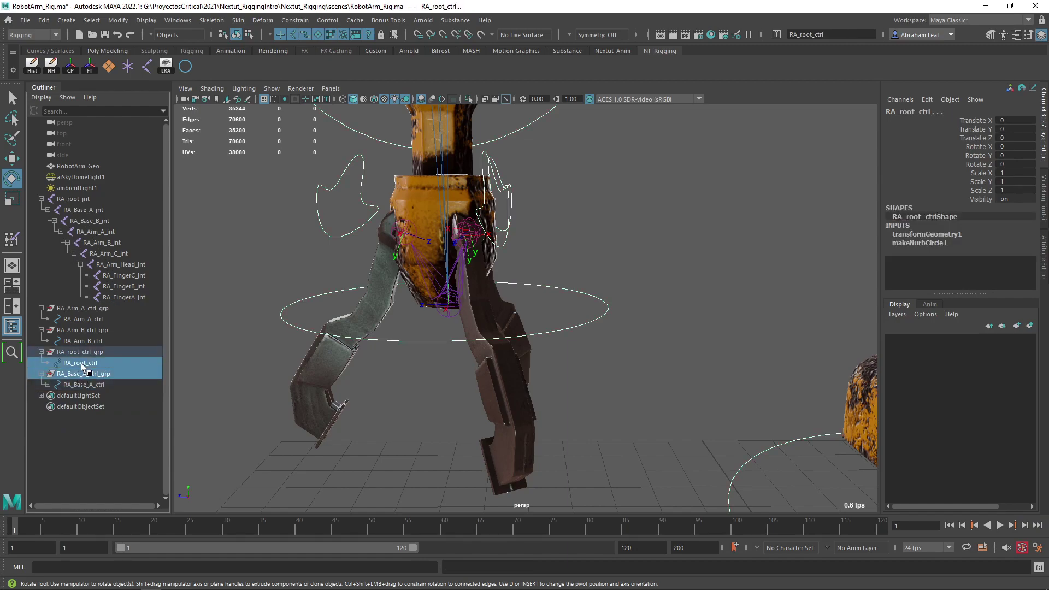
pyautogui.press('p')
# Step: Undo the parenting of the Arm_C, Base_B and Base_A control groups
pyautogui.hotkey('ctrl', 'z')
pyautogui.hotkey('ctrl', 'z')
pyautogui.hotkey('ctrl', 'z')
pyautogui.hotkey('ctrl', 'z')
pyautogui.hotkey('ctrl', 'z')
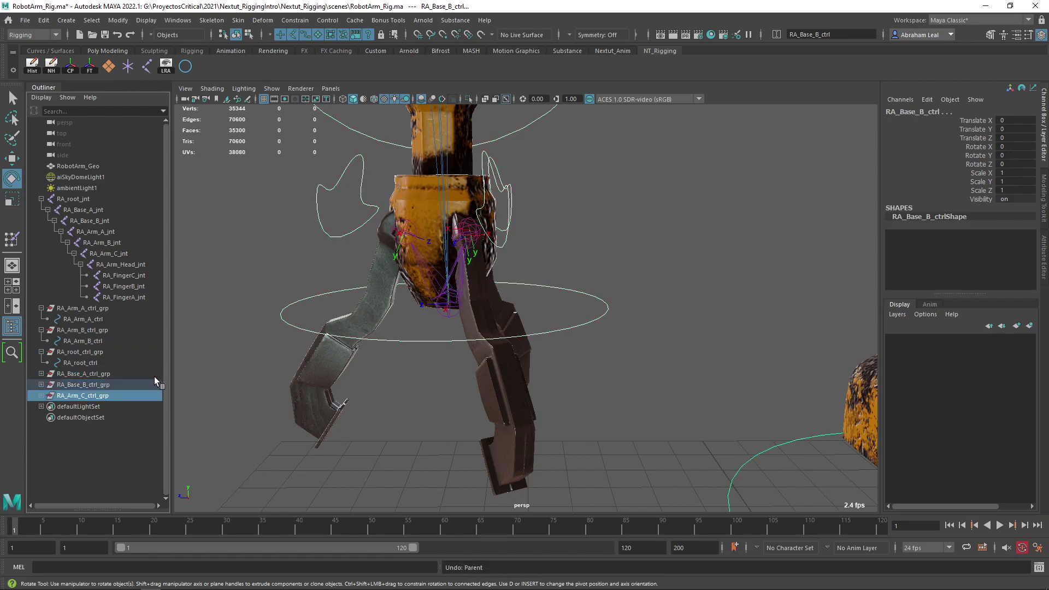
# Step: Parent RA_Arm_C_ctrl_grp under the RA_Arm_B_ctrl curve
pyautogui.click(41, 396)
pyautogui.click(41, 385)
pyautogui.click(94, 408)
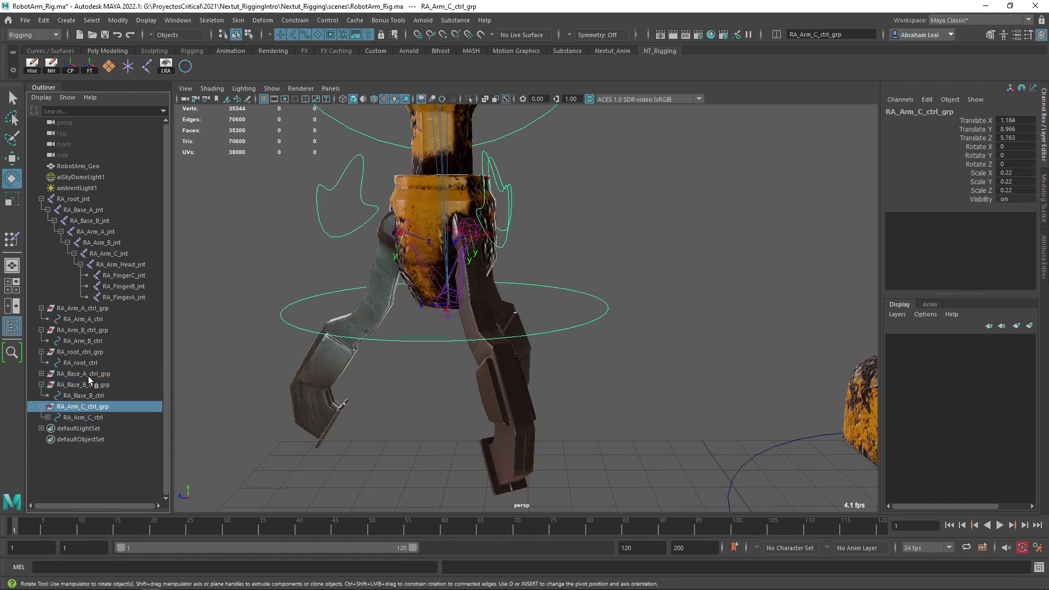
pyautogui.moveTo(83, 343); pyautogui.dragTo(83, 339, button='middle')
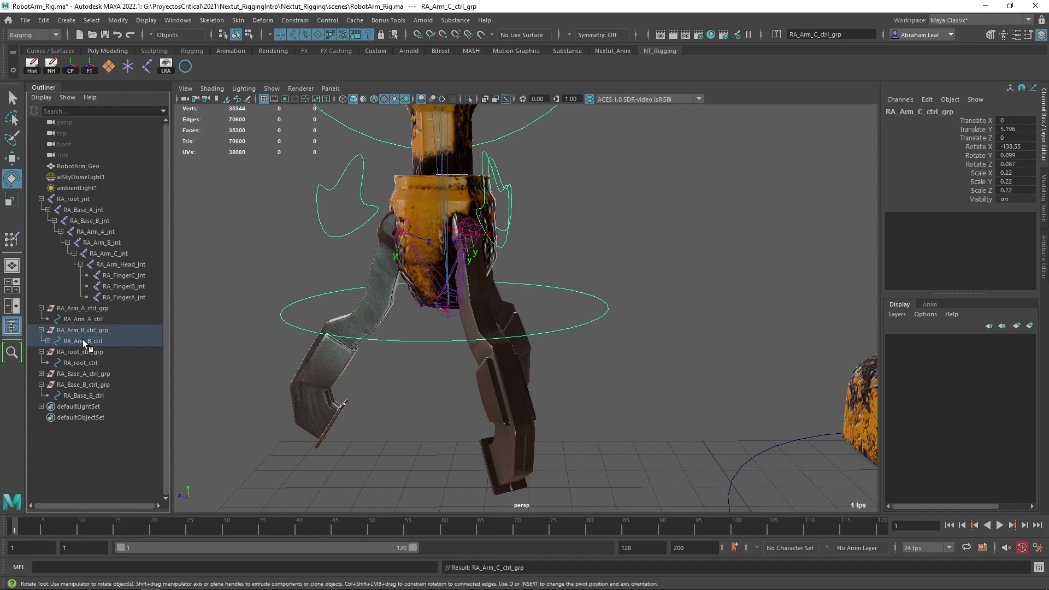
# Step: Parent RA_Arm_B_ctrl_grp under the RA_Arm_A_ctrl curve and RA_Arm_A_ctrl_grp under the RA_Base_B_ctrl curve
pyautogui.click(86, 332)
pyautogui.keyDown('ctrl'); pyautogui.click(94, 320); pyautogui.keyUp('ctrl')
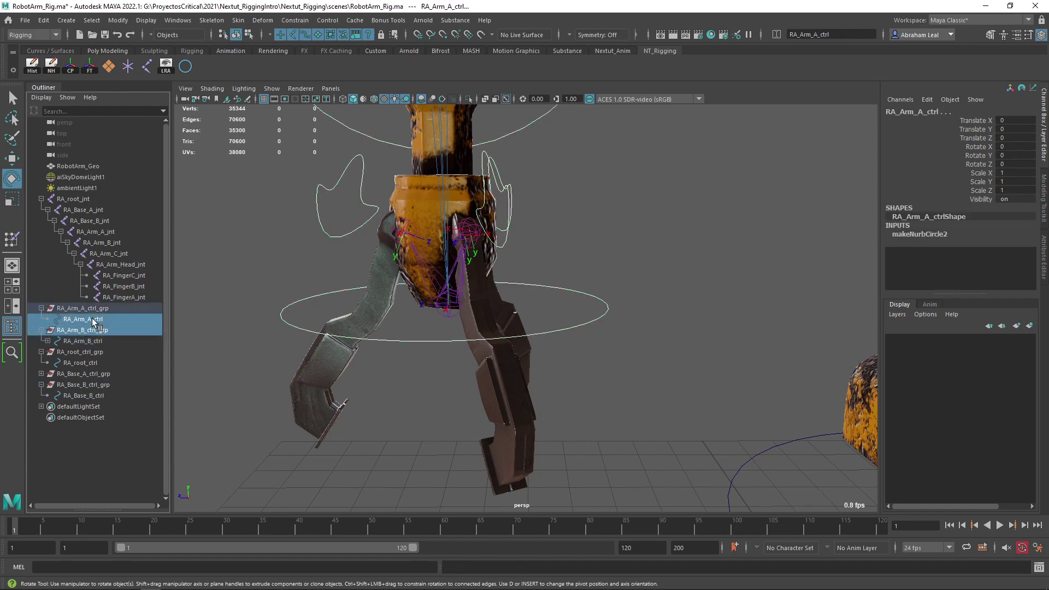
pyautogui.press('p')
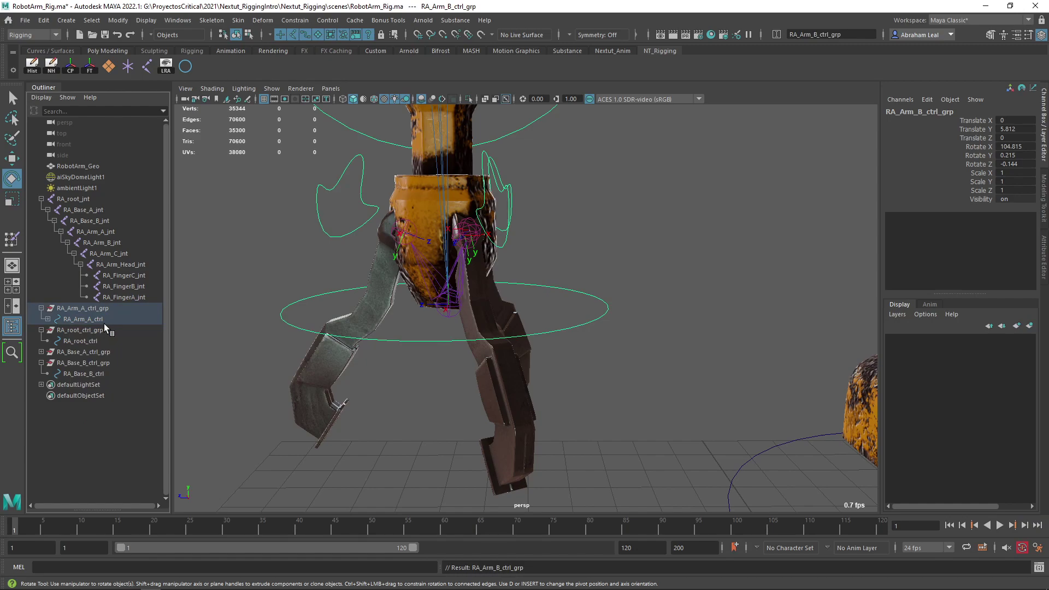
pyautogui.click(96, 310)
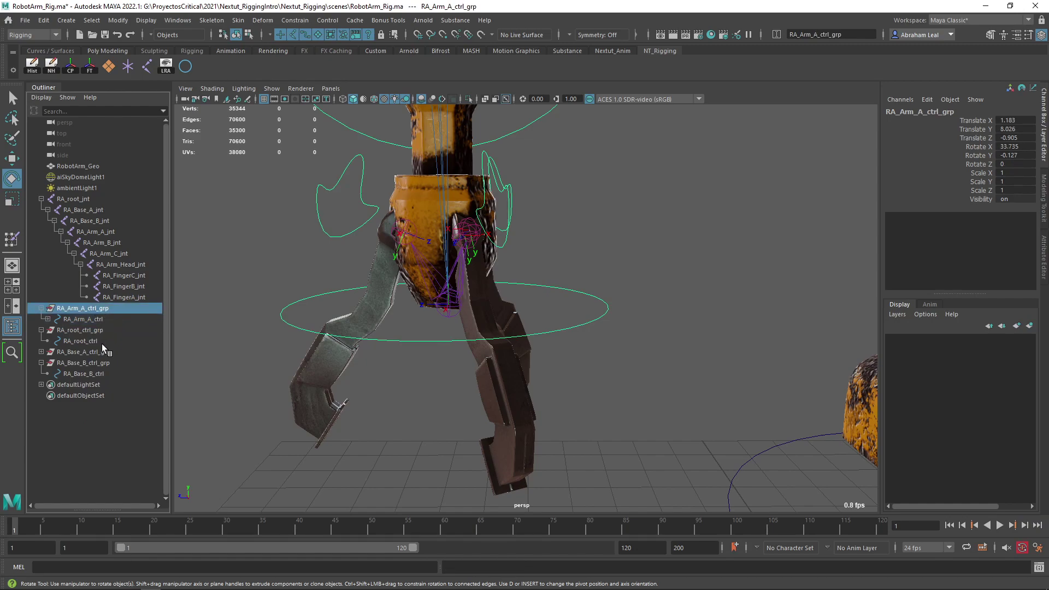
pyautogui.keyDown('ctrl'); pyautogui.click(90, 374); pyautogui.keyUp('ctrl')
pyautogui.press('p')
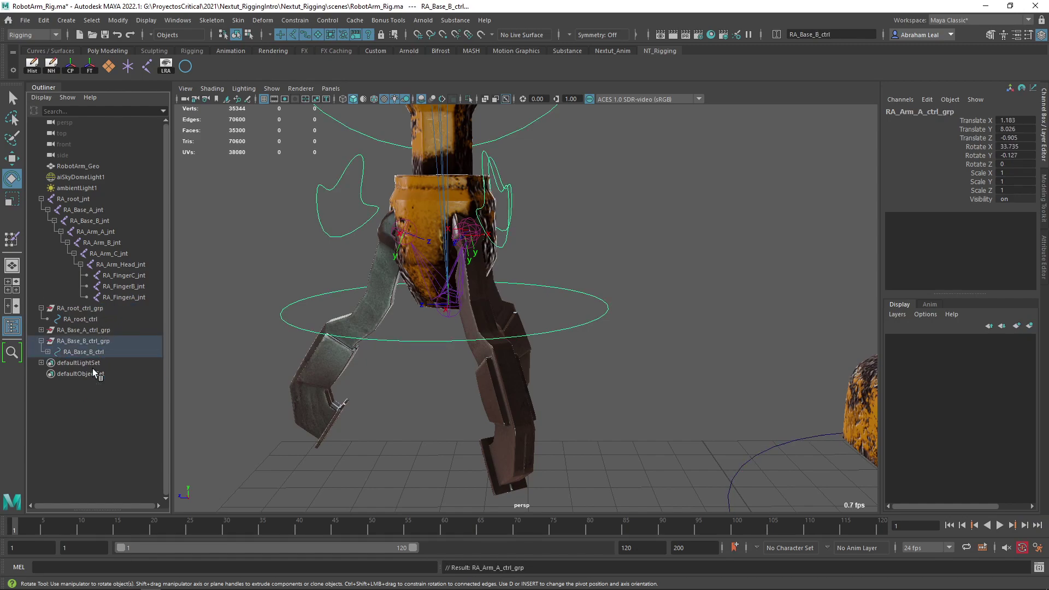
# Step: Parent RA_Base_B_ctrl_grp under the RA_Base_A_ctrl curve
pyautogui.click(41, 330)
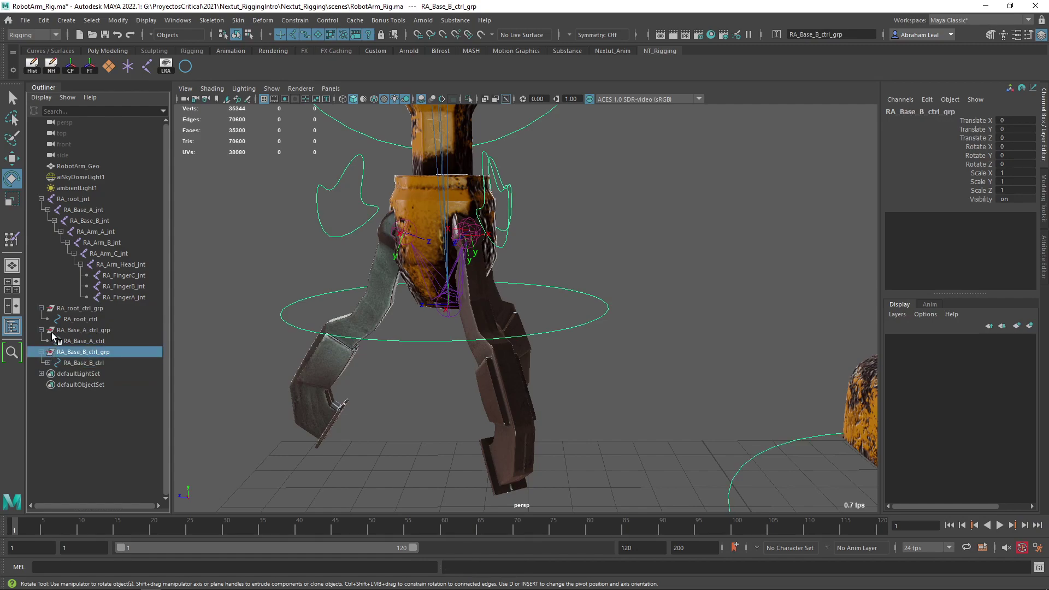
pyautogui.keyDown('ctrl'); pyautogui.click(86, 341); pyautogui.keyUp('ctrl')
pyautogui.press('p')
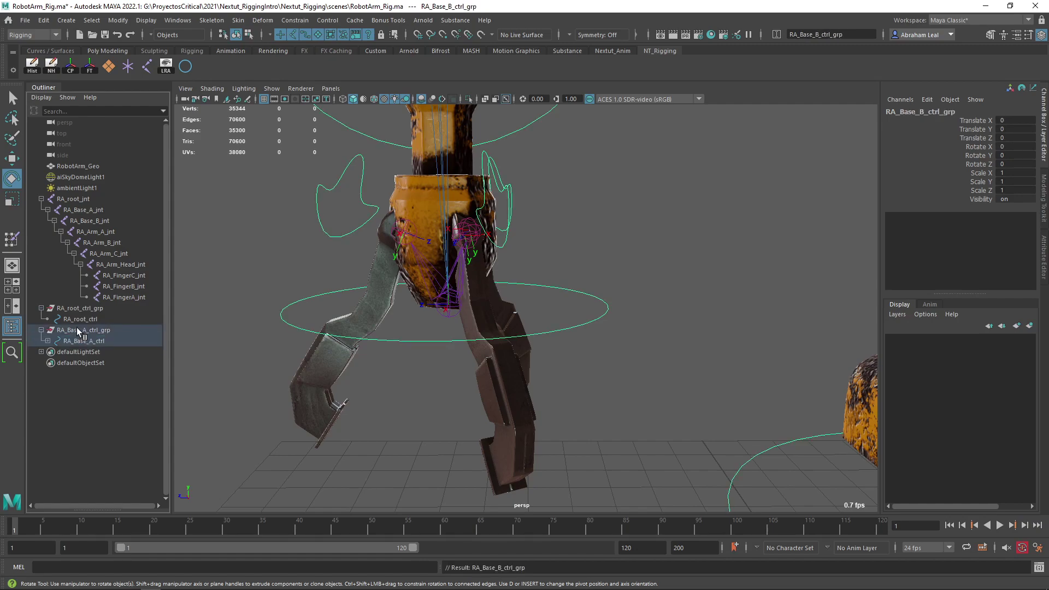
# Step: Try to parent RA_Base_A_ctrl_grp under the RA_root_ctrl curve
pyautogui.click(85, 330)
pyautogui.keyDown('ctrl'); pyautogui.click(92, 320); pyautogui.keyUp('ctrl')
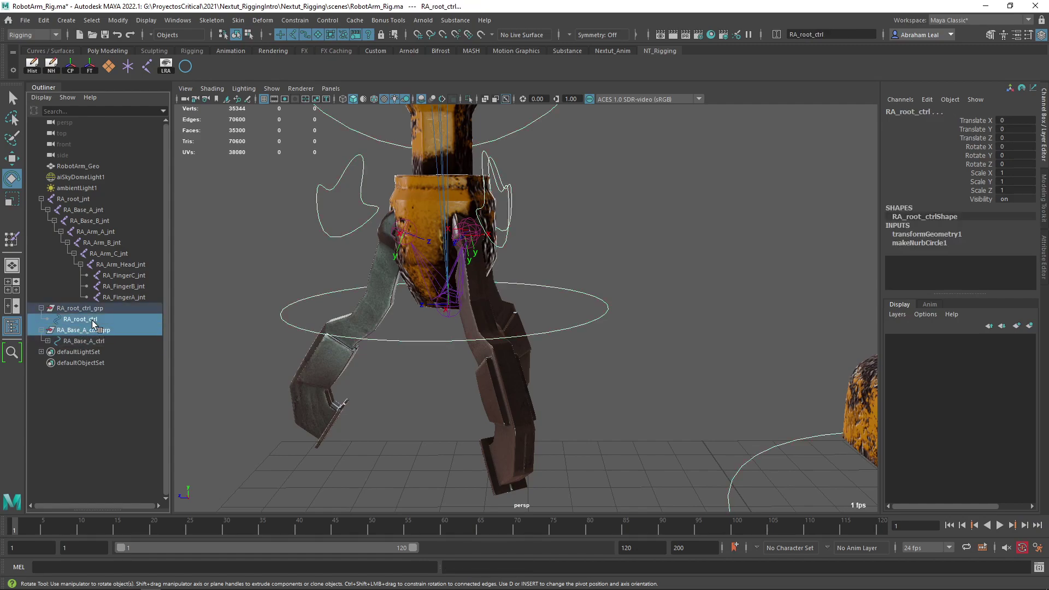
pyautogui.press('p')
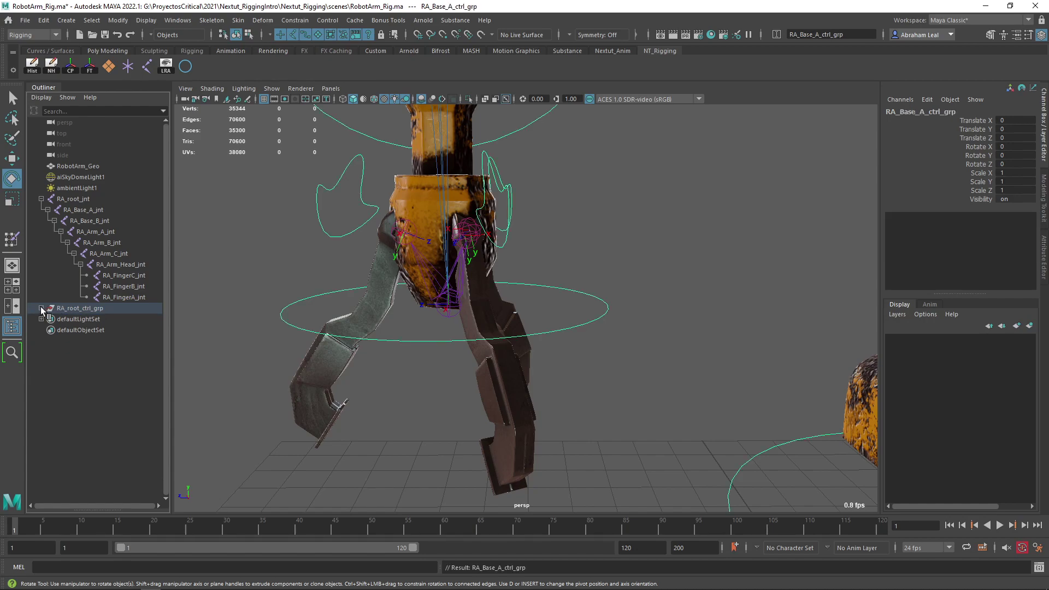
# Step: Expand the full hierarchy under RA_root_ctrl_grp and frame the robot arm to examine how the control groups are nested
pyautogui.keyDown('shift'); pyautogui.click(48, 319); pyautogui.keyUp('shift')
pyautogui.moveTo(169, 320); pyautogui.dragTo(223, 320)
pyautogui.scroll(-2, 159, 309)
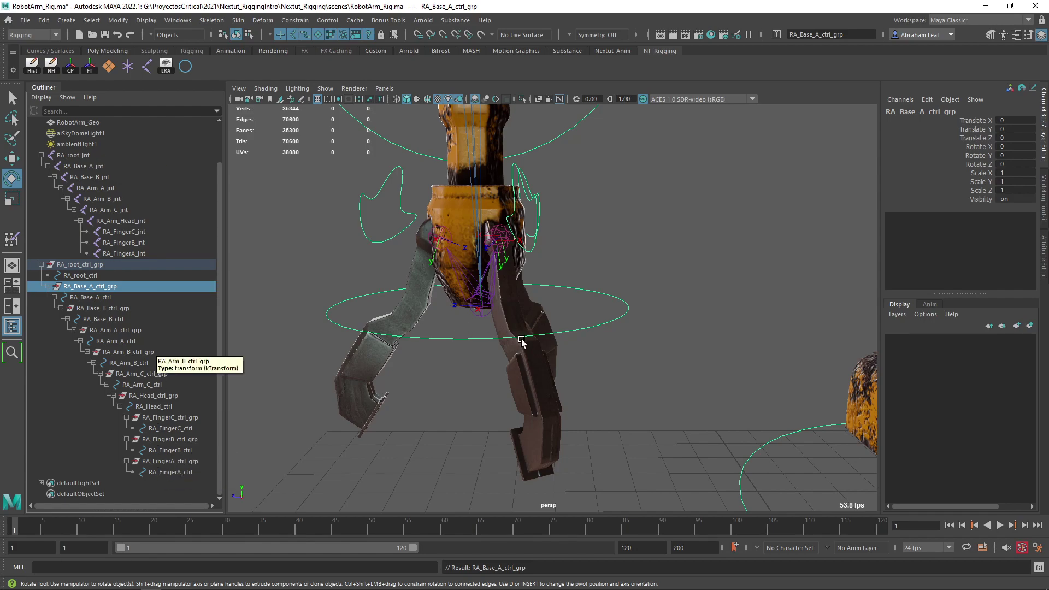
pyautogui.press('f')
pyautogui.keyDown('alt'); pyautogui.moveTo(503, 237); pyautogui.dragTo(515, 240, button='right'); pyautogui.keyUp('alt')
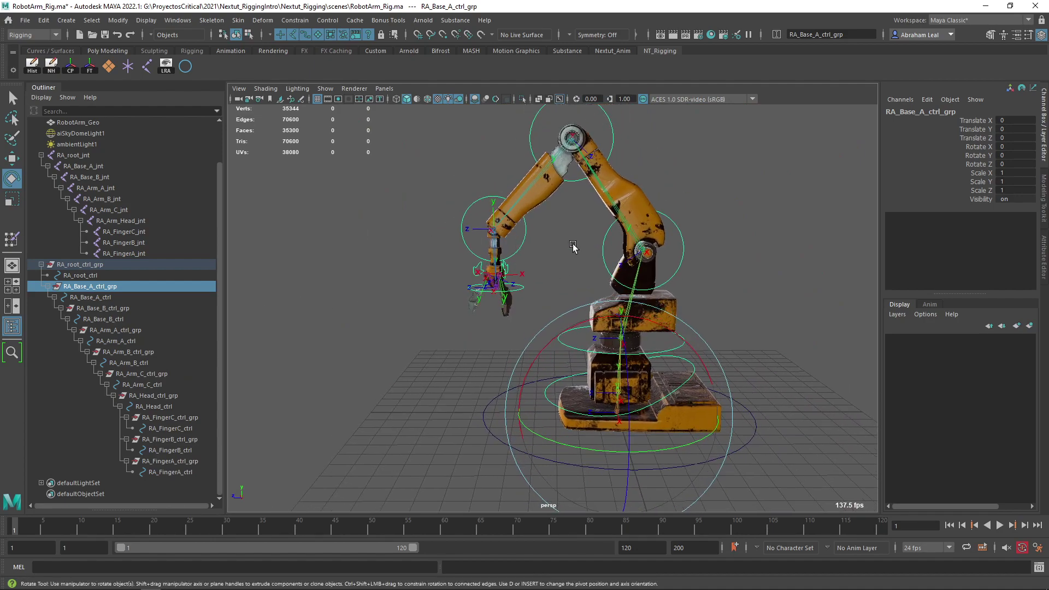
pyautogui.scroll(3, 572, 244)
pyautogui.scroll(-2, 571, 243)
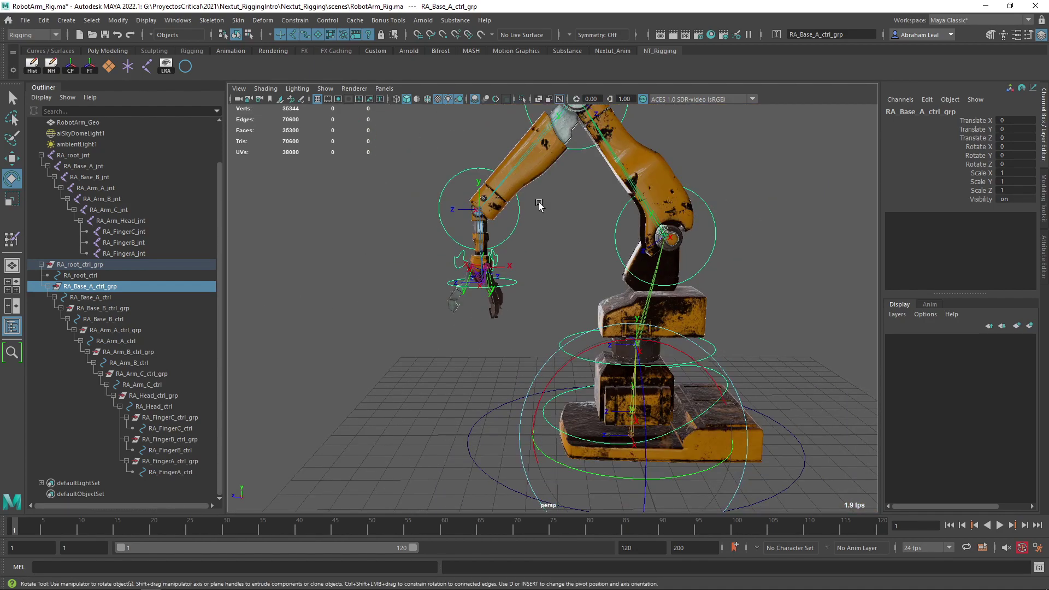
# Step: Test the root control by moving RA_root_ctrl along Z, and undo the move
pyautogui.click(539, 205)
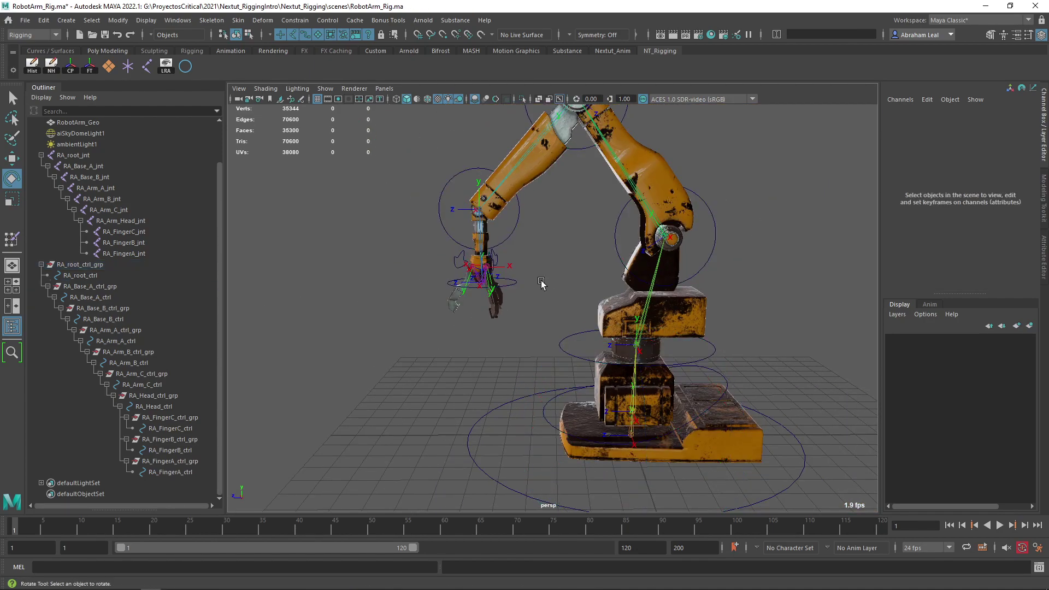
pyautogui.keyDown('alt'); pyautogui.moveTo(539, 205); pyautogui.dragTo(355, 358); pyautogui.keyUp('alt')
pyautogui.click(418, 374)
pyautogui.scroll(-2, 418, 374)
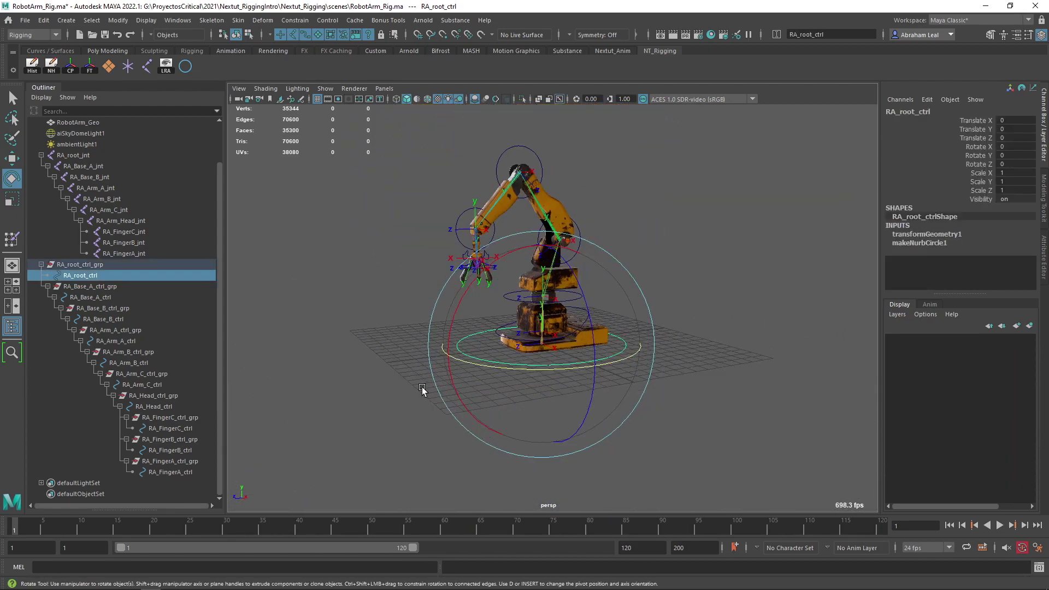
pyautogui.press('w')
pyautogui.moveTo(418, 371); pyautogui.dragTo(343, 365)
pyautogui.hotkey('ctrl', 'z')
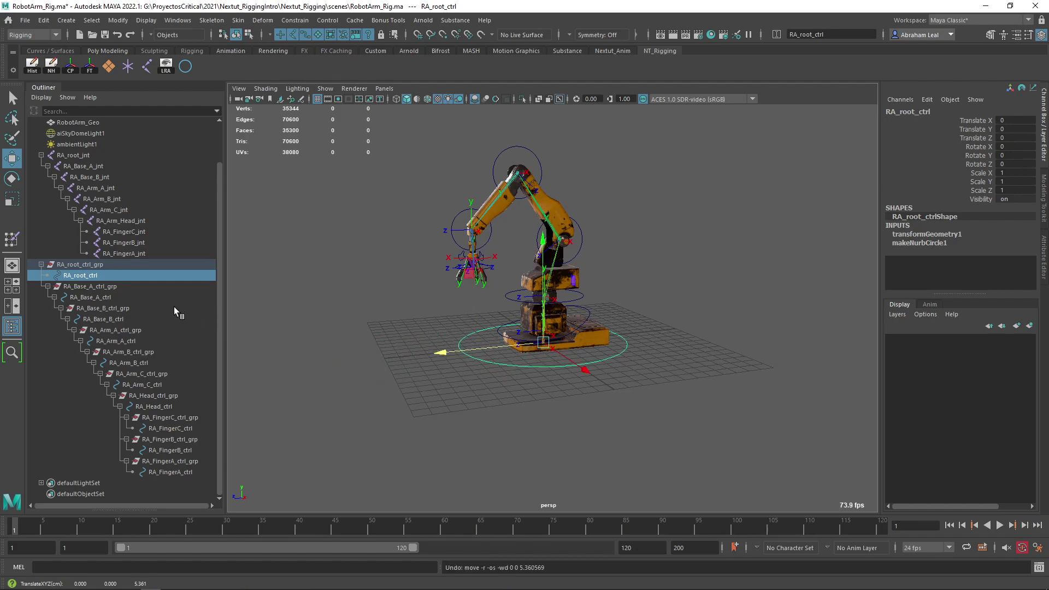
# Step: Compare RA_Base_A_ctrl_grp and its curve with RA_root_ctrl, test-move the root control again, and undo the move
pyautogui.click(96, 286)
pyautogui.click(101, 299)
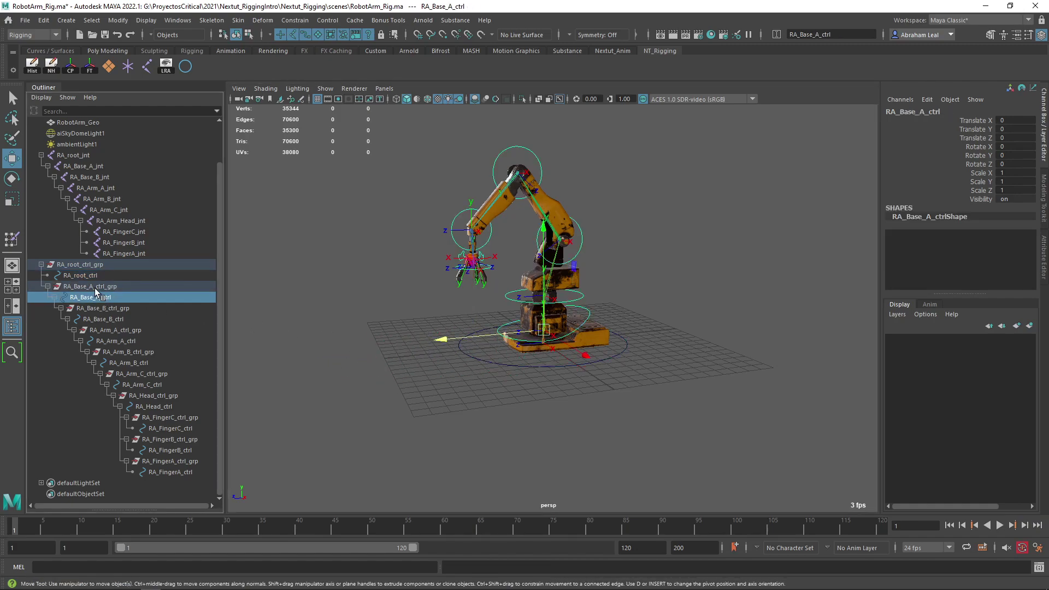
pyautogui.click(94, 278)
pyautogui.moveTo(441, 352); pyautogui.dragTo(411, 352)
pyautogui.hotkey('ctrl', 'z')
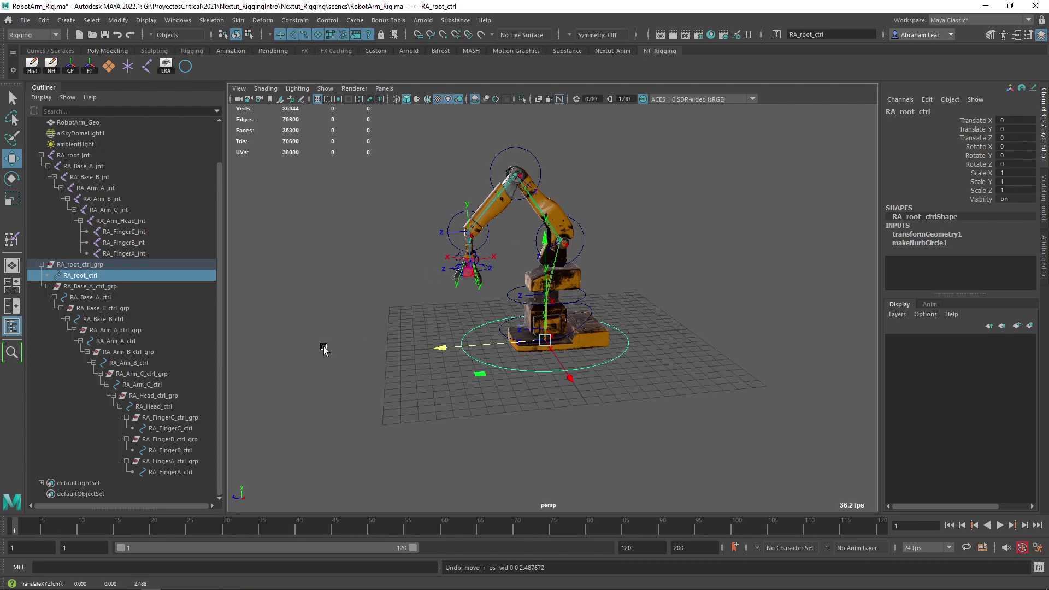
# Step: Parent RA_Base_A_ctrl_grp under the RA_root_ctrl curve and expand the complete control hierarchy
pyautogui.click(82, 288)
pyautogui.moveTo(85, 290); pyautogui.dragTo(81, 277)
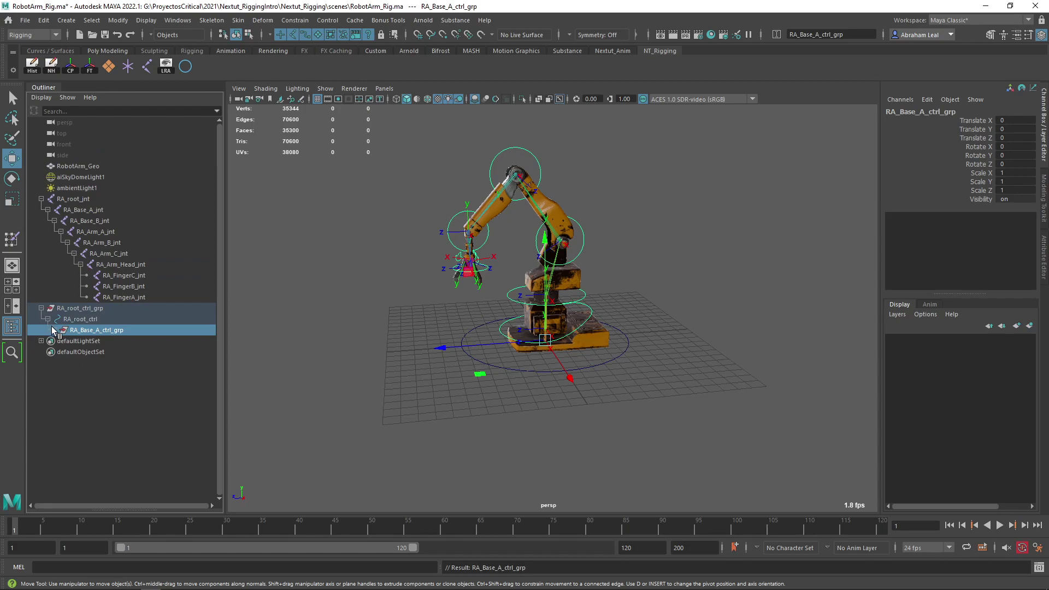
pyautogui.keyDown('shift'); pyautogui.click(54, 329); pyautogui.keyUp('shift')
# Step: Test whether all controls follow by moving RA_root_ctrl along Z, and undo the move
pyautogui.click(305, 356)
pyautogui.scroll(-2, 208, 361)
pyautogui.click(465, 355)
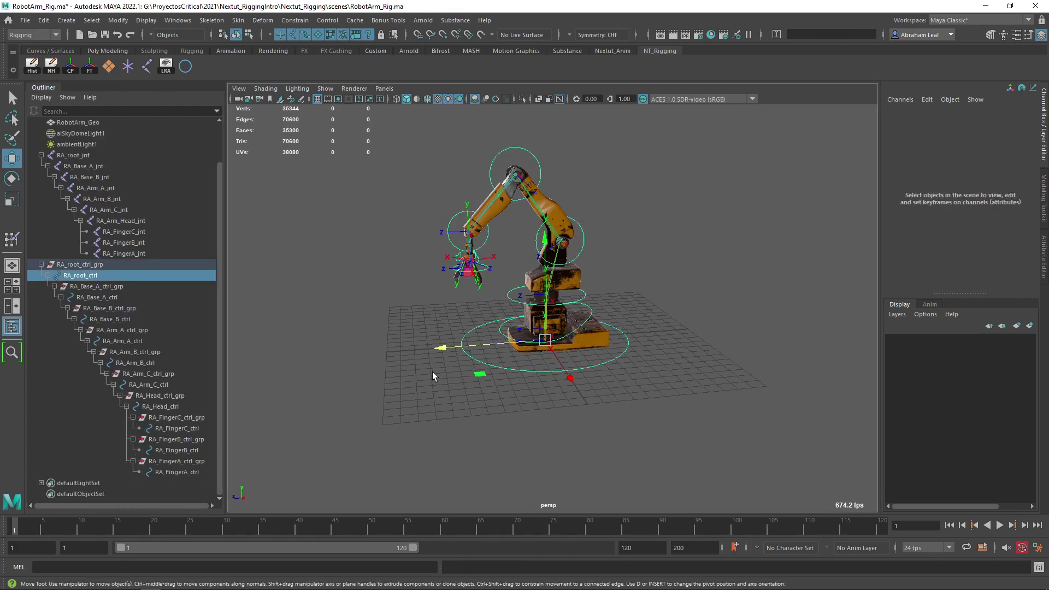
pyautogui.moveTo(432, 377); pyautogui.dragTo(324, 319, button='middle')
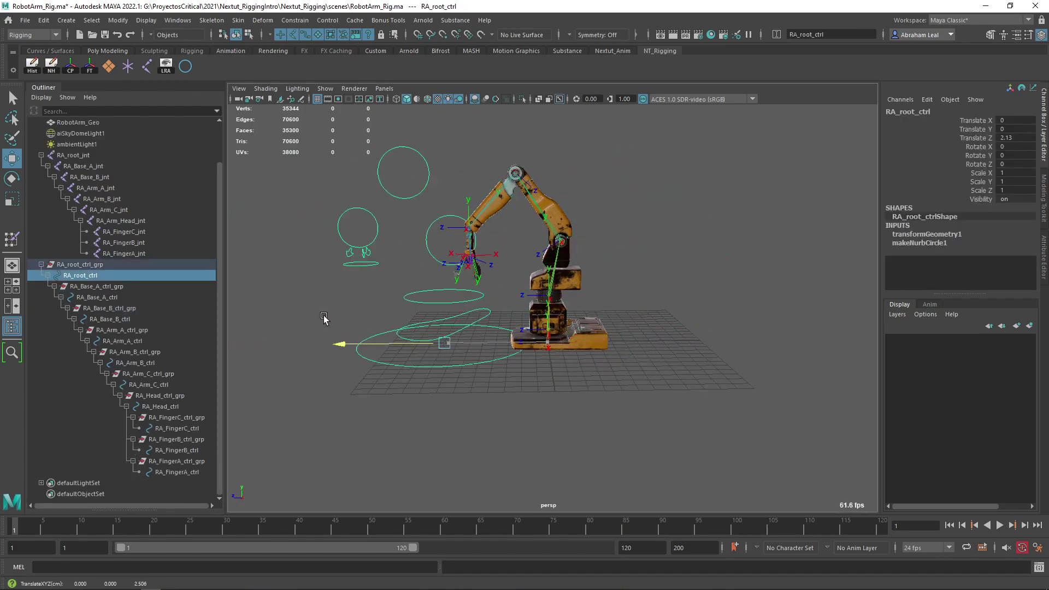
pyautogui.hotkey('ctrl', 'z')
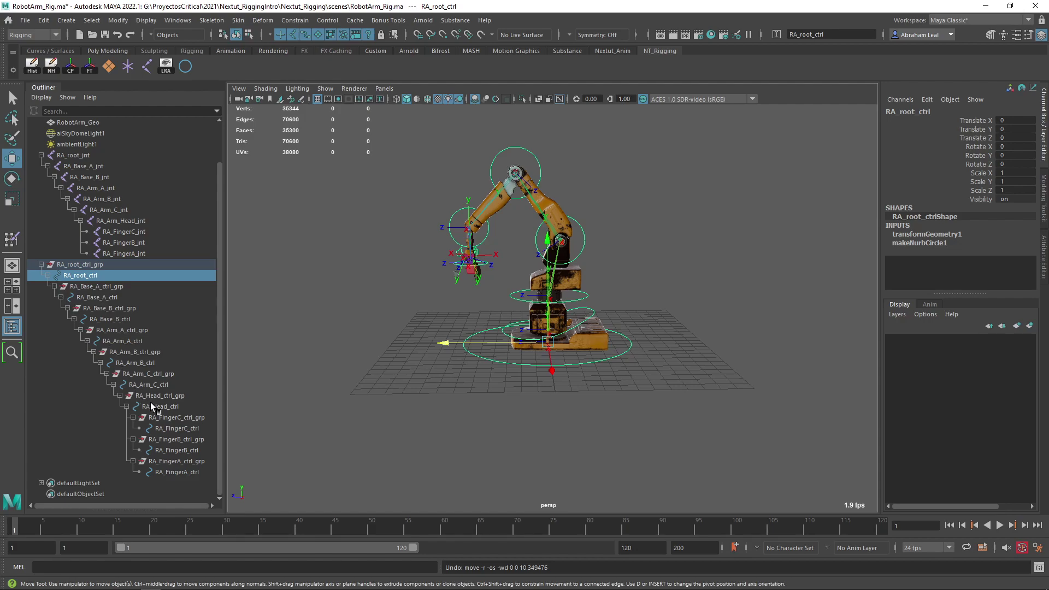
# Step: Select the root, base and arm control curves one after another to examine which child controls each one drives
pyautogui.scroll(3, 419, 348)
pyautogui.click(351, 292)
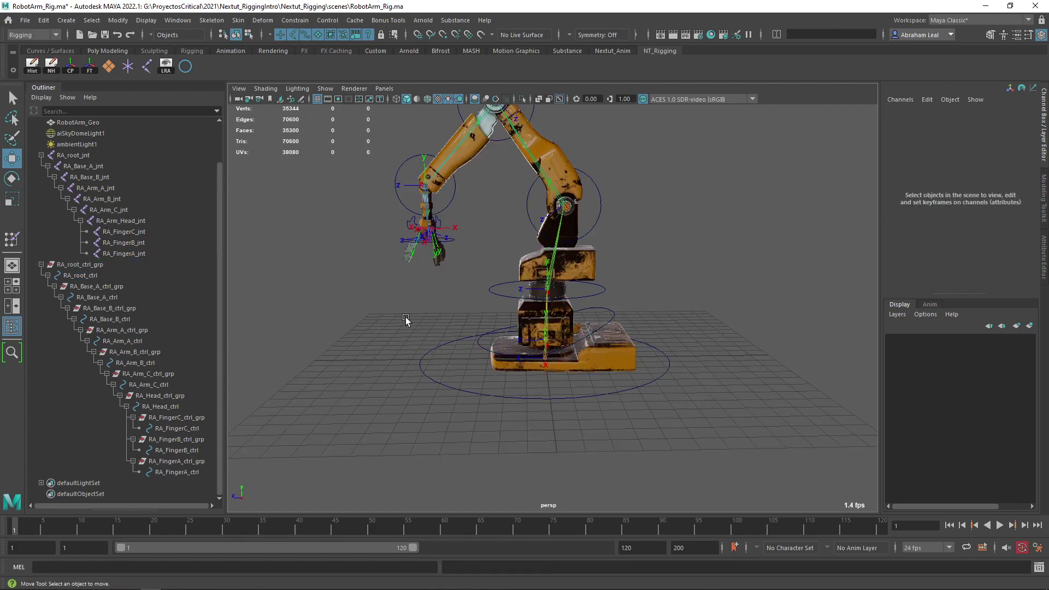
pyautogui.moveTo(440, 368); pyautogui.dragTo(411, 386)
pyautogui.press('q')
pyautogui.click(478, 346)
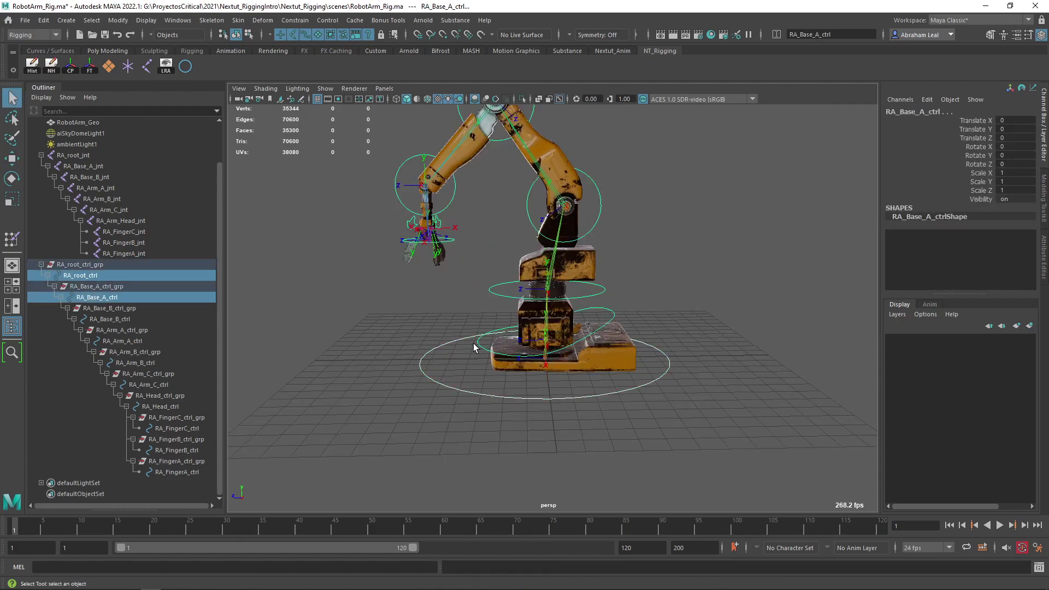
pyautogui.click(487, 295)
pyautogui.click(492, 290)
pyautogui.keyDown('alt'); pyautogui.moveTo(517, 293); pyautogui.dragTo(503, 335, button='middle'); pyautogui.keyUp('alt')
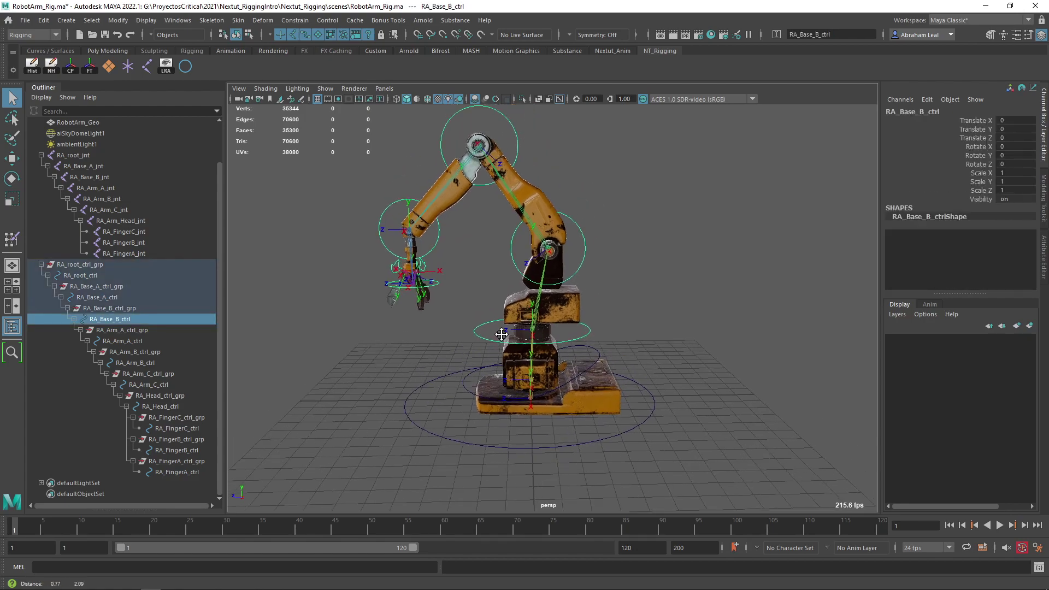
pyautogui.click(579, 248)
pyautogui.keyDown('alt'); pyautogui.moveTo(594, 246); pyautogui.dragTo(624, 313, button='middle'); pyautogui.keyUp('alt')
pyautogui.click(535, 186)
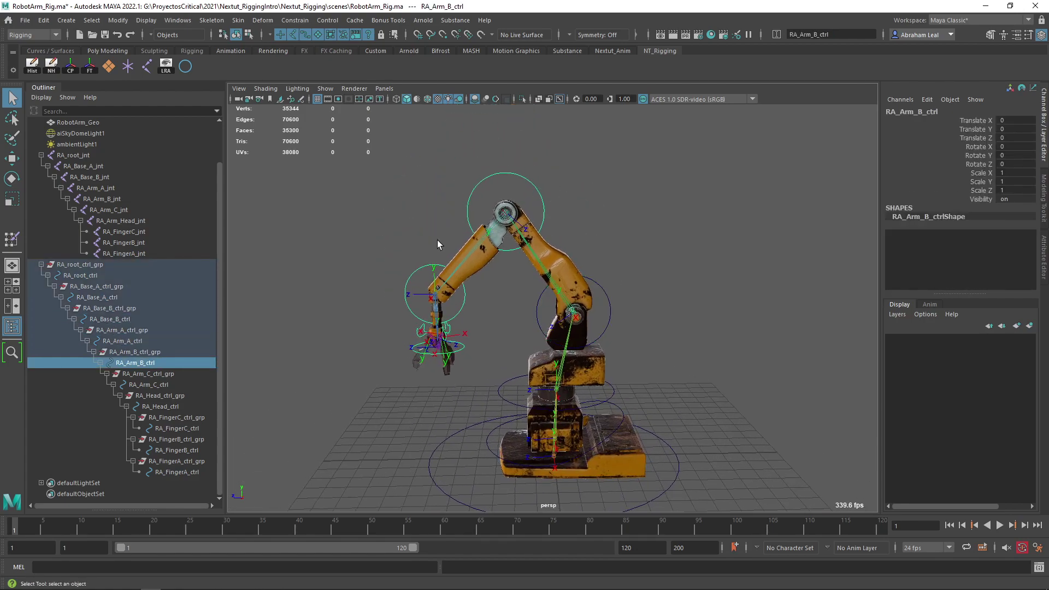
pyautogui.moveTo(413, 258); pyautogui.dragTo(400, 284)
# Step: Select the head and finger control curves around the gripper to examine their place in the control hierarchy
pyautogui.keyDown('alt'); pyautogui.moveTo(449, 294); pyautogui.dragTo(511, 263, button='middle'); pyautogui.keyUp('alt')
pyautogui.scroll(4, 495, 300)
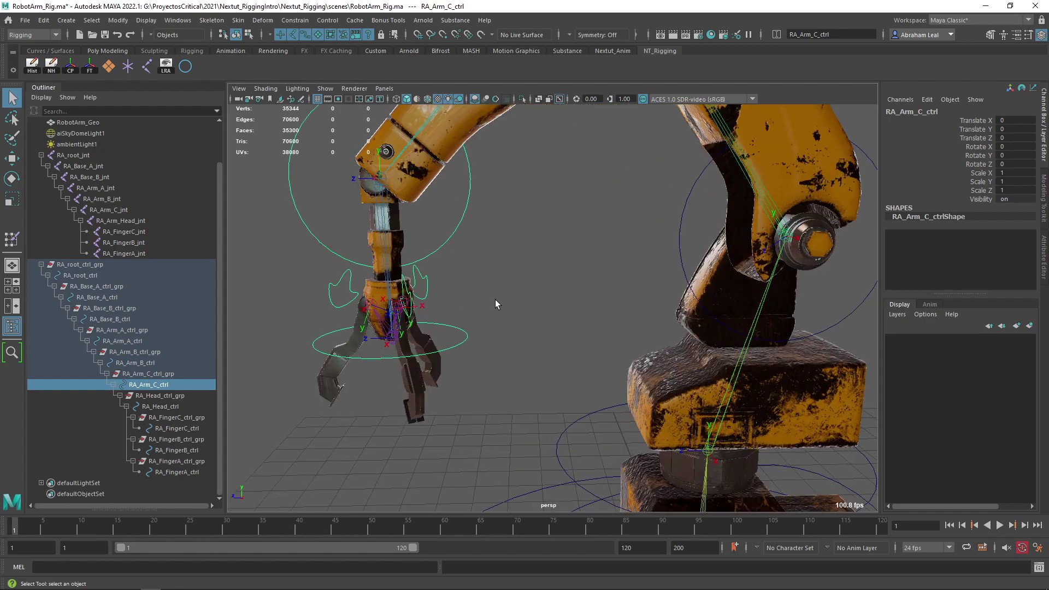
pyautogui.keyDown('alt'); pyautogui.moveTo(495, 300); pyautogui.dragTo(522, 286, button='middle'); pyautogui.keyUp('alt')
pyautogui.scroll(2, 523, 286)
pyautogui.click(473, 253)
pyautogui.click(391, 280)
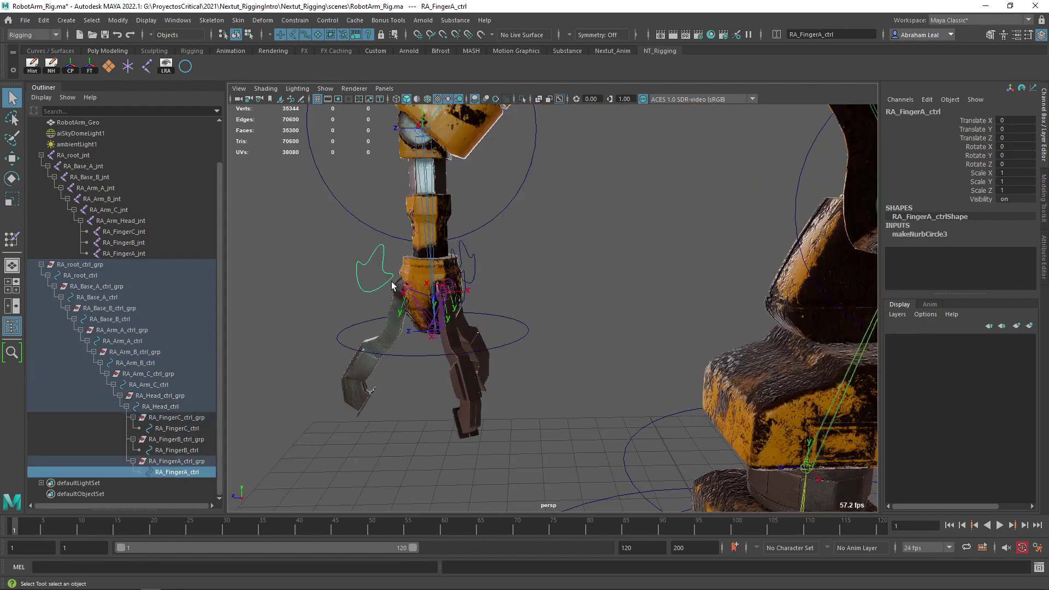
pyautogui.keyDown('alt'); pyautogui.moveTo(465, 292); pyautogui.dragTo(516, 283); pyautogui.keyUp('alt')
pyautogui.click(509, 285)
pyautogui.click(541, 330)
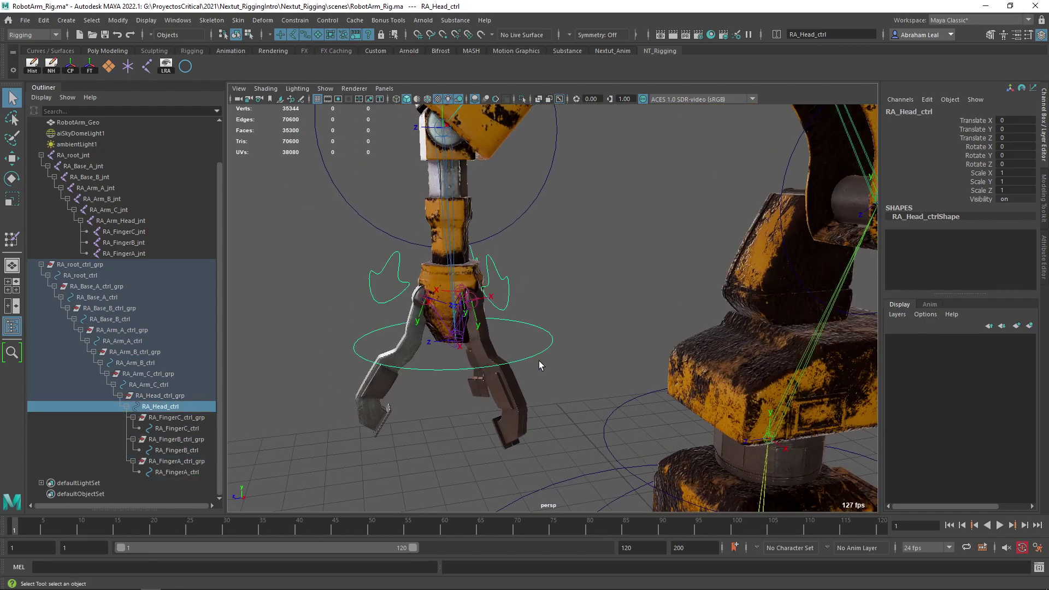
pyautogui.click(534, 262)
pyautogui.keyDown('alt'); pyautogui.moveTo(534, 262); pyautogui.dragTo(487, 285); pyautogui.keyUp('alt')
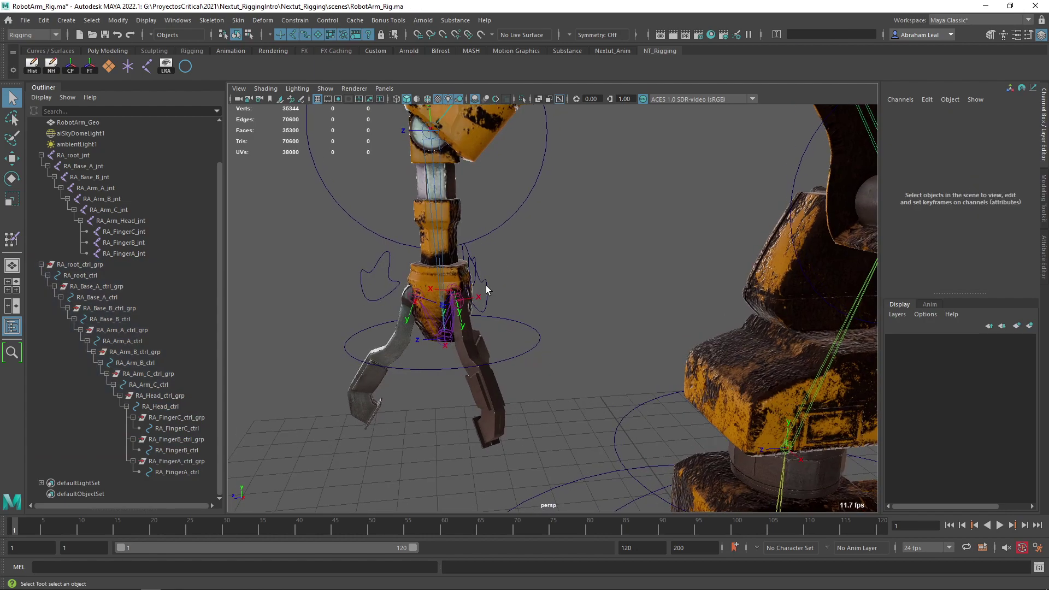
pyautogui.click(487, 266)
pyautogui.click(366, 248)
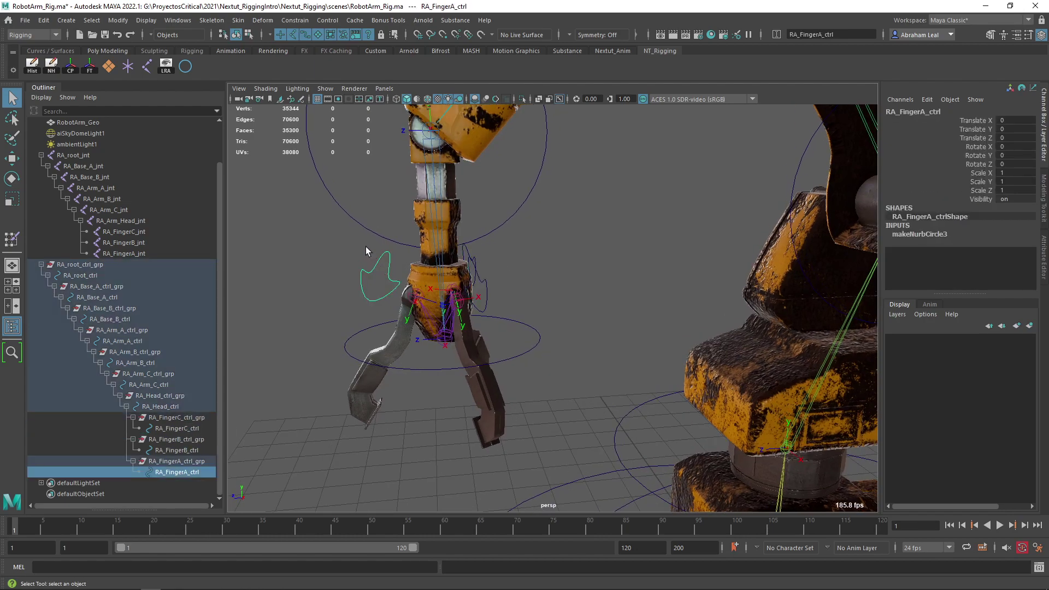
pyautogui.scroll(-5, 473, 258)
pyautogui.scroll(5, 549, 268)
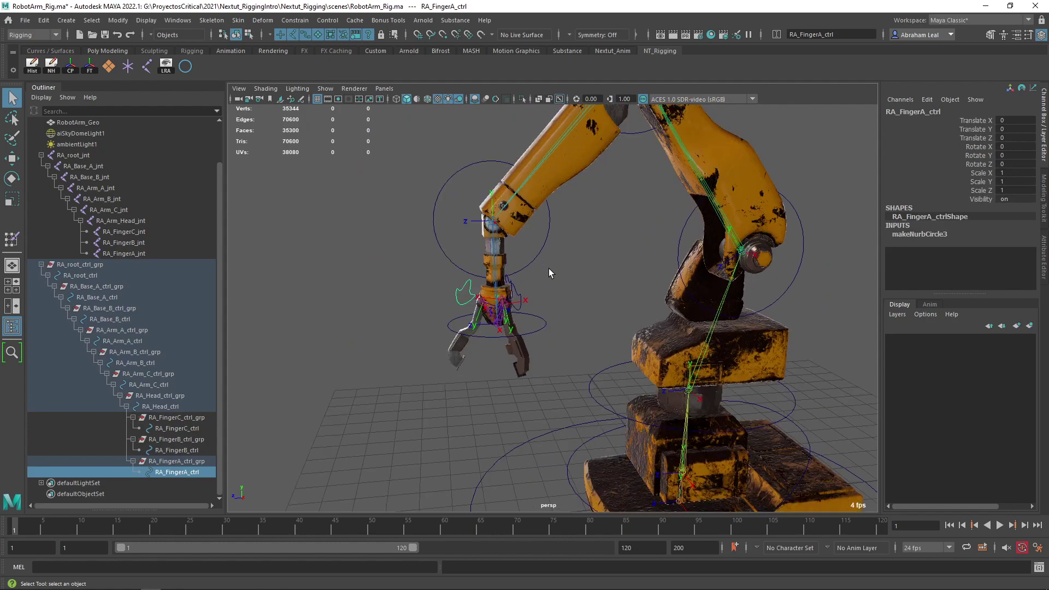
# Step: Examine RA_Arm_C_ctrl and the transform values of the Arm_C, Arm_B and Arm_A control groups, and clear the selection
pyautogui.click(533, 244)
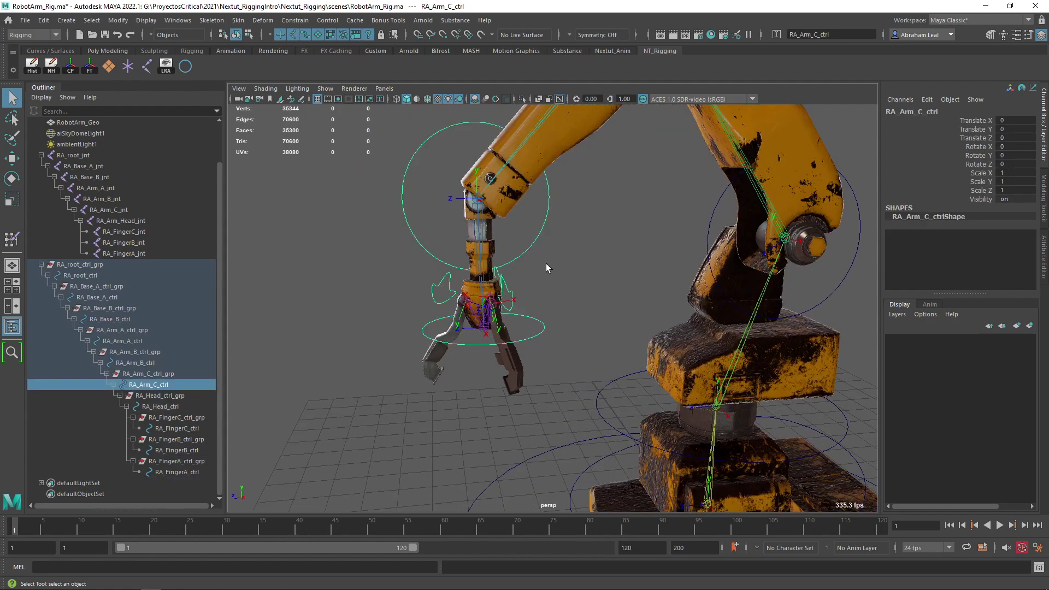
pyautogui.click(175, 374)
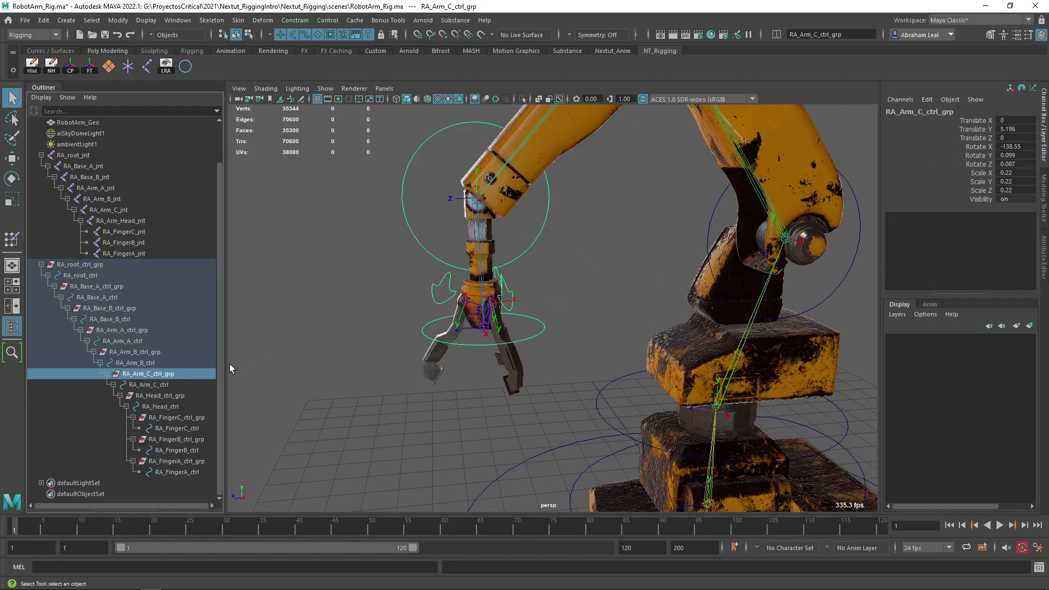
pyautogui.click(164, 353)
pyautogui.click(142, 330)
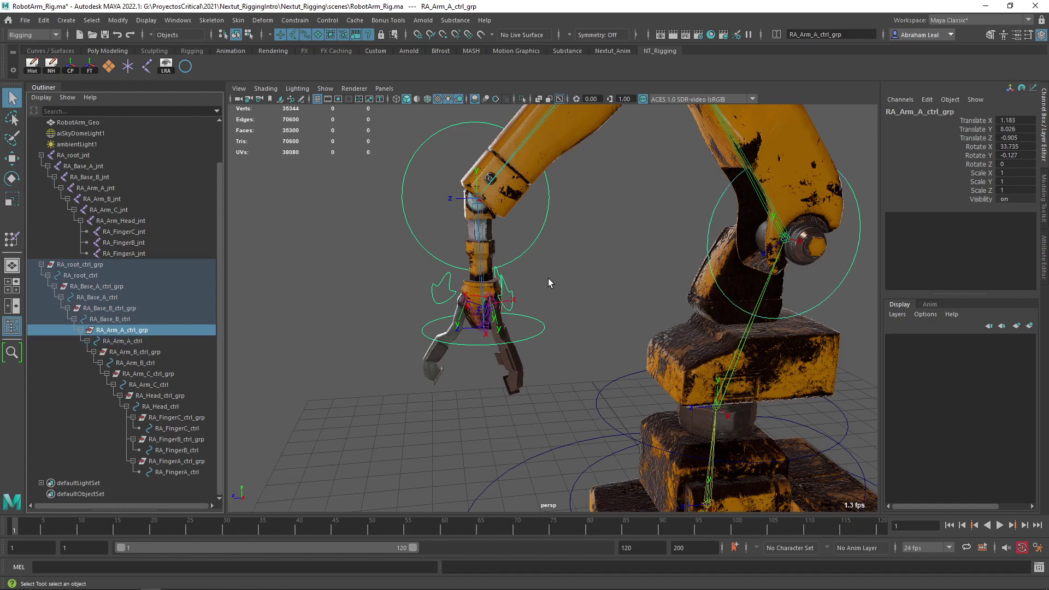
pyautogui.click(619, 271)
pyautogui.moveTo(532, 349); pyautogui.dragTo(529, 350)
pyautogui.moveTo(529, 350)
pyautogui.keyDown('alt'); pyautogui.mouseDown()
pyautogui.moveTo(541, 253)
pyautogui.moveTo(541, 344)
pyautogui.mouseUp(); pyautogui.keyUp('alt')
pyautogui.click(587, 310)
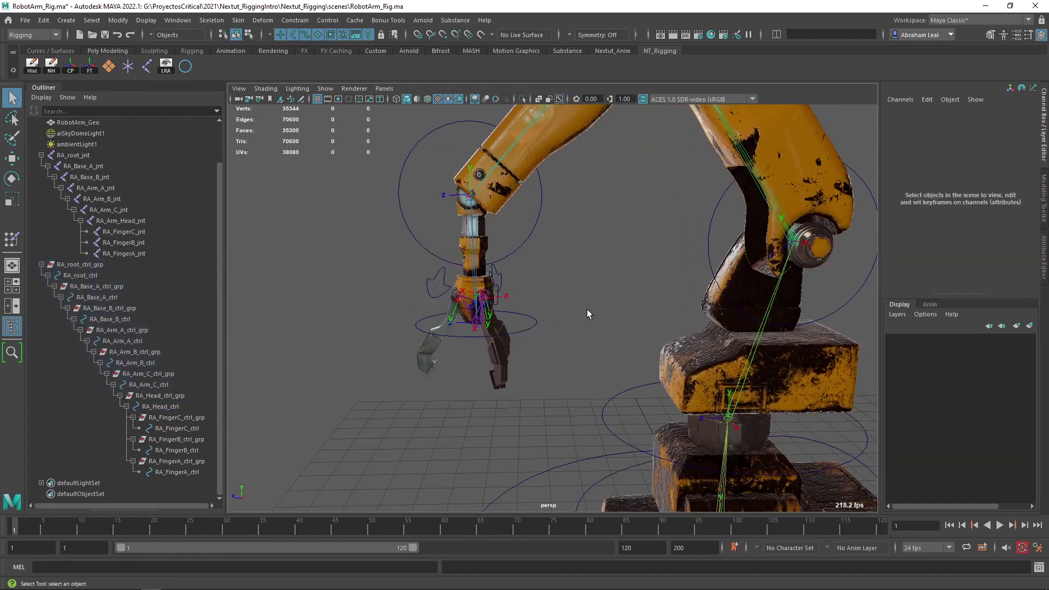
pyautogui.scroll(-6, 589, 310)
pyautogui.scroll(4, 623, 328)
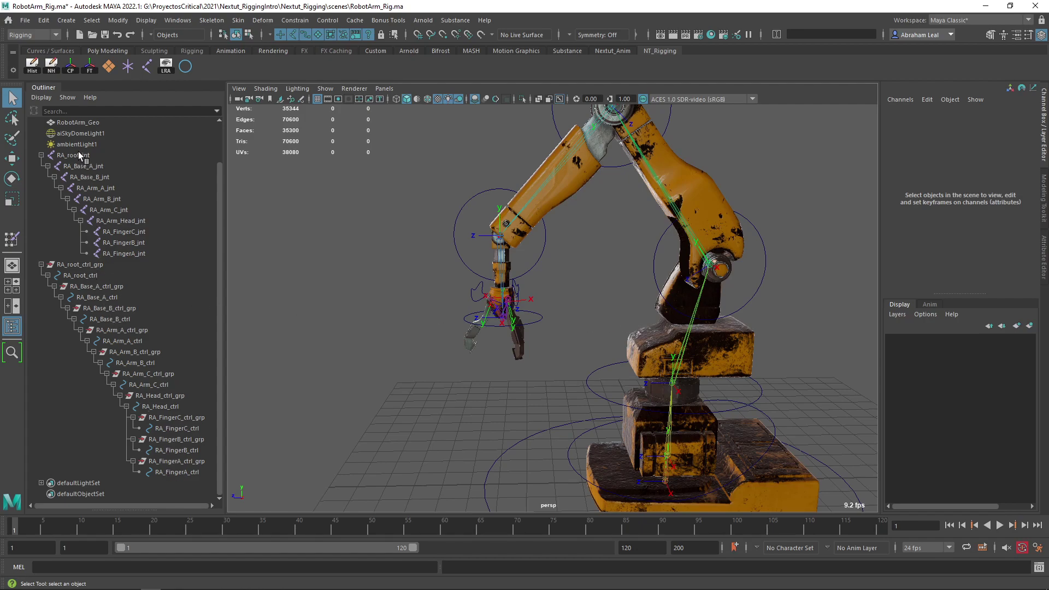
# Step: Test rotating RA_root_jnt directly, undo the rotation and clear the selection
pyautogui.scroll(2, 80, 162)
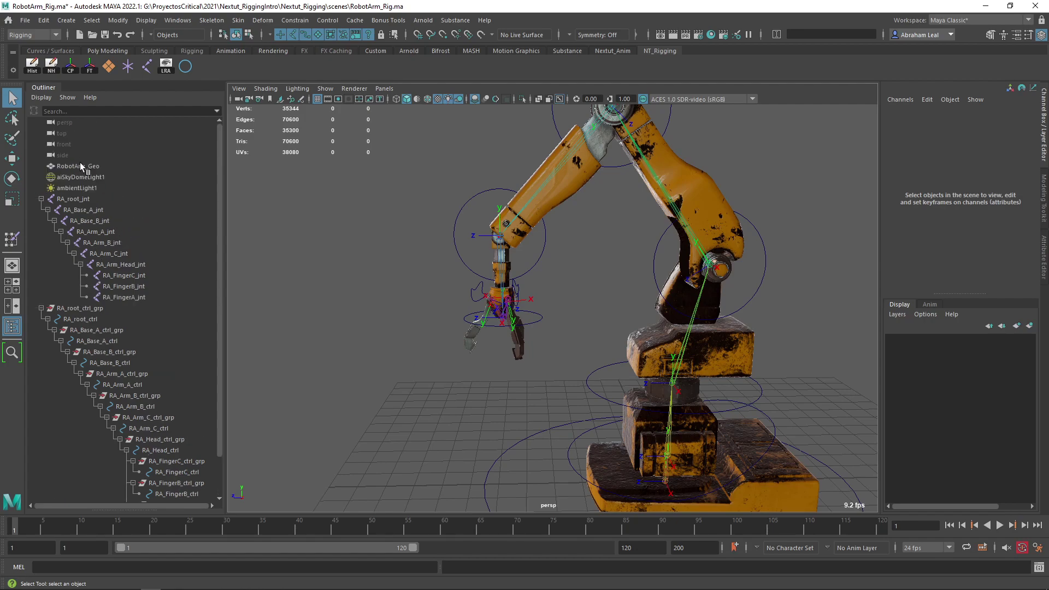
pyautogui.click(69, 202)
pyautogui.press('e')
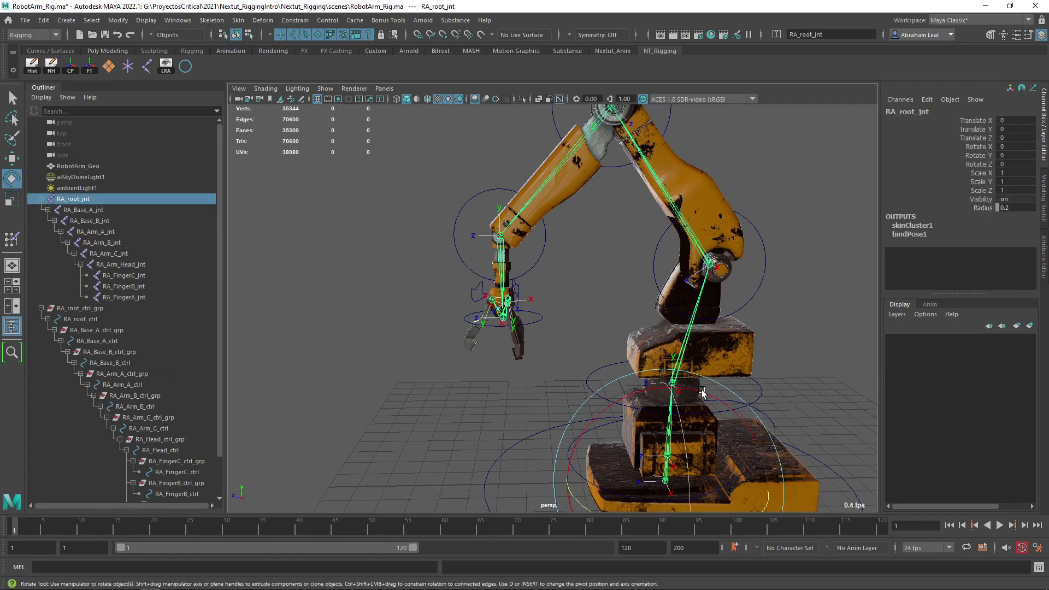
pyautogui.moveTo(644, 387)
pyautogui.mouseDown()
pyautogui.moveTo(661, 393)
pyautogui.moveTo(644, 387)
pyautogui.mouseUp()
pyautogui.hotkey('ctrl', 'z')
pyautogui.click(602, 303)
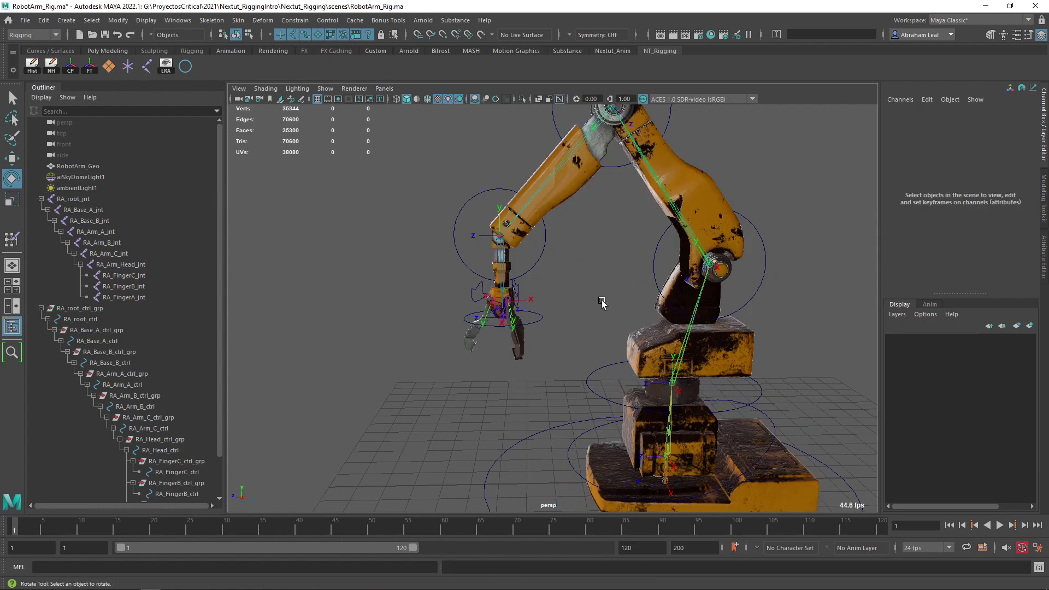
pyautogui.click(89, 320)
pyautogui.keyDown('alt'); pyautogui.moveTo(629, 339); pyautogui.dragTo(536, 247, button='middle'); pyautogui.keyUp('alt')
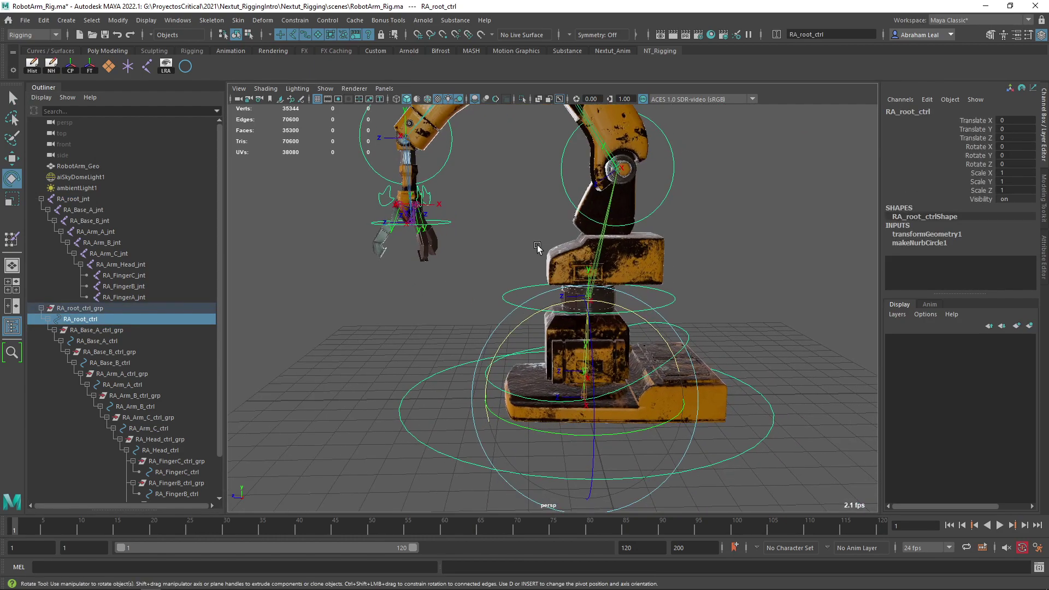
pyautogui.click(521, 229)
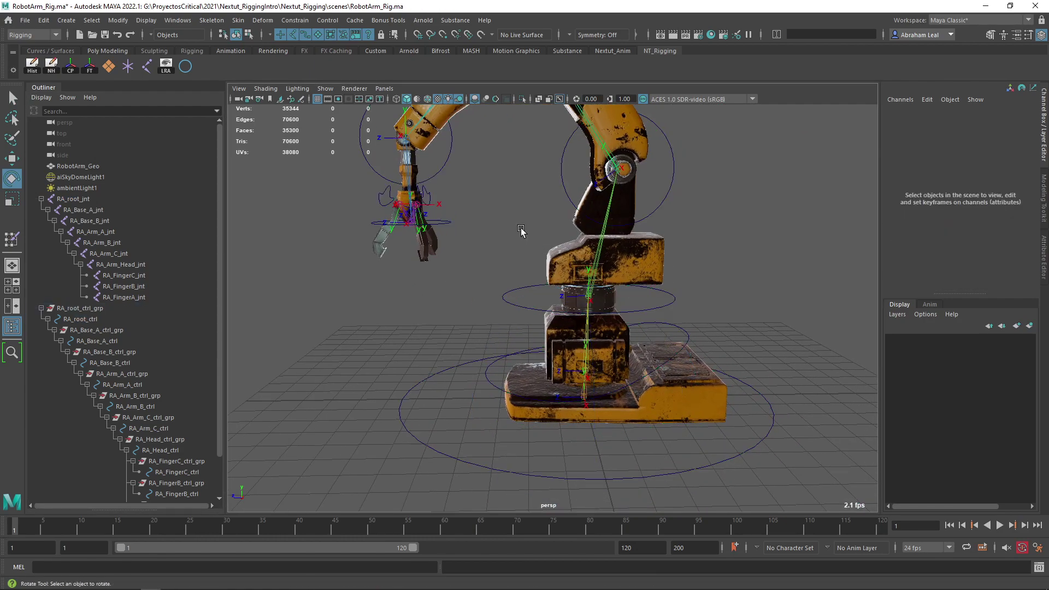
pyautogui.keyDown('alt'); pyautogui.moveTo(721, 326); pyautogui.dragTo(717, 390); pyautogui.keyUp('alt')
pyautogui.press('q')
pyautogui.keyDown('alt'); pyautogui.moveTo(717, 389); pyautogui.dragTo(771, 442, button='right'); pyautogui.keyUp('alt')
pyautogui.keyDown('alt'); pyautogui.moveTo(771, 442); pyautogui.dragTo(728, 340, button='middle'); pyautogui.keyUp('alt')
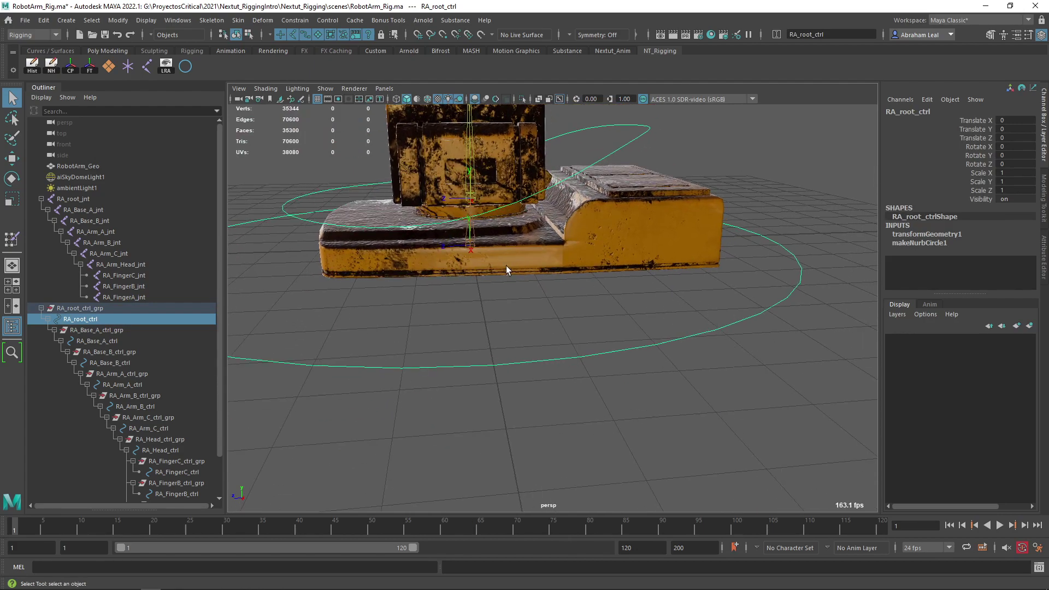
pyautogui.keyDown('shift'); pyautogui.click(470, 245); pyautogui.keyUp('shift')
pyautogui.keyDown('alt'); pyautogui.moveTo(497, 268); pyautogui.dragTo(529, 273); pyautogui.keyUp('alt')
pyautogui.click(554, 323)
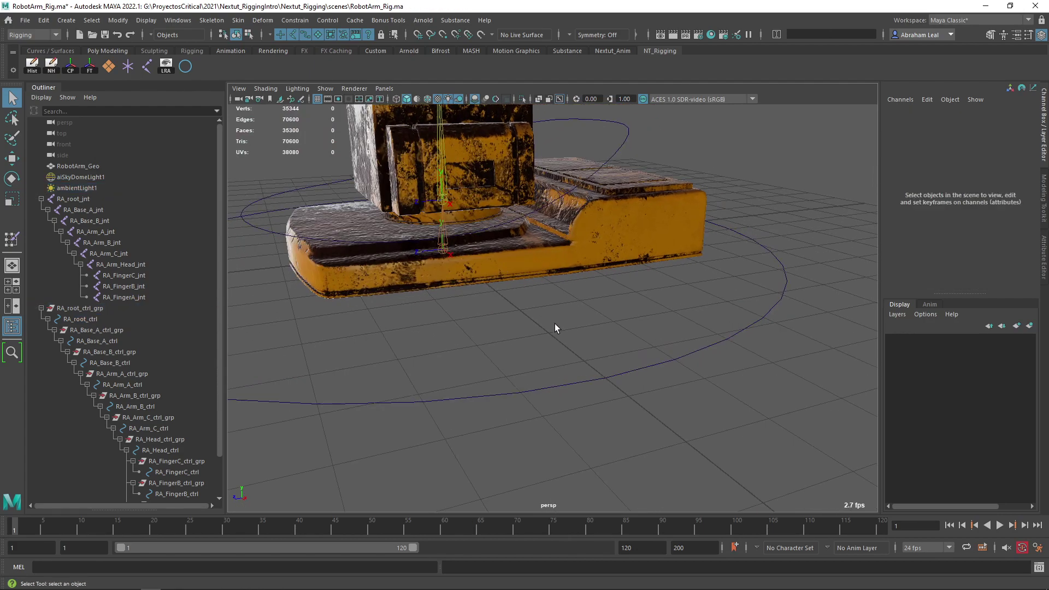
# Step: Hide the robot geometry in the viewport and parent-constrain RA_root_jnt to RA_root_ctrl on all axes, with maintain offset off and weight 1
pyautogui.hotkey('alt', '2')
pyautogui.click(507, 394)
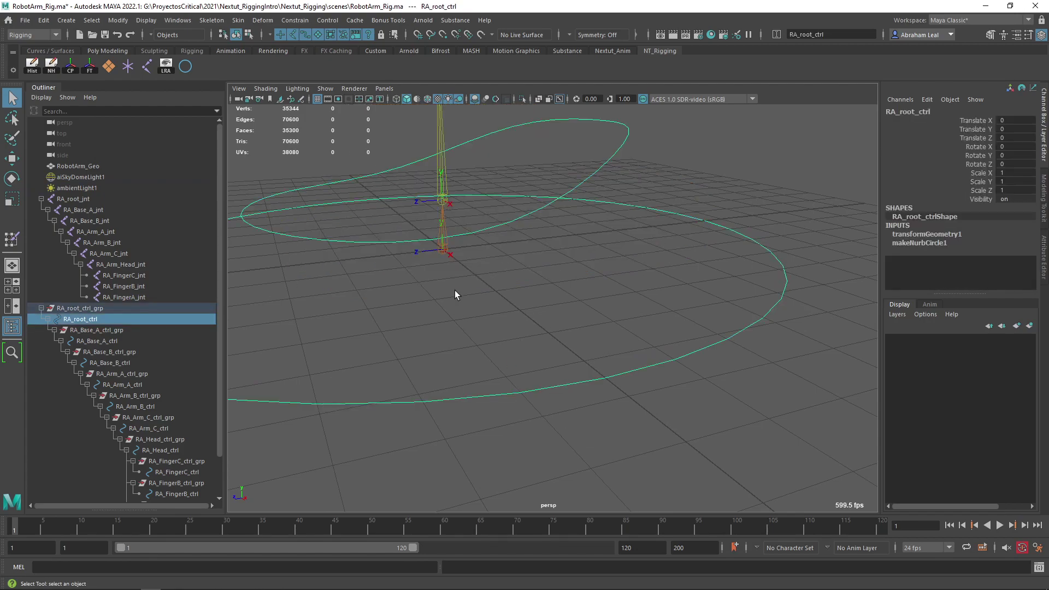
pyautogui.keyDown('shift'); pyautogui.click(447, 253); pyautogui.keyUp('shift')
pyautogui.click(297, 21)
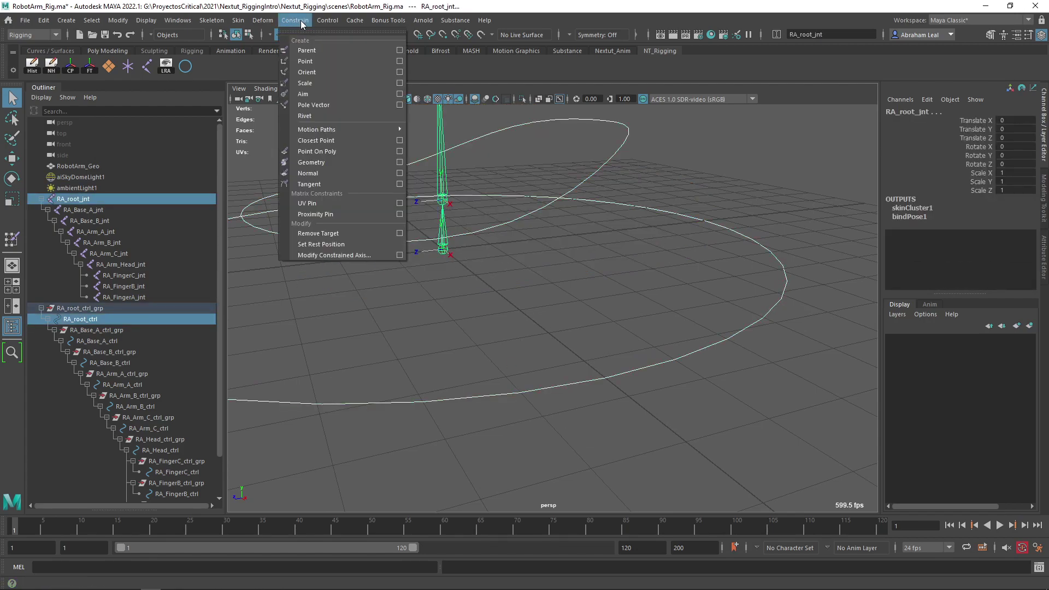
pyautogui.click(401, 50)
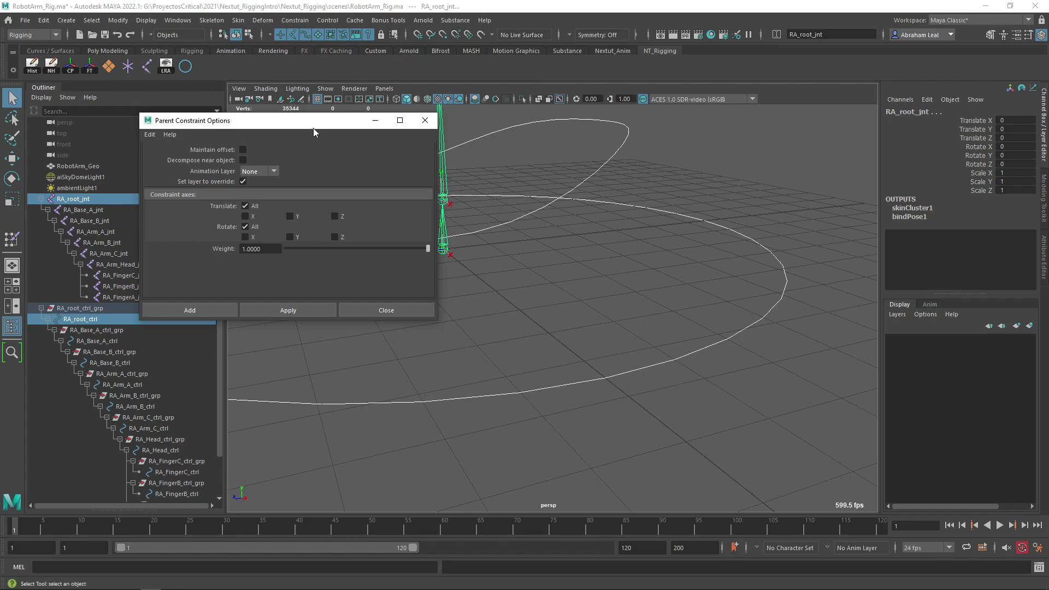
pyautogui.moveTo(310, 125); pyautogui.dragTo(249, 121)
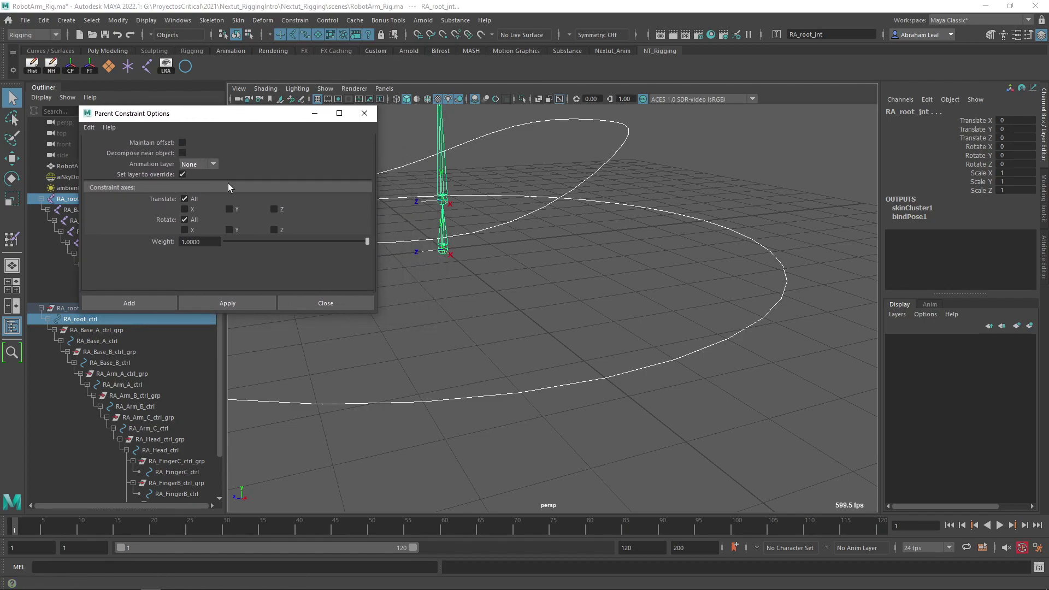
pyautogui.click(251, 304)
# Step: Examine the constrained translate and rotate channels of RA_root_jnt and compare them with the channels of RA_root_ctrl
pyautogui.keyDown('alt'); pyautogui.moveTo(610, 272); pyautogui.dragTo(571, 309); pyautogui.keyUp('alt')
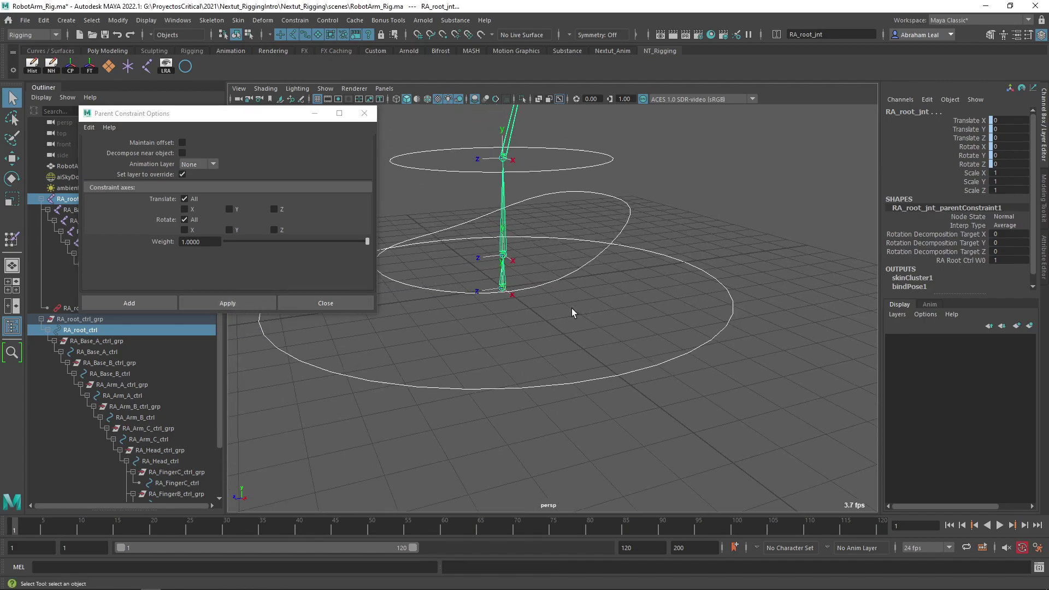
pyautogui.click(592, 313)
pyautogui.click(504, 290)
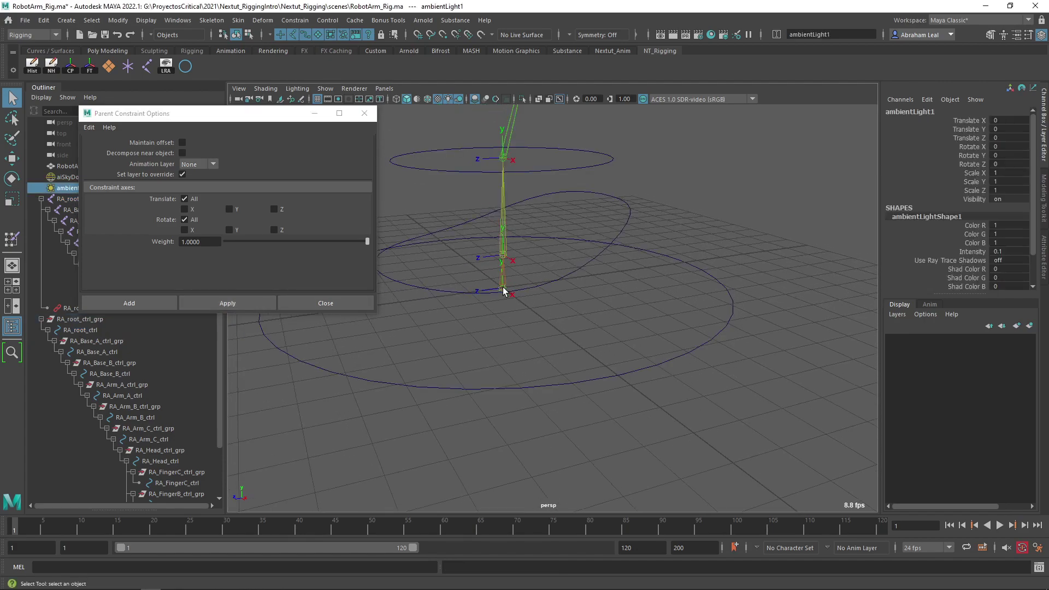
pyautogui.click(549, 334)
pyautogui.scroll(4, 508, 320)
pyautogui.click(452, 274)
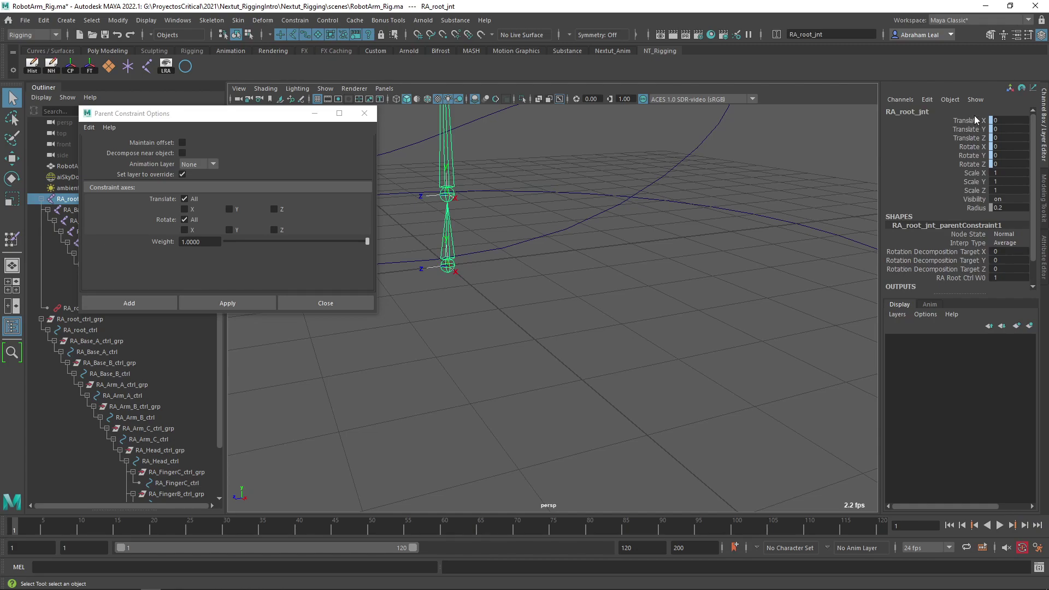
pyautogui.scroll(-3, 677, 355)
pyautogui.click(676, 355)
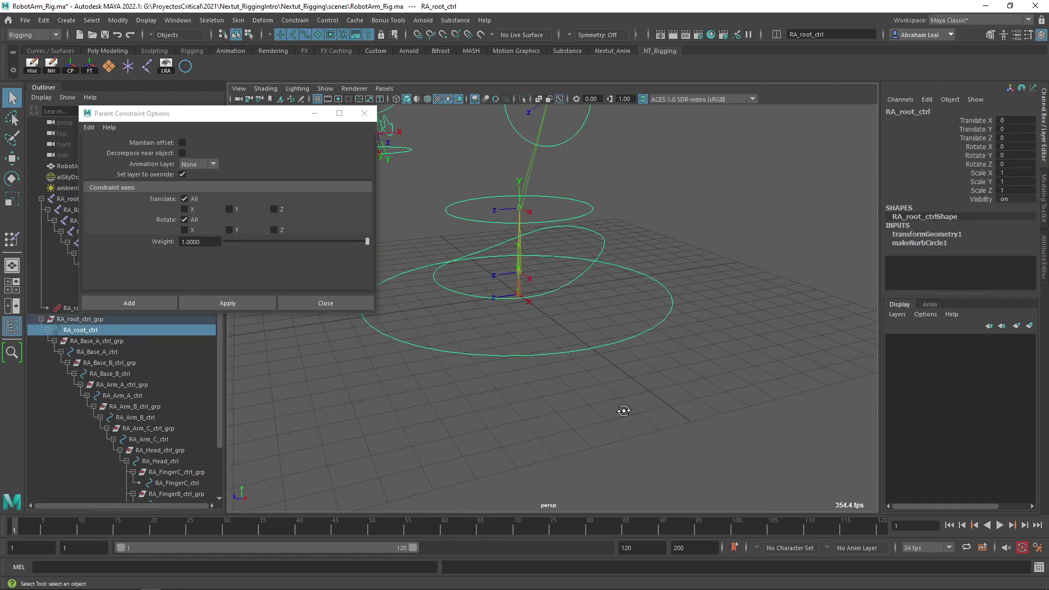
pyautogui.press('w')
pyautogui.keyDown('alt'); pyautogui.moveTo(452, 294); pyautogui.dragTo(672, 221); pyautogui.keyUp('alt')
pyautogui.click(676, 220)
# Step: Close the parent constraint options and orient-constrain RA_Base_A_jnt to RA_Base_A_ctrl
pyautogui.scroll(3, 676, 219)
pyautogui.moveTo(646, 176); pyautogui.dragTo(674, 197)
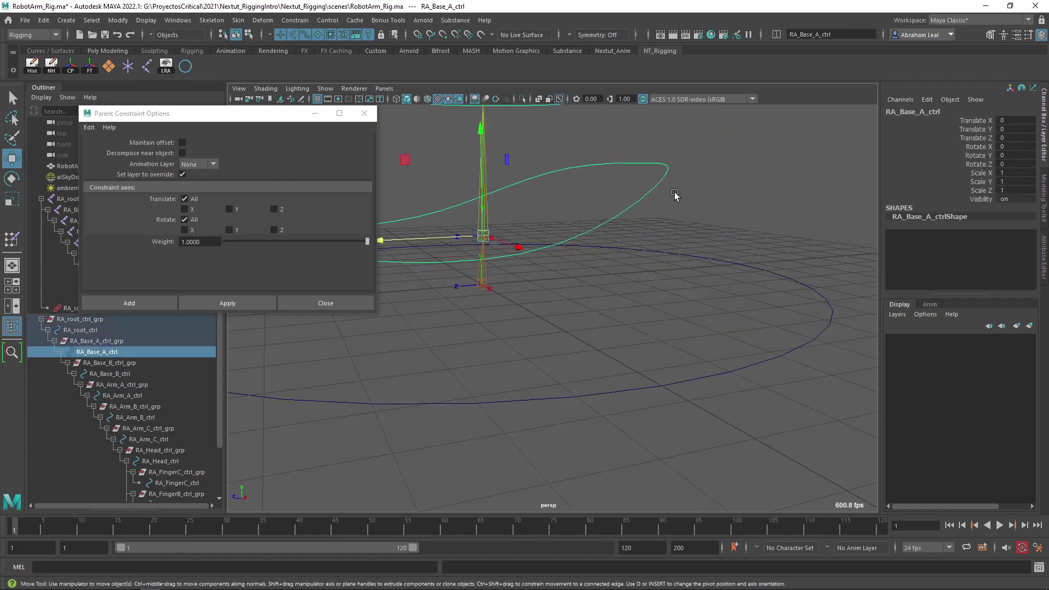
pyautogui.keyDown('alt'); pyautogui.moveTo(522, 230); pyautogui.dragTo(560, 244, button='middle'); pyautogui.keyUp('alt')
pyautogui.press('q')
pyautogui.keyDown('shift'); pyautogui.click(522, 224); pyautogui.keyUp('shift')
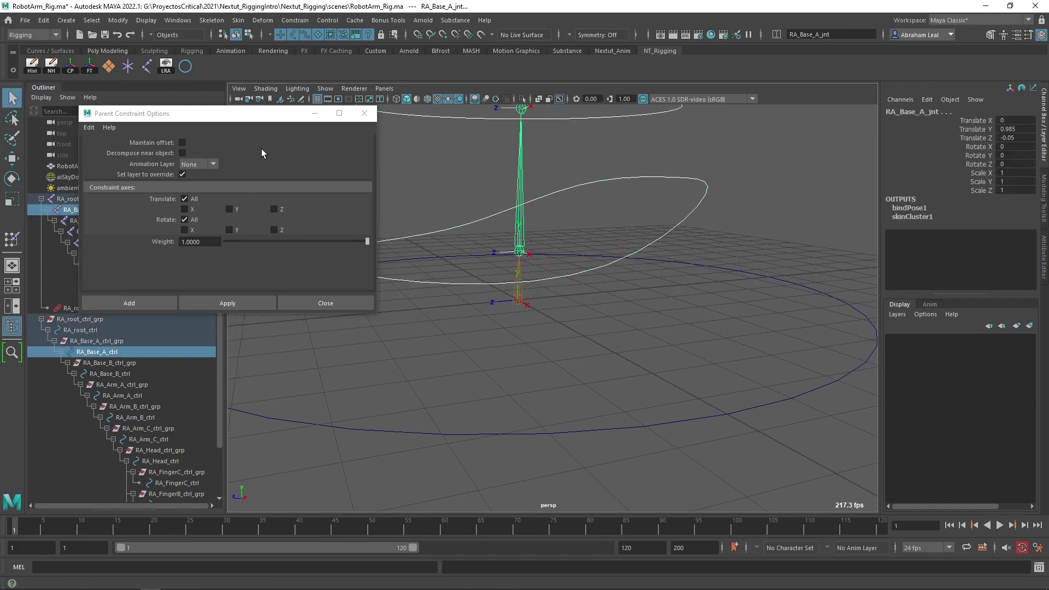
pyautogui.click(365, 114)
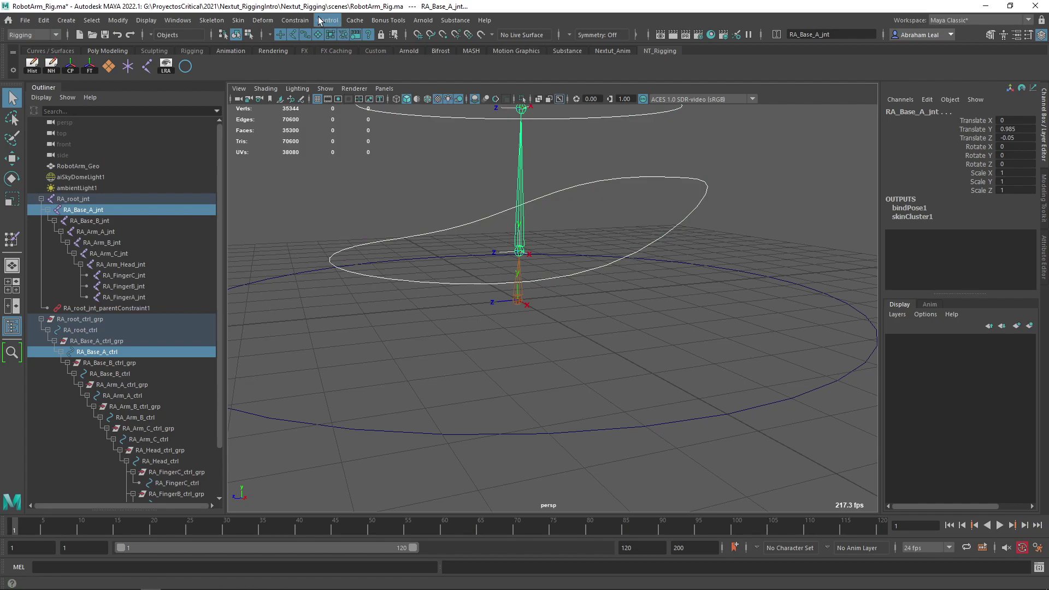
pyautogui.click(301, 21)
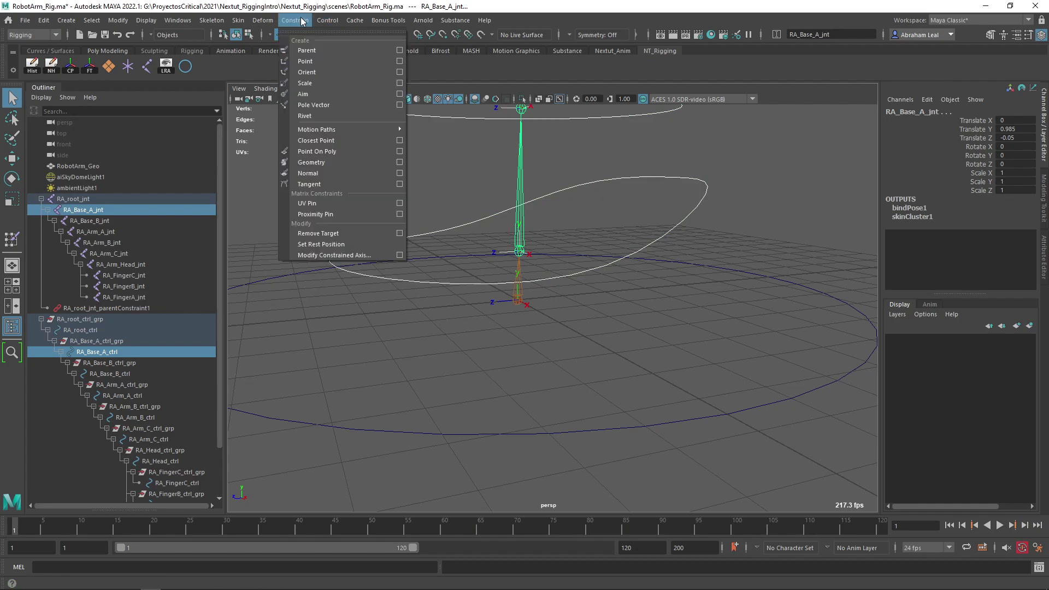
pyautogui.click(307, 72)
# Step: Orient-constrain RA_Base_B_jnt to RA_Base_B_ctrl
pyautogui.keyDown('alt'); pyautogui.moveTo(492, 246); pyautogui.dragTo(588, 220); pyautogui.keyUp('alt')
pyautogui.keyDown('shift'); pyautogui.click(509, 166); pyautogui.keyUp('shift')
pyautogui.keyDown('shift'); pyautogui.click(509, 160); pyautogui.keyUp('shift')
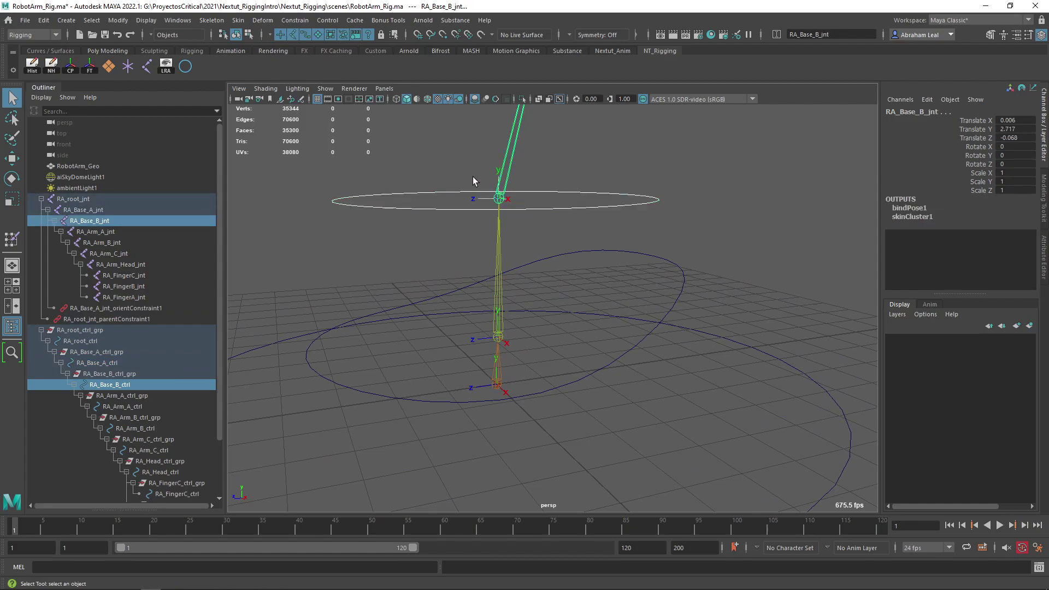
pyautogui.click(300, 21)
pyautogui.click(310, 71)
# Step: Orient-constrain RA_Arm_A_jnt to the RA_Arm_A_ctrl circle around it
pyautogui.keyDown('alt'); pyautogui.moveTo(563, 216); pyautogui.dragTo(547, 295, button='middle'); pyautogui.keyUp('alt')
pyautogui.scroll(-2, 546, 294)
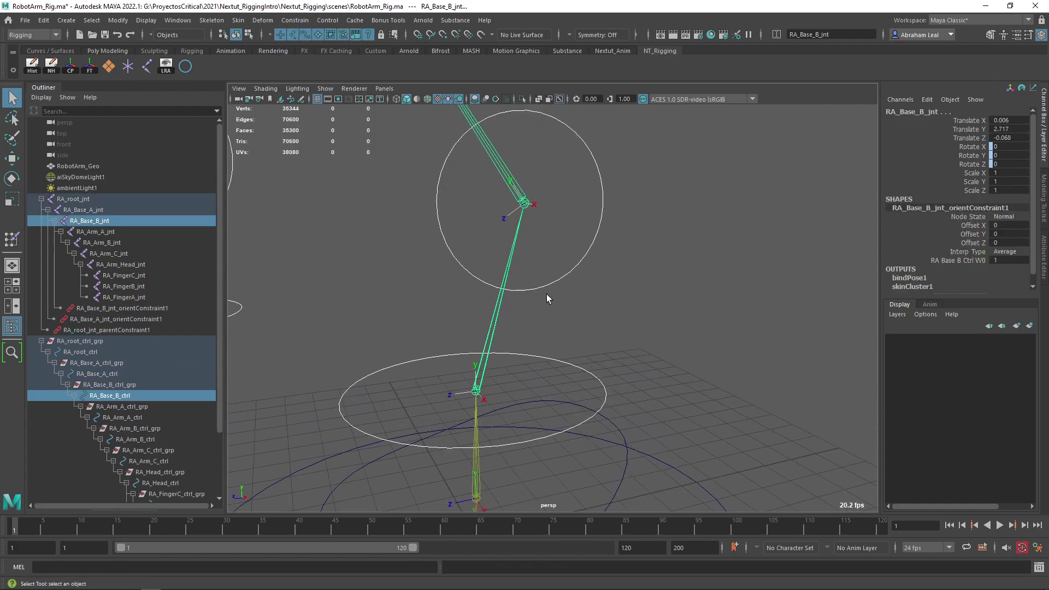
pyautogui.moveTo(591, 263); pyautogui.dragTo(564, 236)
pyautogui.keyDown('shift'); pyautogui.moveTo(511, 165); pyautogui.dragTo(496, 176); pyautogui.keyUp('shift')
pyautogui.click(294, 20)
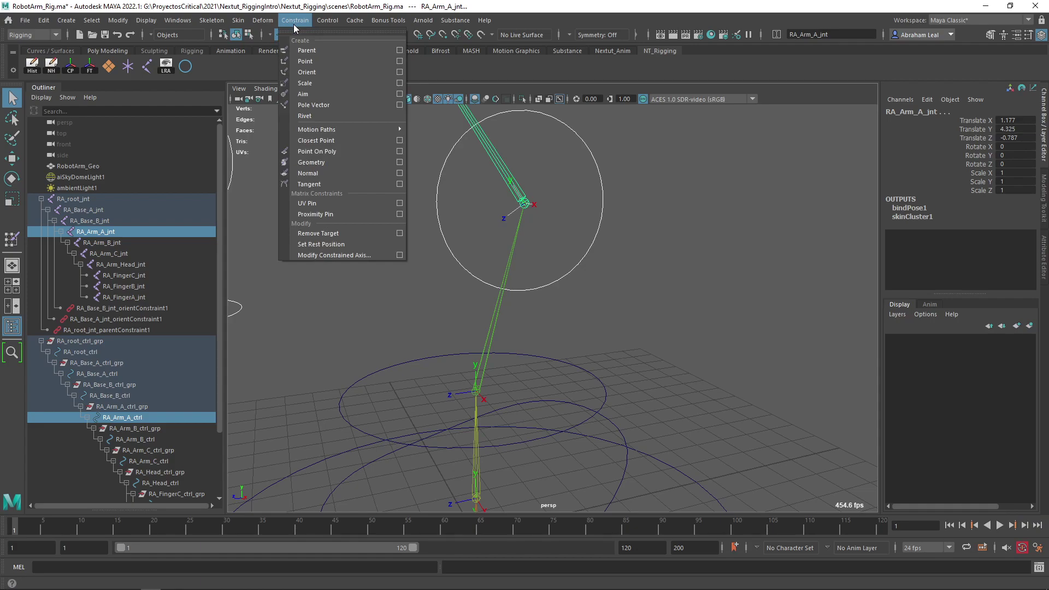
pyautogui.click(309, 73)
# Step: Orient-constrain RA_Arm_B_jnt to RA_Arm_B_ctrl at the peak of the arm
pyautogui.keyDown('alt'); pyautogui.moveTo(381, 107); pyautogui.dragTo(473, 256); pyautogui.keyUp('alt')
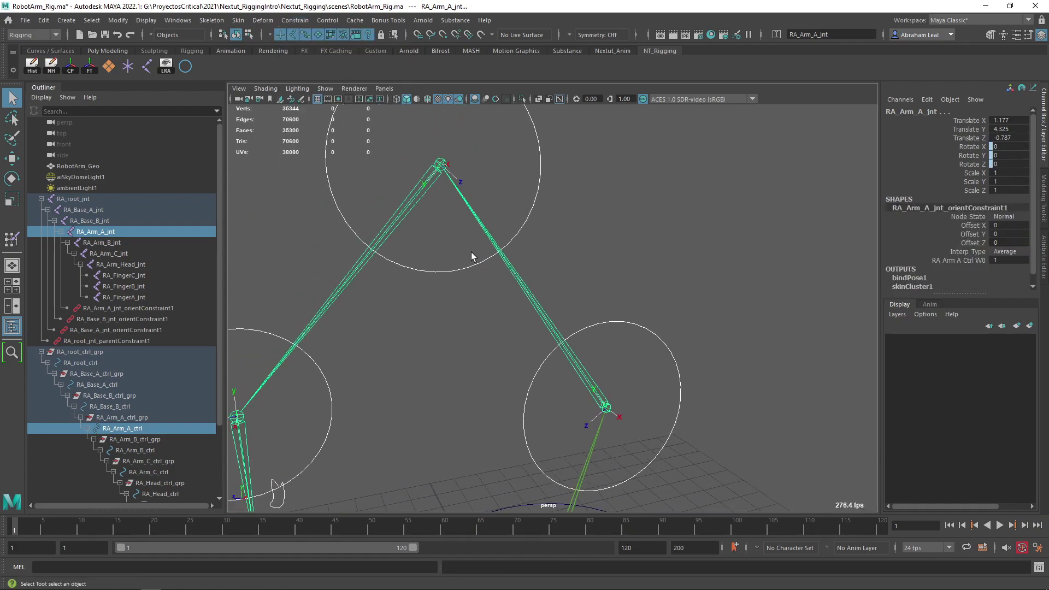
pyautogui.click(611, 239)
pyautogui.click(339, 211)
pyautogui.keyDown('shift'); pyautogui.click(469, 207); pyautogui.keyUp('shift')
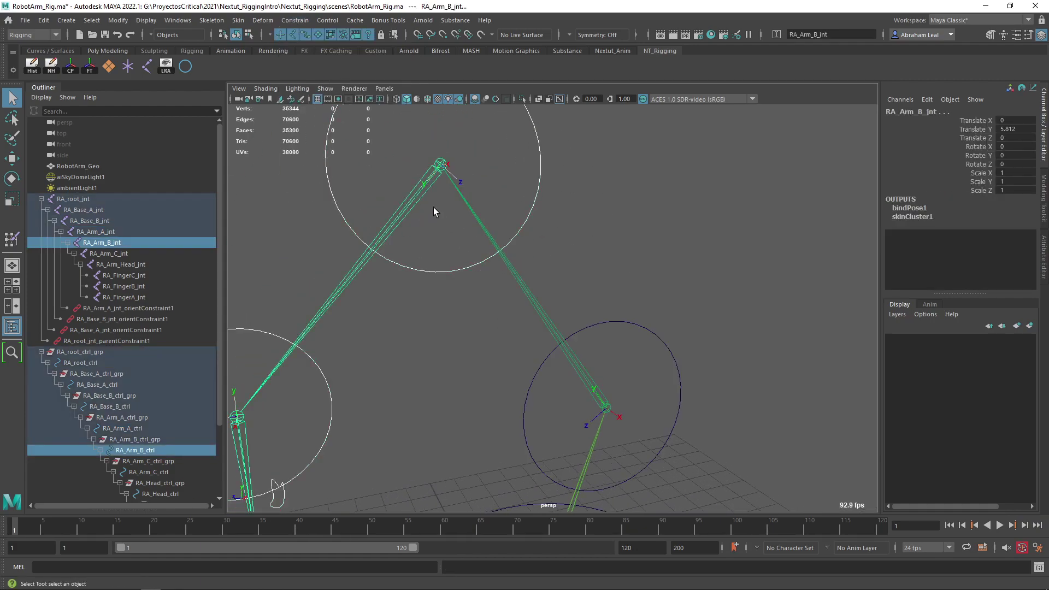
pyautogui.click(294, 21)
pyautogui.click(309, 72)
# Step: Orient-constrain RA_Arm_C_jnt to RA_Arm_C_ctrl above the gripper
pyautogui.keyDown('alt'); pyautogui.moveTo(383, 142); pyautogui.dragTo(442, 194); pyautogui.keyUp('alt')
pyautogui.scroll(3, 503, 221)
pyautogui.keyDown('shift'); pyautogui.click(464, 241); pyautogui.keyUp('shift')
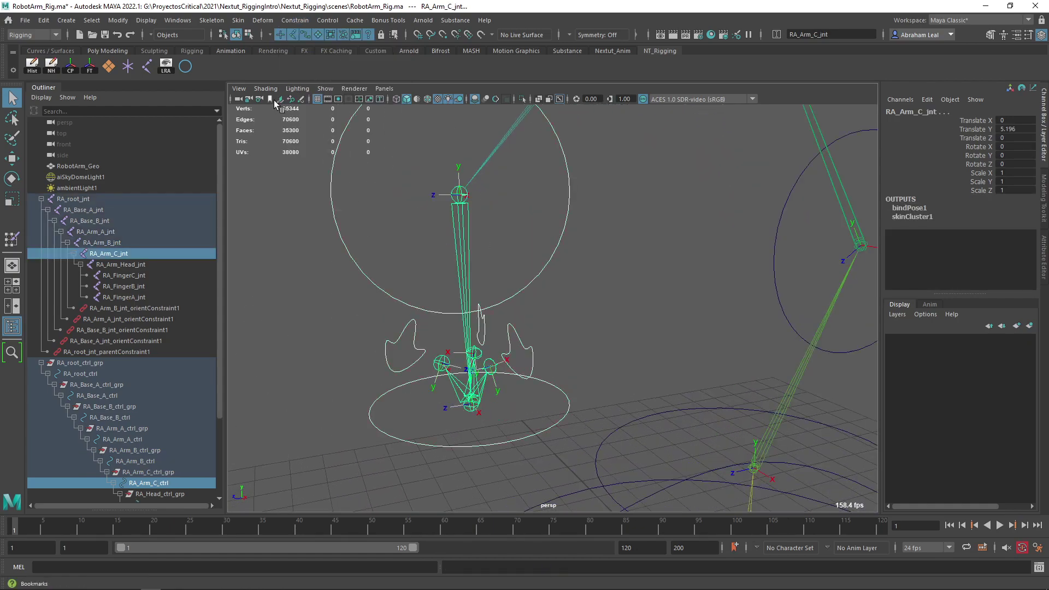
pyautogui.click(295, 21)
pyautogui.click(309, 71)
# Step: Orient-constrain RA_Arm_Head_jnt to RA_Head_ctrl
pyautogui.keyDown('alt'); pyautogui.moveTo(541, 120); pyautogui.dragTo(546, 312); pyautogui.keyUp('alt')
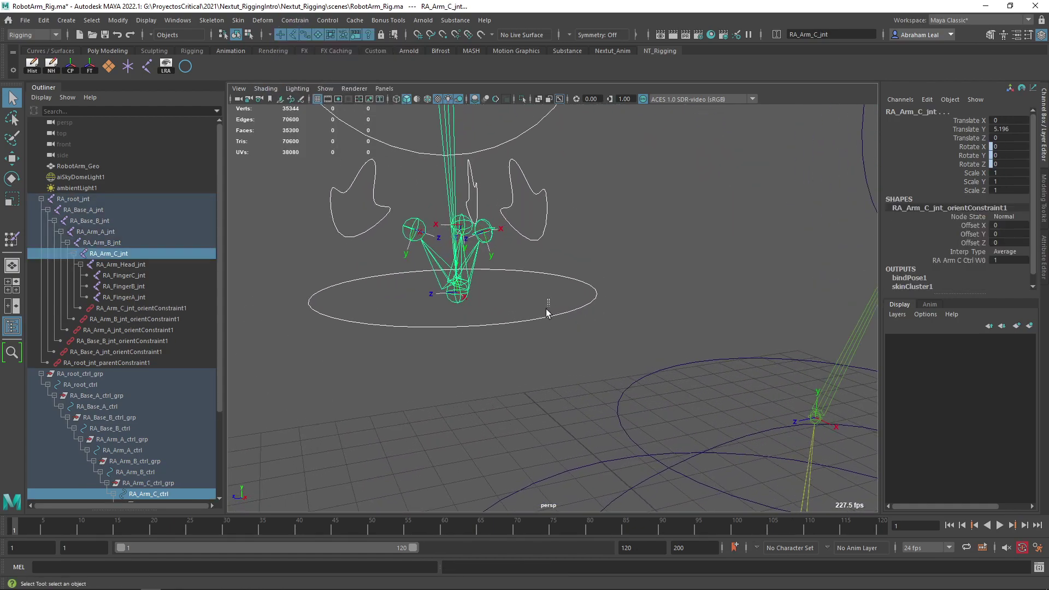
pyautogui.click(442, 301)
pyautogui.keyDown('shift'); pyautogui.click(458, 299); pyautogui.keyUp('shift')
pyautogui.click(294, 20)
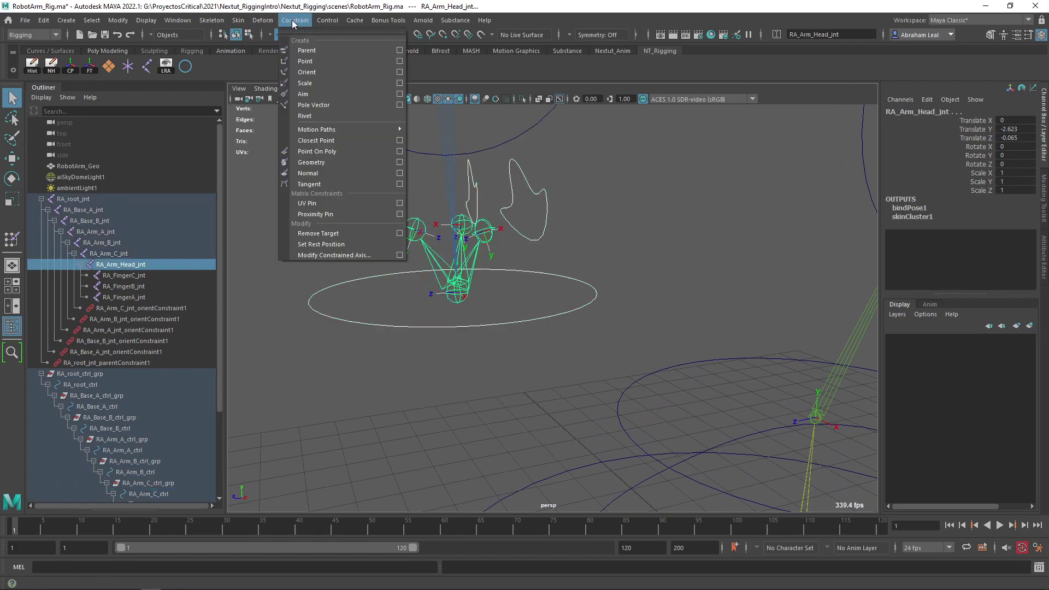
pyautogui.click(307, 72)
# Step: Orient-constrain RA_FingerB_jnt to RA_FingerB_ctrl
pyautogui.click(534, 219)
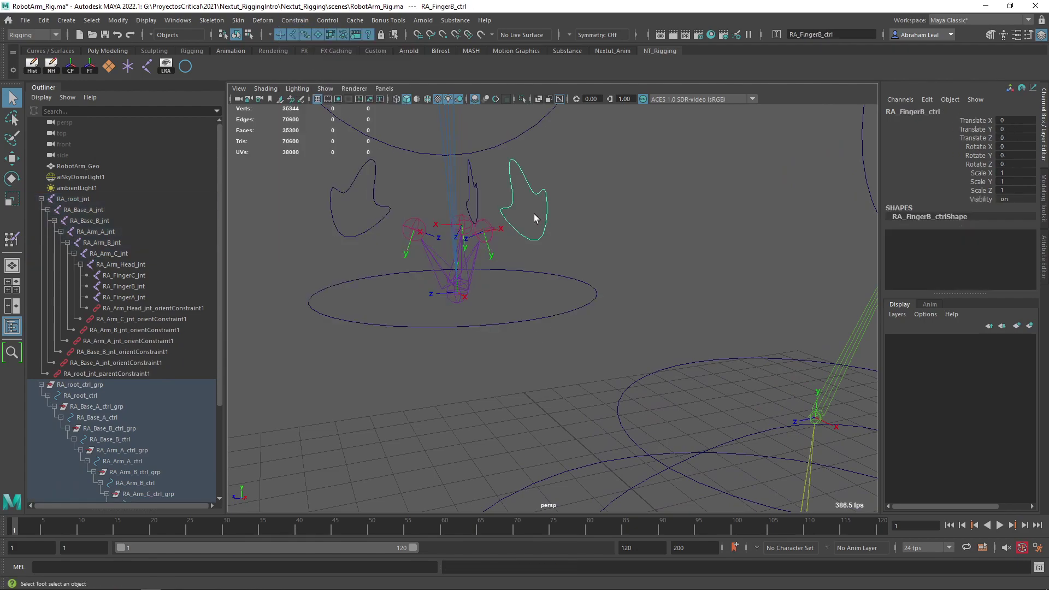
pyautogui.keyDown('shift'); pyautogui.click(491, 230); pyautogui.keyUp('shift')
pyautogui.press('g')
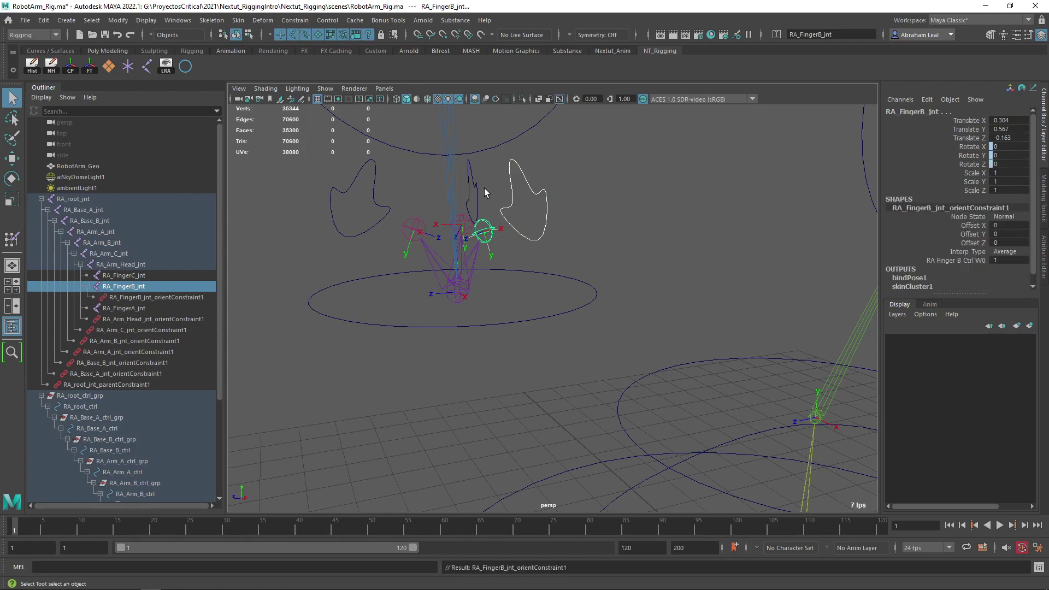
# Step: Orient-constrain RA_FingerC_jnt to RA_FingerC_ctrl on the other side of the gripper
pyautogui.keyDown('alt'); pyautogui.moveTo(493, 195); pyautogui.dragTo(372, 264); pyautogui.keyUp('alt')
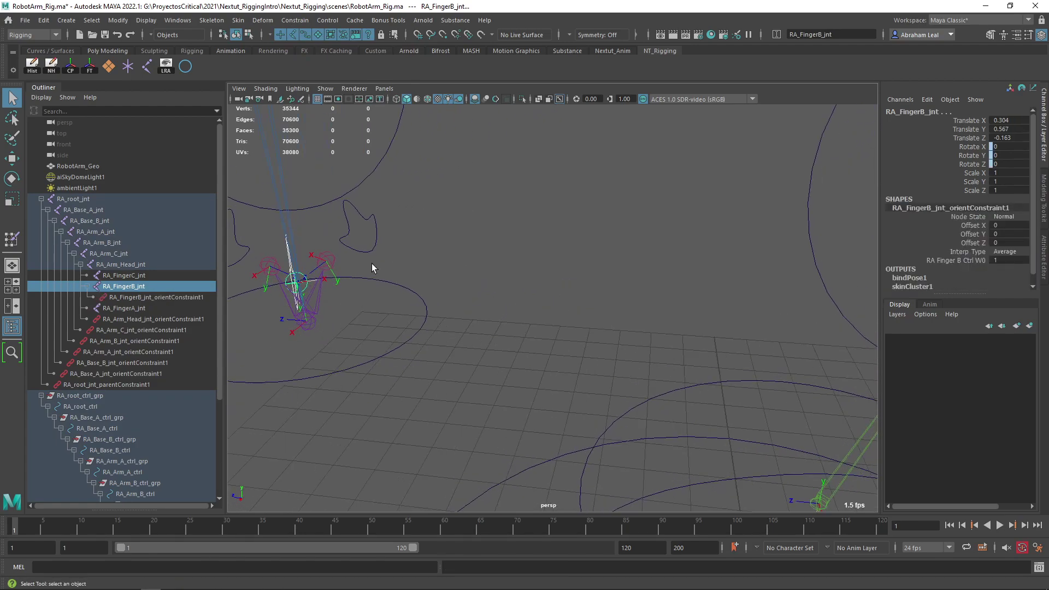
pyautogui.click(327, 263)
pyautogui.click(369, 218)
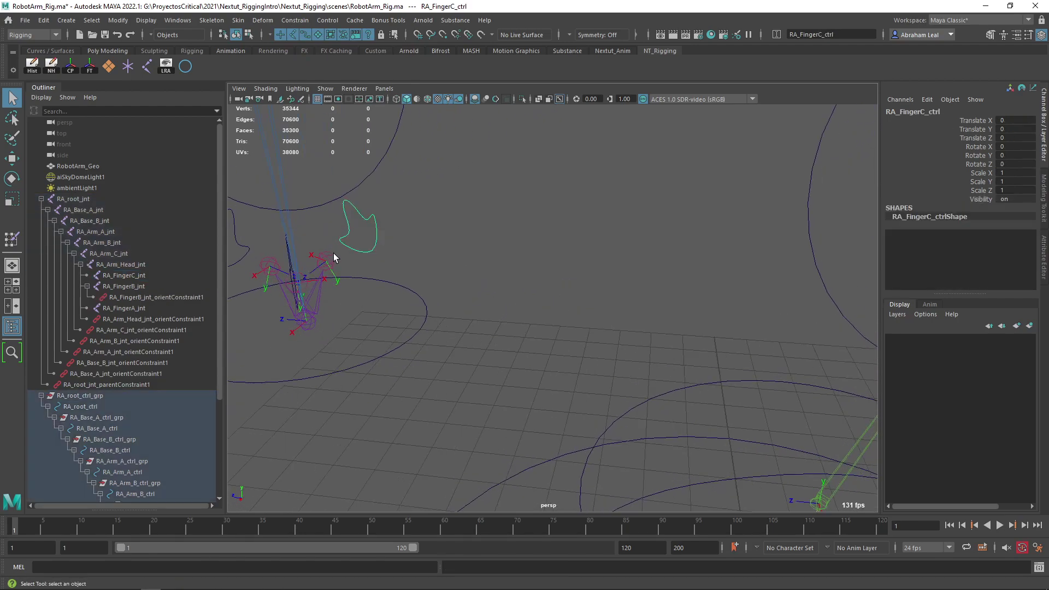
pyautogui.keyDown('shift'); pyautogui.click(330, 262); pyautogui.keyUp('shift')
pyautogui.press('g')
# Step: Orient-constrain RA_FingerA_jnt to RA_FingerA_ctrl and clear the selection
pyautogui.keyDown('alt'); pyautogui.moveTo(330, 261); pyautogui.dragTo(466, 251); pyautogui.keyUp('alt')
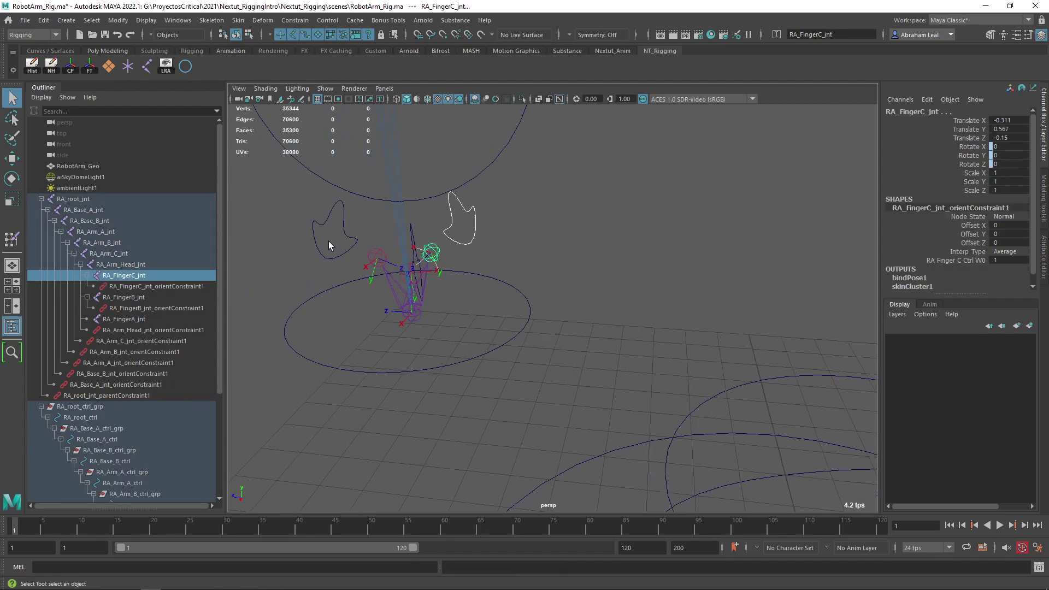
pyautogui.click(329, 254)
pyautogui.keyDown('shift'); pyautogui.click(377, 255); pyautogui.keyUp('shift')
pyautogui.press('g')
pyautogui.click(516, 255)
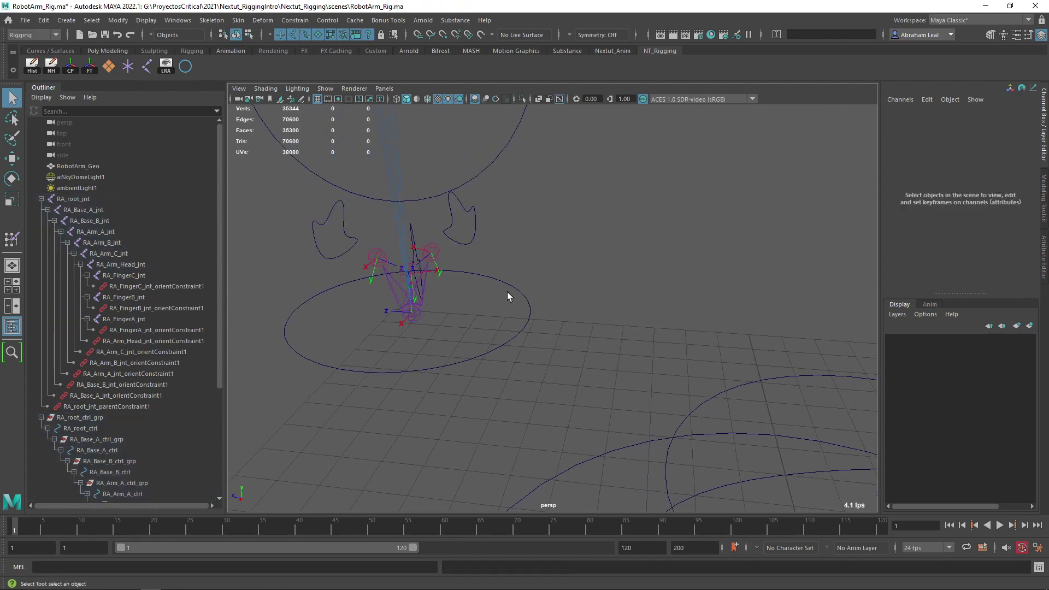
# Step: Try rotating RA_FingerC_ctrl and RA_Head_ctrl on the gripper, revert them, and clear the selection
pyautogui.click(510, 314)
pyautogui.click(467, 246)
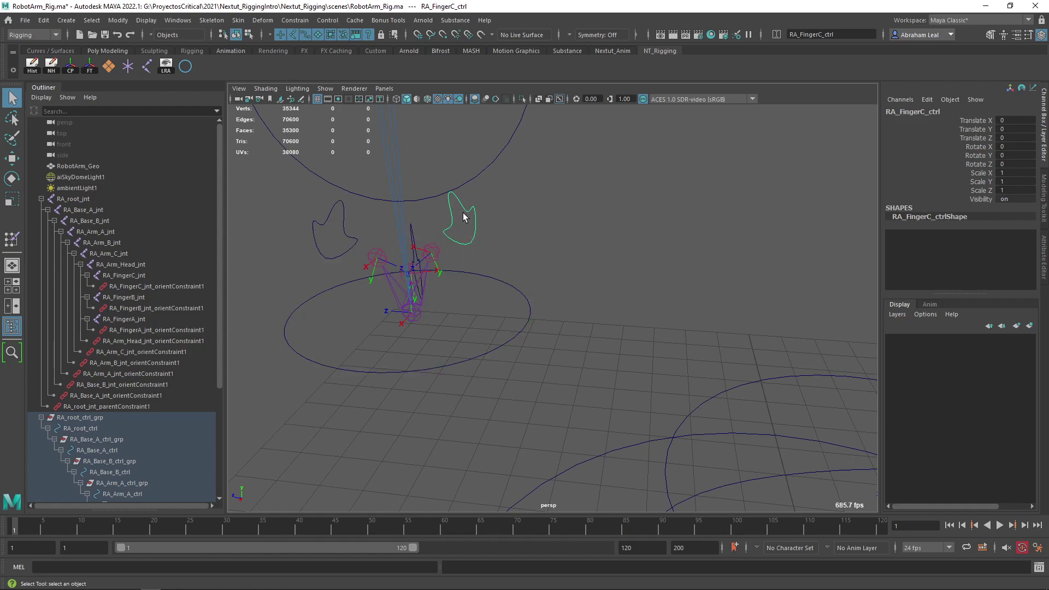
pyautogui.press('e')
pyautogui.moveTo(420, 162); pyautogui.dragTo(590, 236)
pyautogui.click(590, 234)
pyautogui.click(510, 347)
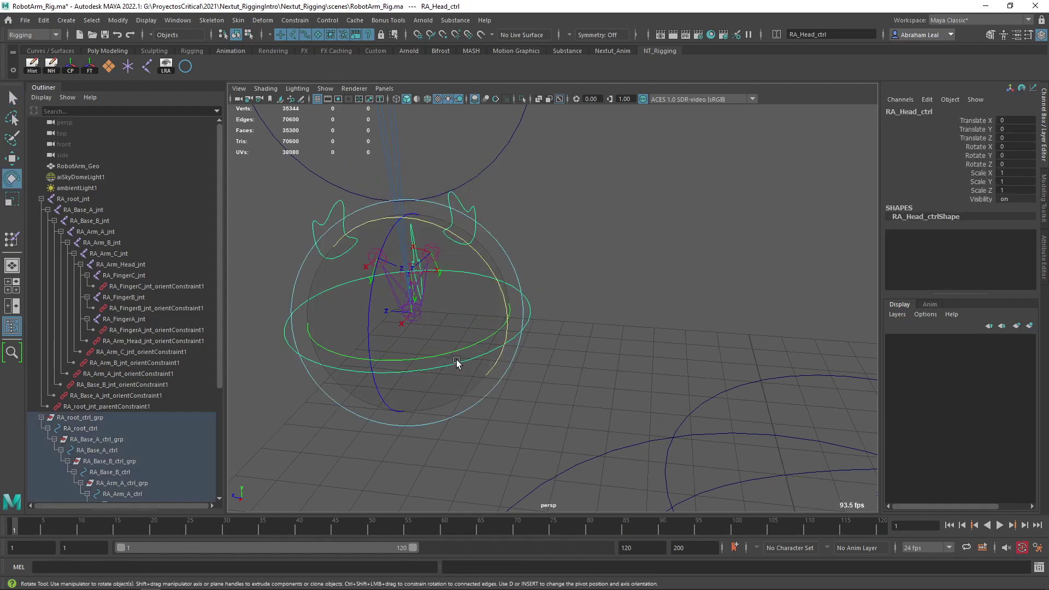
pyautogui.moveTo(455, 349); pyautogui.dragTo(424, 361)
pyautogui.click(426, 129)
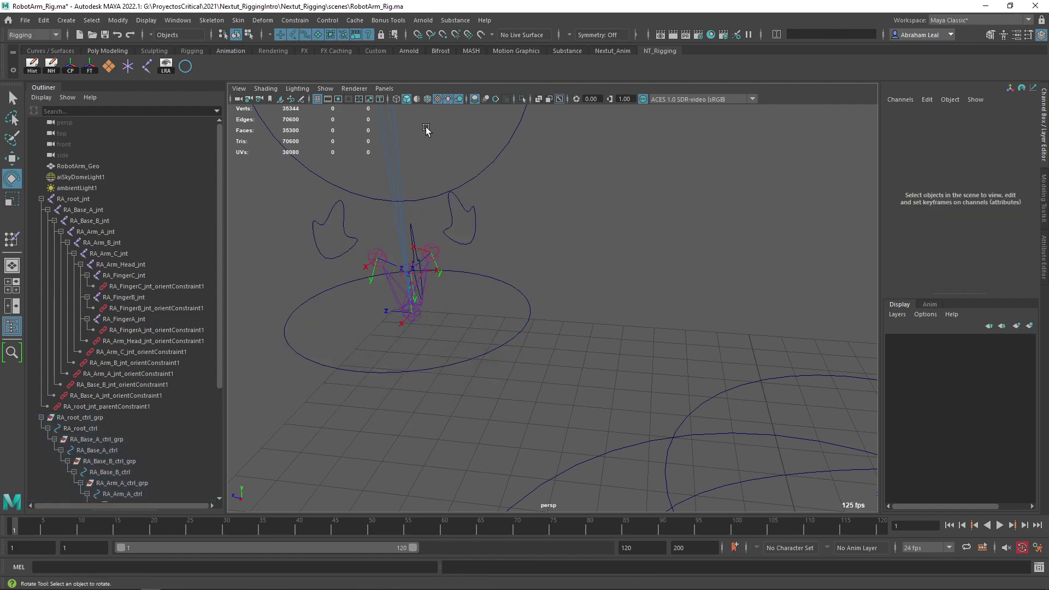
# Step: Try moving RA_root_ctrl at the robot's base along Z, and undo the move
pyautogui.keyDown('alt'); pyautogui.moveTo(481, 257); pyautogui.dragTo(527, 221); pyautogui.keyUp('alt')
pyautogui.keyDown('alt'); pyautogui.moveTo(569, 267); pyautogui.dragTo(539, 242, button='right'); pyautogui.keyUp('alt')
pyautogui.keyDown('alt'); pyautogui.moveTo(539, 242); pyautogui.dragTo(577, 265, button='middle'); pyautogui.keyUp('alt')
pyautogui.keyDown('alt'); pyautogui.moveTo(577, 268); pyautogui.dragTo(440, 355); pyautogui.keyUp('alt')
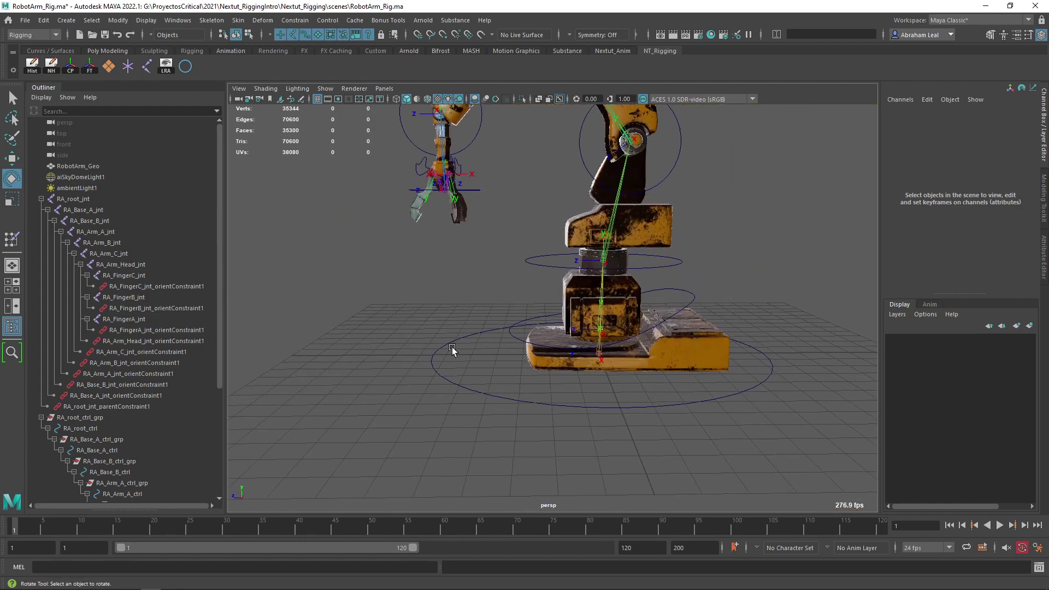
pyautogui.click(438, 369)
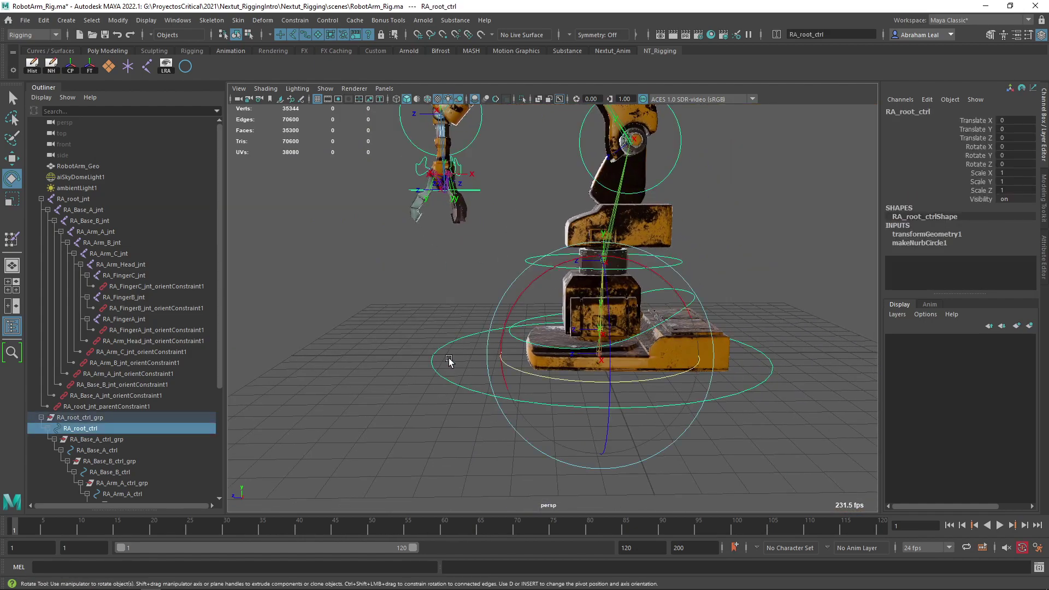
pyautogui.press('w')
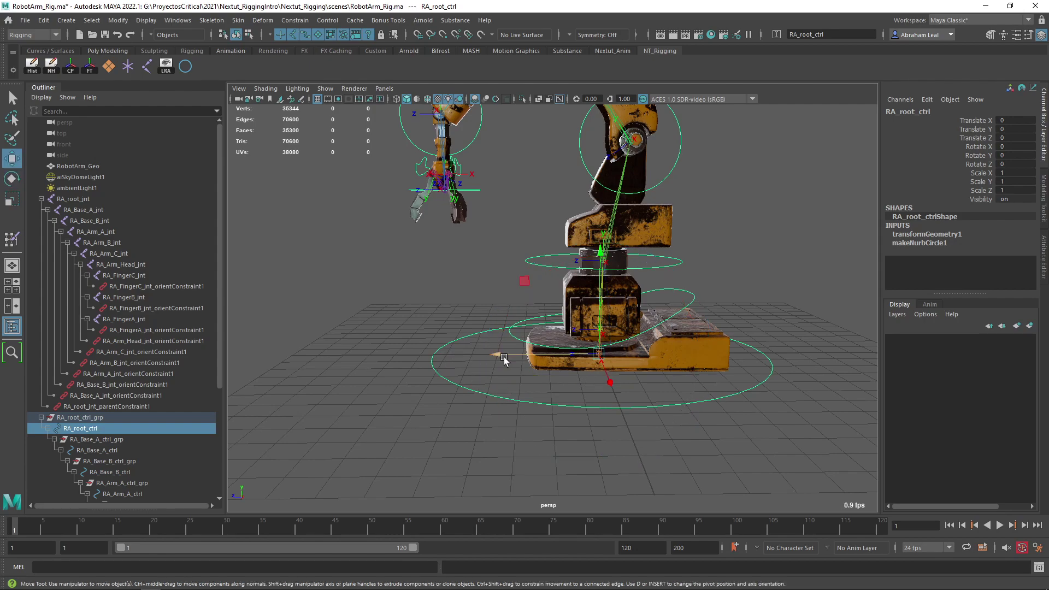
pyautogui.moveTo(504, 357); pyautogui.dragTo(536, 347)
pyautogui.hotkey('ctrl', 'z')
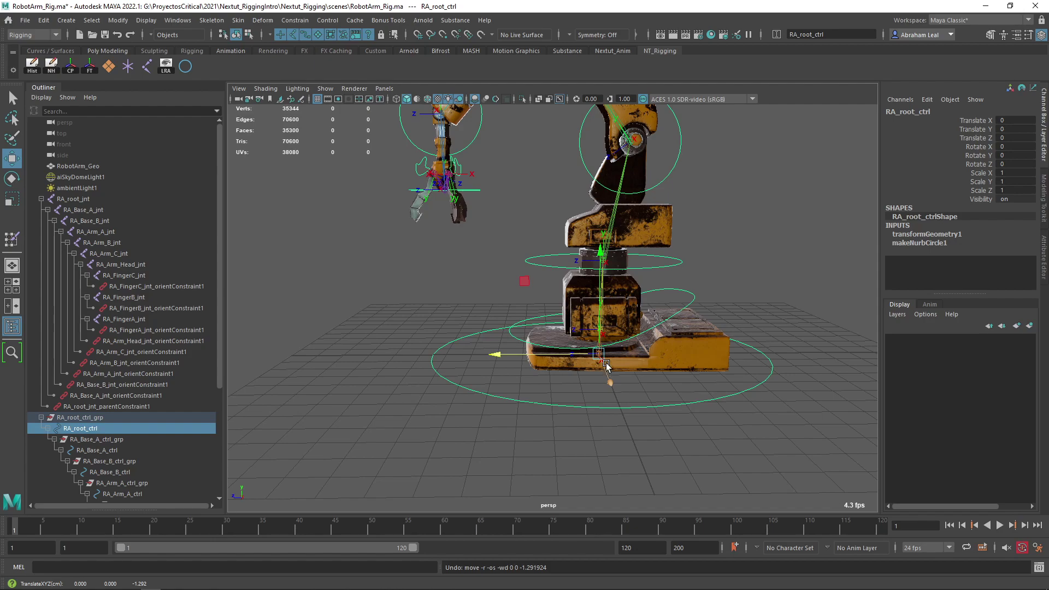
# Step: Test RA_root_ctrl again by moving it and rotating it 15 degrees about Y, undoing each change
pyautogui.scroll(-5, 623, 293)
pyautogui.scroll(5, 629, 298)
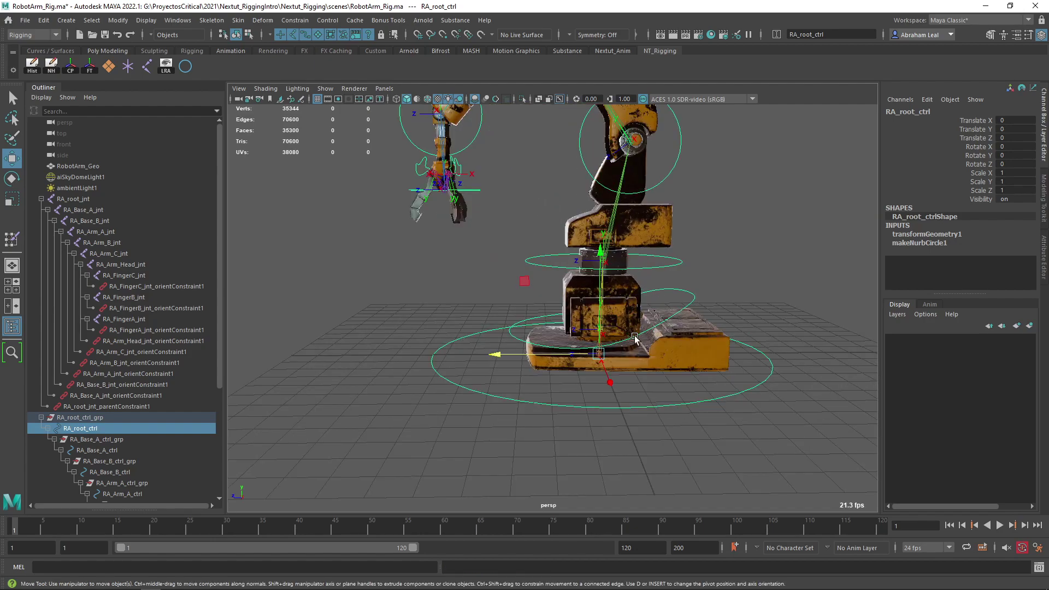
pyautogui.keyDown('alt'); pyautogui.moveTo(635, 340); pyautogui.dragTo(631, 312, button='middle'); pyautogui.keyUp('alt')
pyautogui.moveTo(498, 327); pyautogui.dragTo(543, 347)
pyautogui.hotkey('ctrl', 'z')
pyautogui.press('e')
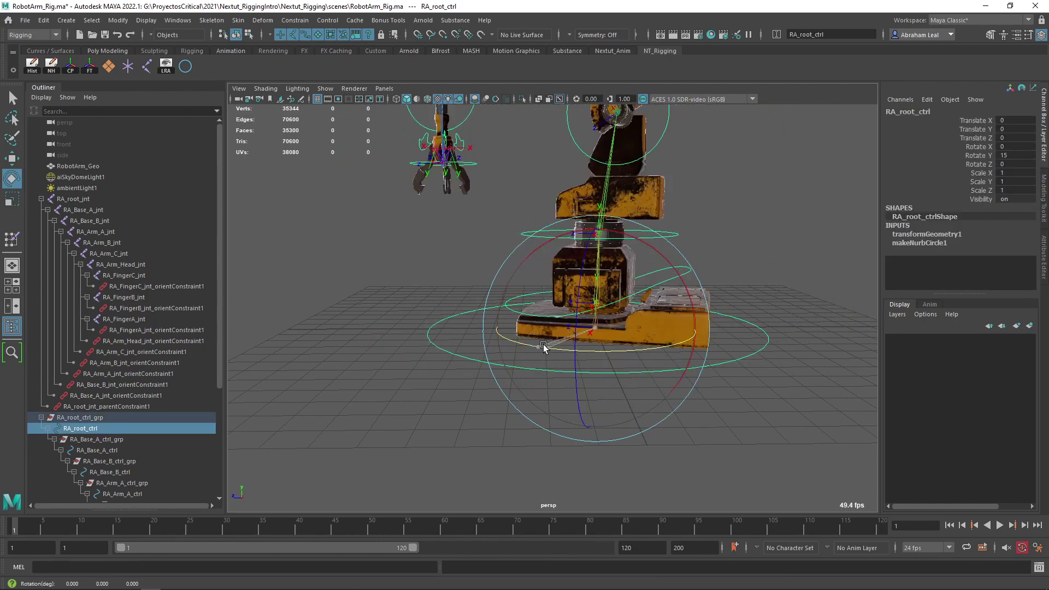
pyautogui.hotkey('ctrl', 'z')
# Step: Test RA_Base_A_ctrl by moving and rotating it, undoing each change
pyautogui.click(752, 258)
pyautogui.click(685, 267)
pyautogui.press('w')
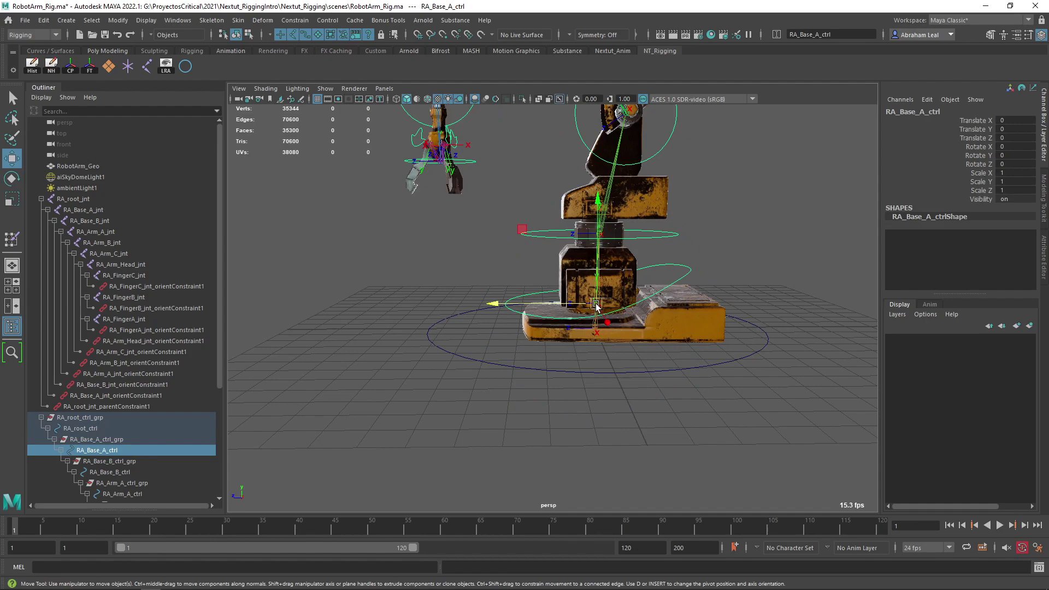
pyautogui.moveTo(597, 303); pyautogui.dragTo(534, 326)
pyautogui.hotkey('ctrl', 'z')
pyautogui.press('e')
pyautogui.hotkey('ctrl', 'z')
# Step: Test RA_Base_B_ctrl by moving it and rotating it -15 degrees about Y, undoing each change
pyautogui.click(685, 233)
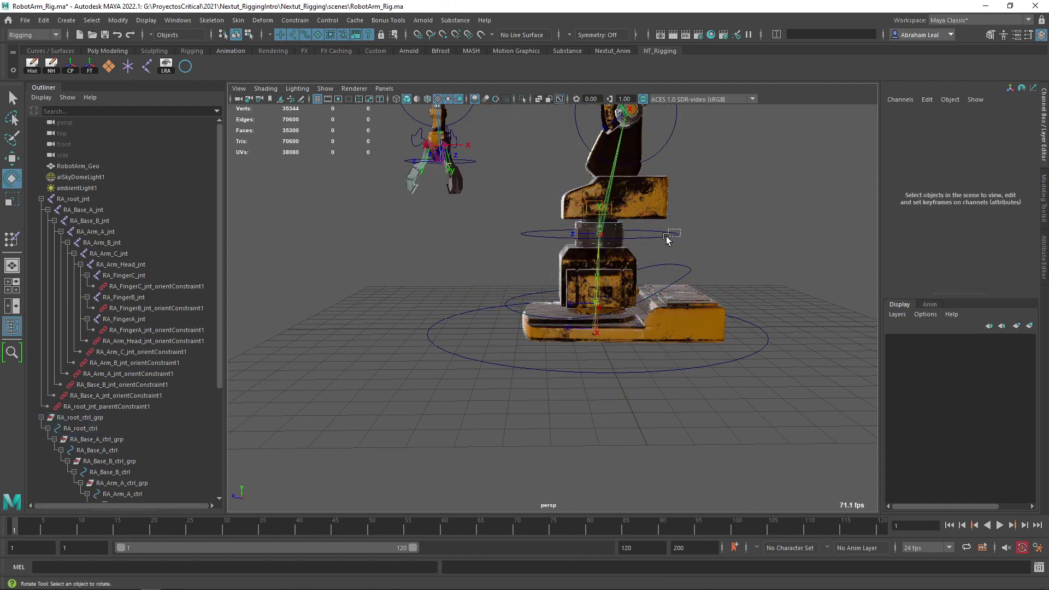
pyautogui.click(670, 236)
pyautogui.keyDown('alt'); pyautogui.moveTo(653, 255); pyautogui.dragTo(656, 297, button='middle'); pyautogui.keyUp('alt')
pyautogui.press('w')
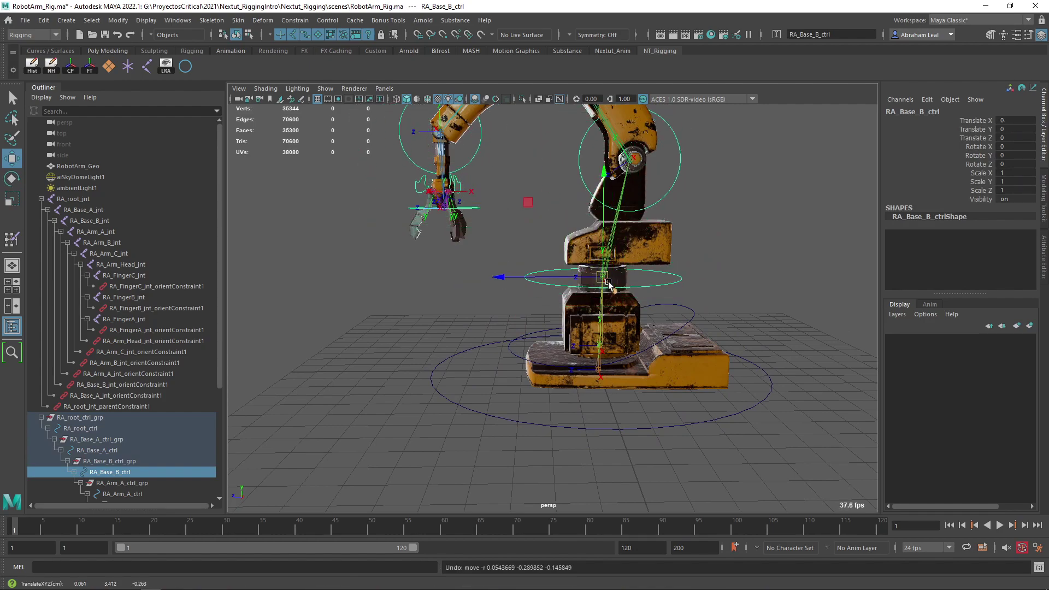
pyautogui.press('e')
pyautogui.moveTo(601, 282); pyautogui.dragTo(580, 286)
pyautogui.hotkey('ctrl', 'z')
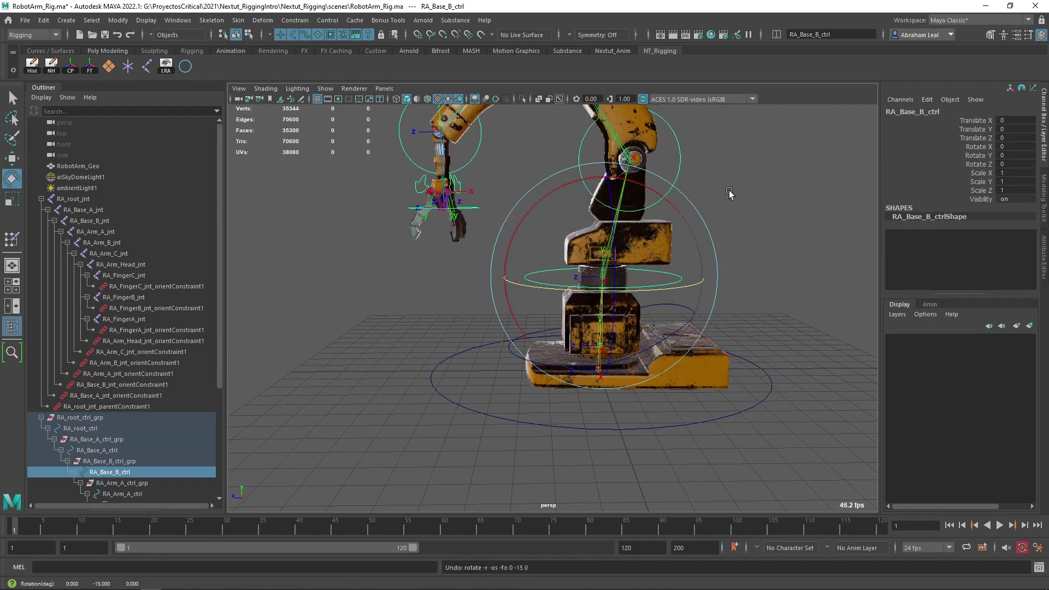
# Step: Try rotating RA_Arm_A_ctrl at the lower arm pivot, and undo the rotation
pyautogui.keyDown('alt'); pyautogui.moveTo(696, 147); pyautogui.dragTo(687, 216, button='middle'); pyautogui.keyUp('alt')
pyautogui.click(665, 232)
pyautogui.moveTo(545, 192)
pyautogui.mouseDown()
pyautogui.moveTo(530, 219)
pyautogui.moveTo(545, 192)
pyautogui.mouseUp()
pyautogui.hotkey('ctrl', 'z')
# Step: Try rotating RA_Arm_B_ctrl at the arm's elbow, and undo the rotation
pyautogui.keyDown('alt'); pyautogui.moveTo(762, 161); pyautogui.dragTo(779, 246, button='middle'); pyautogui.keyUp('alt')
pyautogui.click(592, 148)
pyautogui.click(588, 148)
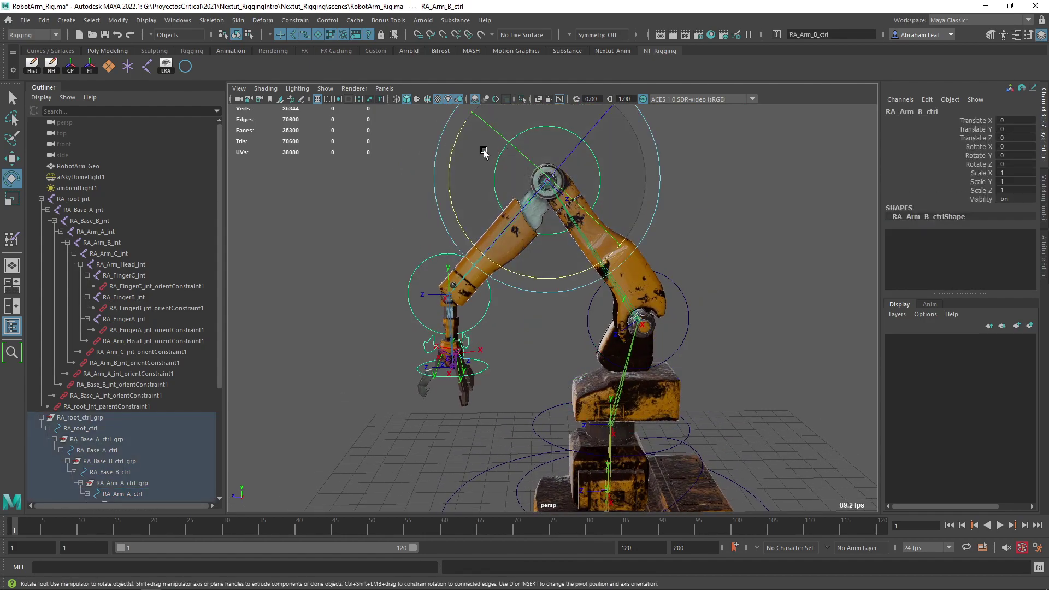
pyautogui.moveTo(448, 167)
pyautogui.mouseDown()
pyautogui.moveTo(452, 202)
pyautogui.moveTo(447, 170)
pyautogui.mouseUp()
pyautogui.hotkey('ctrl', 'z')
# Step: Try rotating RA_Arm_C_ctrl at the wrist, undo the rotation, and clear the selection
pyautogui.click(405, 263)
pyautogui.click(410, 278)
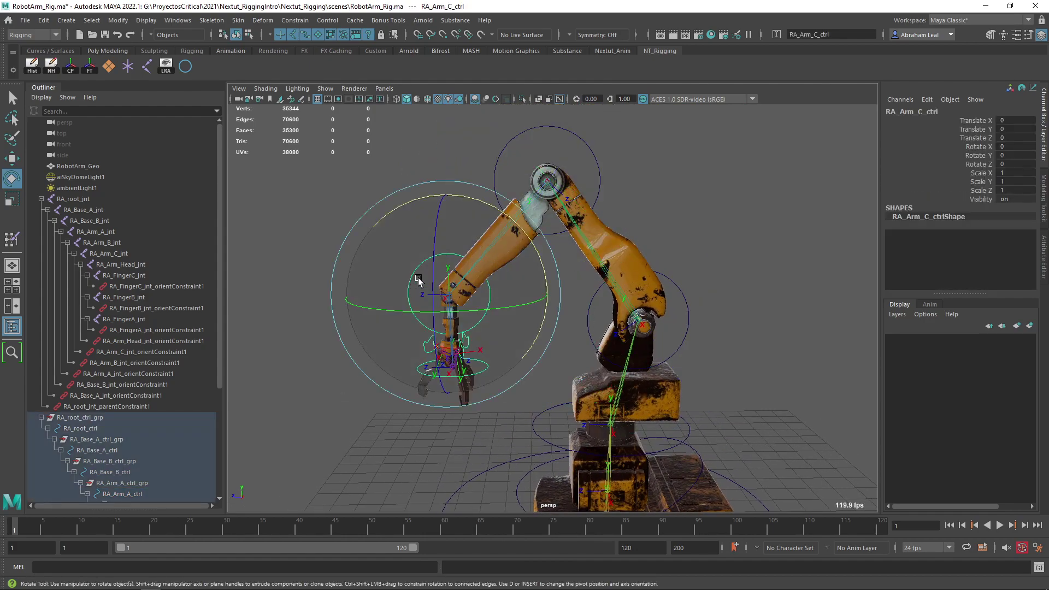
pyautogui.keyDown('alt'); pyautogui.moveTo(419, 279); pyautogui.dragTo(456, 242, button='middle'); pyautogui.keyUp('alt')
pyautogui.moveTo(421, 180); pyautogui.dragTo(441, 183)
pyautogui.hotkey('ctrl', 'z')
pyautogui.click(319, 242)
# Step: Test-rotate RA_Head_ctrl -15 degrees about Y, undo the rotation, and clear the selection
pyautogui.keyDown('alt'); pyautogui.moveTo(420, 310); pyautogui.dragTo(496, 237, button='middle'); pyautogui.keyUp('alt')
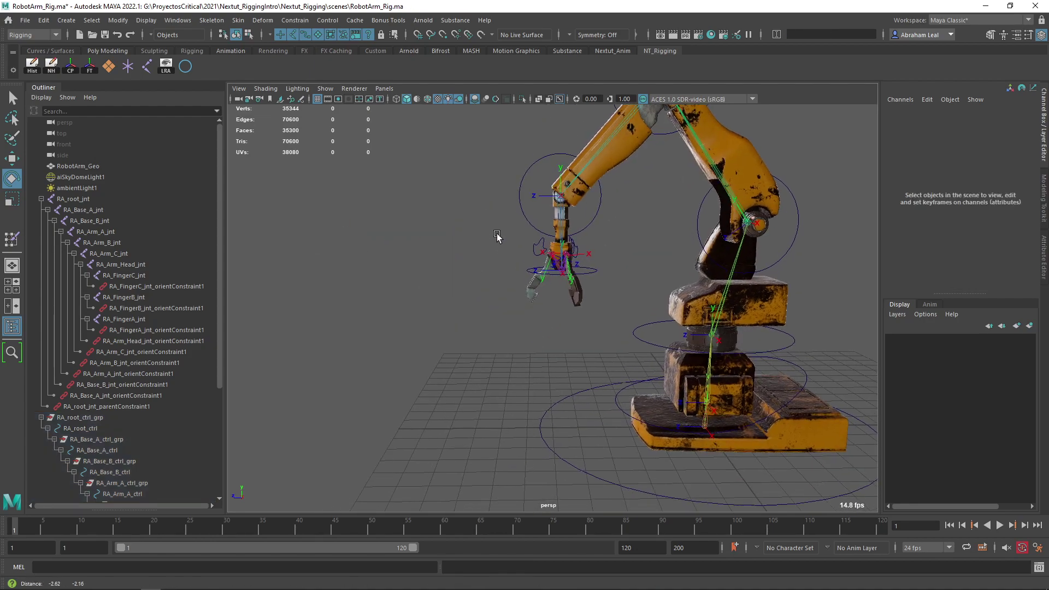
pyautogui.keyDown('alt'); pyautogui.moveTo(497, 237); pyautogui.dragTo(564, 263, button='right'); pyautogui.keyUp('alt')
pyautogui.click(603, 241)
pyautogui.moveTo(554, 255); pyautogui.dragTo(516, 249)
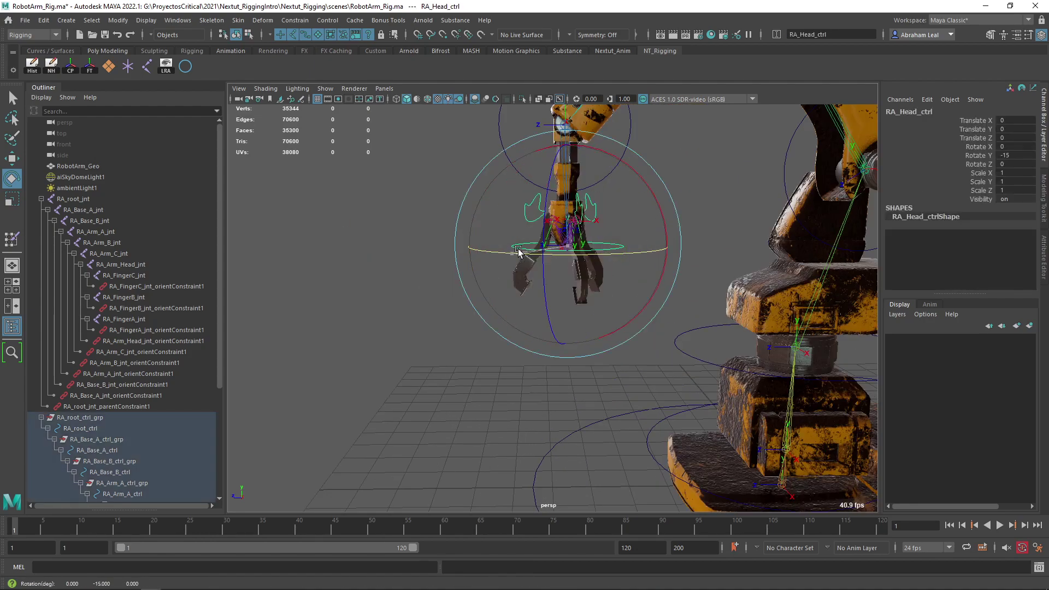
pyautogui.hotkey('ctrl', 'z')
pyautogui.click(410, 211)
# Step: Test-rotate the gripper's finger controls together, including RA_FingerA_ctrl, restore them, and clear the selection
pyautogui.press('q')
pyautogui.keyDown('alt'); pyautogui.moveTo(410, 211); pyautogui.dragTo(372, 269, button='middle'); pyautogui.keyUp('alt')
pyautogui.keyDown('alt'); pyautogui.moveTo(371, 269); pyautogui.dragTo(497, 261, button='right'); pyautogui.keyUp('alt')
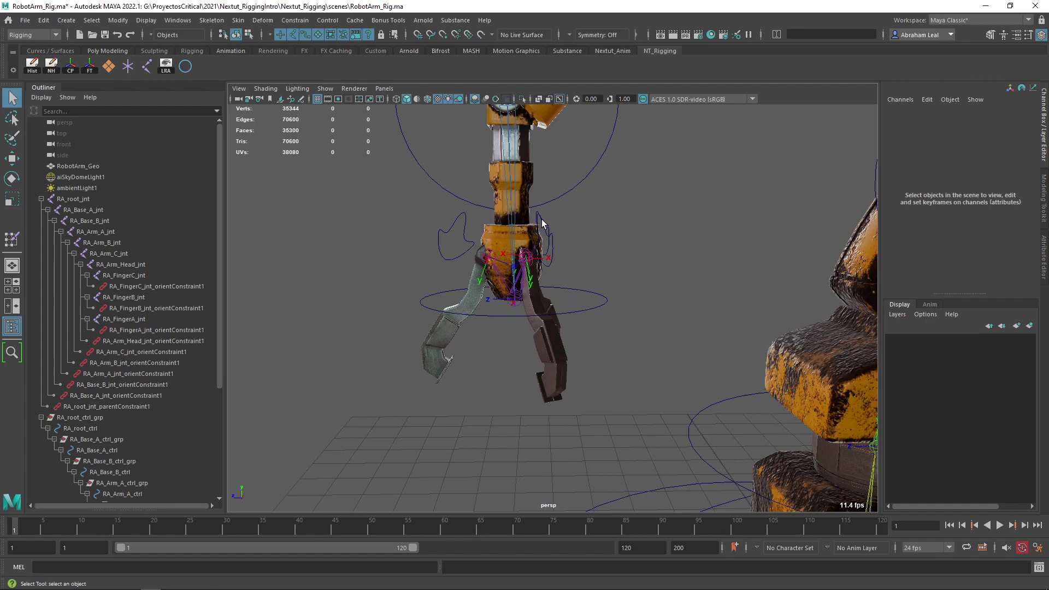
pyautogui.click(465, 225)
pyautogui.press('e')
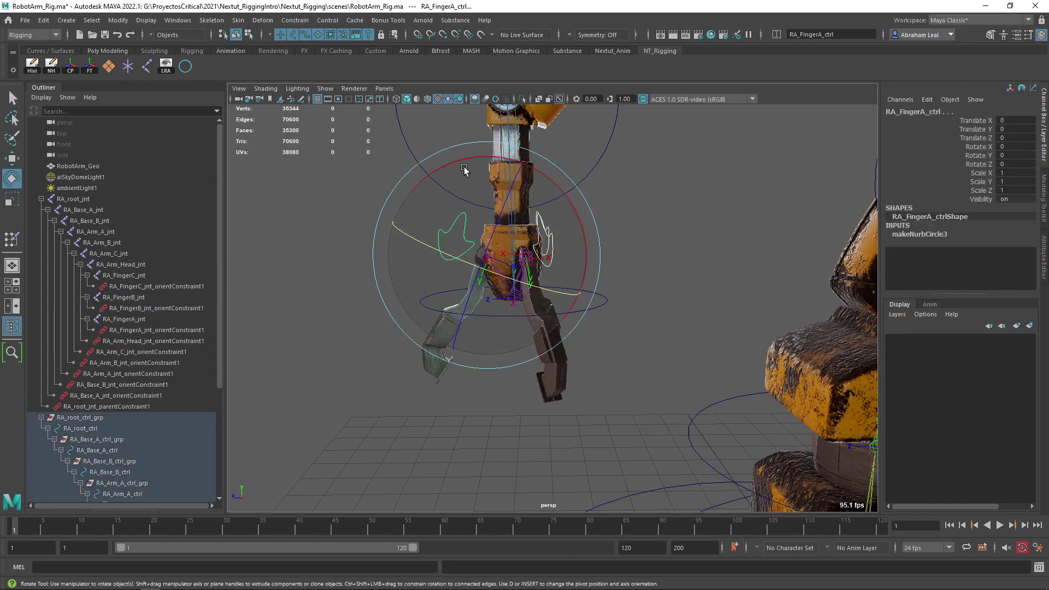
pyautogui.moveTo(471, 158)
pyautogui.mouseDown()
pyautogui.moveTo(450, 162)
pyautogui.moveTo(470, 173)
pyautogui.mouseUp()
pyautogui.click(673, 208)
# Step: Collapse the RA_root_jnt and RA_root_ctrl_grp hierarchies
pyautogui.keyDown('alt'); pyautogui.moveTo(673, 209); pyautogui.dragTo(597, 286, button='right'); pyautogui.keyUp('alt')
pyautogui.keyDown('alt'); pyautogui.moveTo(597, 285); pyautogui.dragTo(697, 284); pyautogui.keyUp('alt')
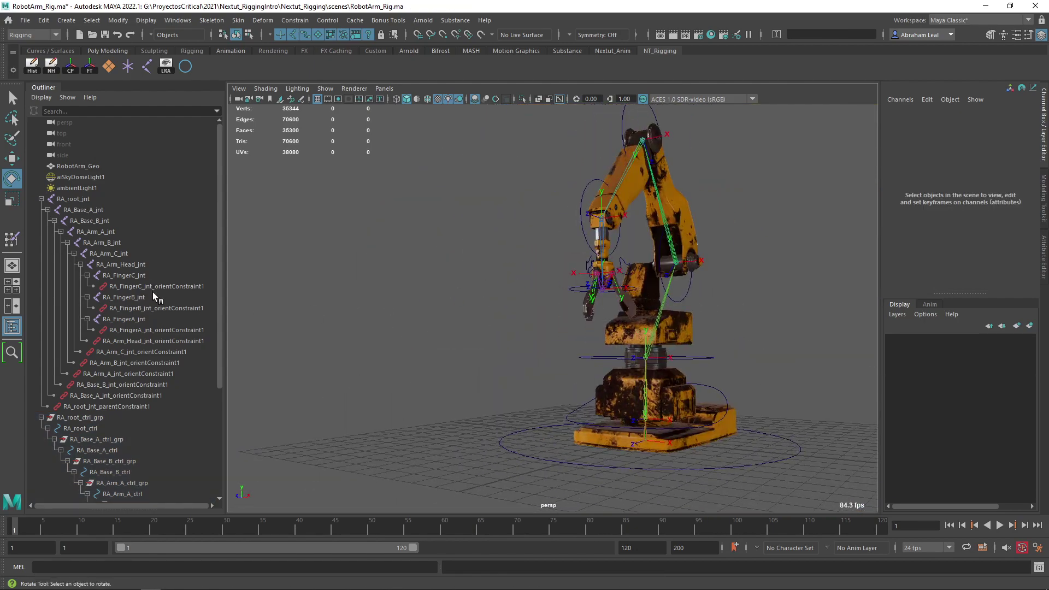
pyautogui.scroll(-5, 143, 418)
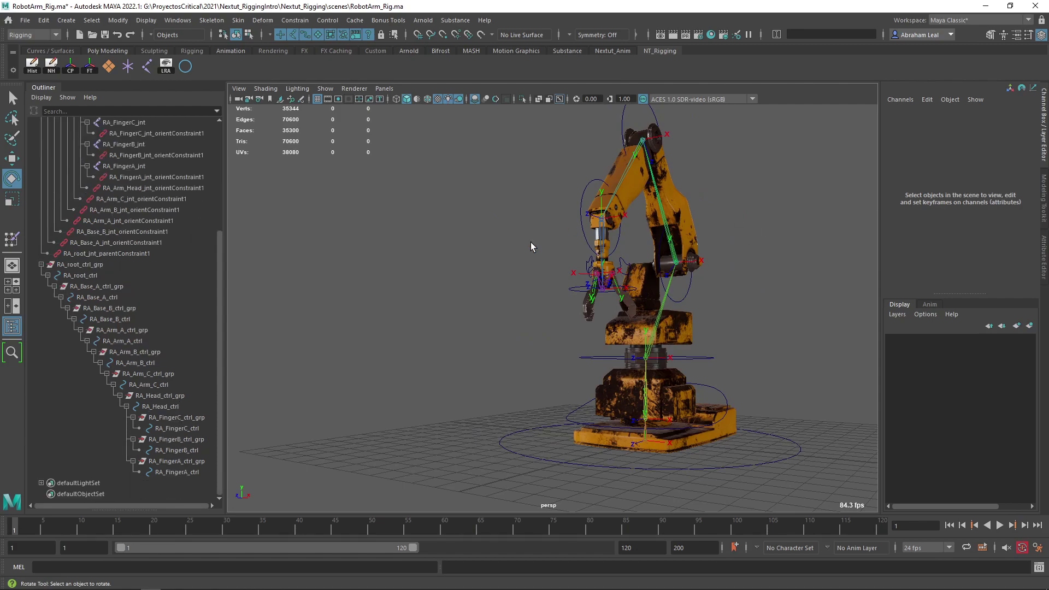
pyautogui.keyDown('alt'); pyautogui.moveTo(530, 247); pyautogui.dragTo(463, 366); pyautogui.keyUp('alt')
pyautogui.keyDown('alt'); pyautogui.moveTo(673, 353); pyautogui.dragTo(655, 287, button='right'); pyautogui.keyUp('alt')
pyautogui.keyDown('alt'); pyautogui.moveTo(655, 286); pyautogui.dragTo(705, 264); pyautogui.keyUp('alt')
pyautogui.scroll(5, 171, 235)
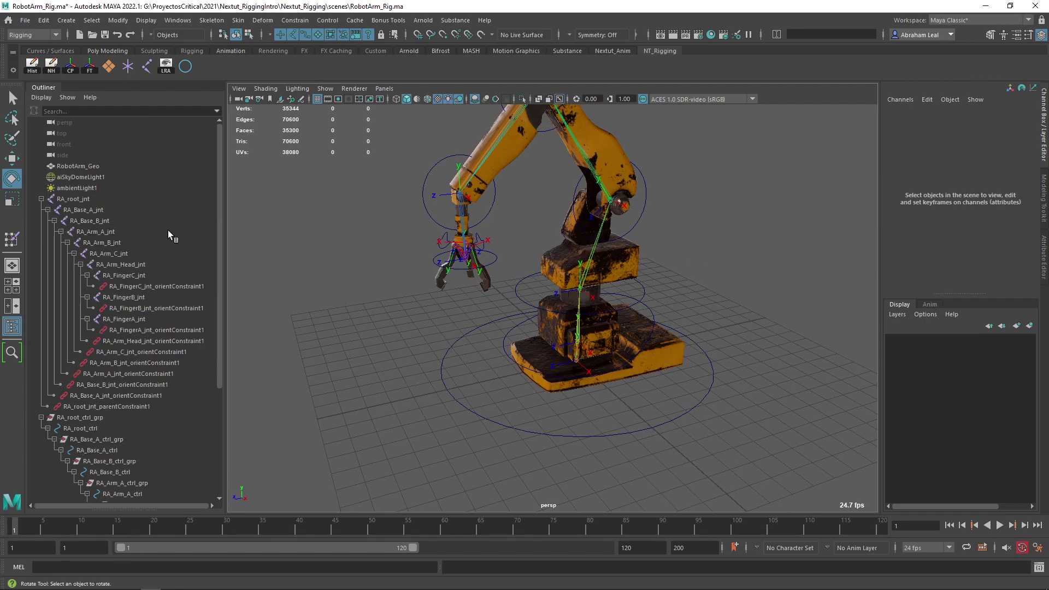
pyautogui.click(41, 199)
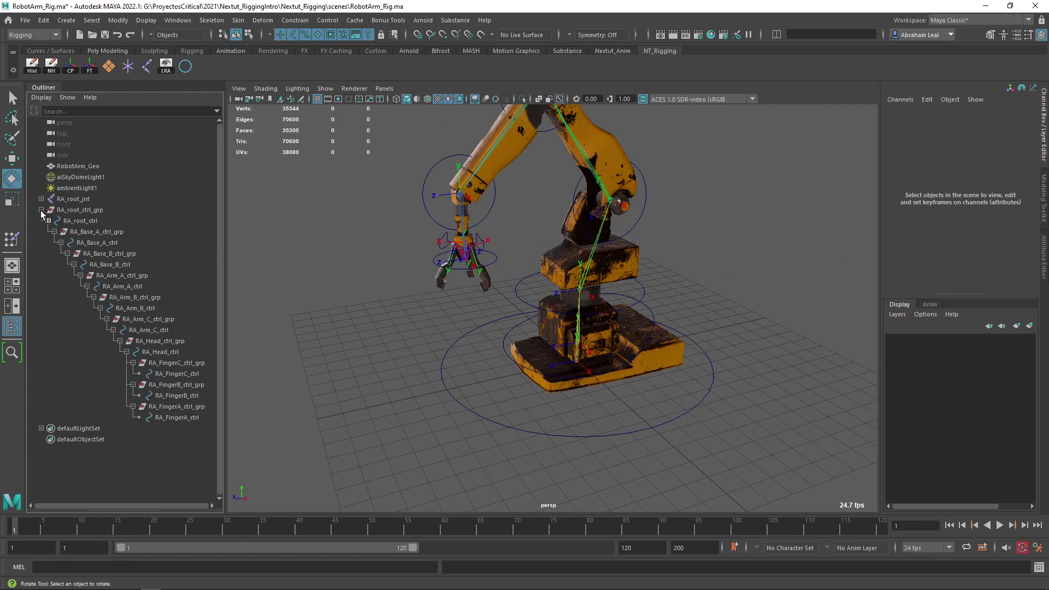
pyautogui.click(41, 210)
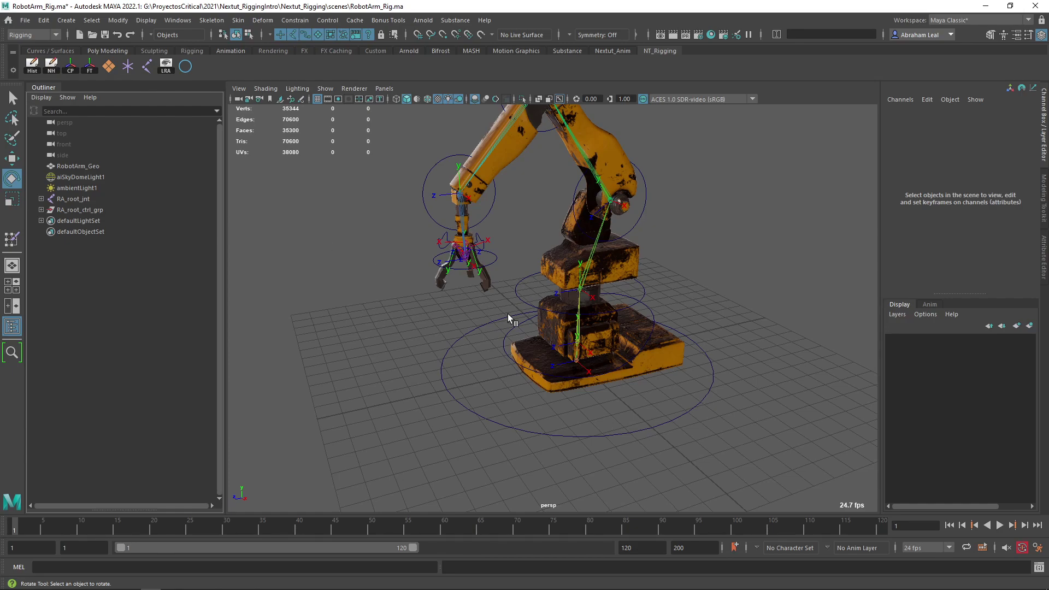
# Step: Test-rotate RA_Arm_A_ctrl once more with the whole robot in view, undo it, and clear the selection
pyautogui.scroll(4, 466, 286)
pyautogui.keyDown('alt'); pyautogui.moveTo(467, 287); pyautogui.dragTo(461, 280); pyautogui.keyUp('alt')
pyautogui.scroll(-5, 670, 355)
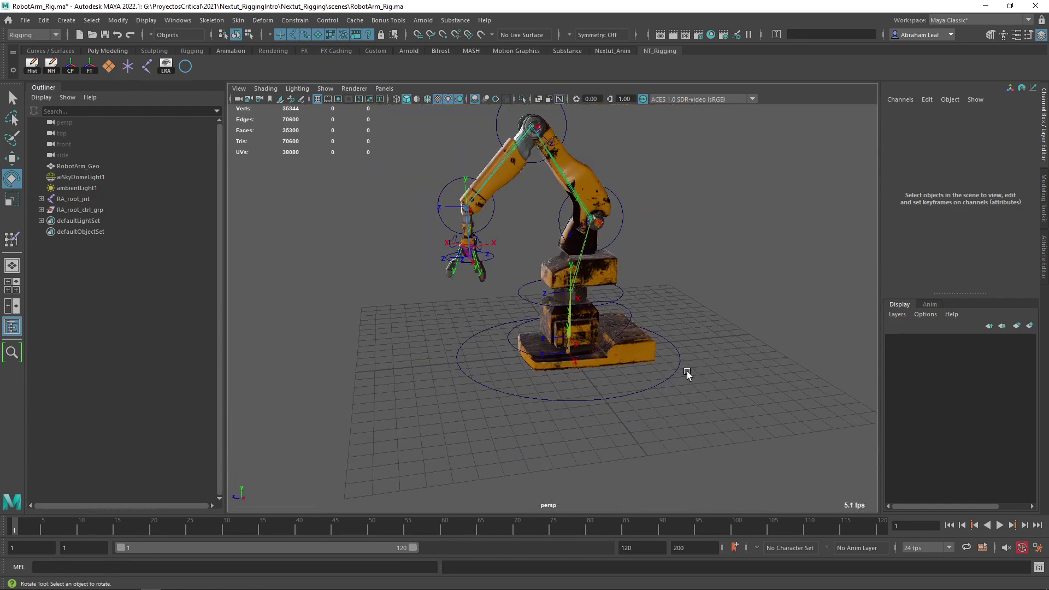
pyautogui.click(677, 372)
pyautogui.keyDown('alt'); pyautogui.moveTo(668, 389); pyautogui.dragTo(647, 378); pyautogui.keyUp('alt')
pyautogui.click(654, 242)
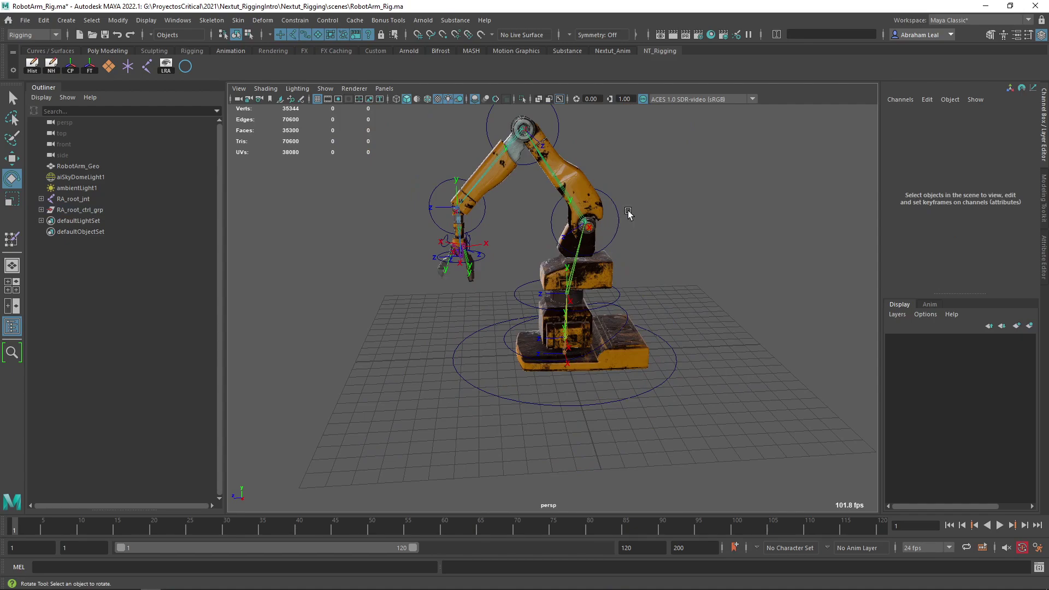
pyautogui.click(618, 217)
pyautogui.click(511, 156)
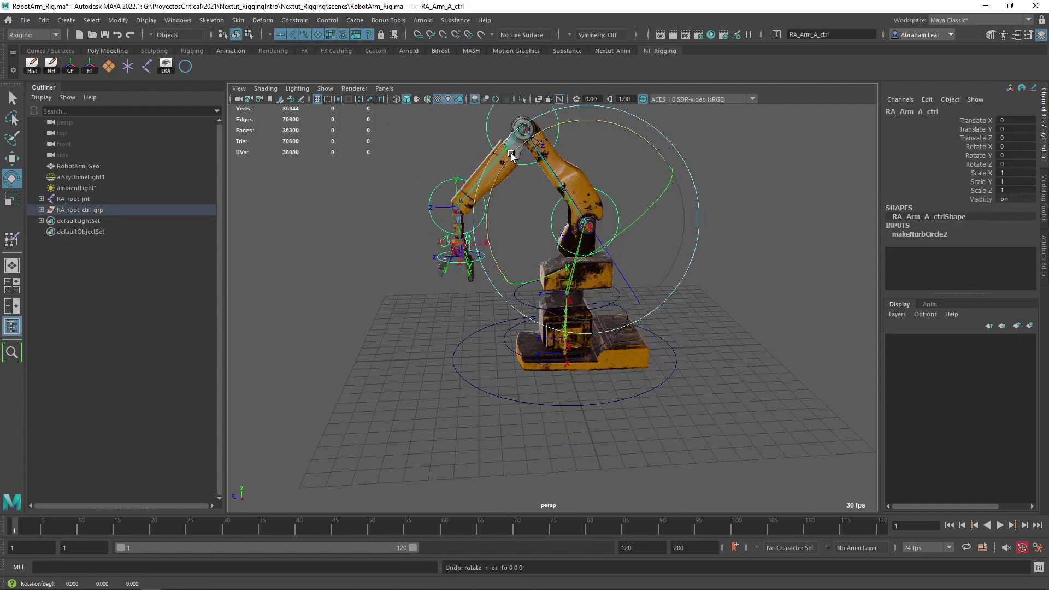
pyautogui.moveTo(511, 156); pyautogui.dragTo(752, 237)
pyautogui.click(752, 236)
# Step: Test-rotate the elbow control of the arm again, undo the changes, and clear the selection
pyautogui.keyDown('alt'); pyautogui.moveTo(606, 193); pyautogui.dragTo(608, 239, button='middle'); pyautogui.keyUp('alt')
pyautogui.moveTo(561, 156); pyautogui.dragTo(541, 164)
pyautogui.moveTo(602, 117); pyautogui.dragTo(621, 171)
pyautogui.hotkey('ctrl', 'z')
pyautogui.hotkey('ctrl', 'z')
pyautogui.click(727, 208)
pyautogui.scroll(6, 668, 269)
pyautogui.keyDown('alt'); pyautogui.moveTo(667, 270); pyautogui.dragTo(697, 255); pyautogui.keyUp('alt')
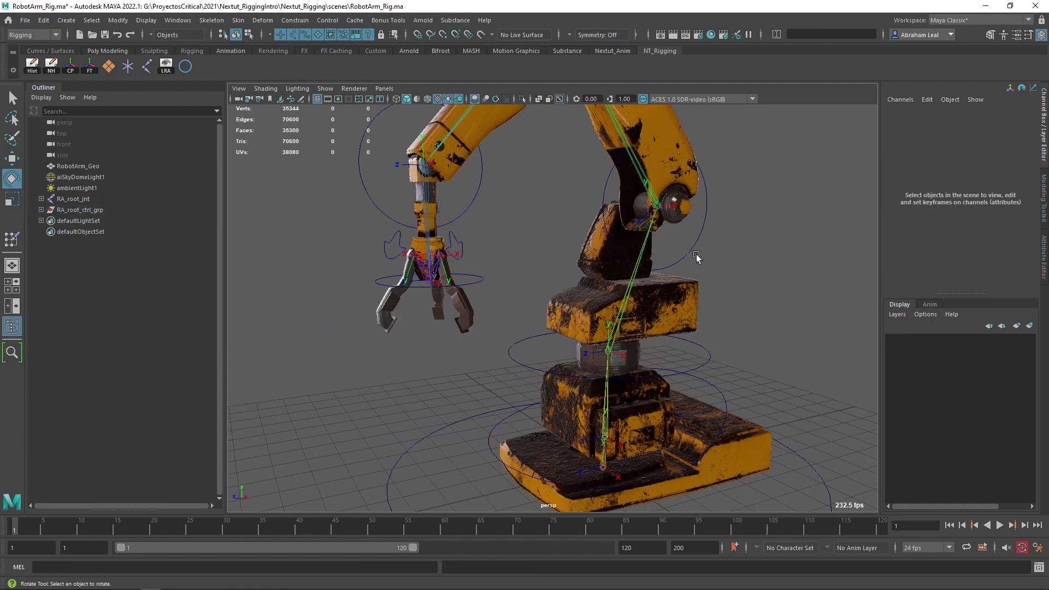
pyautogui.scroll(-5, 696, 257)
pyautogui.scroll(2, 613, 280)
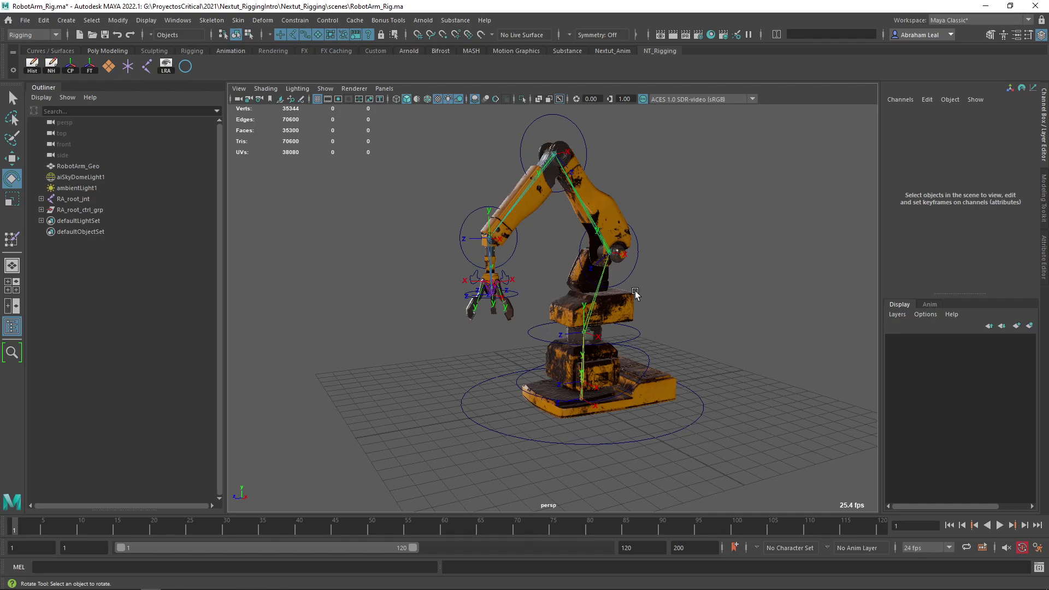
pyautogui.scroll(-2, 583, 288)
pyautogui.scroll(2, 583, 288)
# Step: Select RA_Arm_C_ctrl at the robot arm's wrist
pyautogui.keyDown('alt'); pyautogui.moveTo(662, 300); pyautogui.dragTo(644, 276, button='middle'); pyautogui.keyUp('alt')
pyautogui.keyDown('alt'); pyautogui.moveTo(645, 277); pyautogui.dragTo(599, 301, button='right'); pyautogui.keyUp('alt')
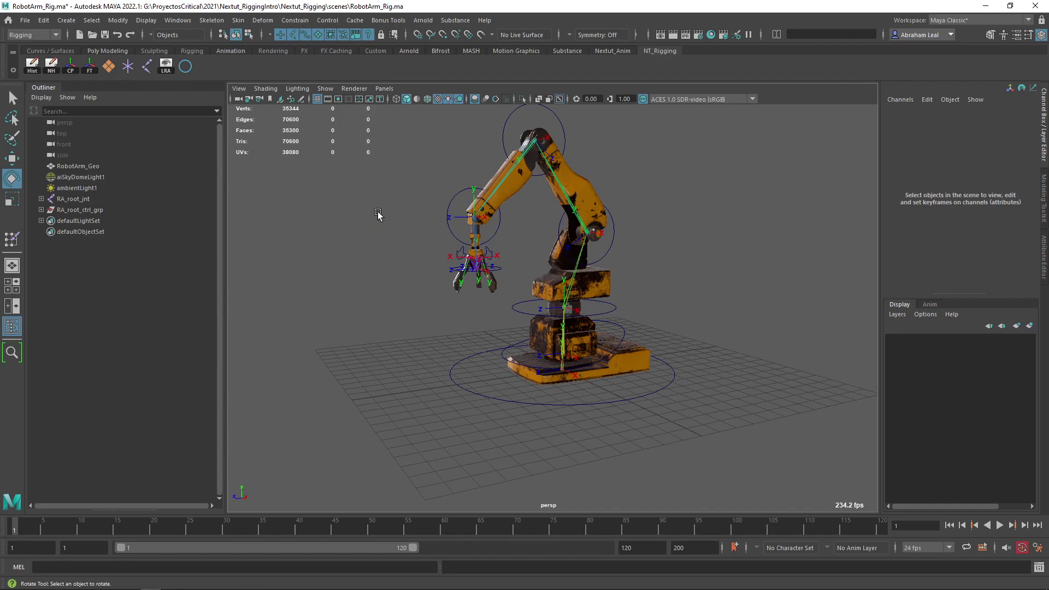
pyautogui.moveTo(459, 185); pyautogui.dragTo(434, 200)
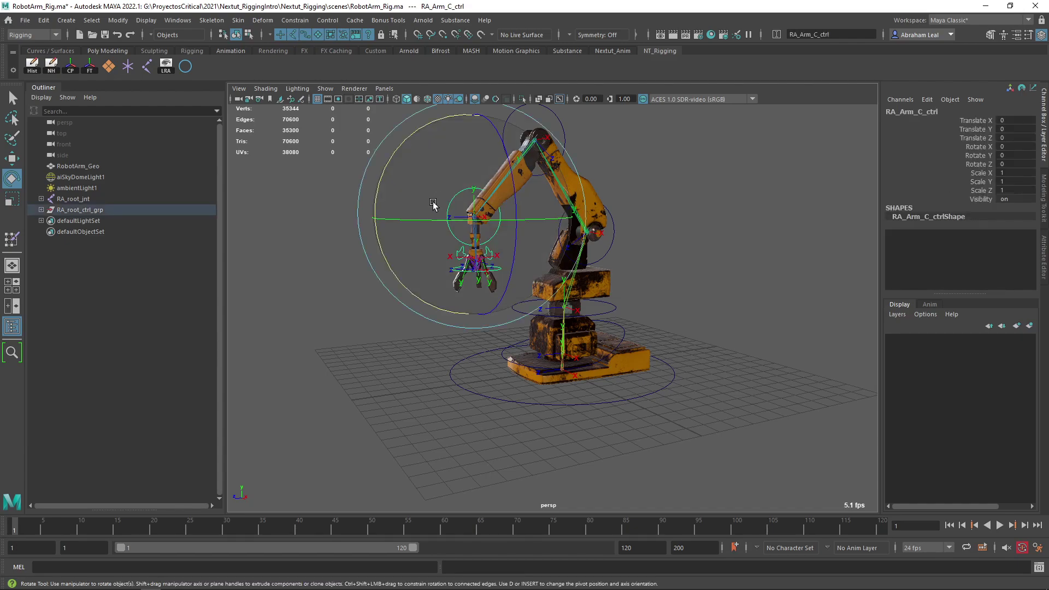